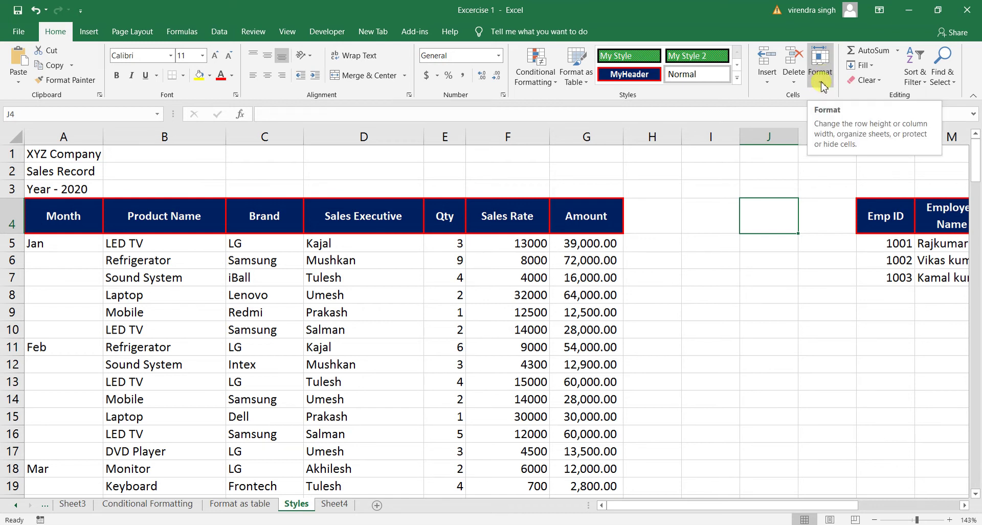
Open and dismiss the Format sizing options, then click around the table, ending on the Amount header
left_click(820, 77)
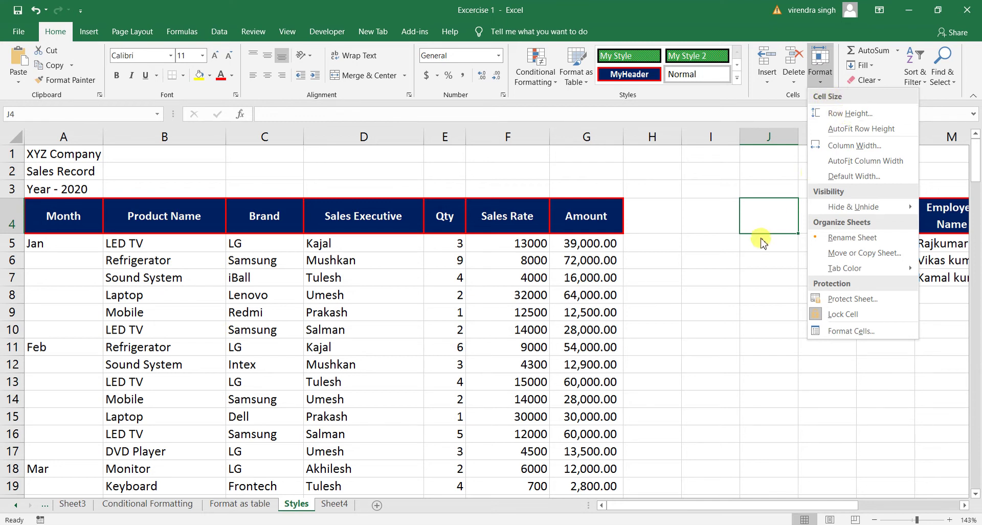
left_click(706, 294)
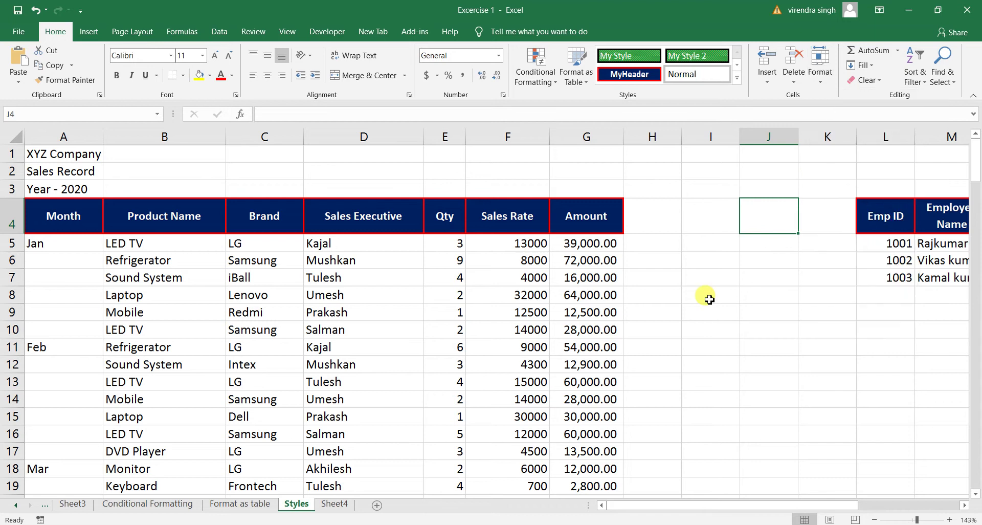
left_click(702, 260)
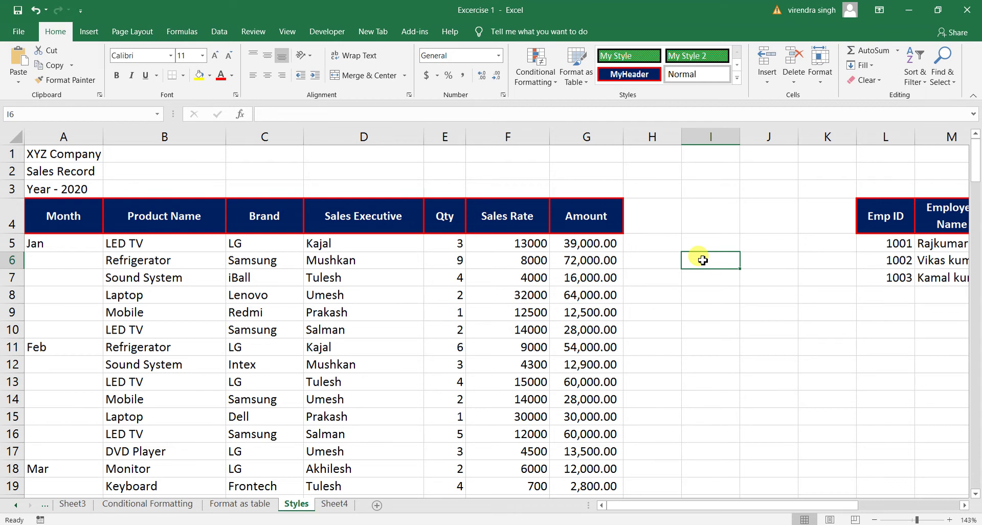
left_click(531, 211)
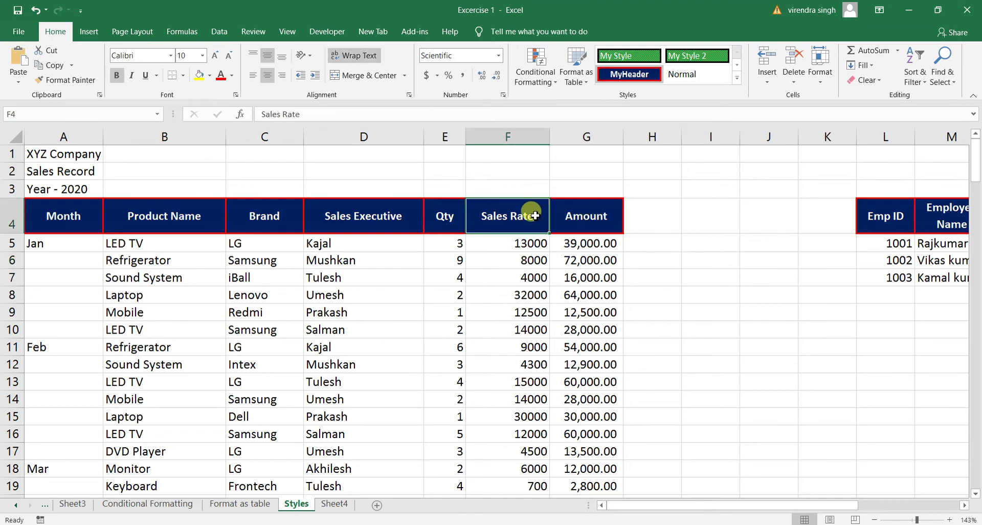
left_click(572, 221)
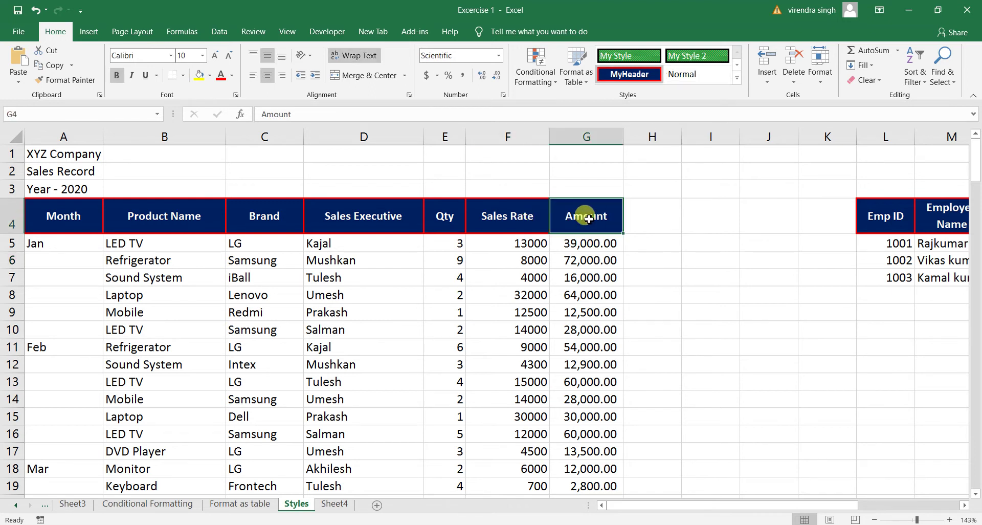
left_click(669, 225)
left_click(654, 260)
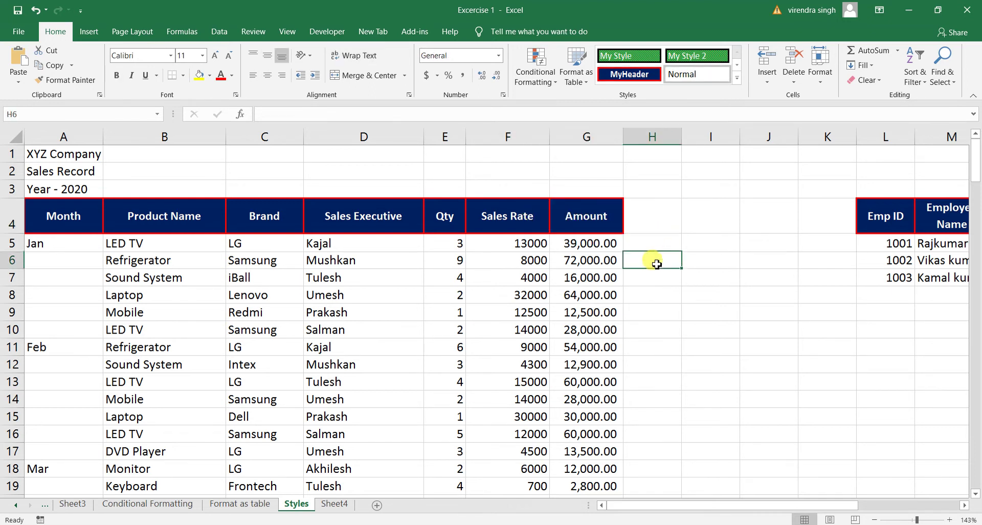
left_click(657, 296)
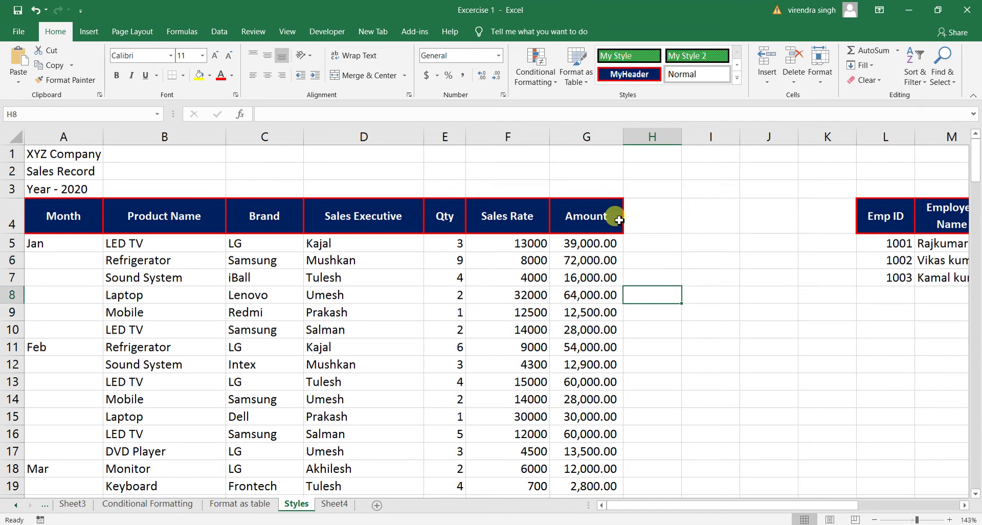
left_click(601, 218)
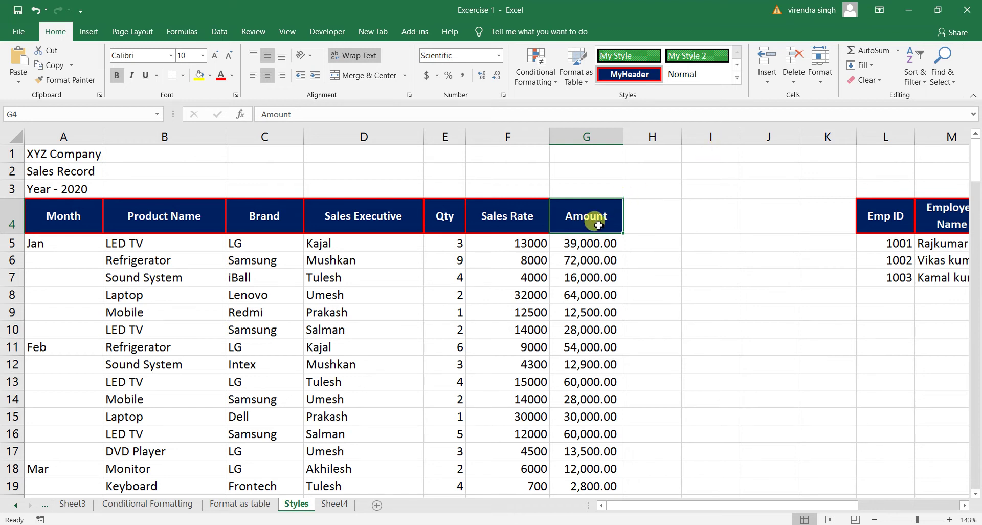
Set header row 4's height to 16 through Format > Row Height
left_click(820, 82)
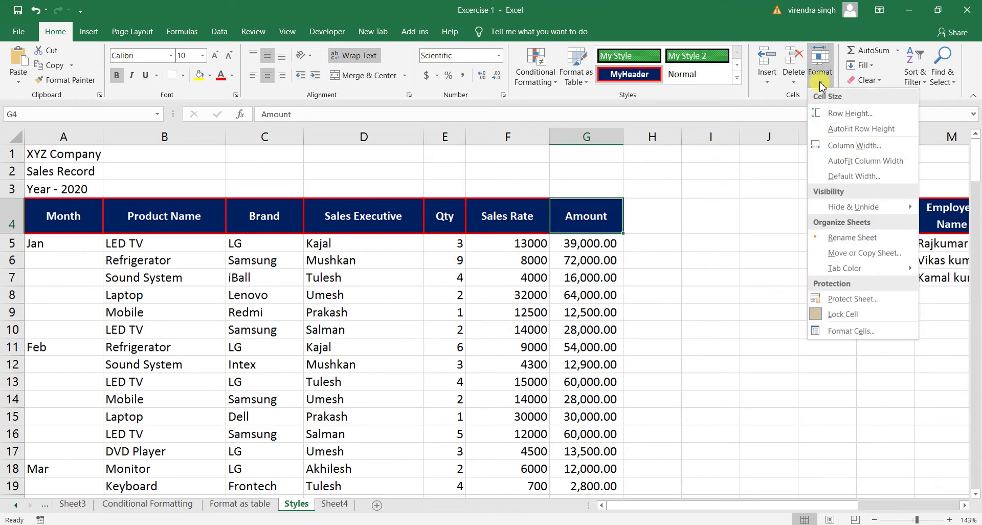
left_click(842, 114)
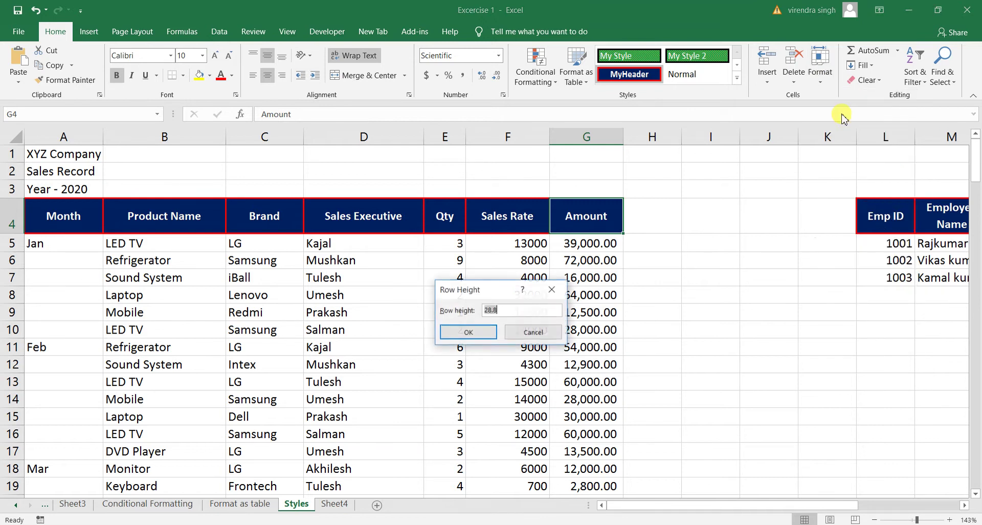
left_click(504, 311)
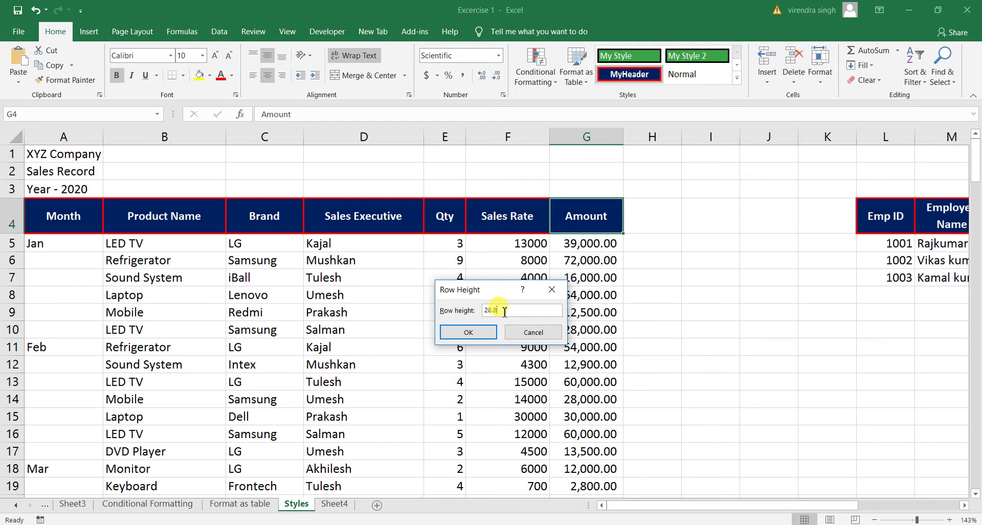
key("BackSpace")
key("BackSpace")
key("BackSpace")
key("BackSpace")
type("16")
left_click(468, 332)
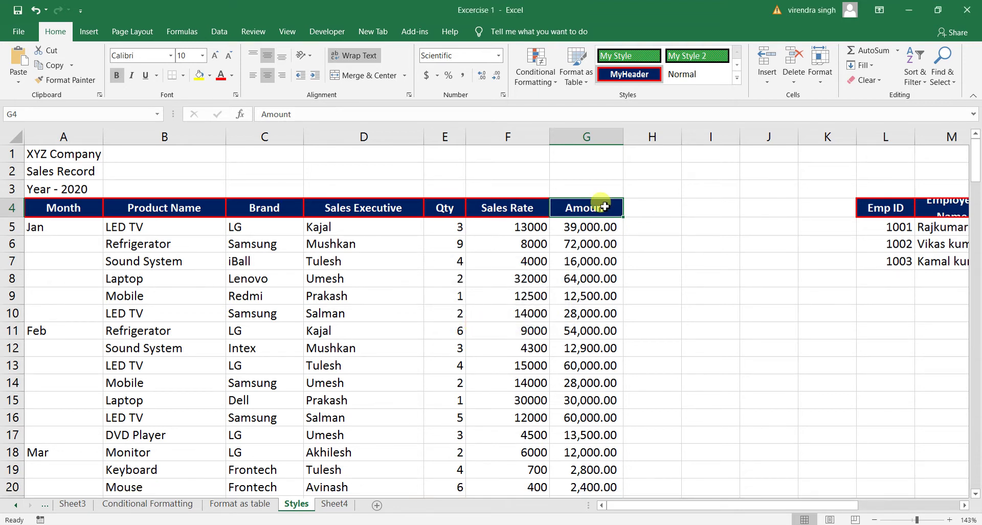
Change row 4's height from 16 to 30
left_click(496, 210)
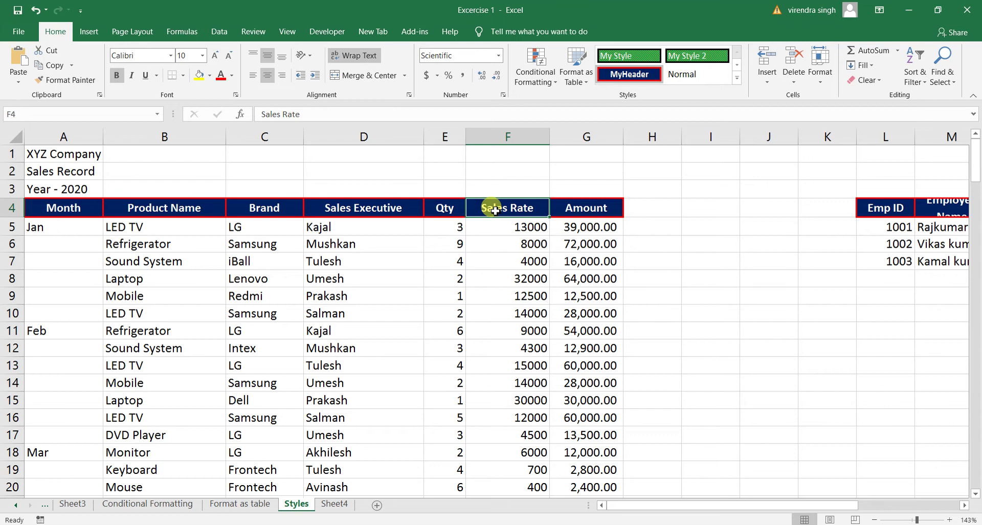
left_click(652, 210)
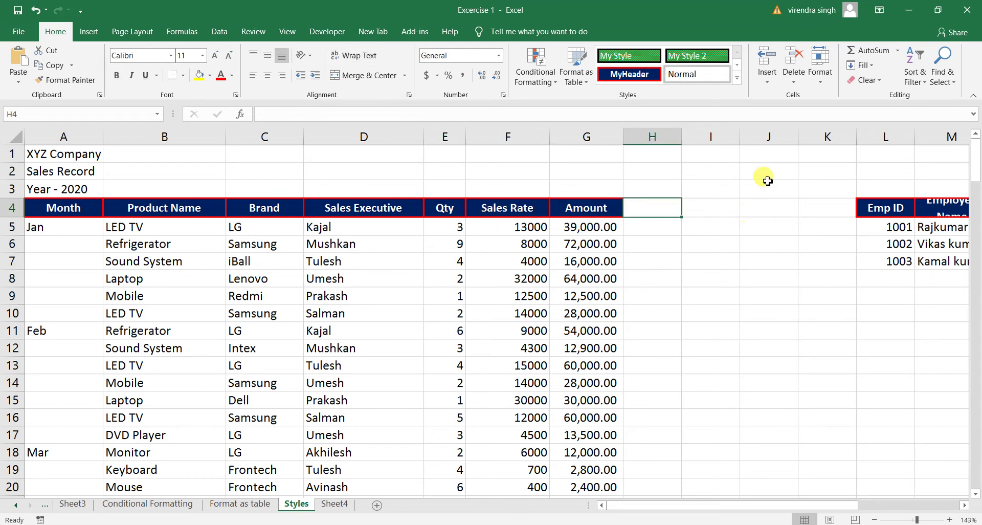
left_click(828, 84)
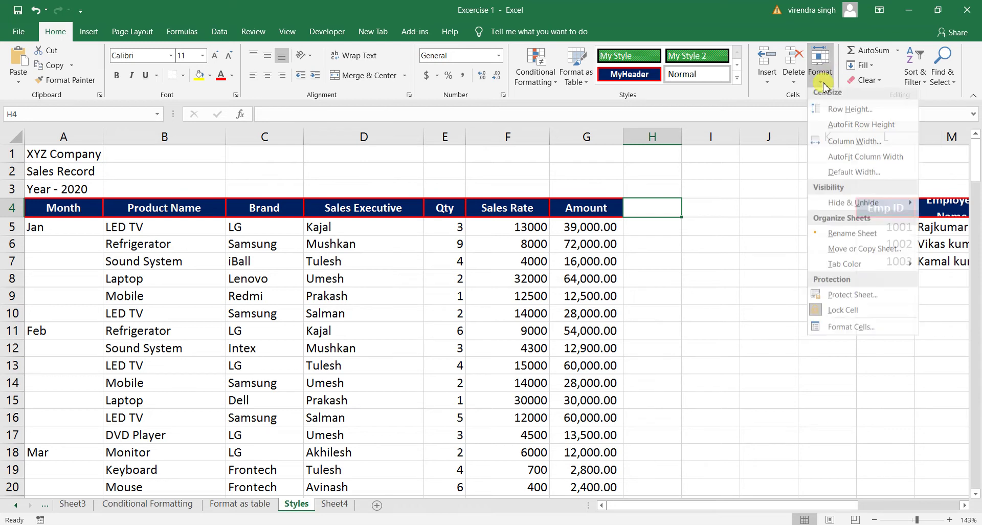
left_click(834, 117)
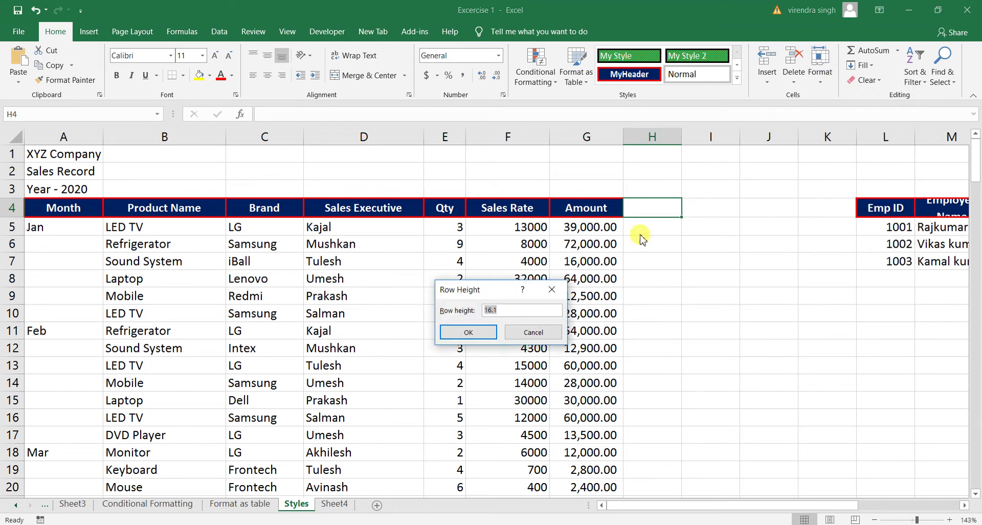
key("BackSpace")
type("30")
key("Return")
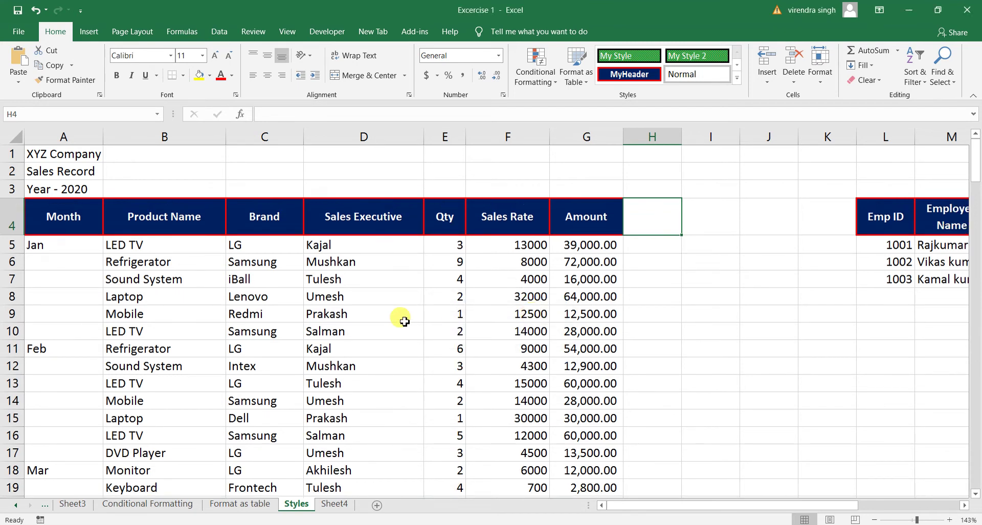
left_click(530, 214)
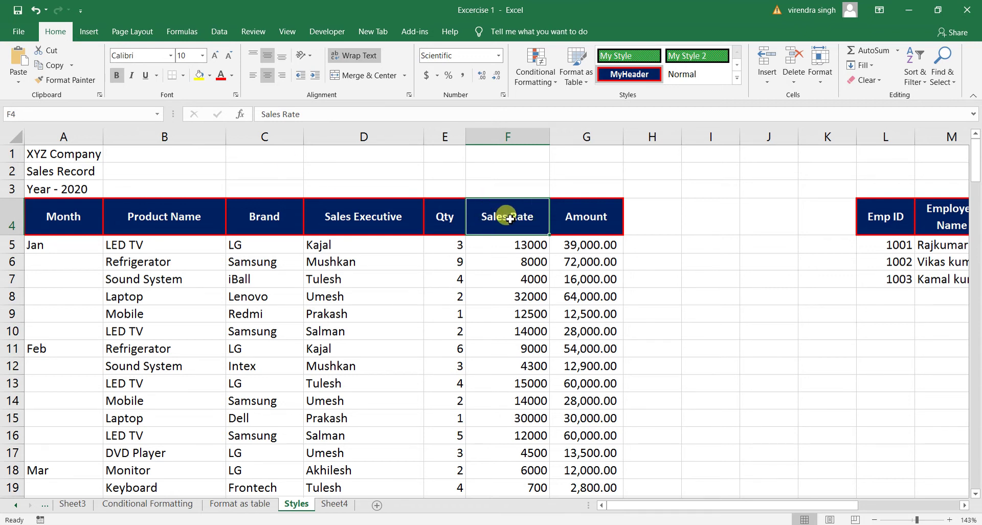
Set the Sales Rate header to 48-point font and select the Sales Executive through Amount headers
left_click(201, 57)
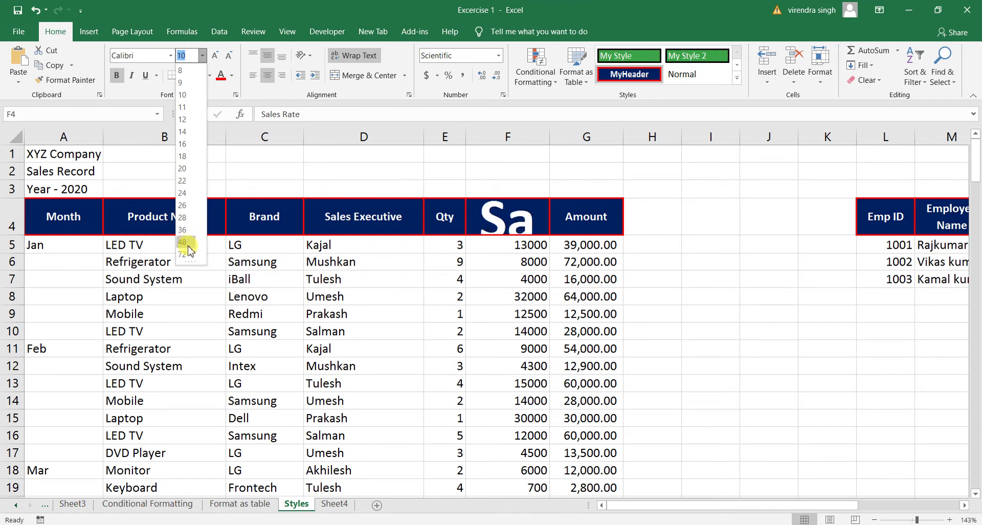
left_click(189, 246)
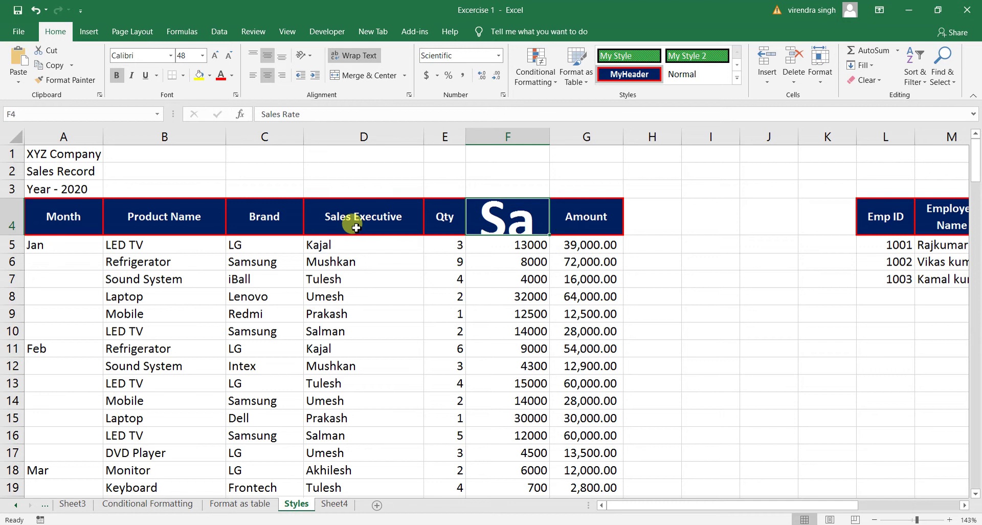
left_click_drag(353, 225, 602, 233)
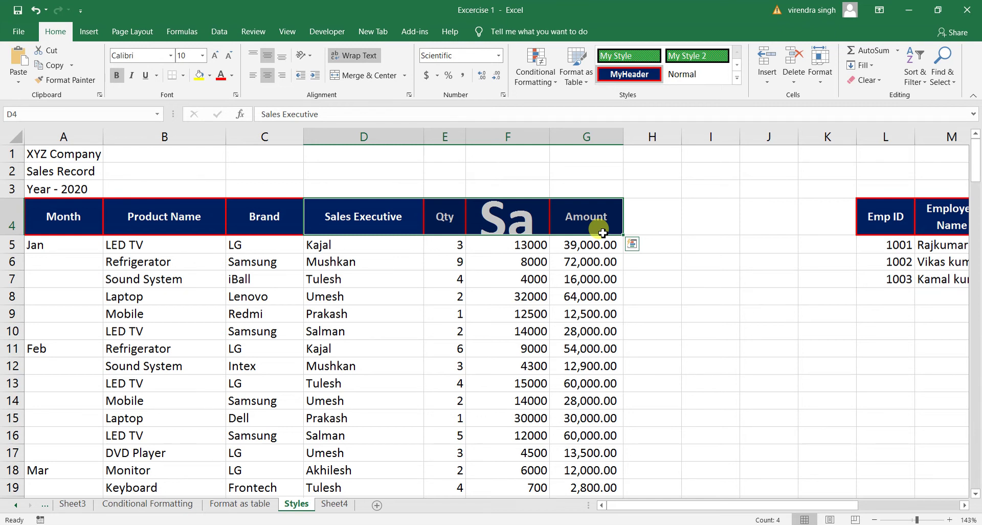
AutoFit row 4's height to the 48-point Sales Rate text and reselect cell F4
left_click(820, 66)
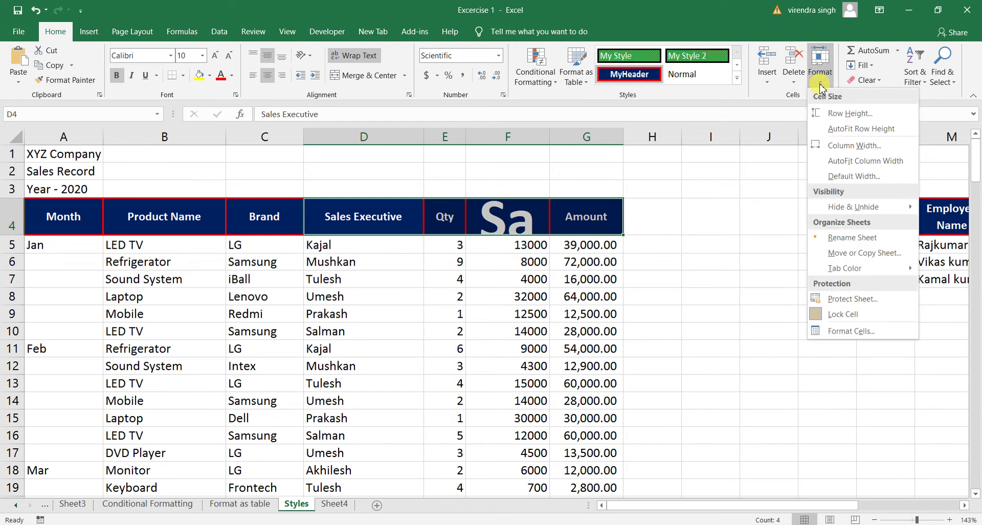
left_click(872, 128)
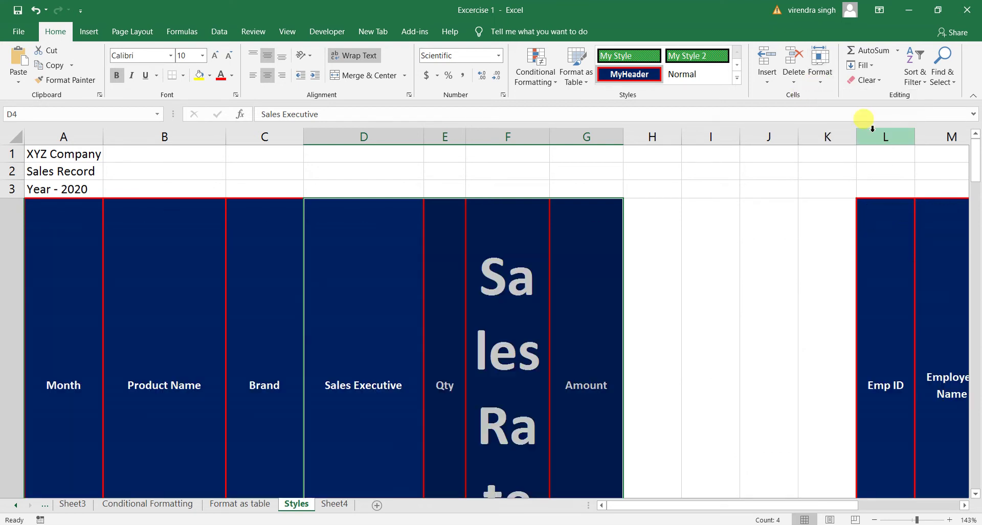
left_click(507, 289)
mouse_move(977, 183)
left_mouse_down()
mouse_move(977, 192)
mouse_move(977, 182)
left_mouse_up()
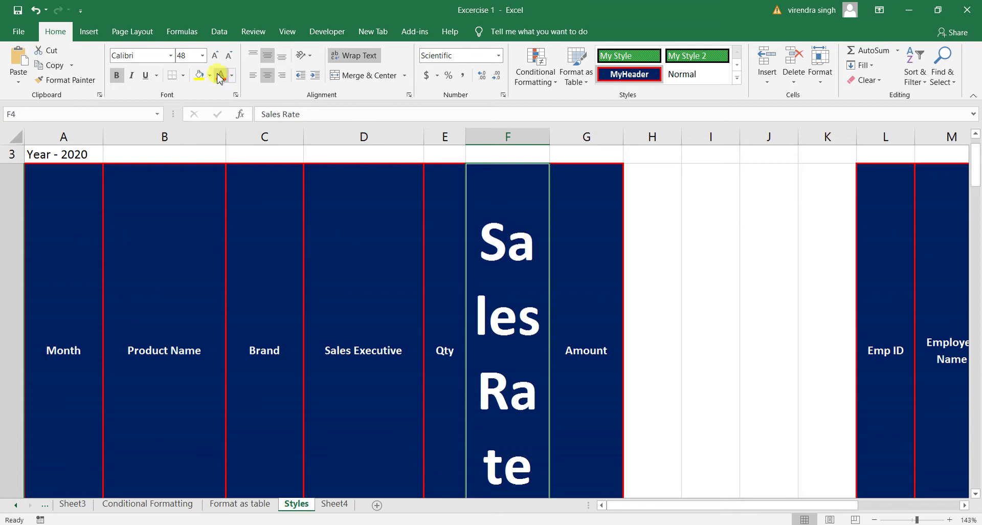
left_click(204, 57)
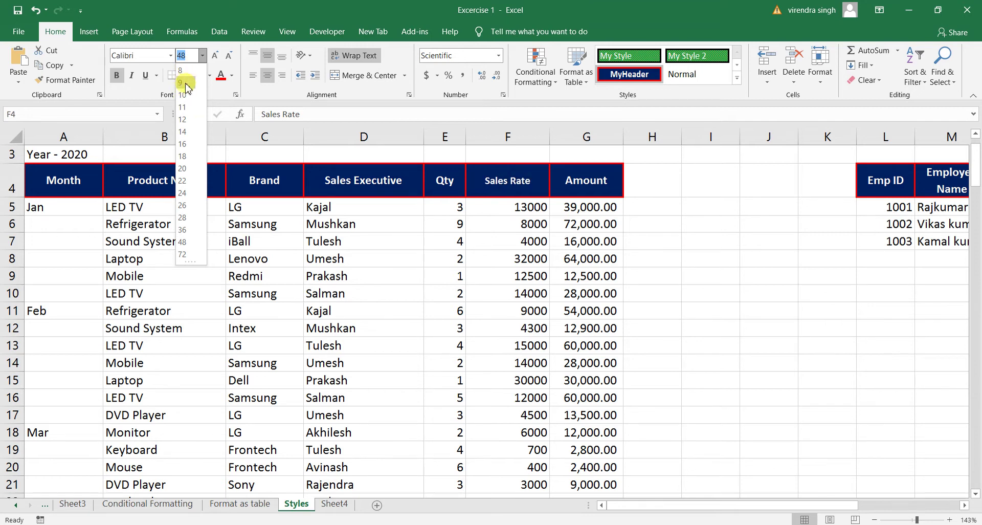
Shrink the Sales Rate header text to size 9
left_click(186, 87)
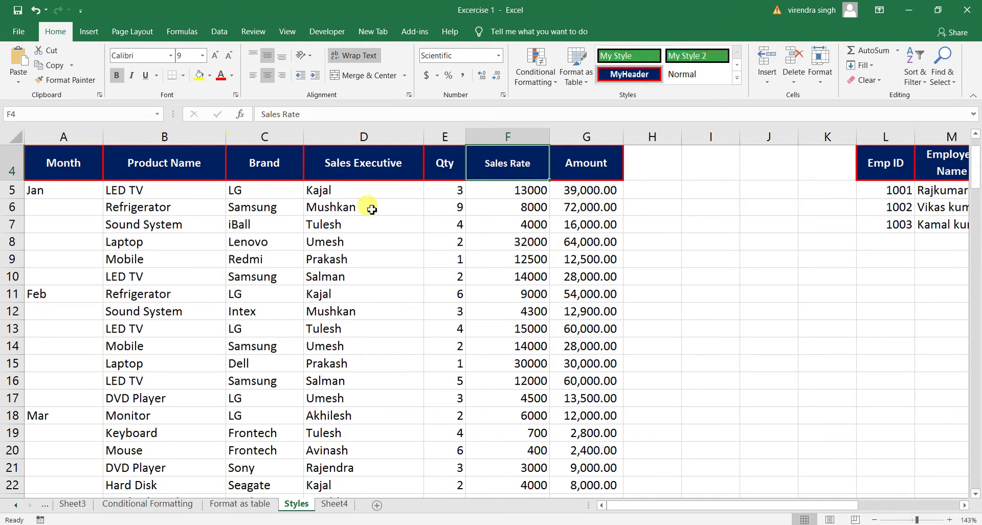
left_click(375, 163)
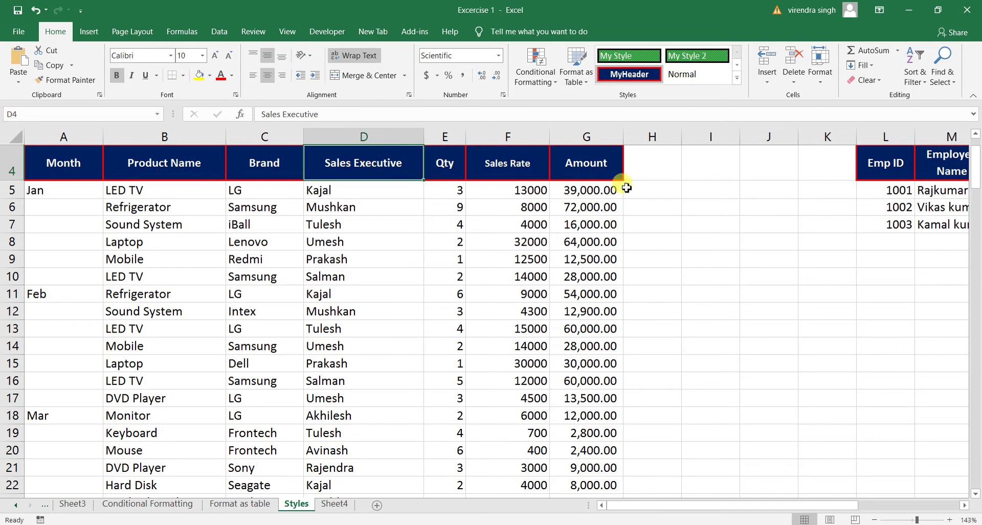
left_click_drag(976, 158, 976, 146)
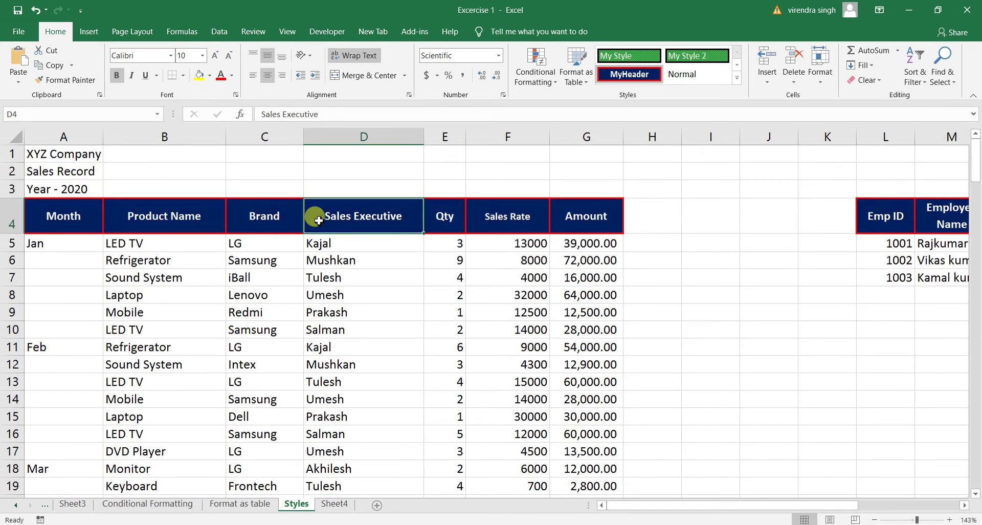
Begin selecting the header row from the Month header in A4
left_click(821, 81)
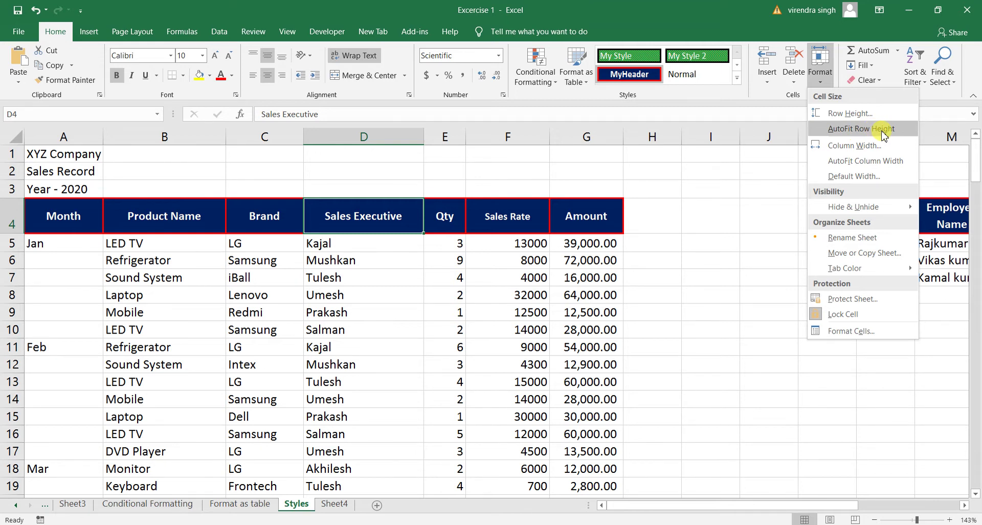
left_click(578, 248)
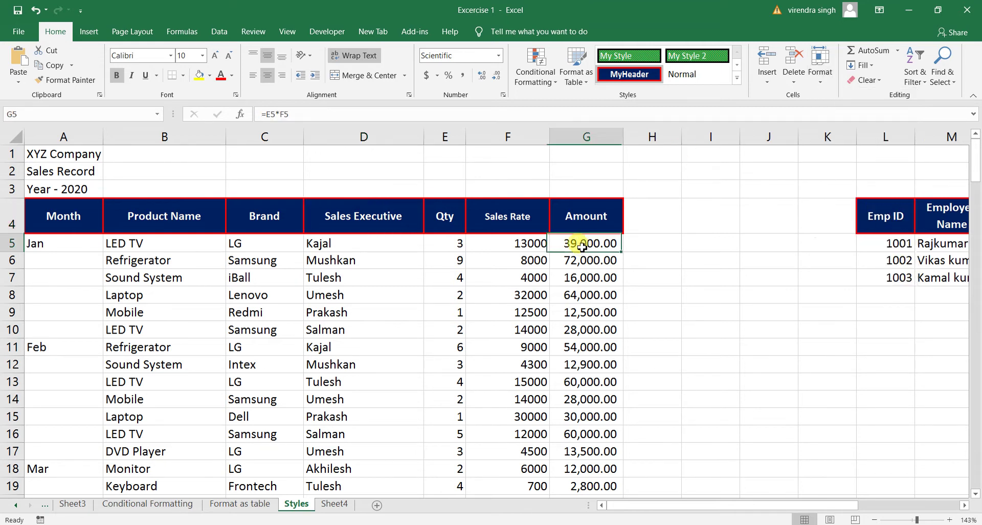
left_click(584, 203)
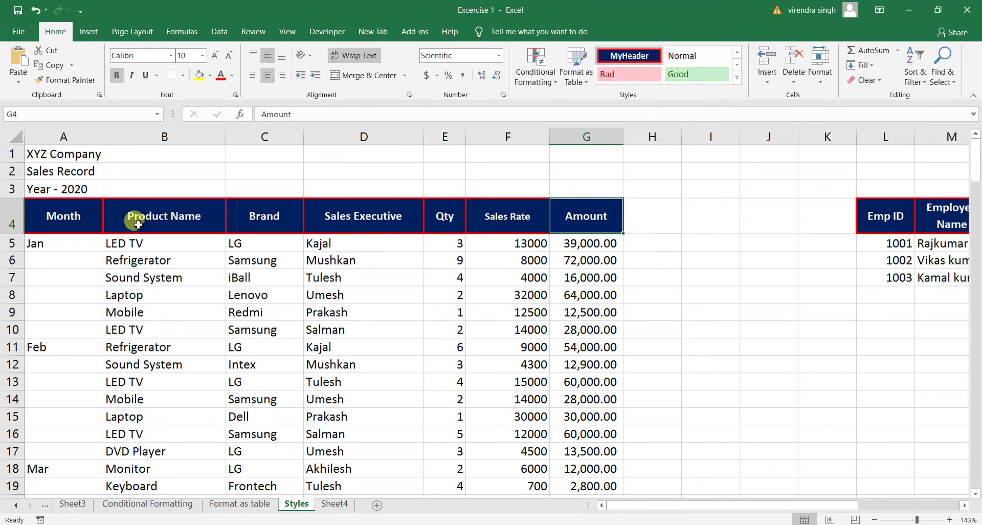
left_click(56, 216)
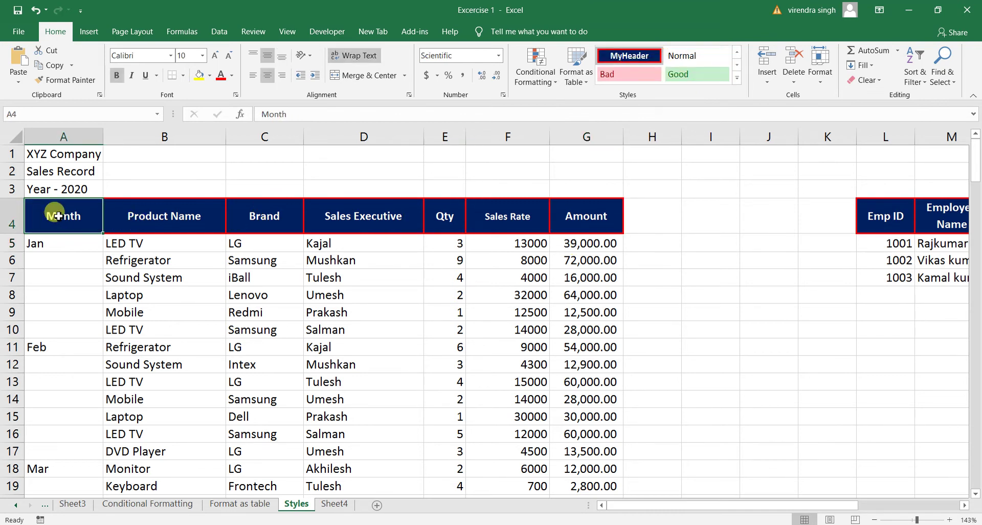
left_click_drag(58, 216, 58, 216)
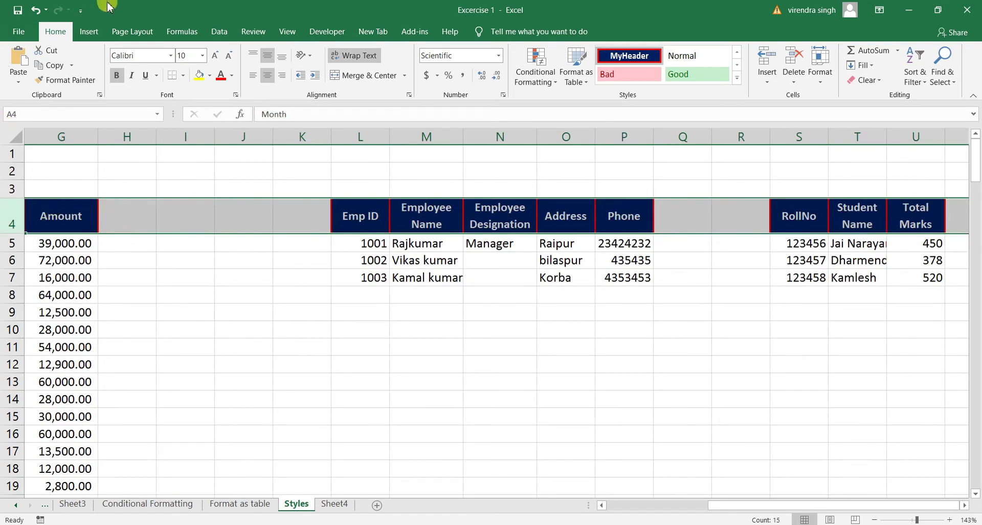
Set the header row text to font size 8
left_click(202, 56)
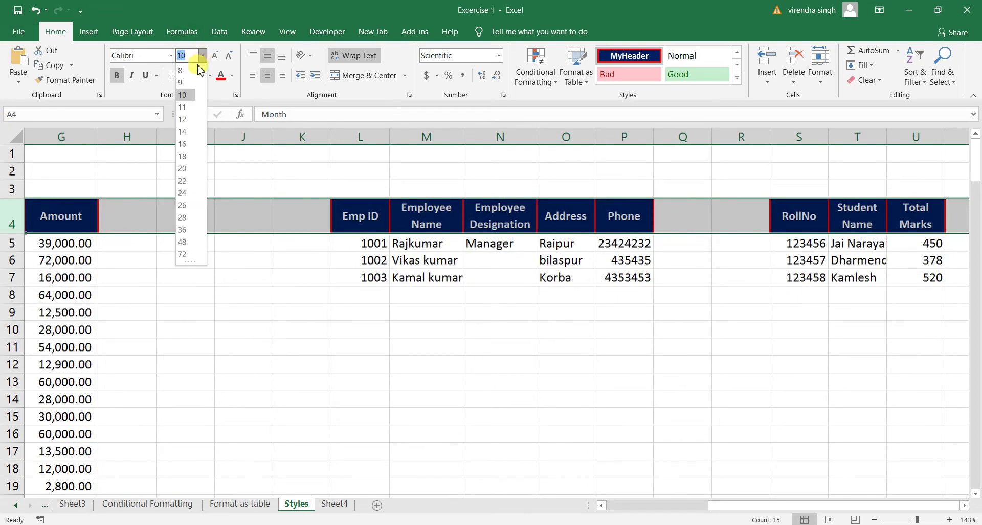
left_click(199, 70)
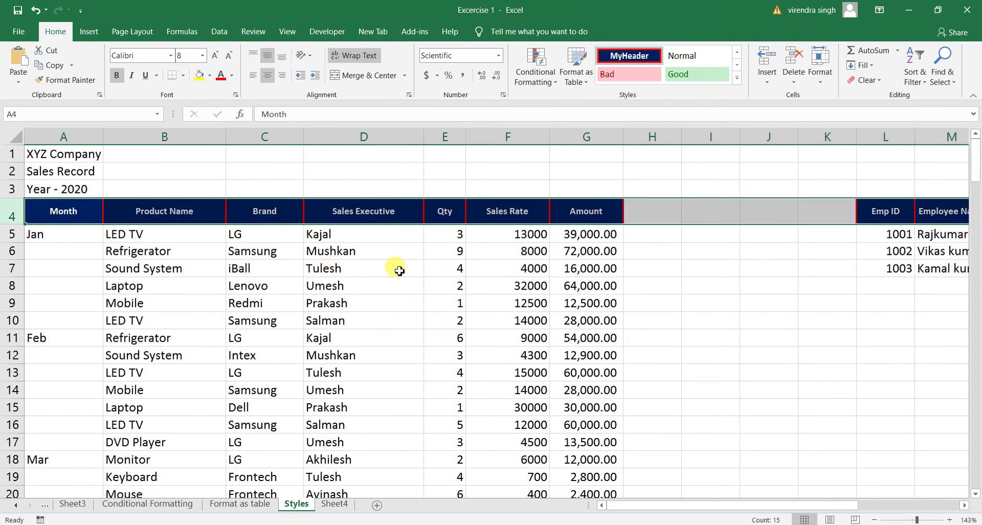
left_click(505, 254)
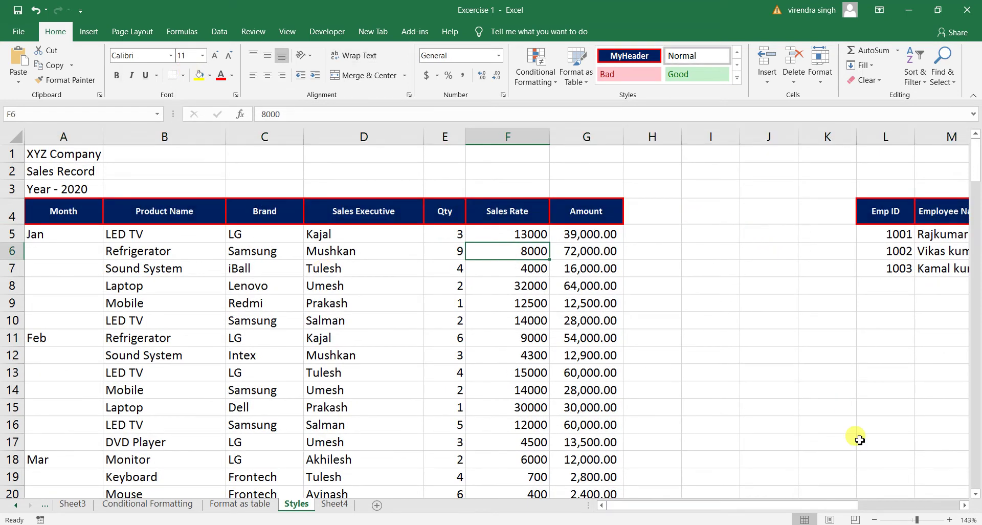
Widen column N so the Employee Designation header fits on one line
left_click(964, 506)
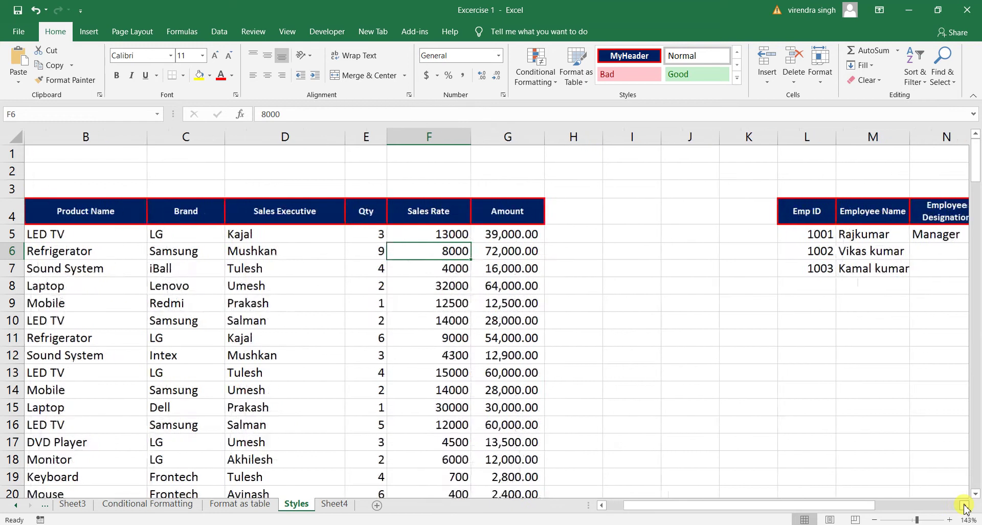
left_click(964, 505)
left_click(965, 505)
left_click(964, 505)
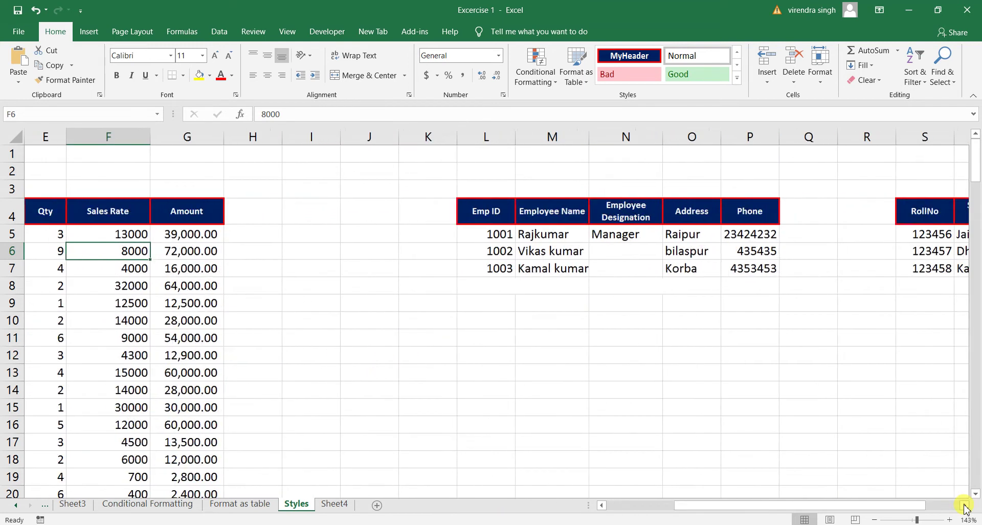
left_click(622, 207)
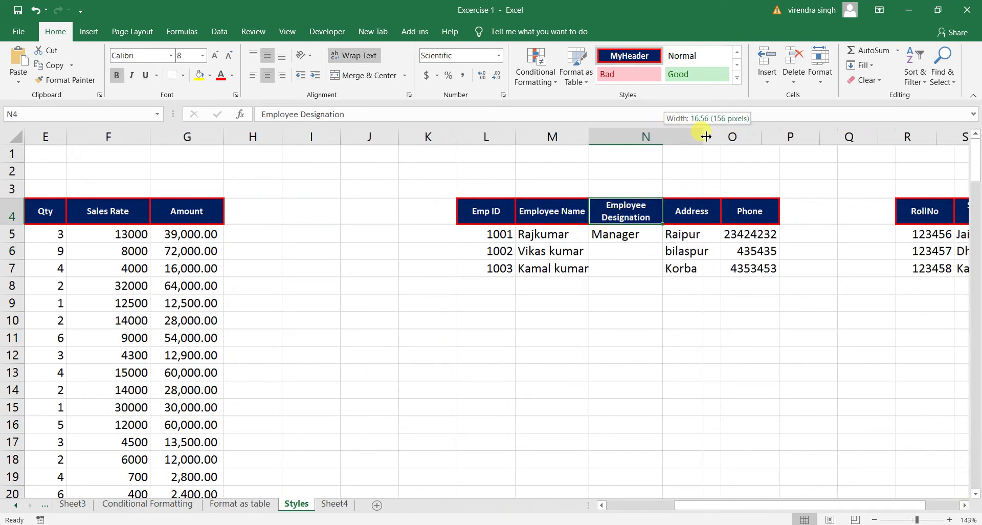
left_click_drag(665, 133, 706, 136)
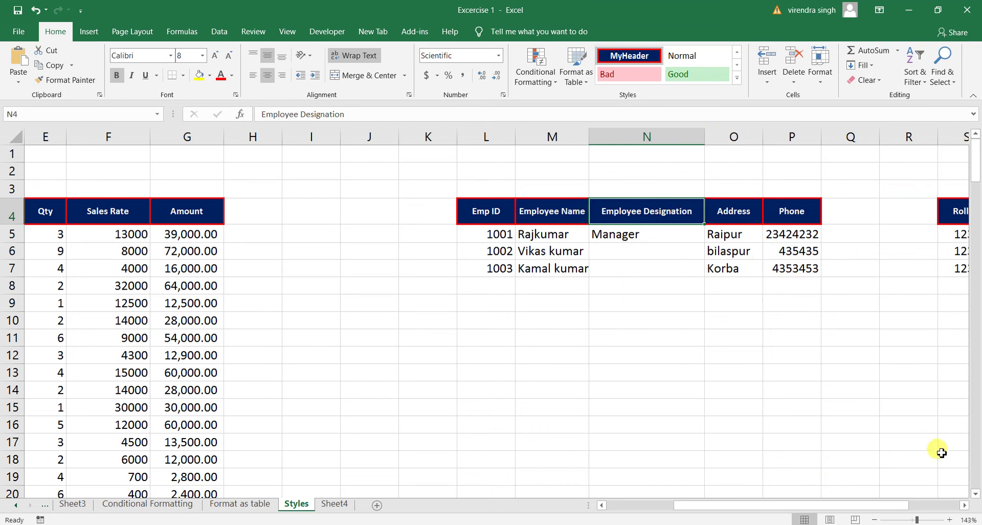
key("Left")
key("Left")
key("Left")
key("Left")
key("Left")
key("Left")
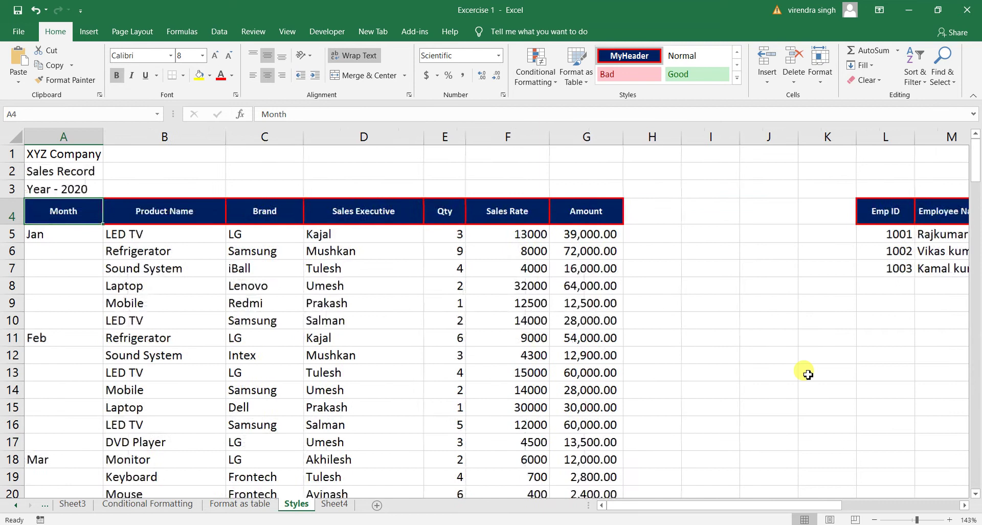
Select the whole header row and AutoFit its row height
key("ctrl+shift+Right")
key("ctrl+shift+Right")
key("ctrl+shift+Right")
key("ctrl+shift+Right")
key("ctrl+shift+Right")
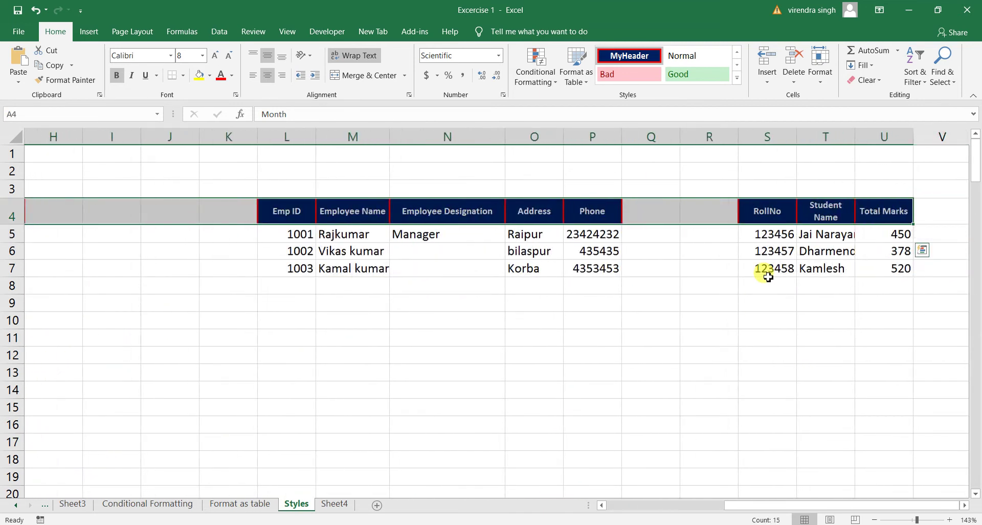
left_click(820, 82)
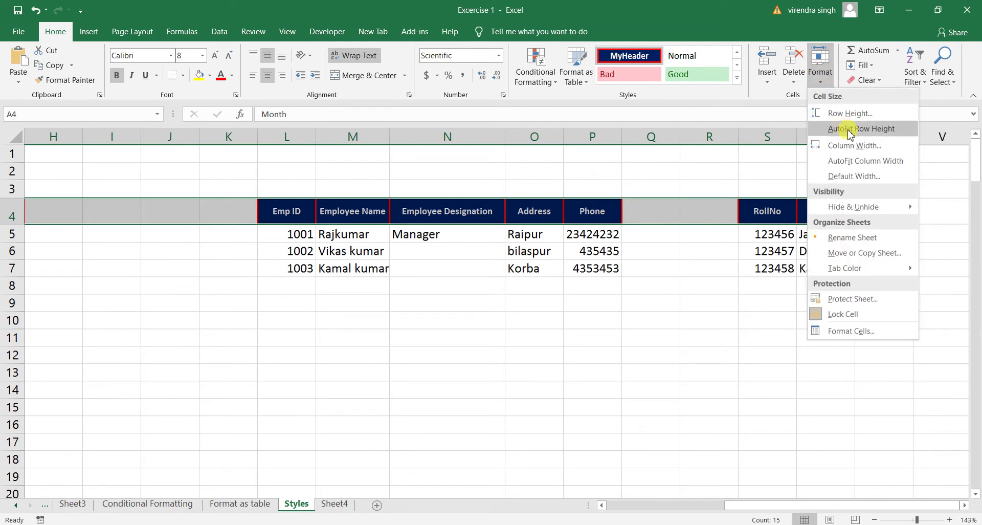
left_click(845, 129)
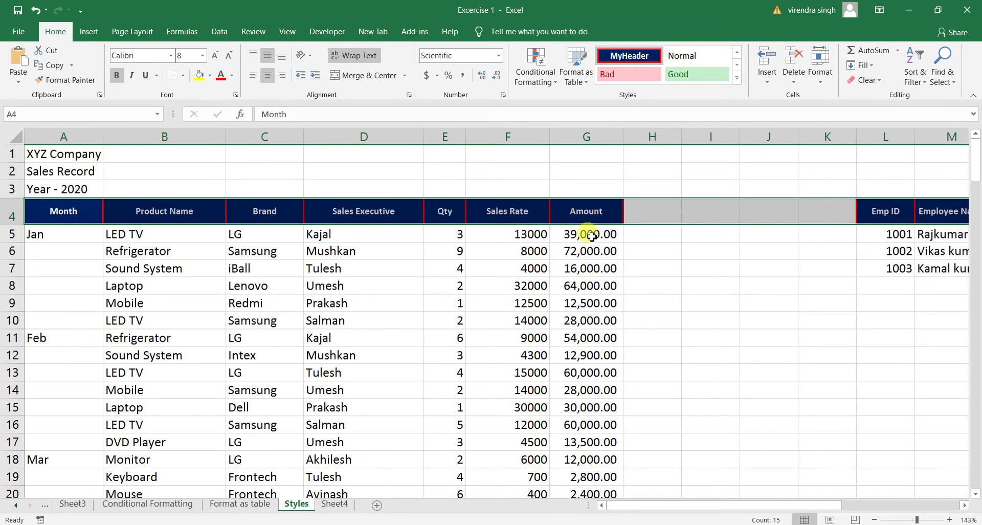
Widen column T so the Student Name header and names show in full
left_click(159, 207)
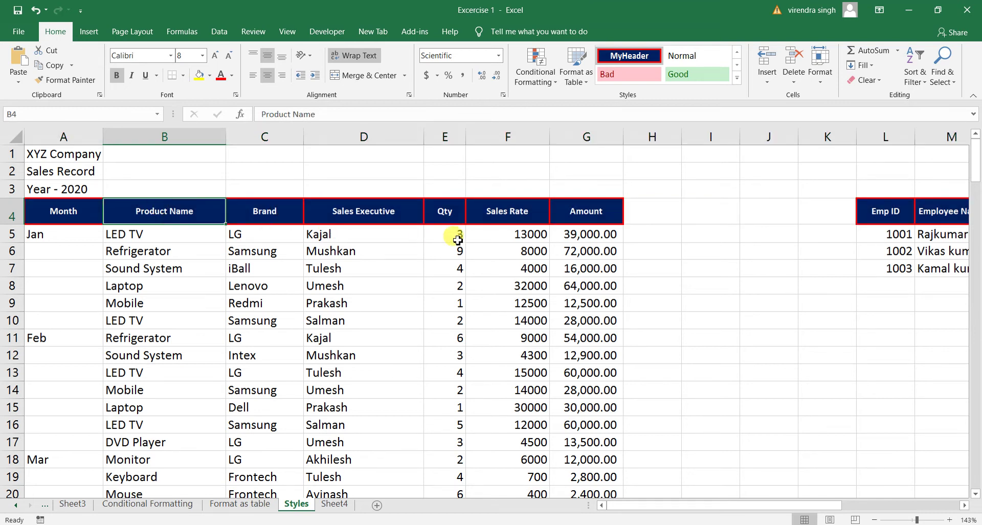
left_click(59, 209)
left_click_drag(264, 229, 977, 210)
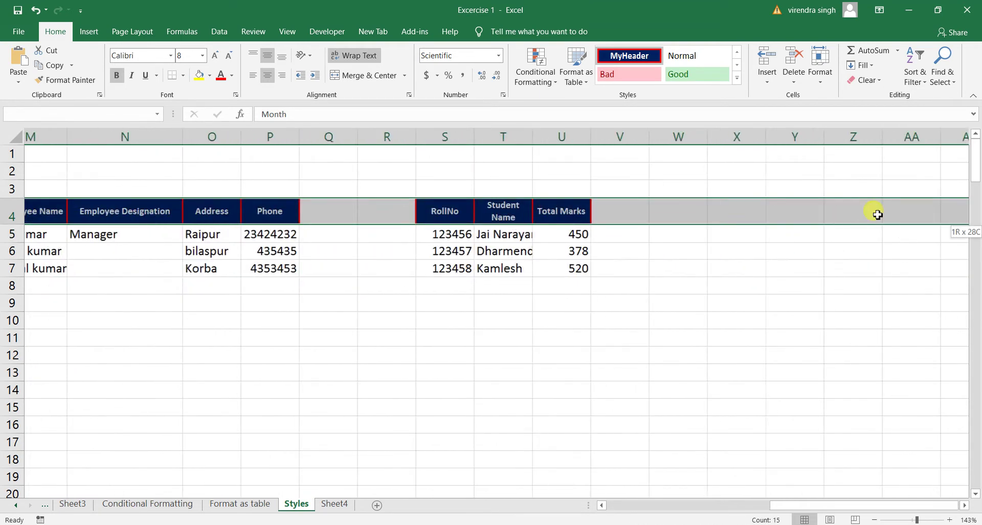
left_click_drag(978, 210, 527, 210)
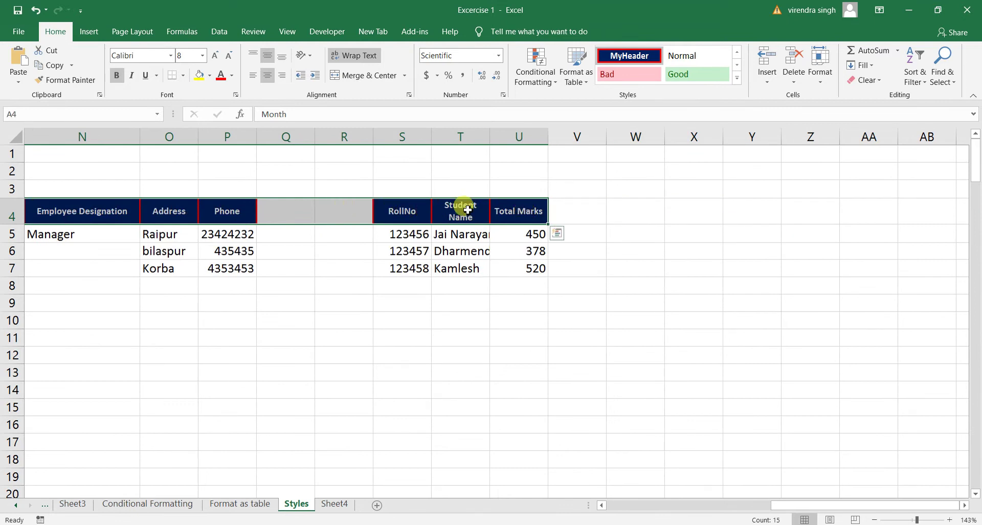
left_click_drag(490, 137, 522, 137)
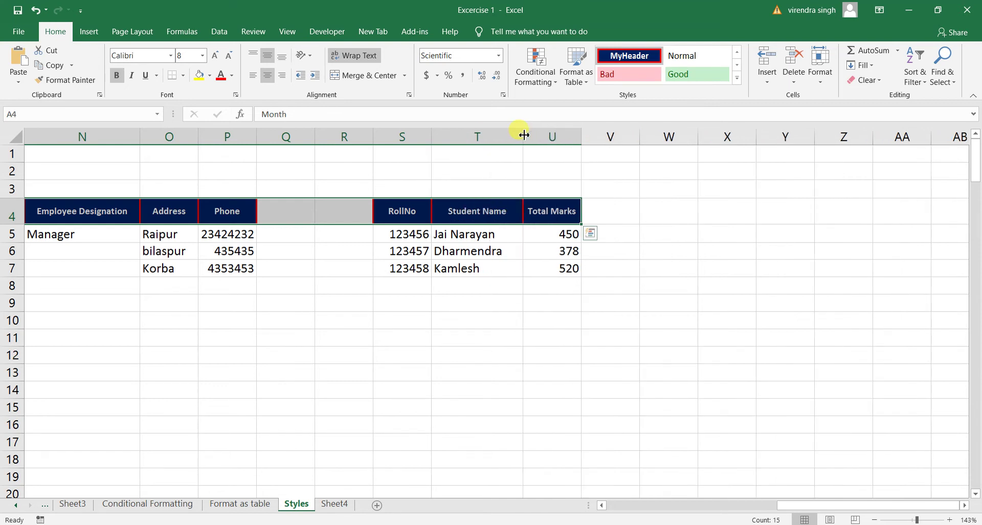
left_click(495, 210)
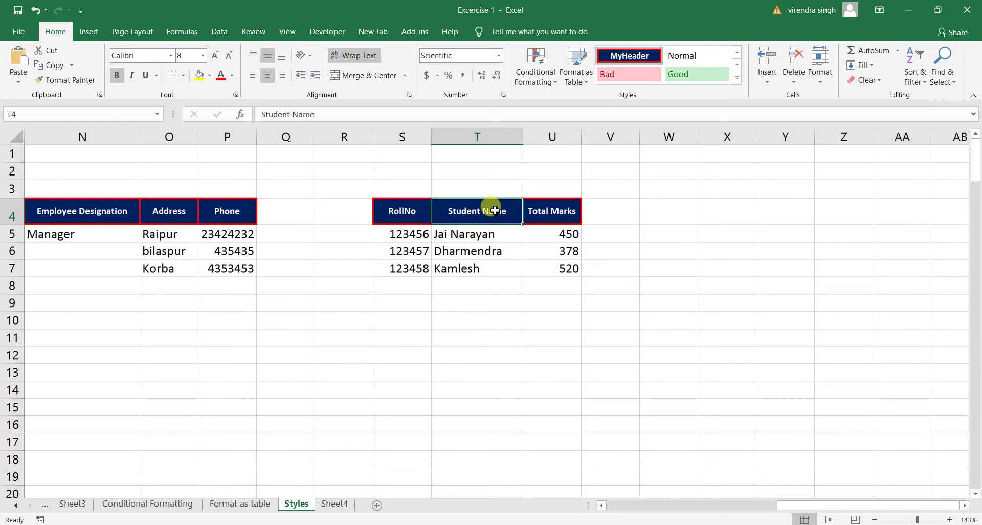
key("Home")
key("shift+Down")
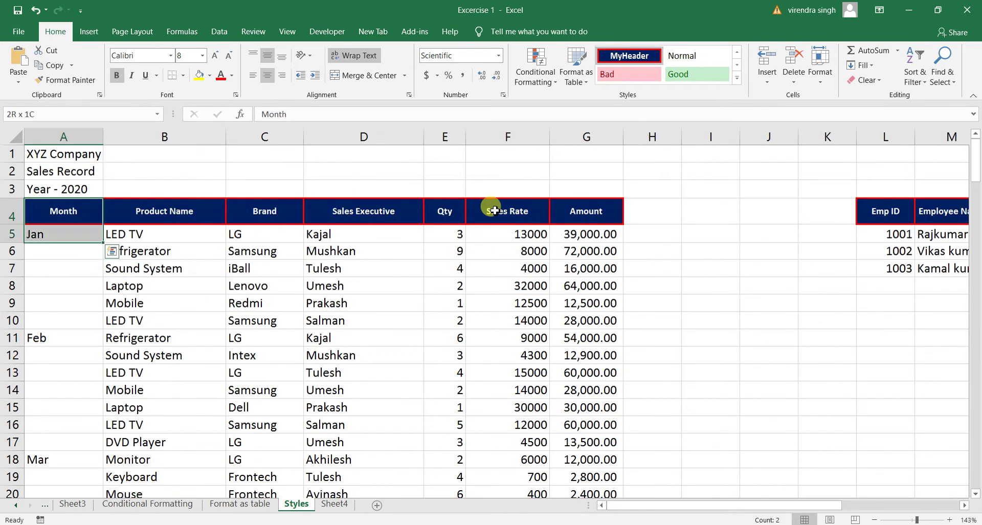
Select header row 4 and AutoFit its height to the smaller text
key("shift+Up")
key("ctrl+shift+Right")
key("ctrl+shift+Right")
key("ctrl+shift+Right")
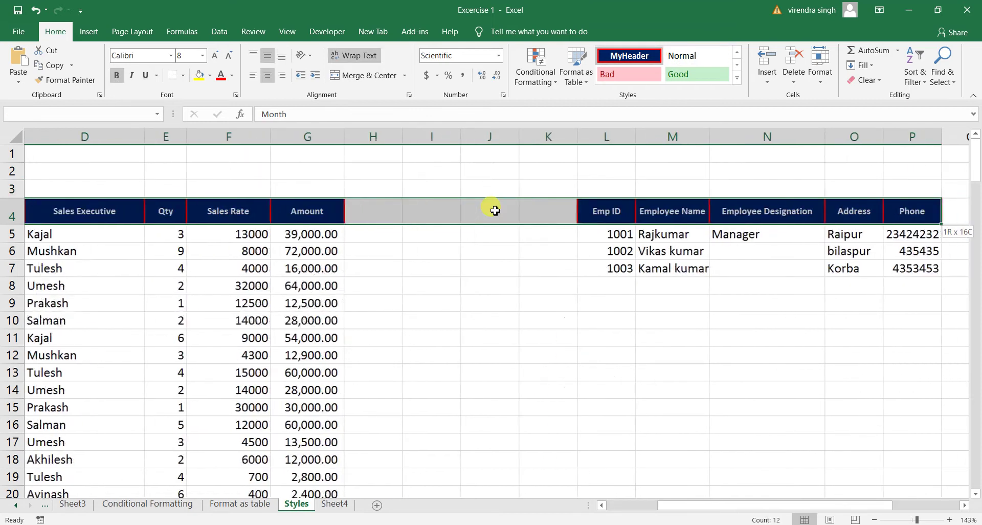
left_click(819, 76)
left_click(849, 128)
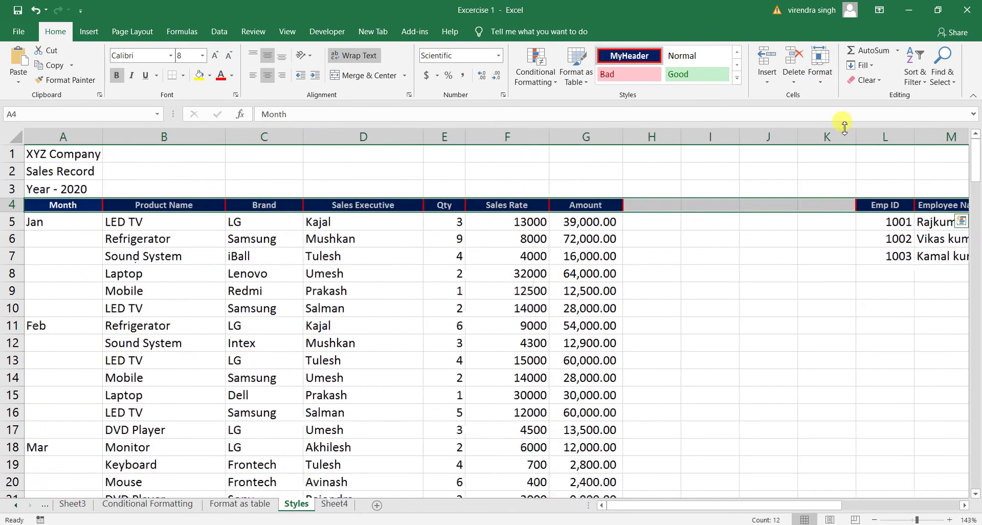
left_click(377, 259)
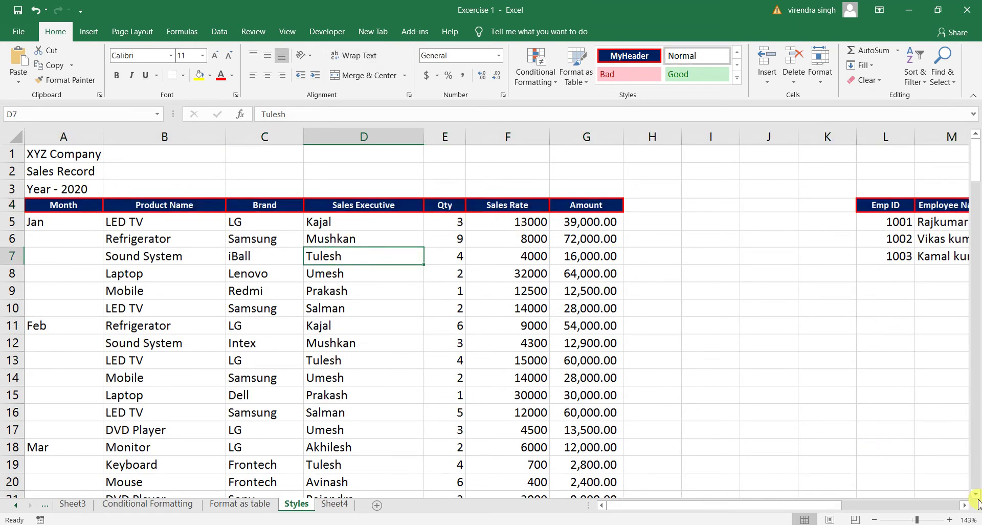
Scroll to the employee and student tables and check the headers along row 4
left_click(965, 509)
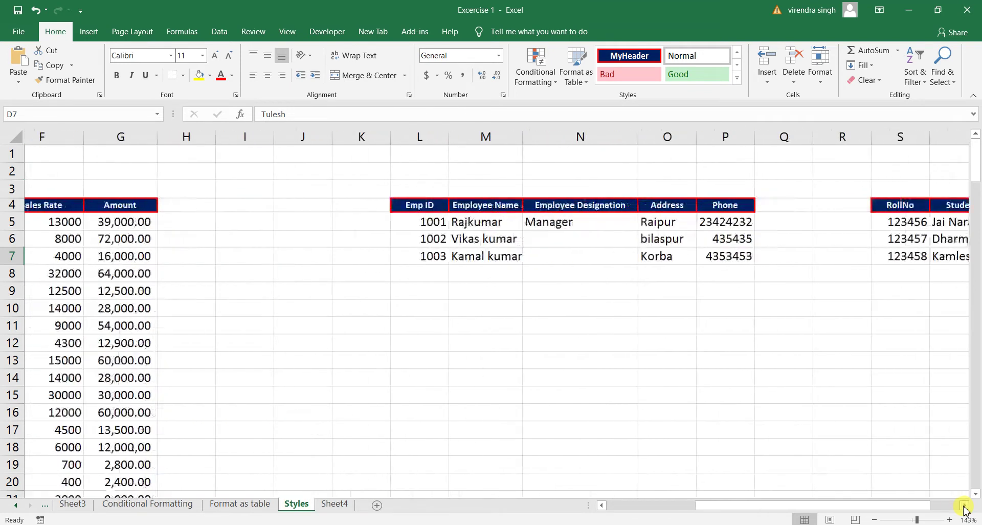
left_click(931, 205)
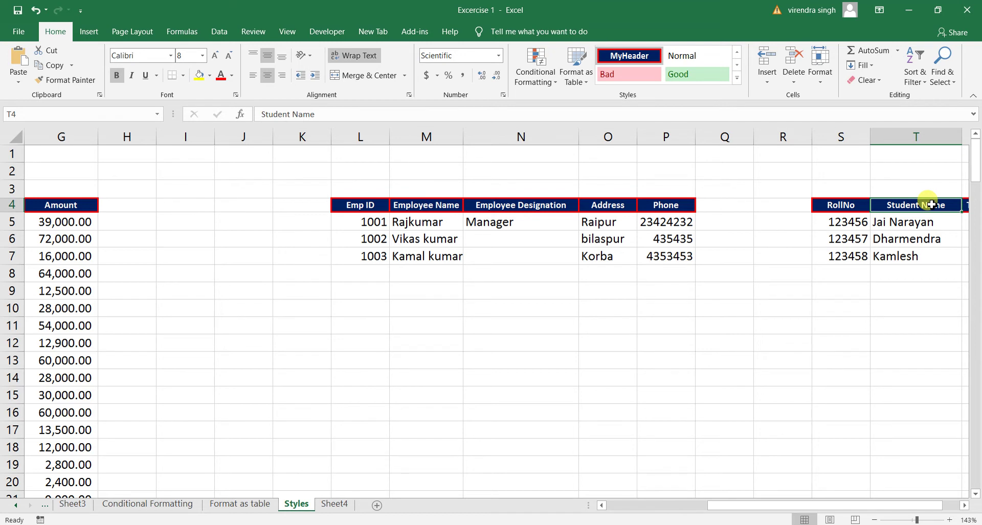
key("ctrl+Left")
key("ctrl+Left")
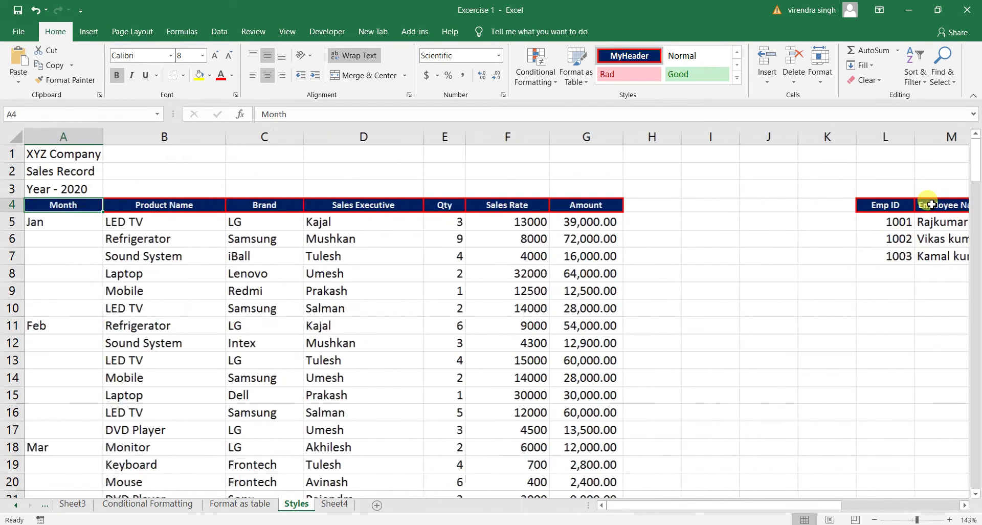
key("ctrl+Right")
key("ctrl+Right")
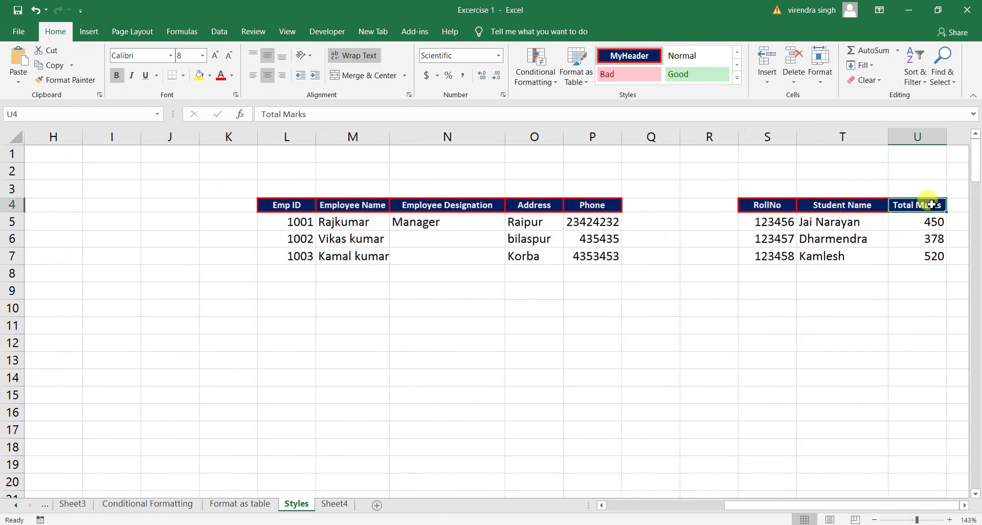
key("ctrl+Left")
key("ctrl+Left")
key("ctrl+Left")
key("ctrl+Left")
key("ctrl+Left")
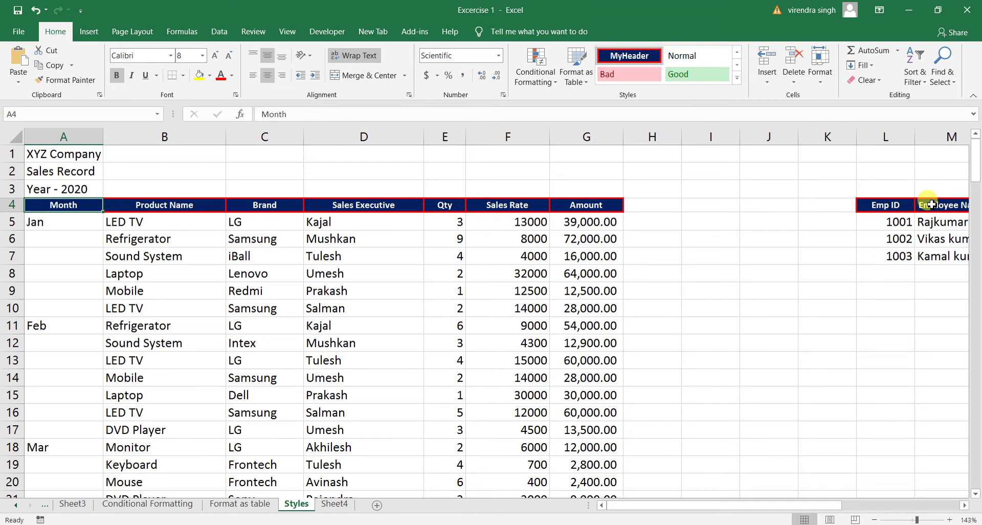
Set the Sales Executive header to font size 36
left_click(811, 85)
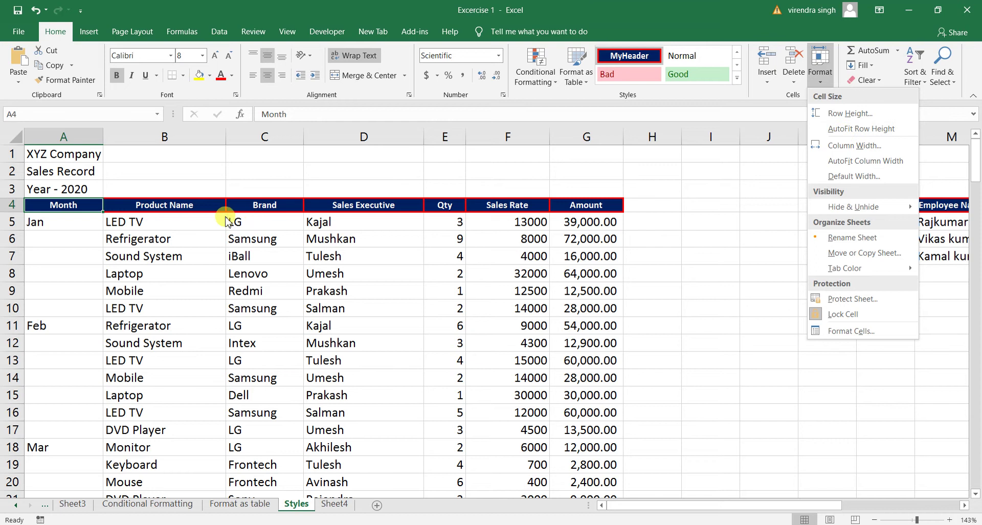
left_click(364, 205)
left_click(363, 205)
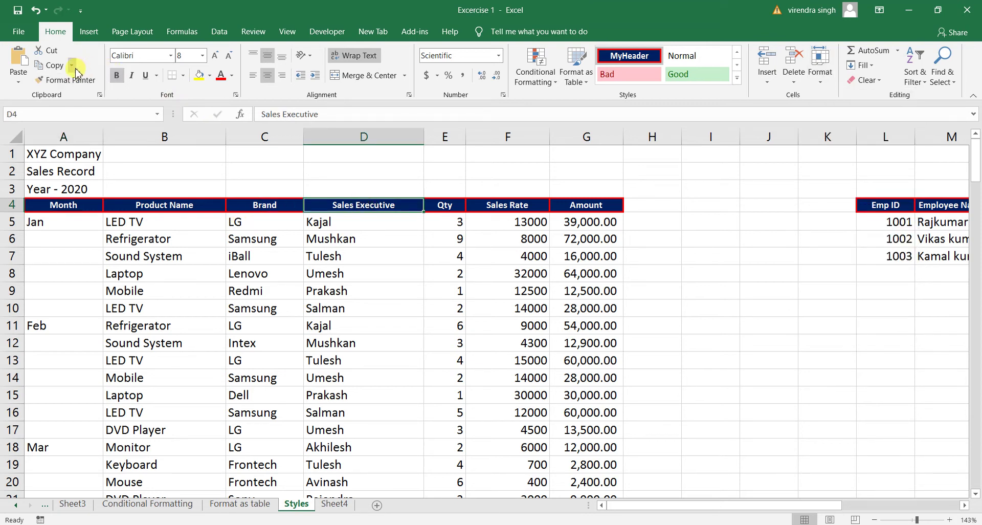
left_click(202, 55)
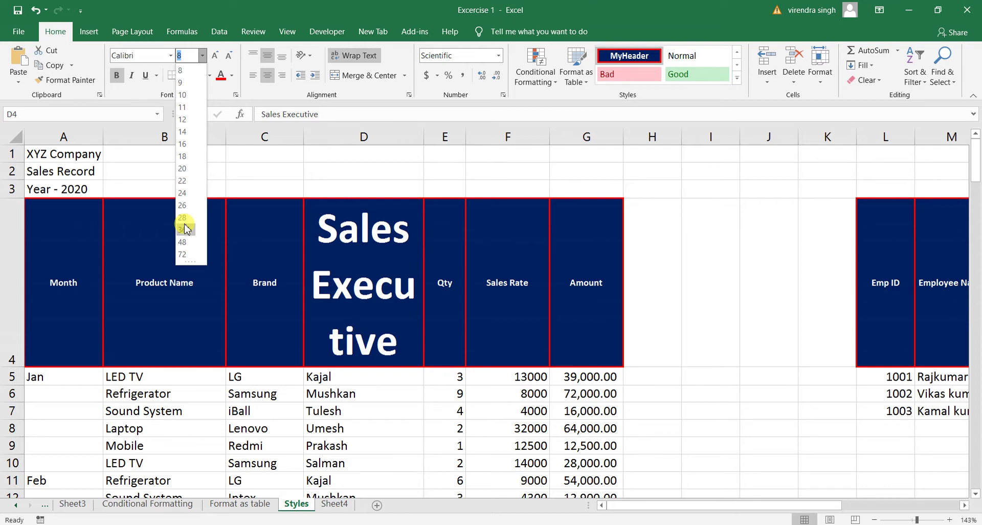
left_click(185, 228)
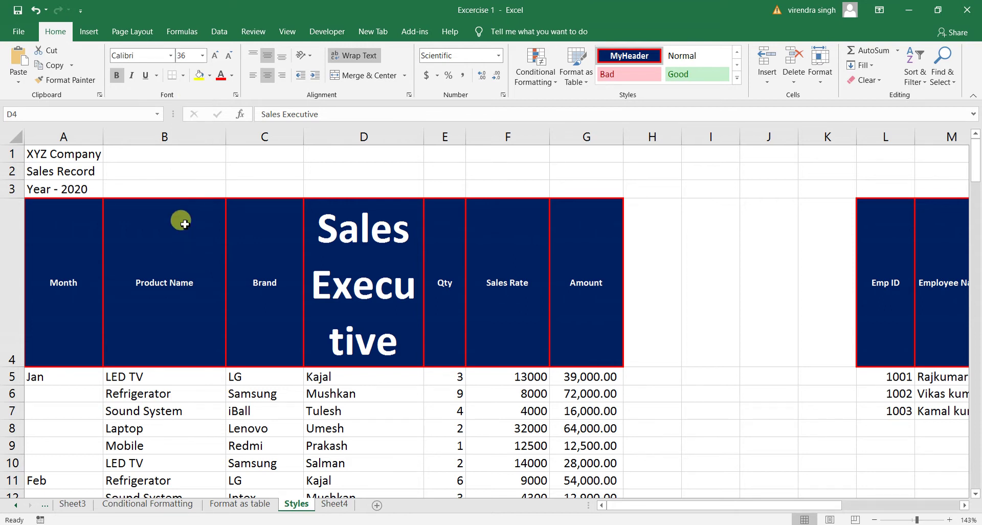
Reduce the sales table header text to size 8
left_click(820, 91)
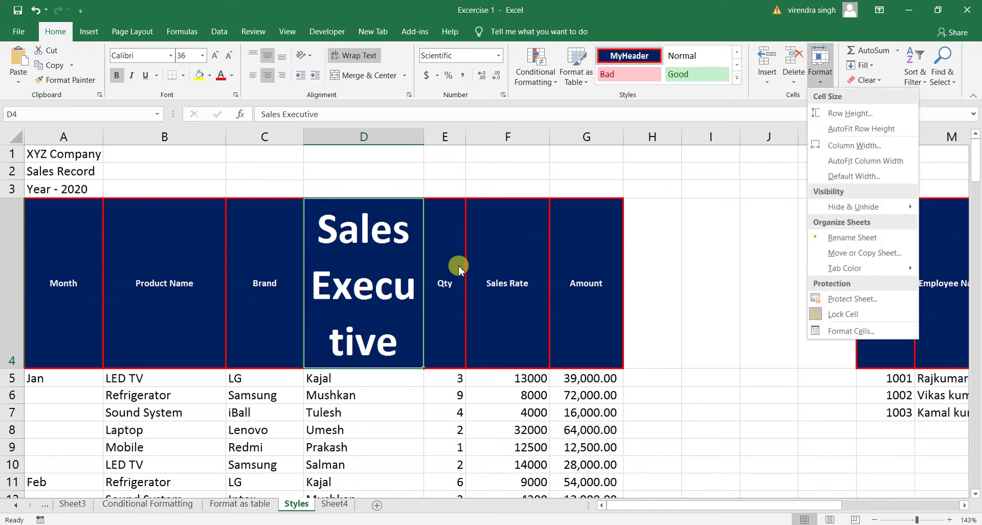
left_click(443, 266)
left_click(443, 265)
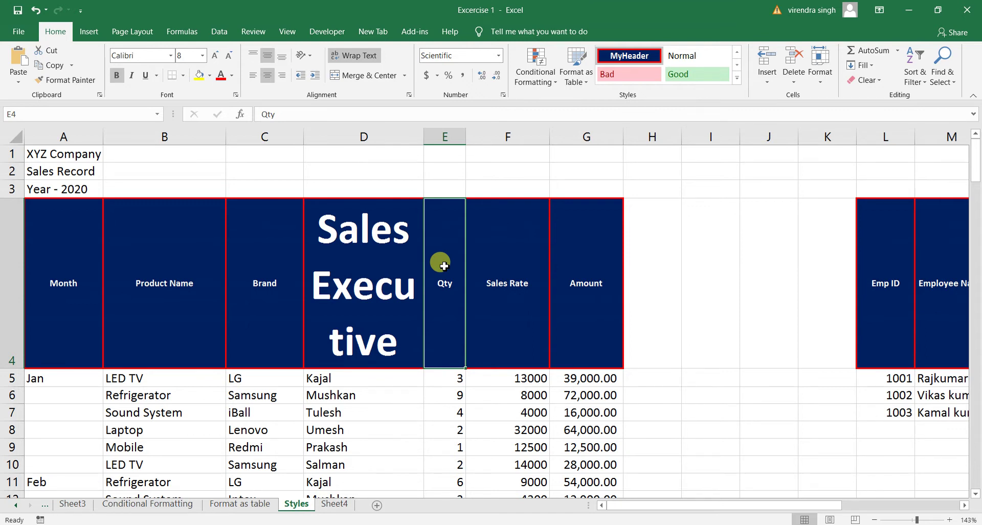
key("Left")
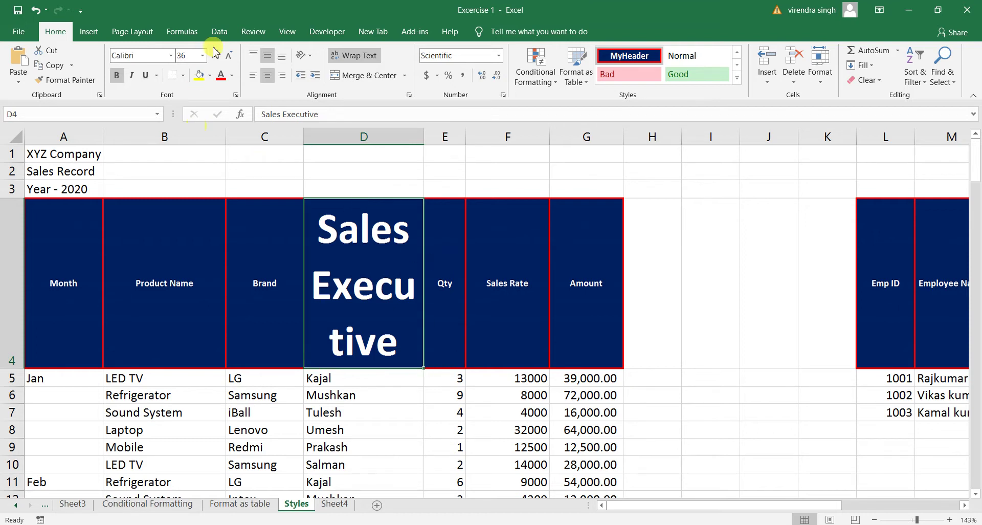
left_click(202, 55)
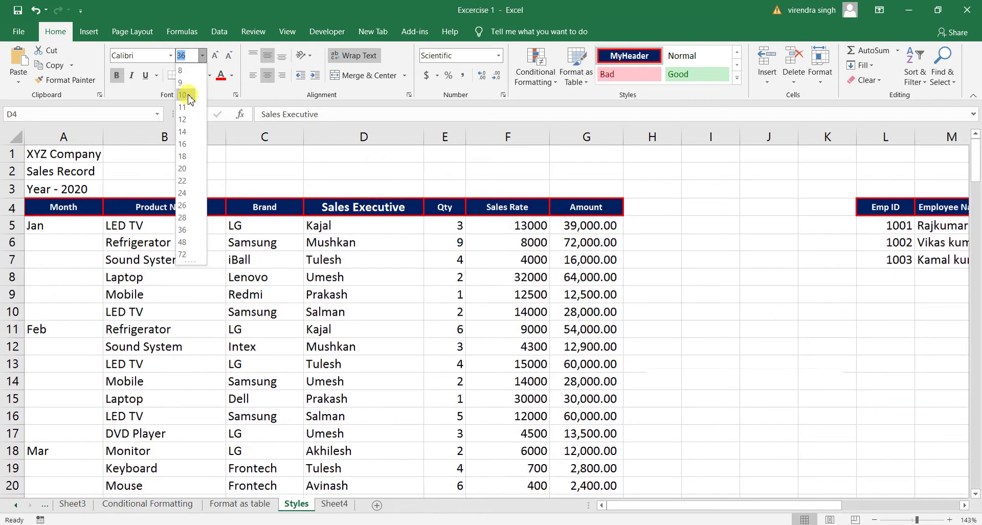
left_click(182, 70)
left_click(361, 220)
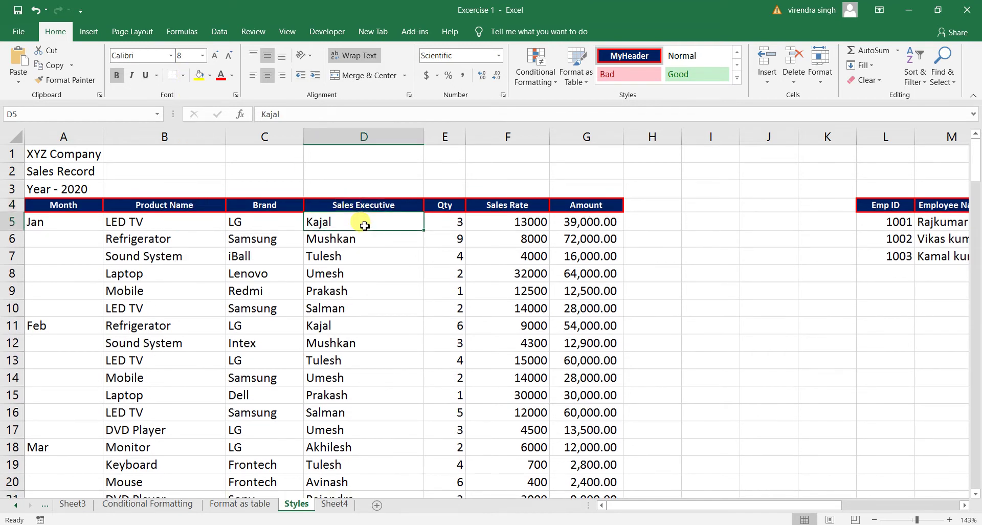
left_click(821, 78)
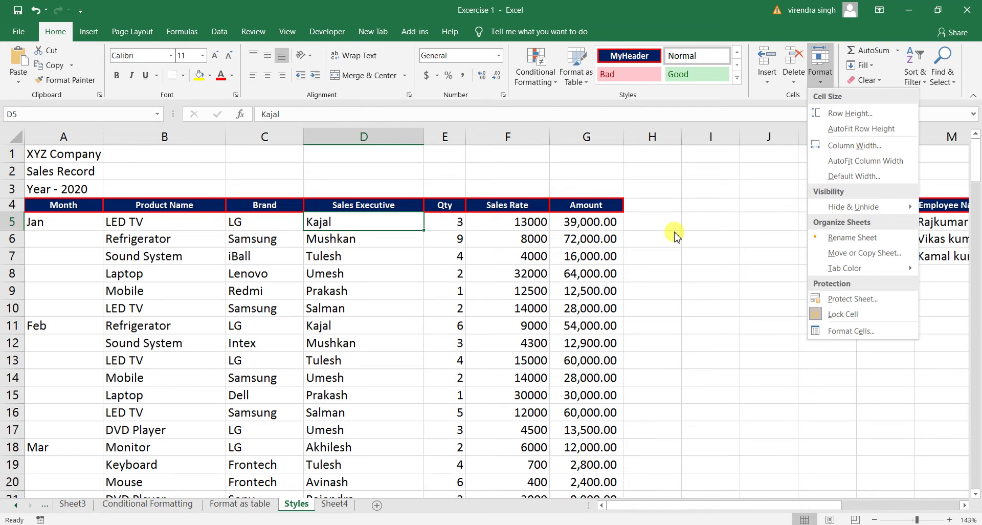
Set column D's width to 14 via Format > Column Width
left_click(719, 208)
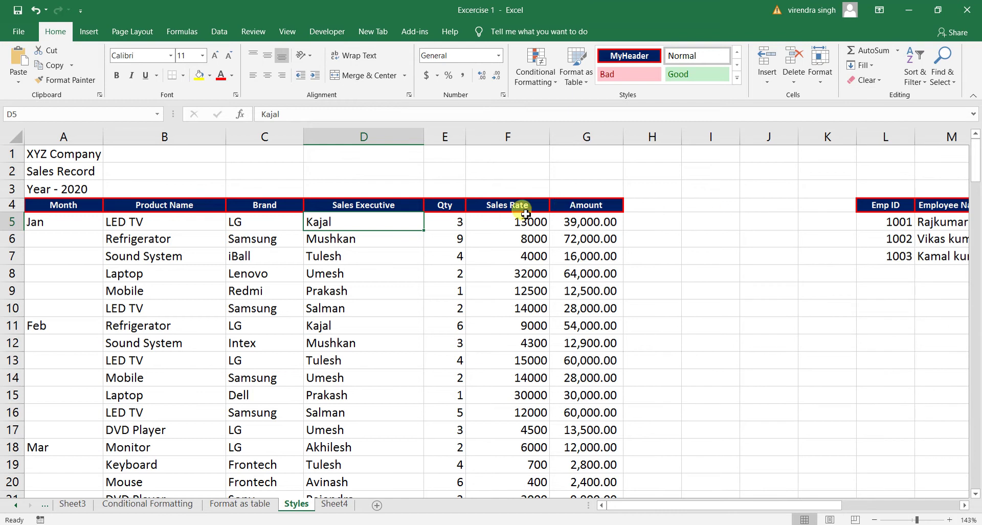
left_click(387, 205)
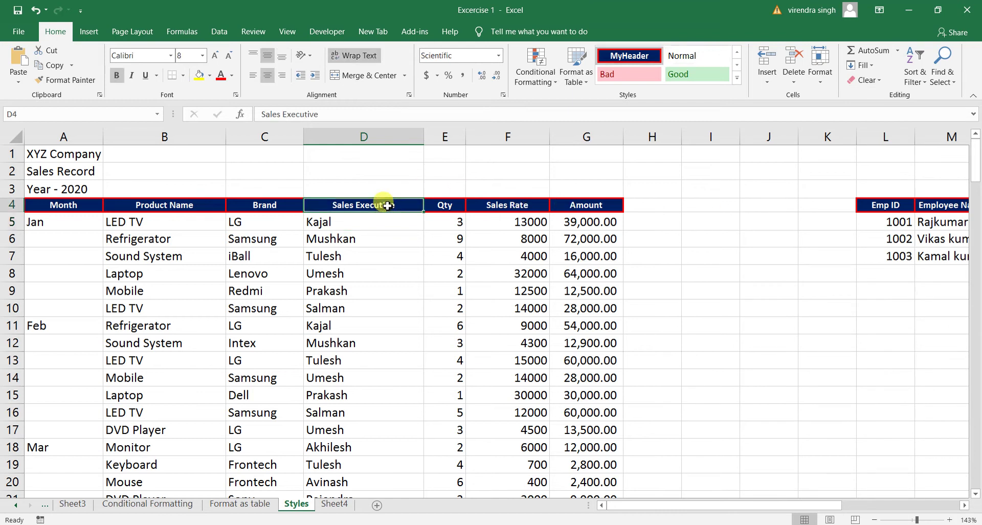
left_click(820, 77)
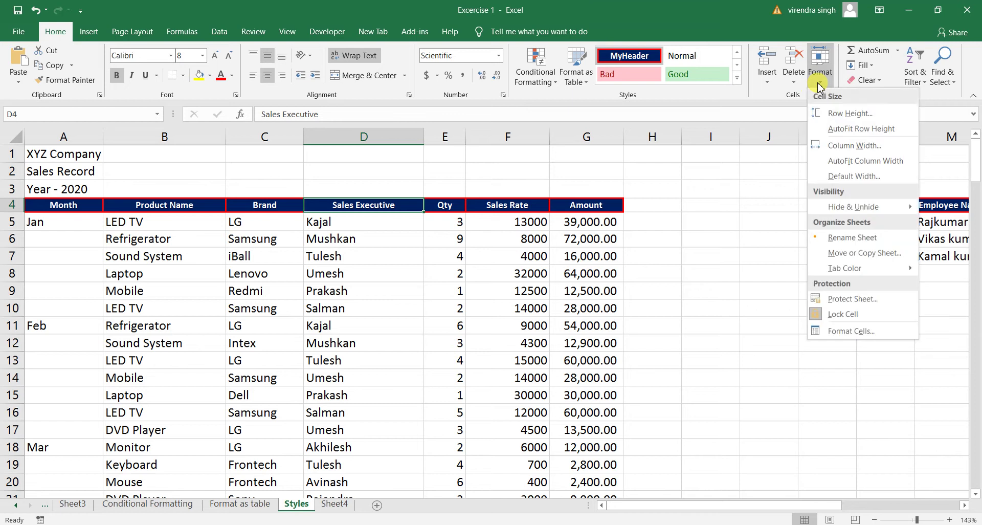
left_click(856, 150)
left_click_drag(492, 292, 746, 215)
left_click(750, 234)
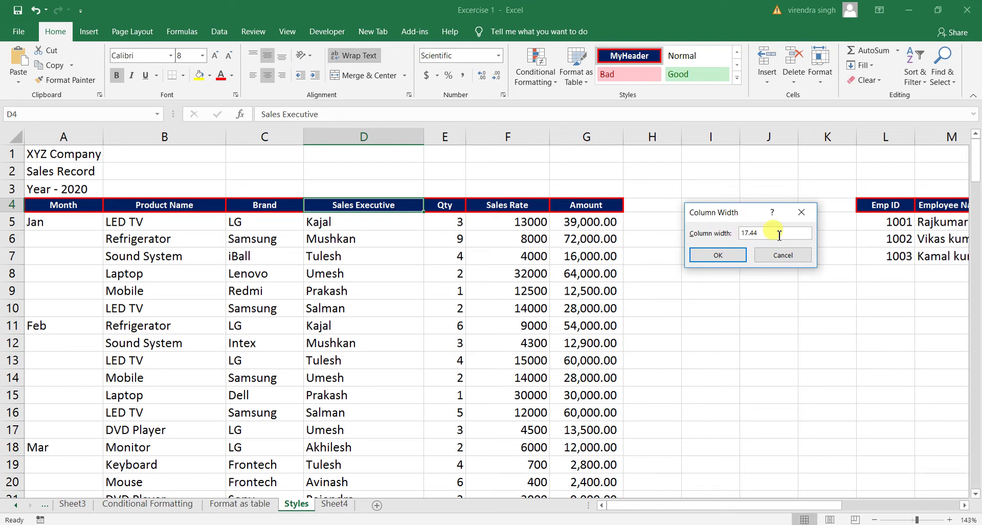
key("BackSpace")
key("BackSpace")
key("BackSpace")
key("BackSpace")
key("BackSpace")
type("4")
key("Return")
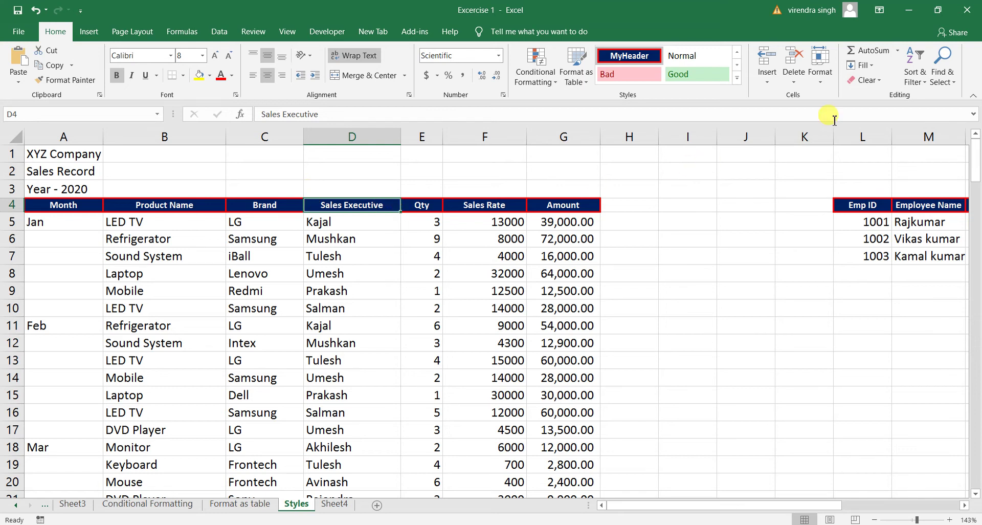
Narrow column D further to a width of 10
left_click(820, 77)
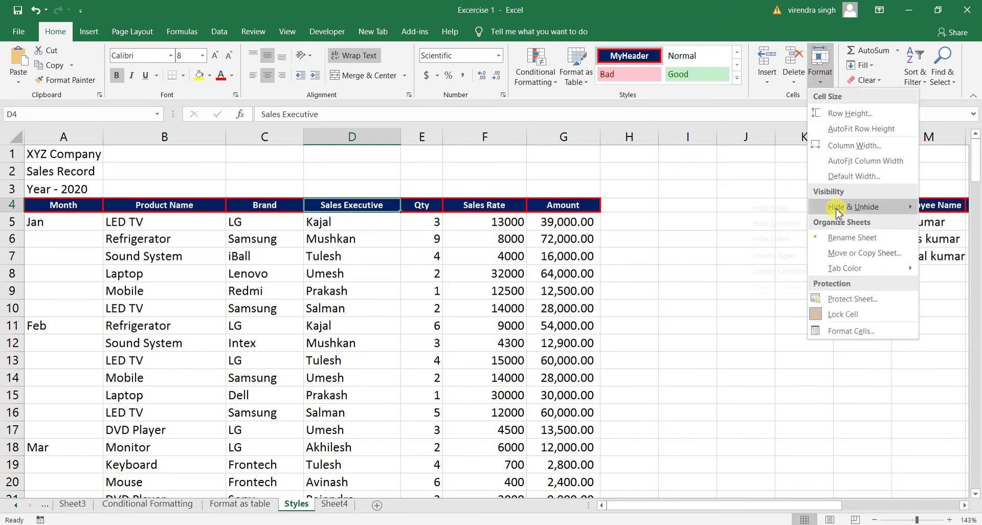
left_click(850, 146)
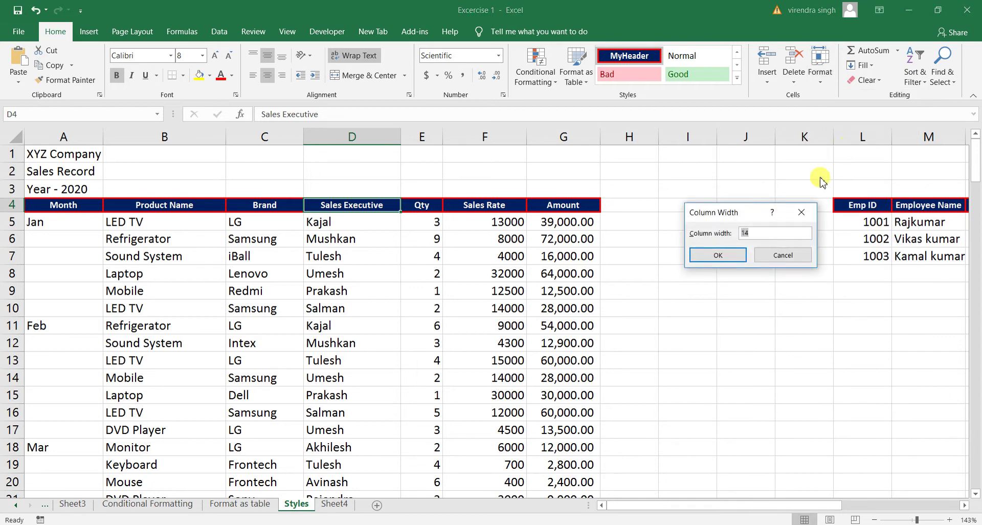
type("10")
key("Return")
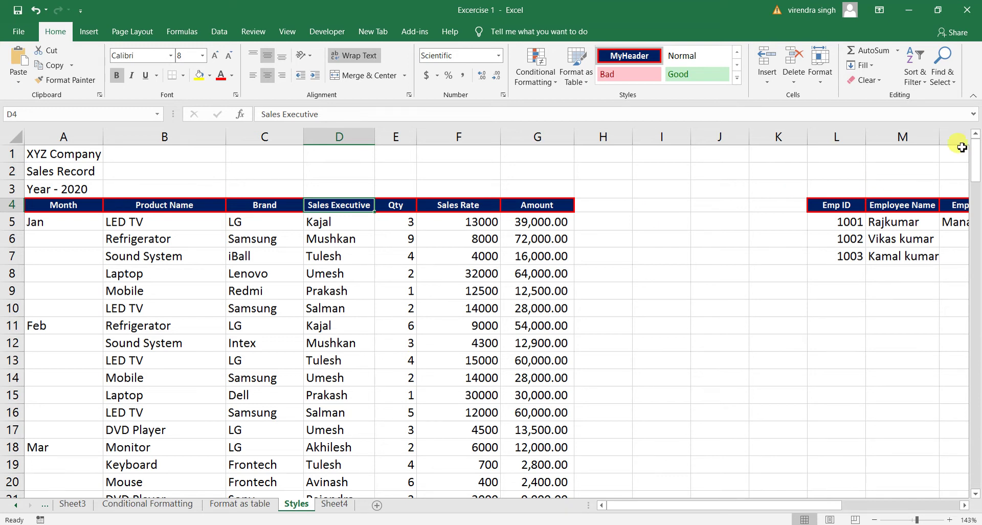
Enter the heading 'Employee Address' in cell I4, fixing a mistyped start
left_click(730, 202)
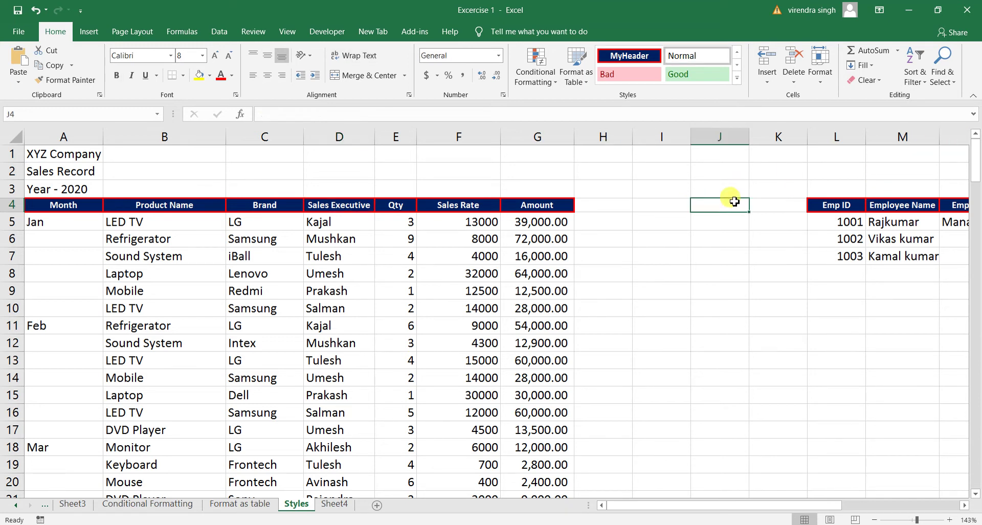
left_click(661, 204)
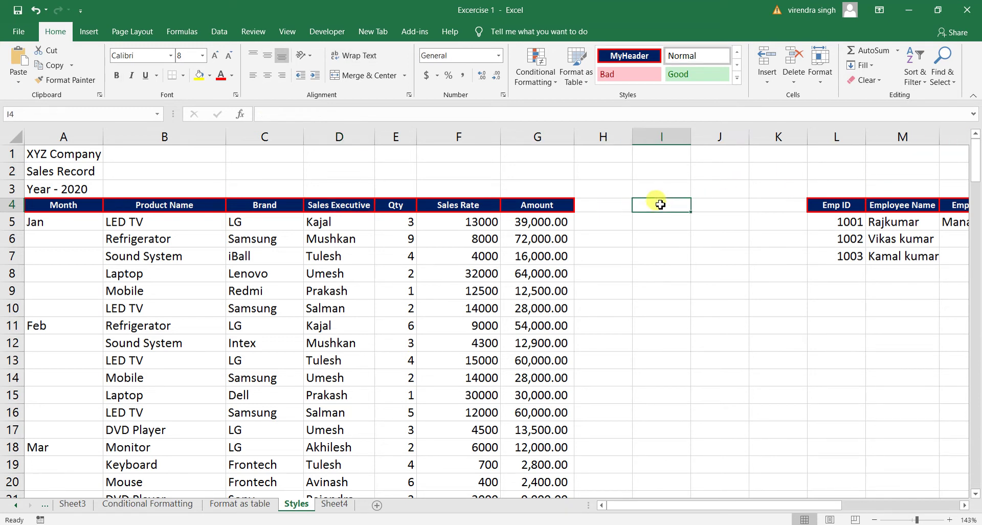
type("raj")
key("BackSpace")
key("BackSpace")
key("BackSpace")
type("Employee ")
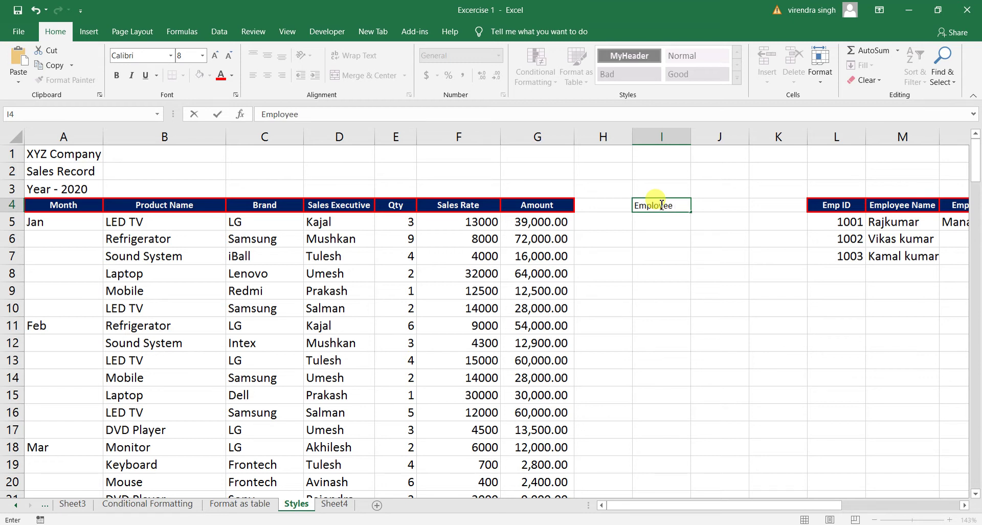
type("Address")
key("Return")
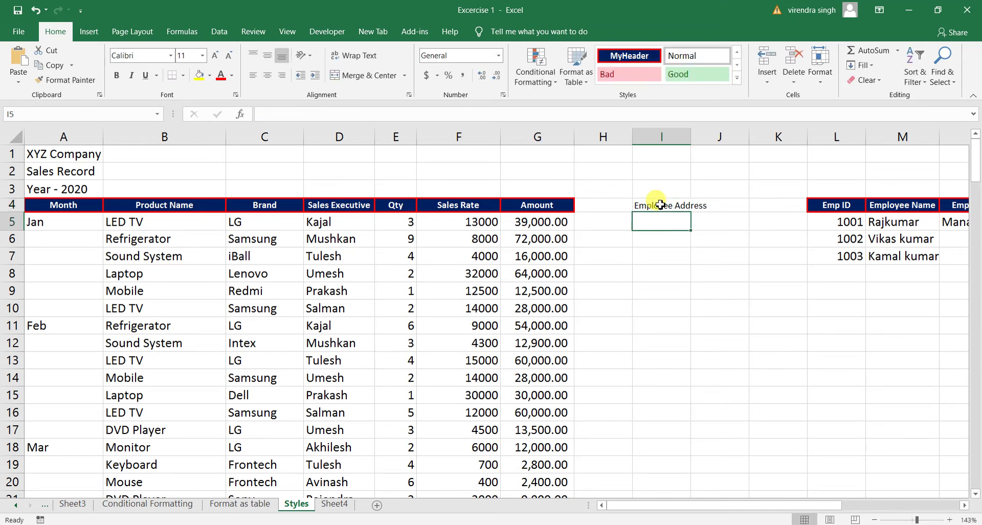
left_click(661, 205)
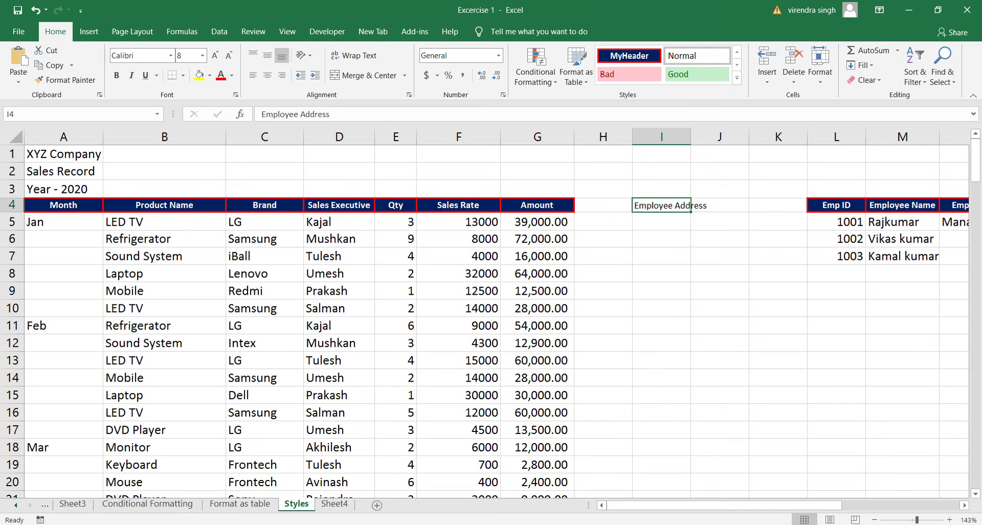
left_click(964, 505)
Scroll right past the student marks table and select the empty cell X4
left_click(964, 505)
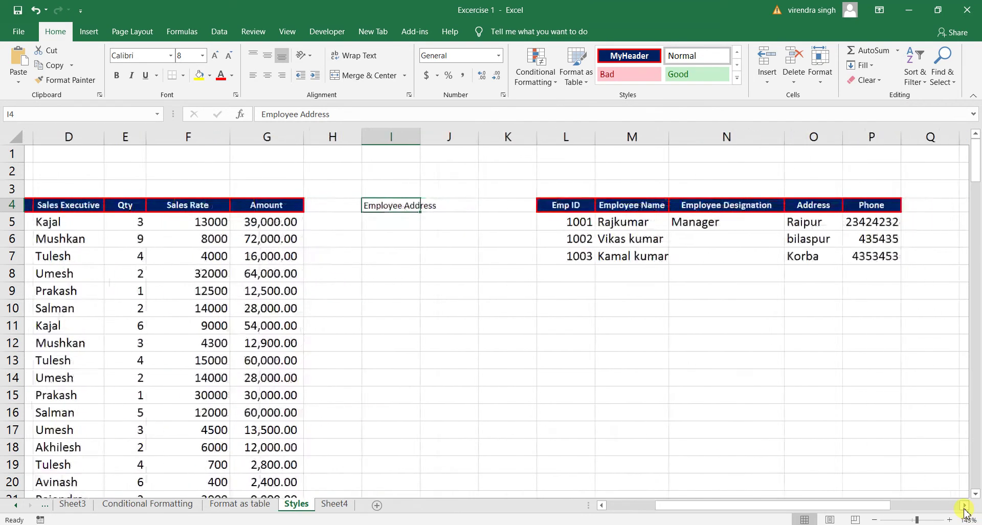
left_click_drag(965, 504, 964, 505)
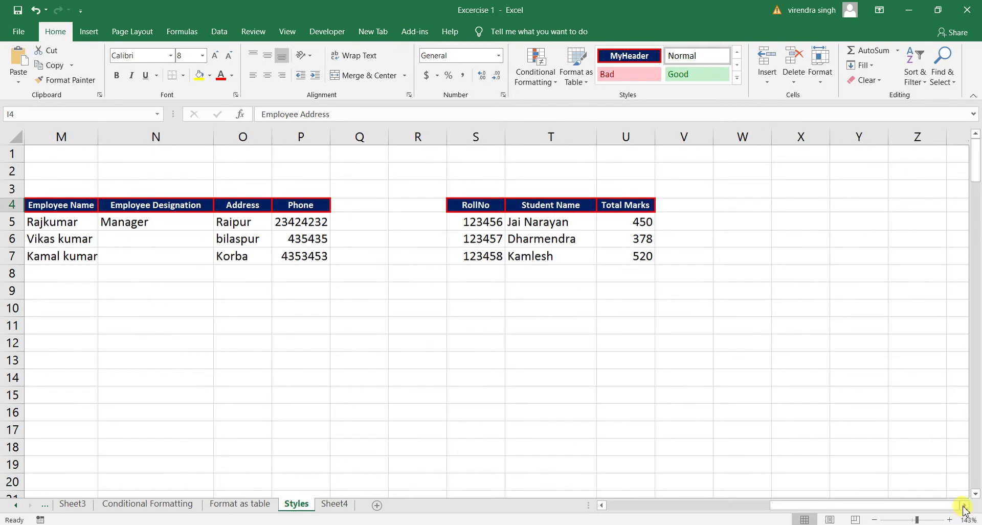
left_click(964, 505)
left_click(963, 505)
left_click(964, 505)
left_click(963, 505)
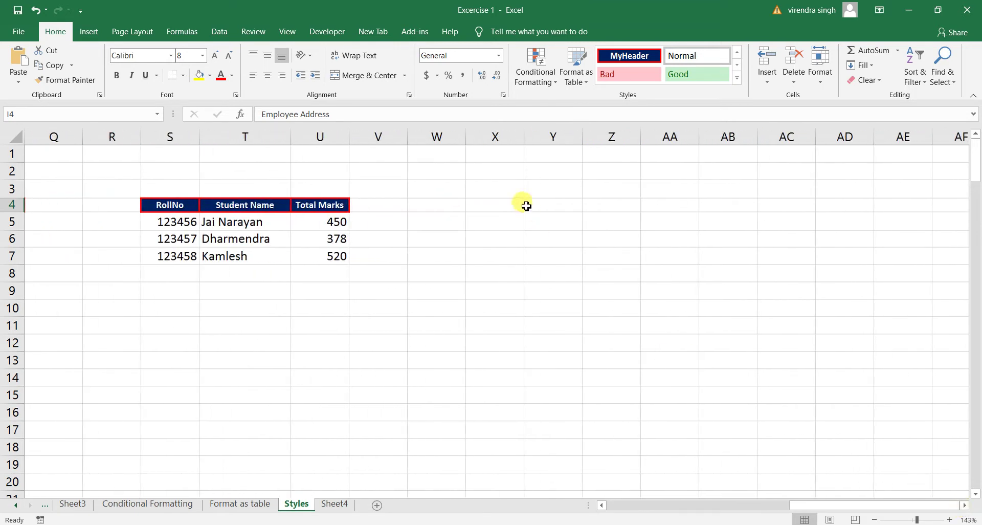
left_click(506, 206)
Type 'Employee Name' in X4 and 'Employee Address' in Y4
type("Employee")
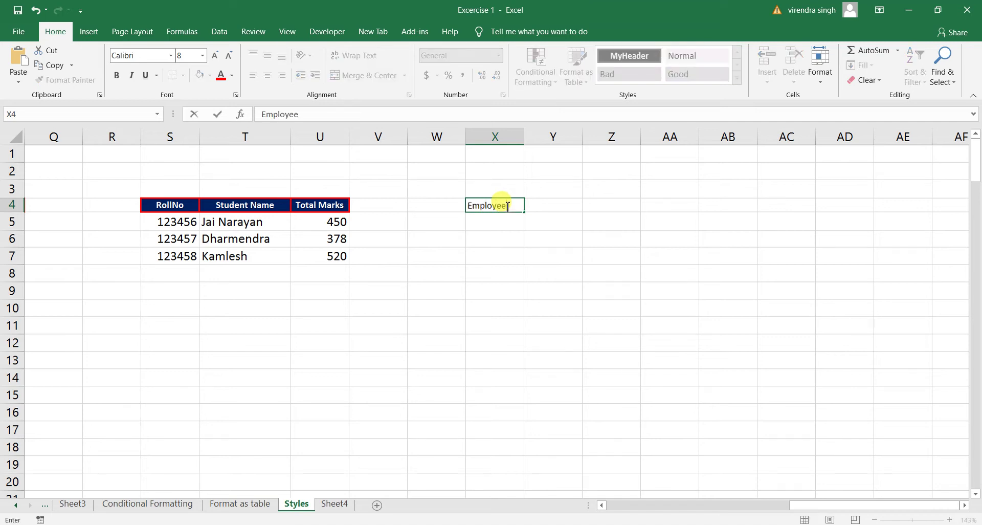
type(" Name")
key("Tab")
type("e")
key("BackSpace")
type("e")
key("BackSpace")
type("Employee Address")
key("Tab")
Add the headings 'Employee Designation', 'City' and 'Phone' in Z4 through AB4
type("Employee Designation")
key("Tab")
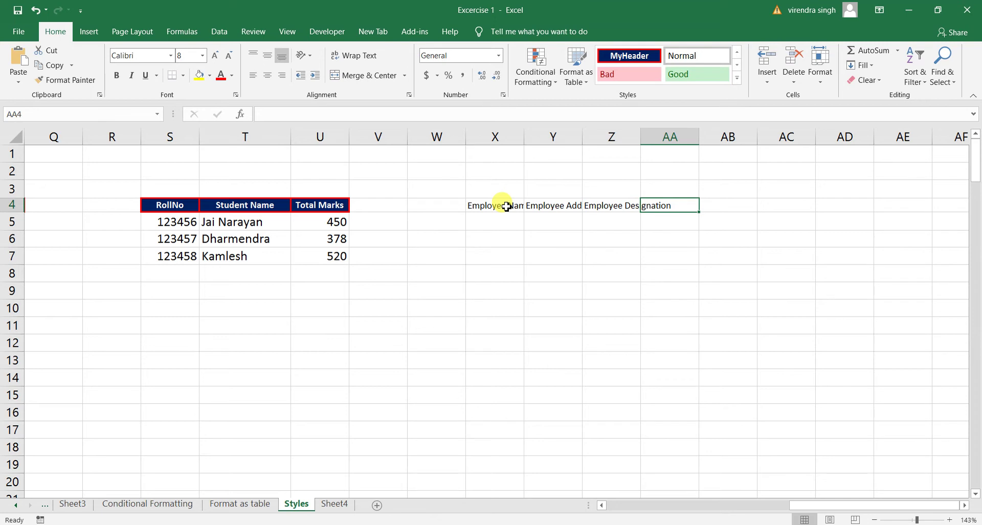
type("City")
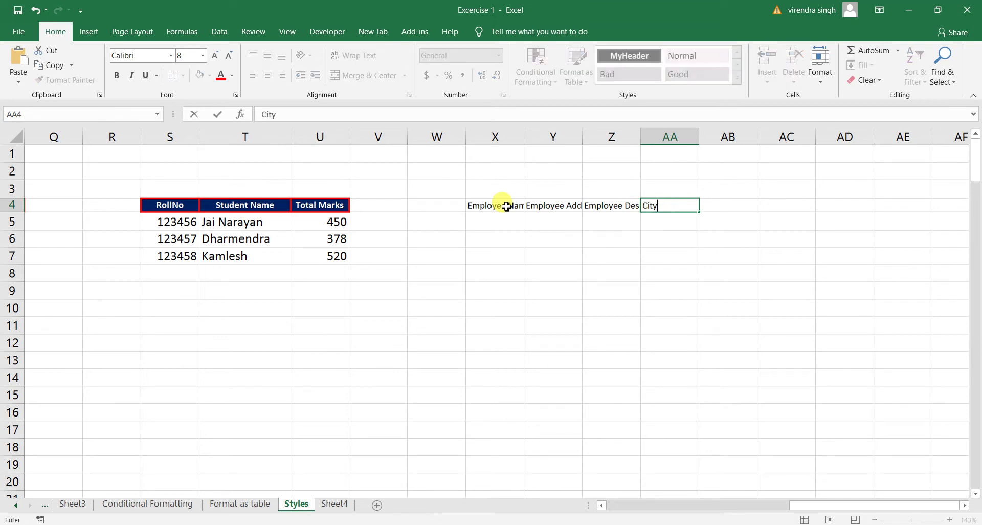
key("Tab")
type("Phone")
key("Return")
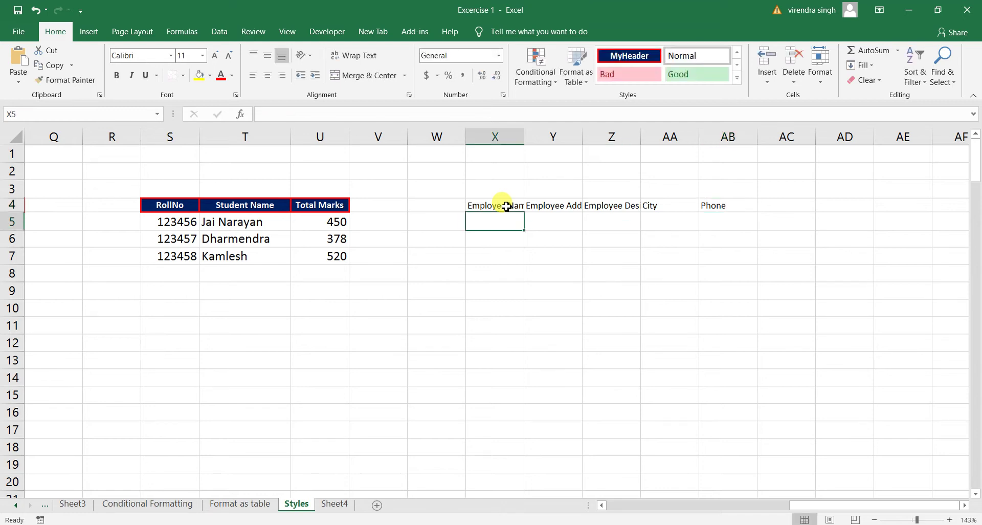
left_click(507, 207)
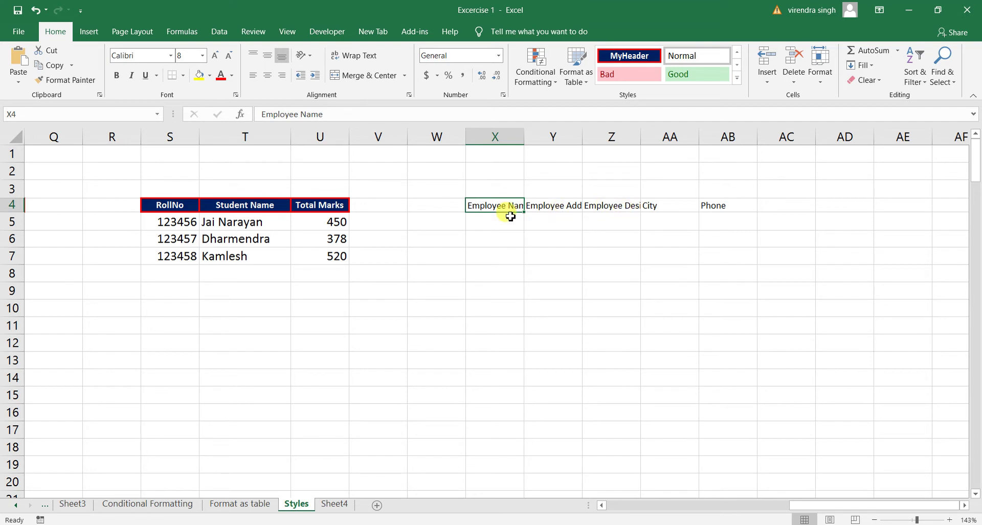
left_click_drag(500, 208, 720, 206)
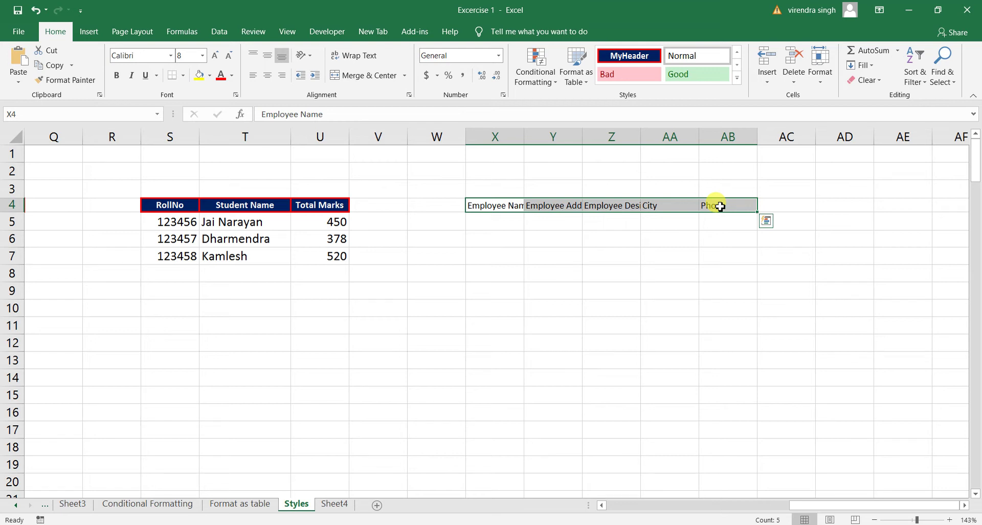
left_click(821, 84)
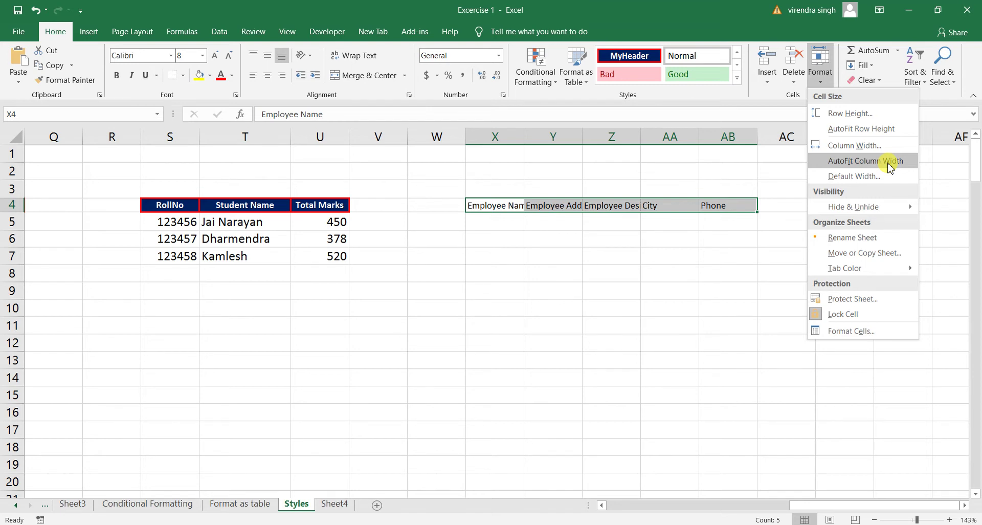
left_click(867, 162)
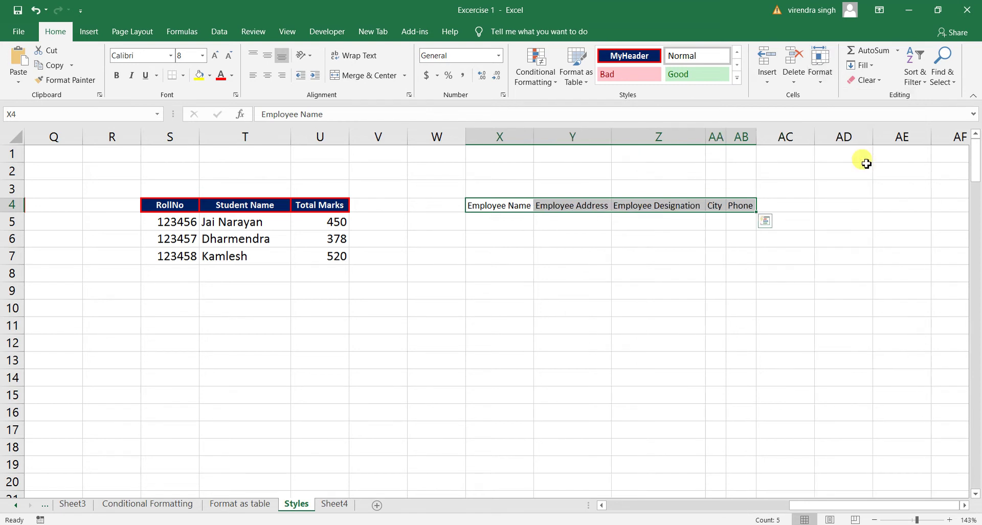
left_click(496, 205)
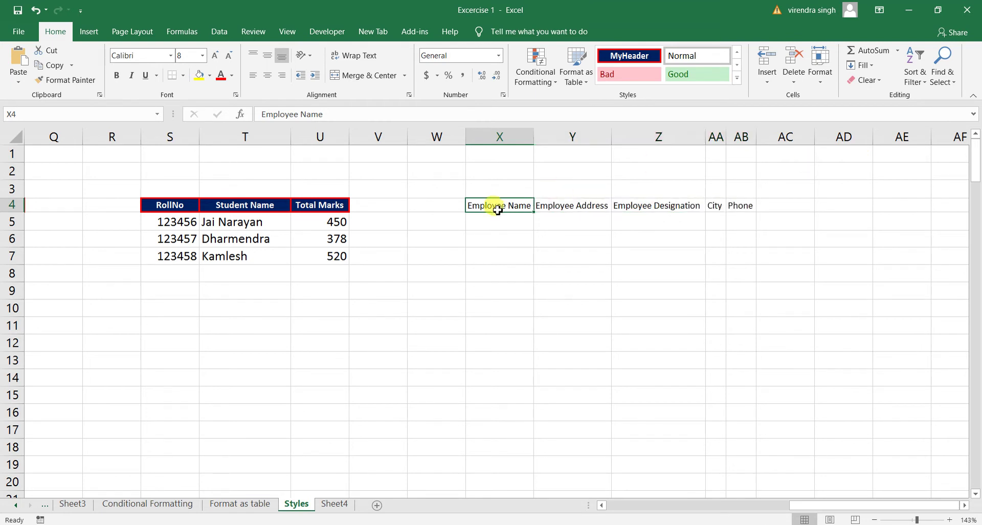
left_click(588, 208)
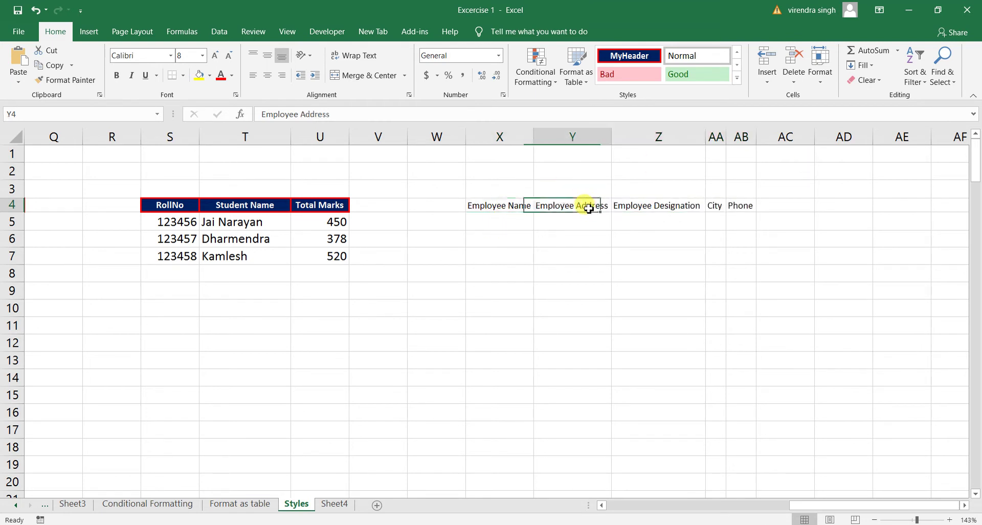
left_click(667, 205)
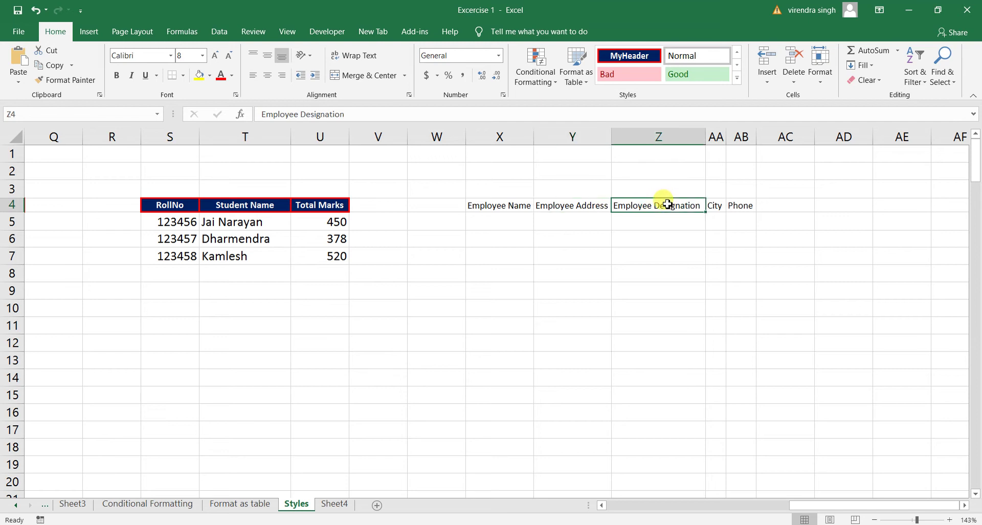
left_click(720, 207)
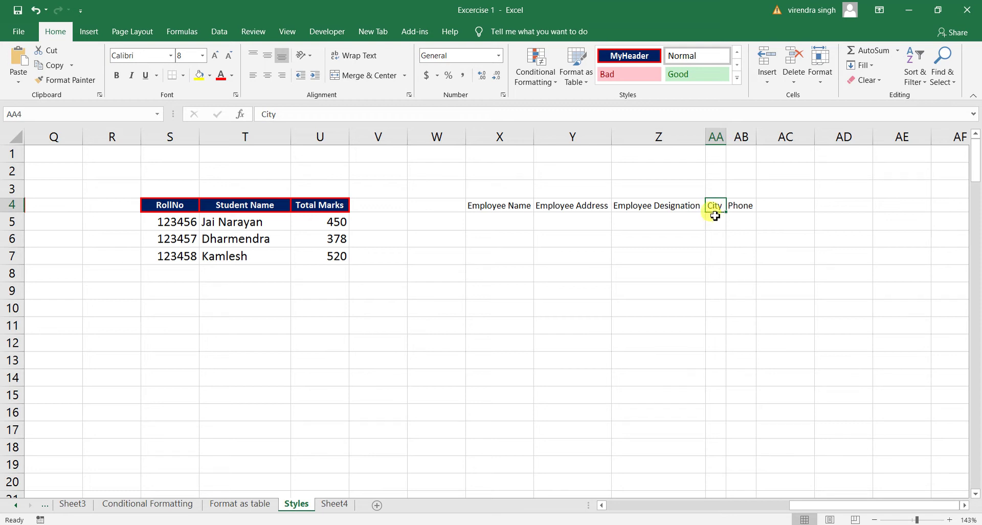
left_click(748, 208)
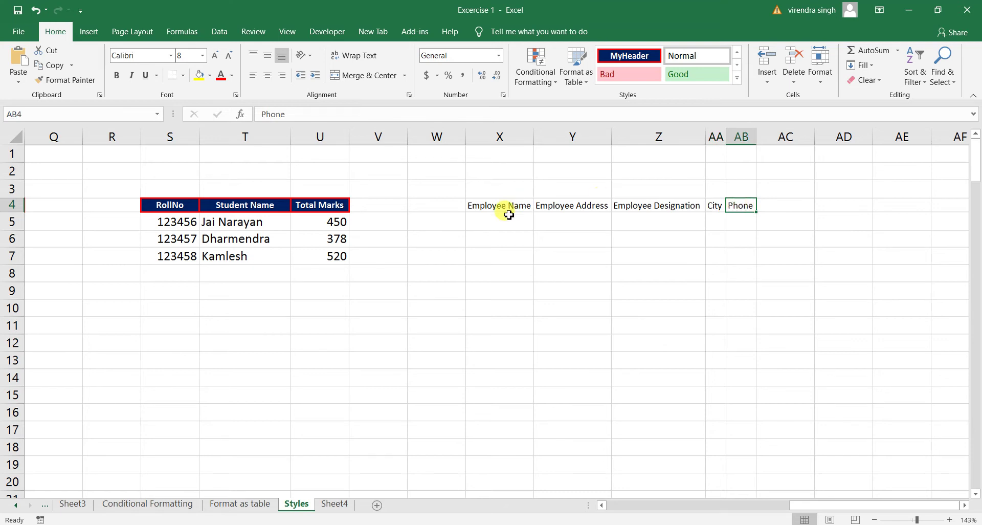
left_click(822, 82)
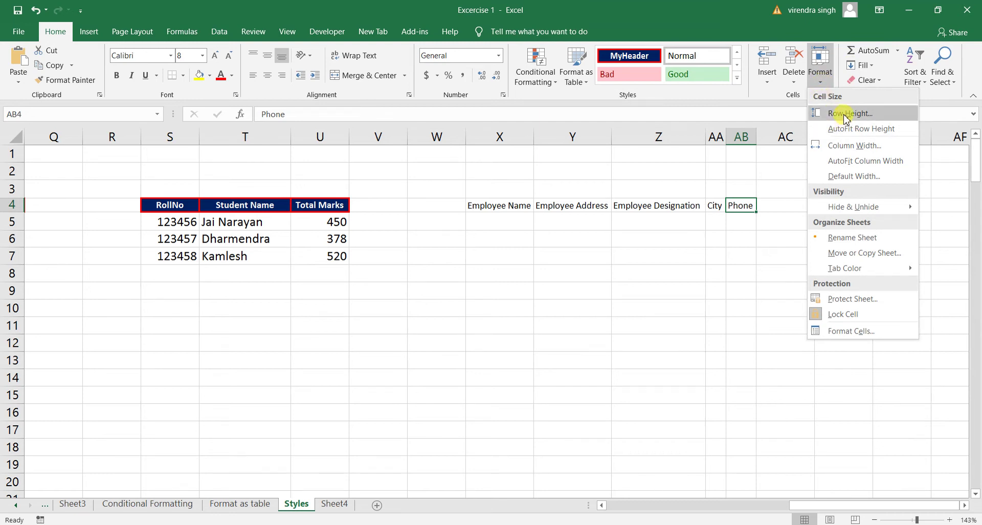
left_click(438, 251)
left_click(437, 241)
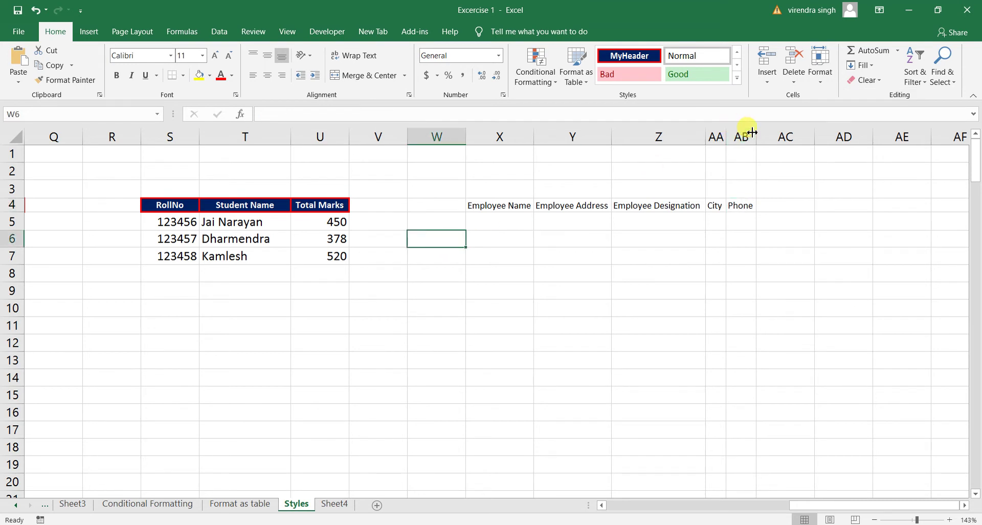
Enter a sample employee name in X5 under Employee Name
key("Up")
key("Right")
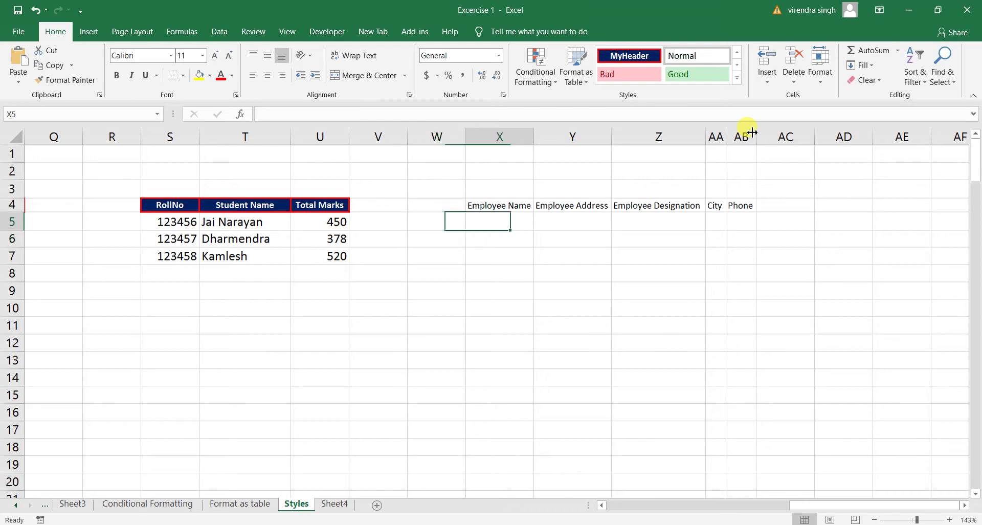
type("raj")
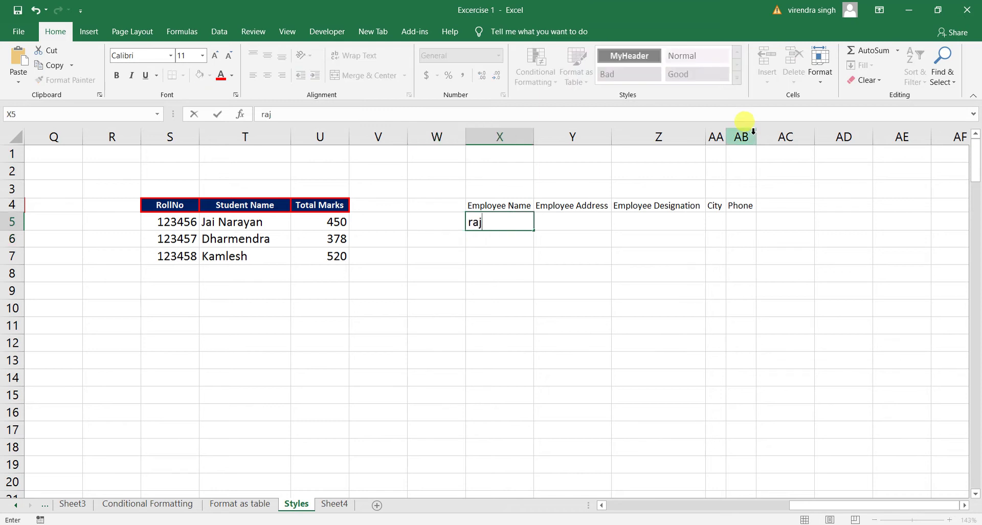
key("Return")
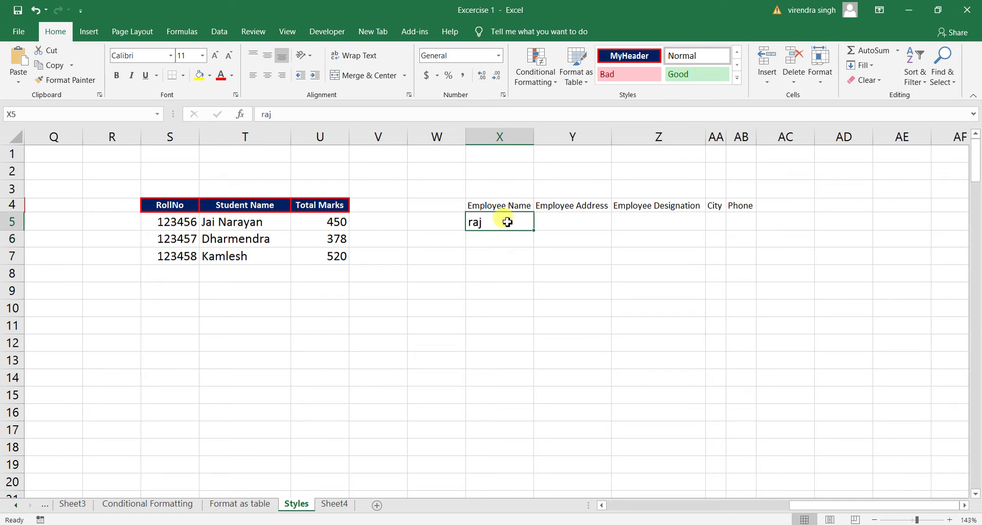
left_click(502, 206)
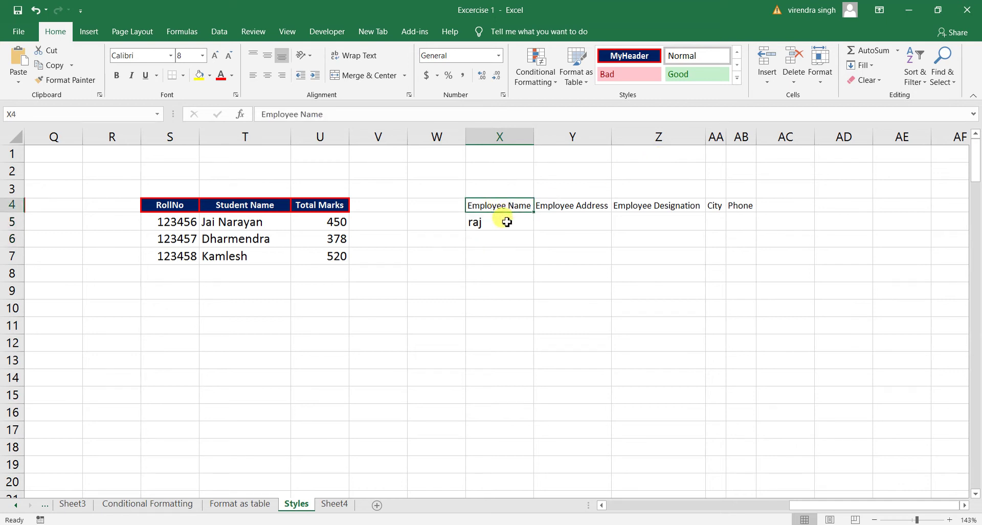
left_click(507, 220)
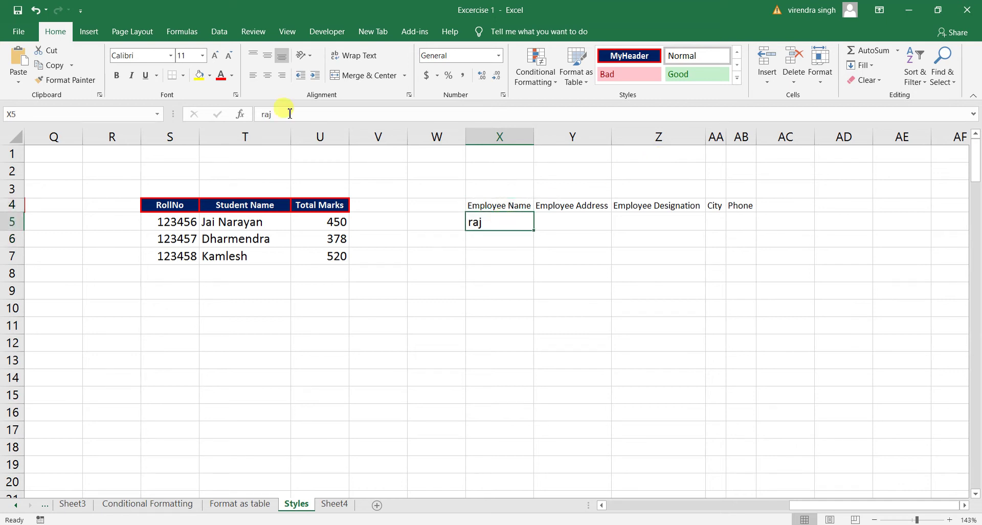
Shrink the sample name in X5 to font size 8
left_click(203, 55)
left_click(190, 72)
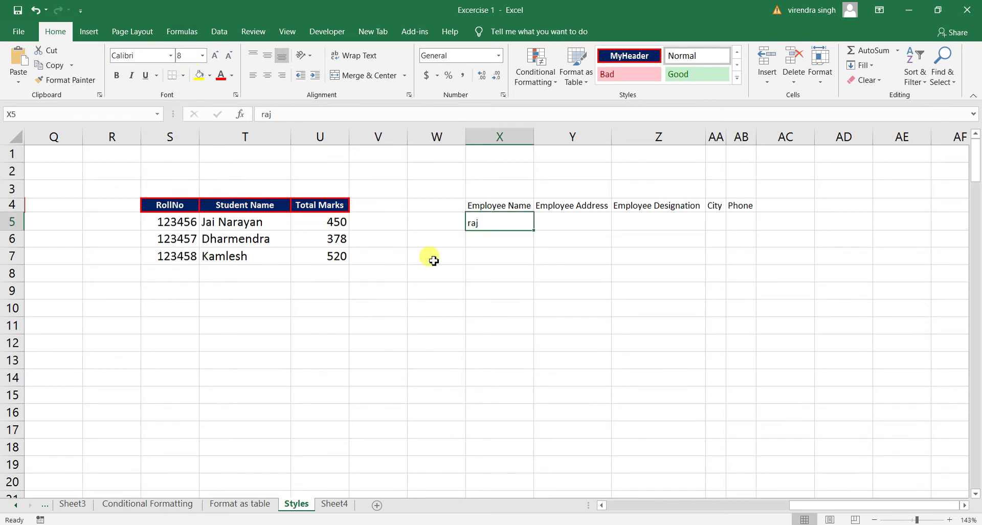
key("Return")
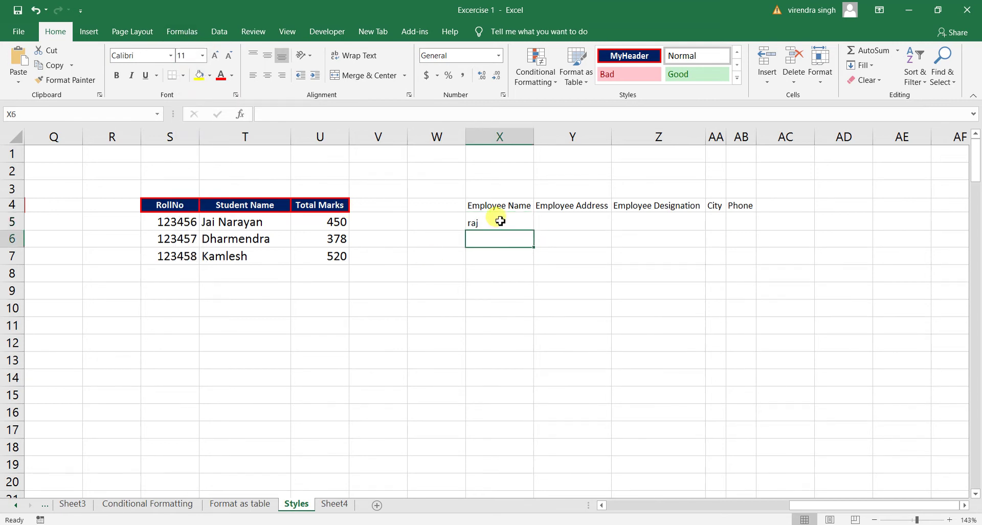
left_click(501, 221)
Set the header and name rows X4:AB5 to font size 11
left_click(490, 207)
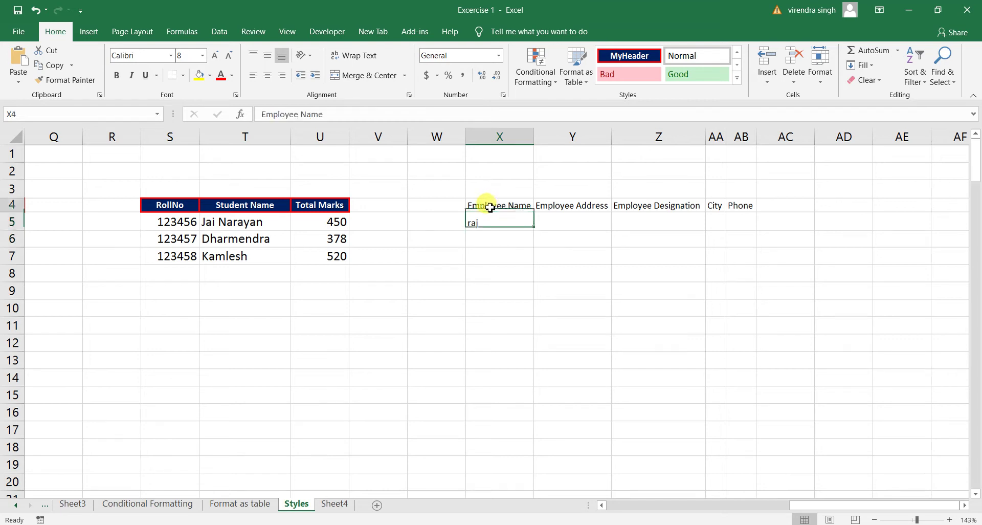
left_click_drag(490, 207, 744, 217)
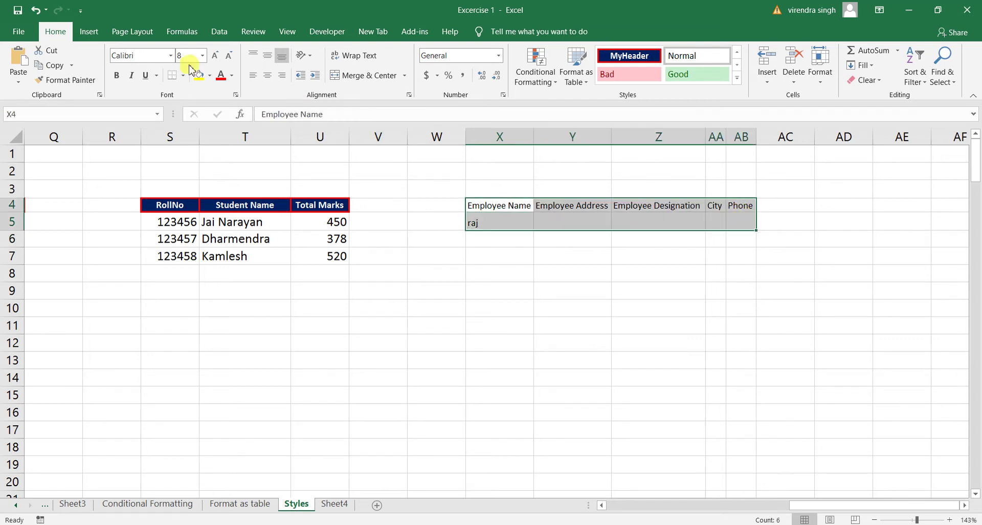
left_click(203, 56)
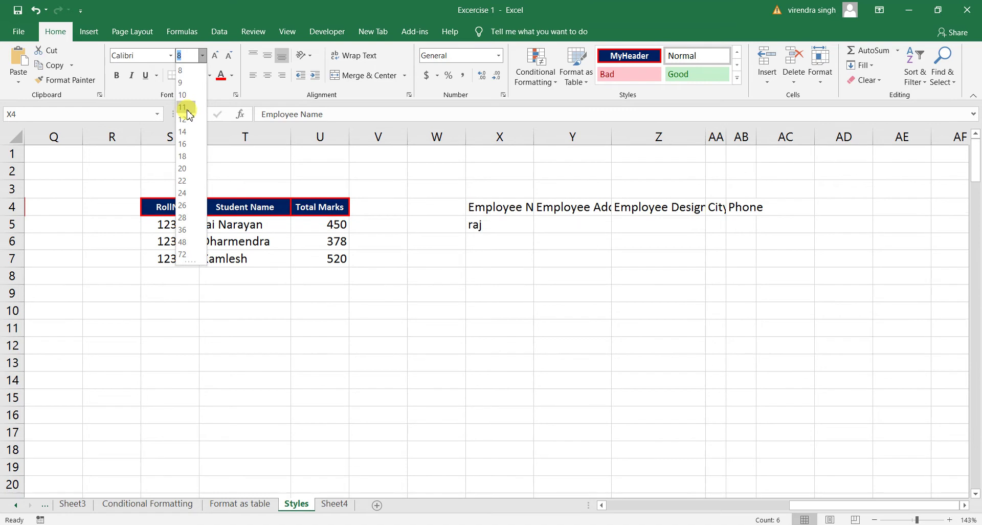
left_click(185, 108)
left_click(496, 261)
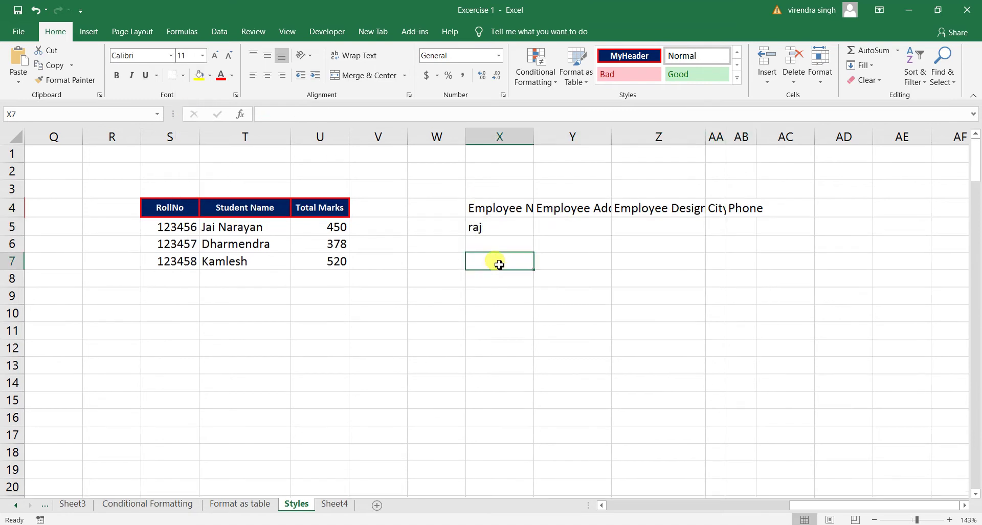
left_click(495, 230)
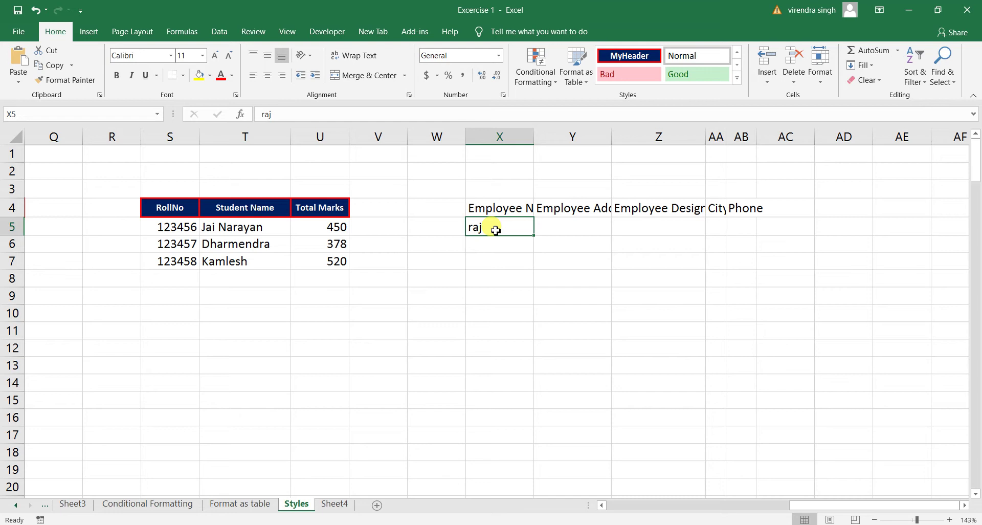
Give row 5 a height of 14, then recheck the Row Height setting without changes
left_click(822, 79)
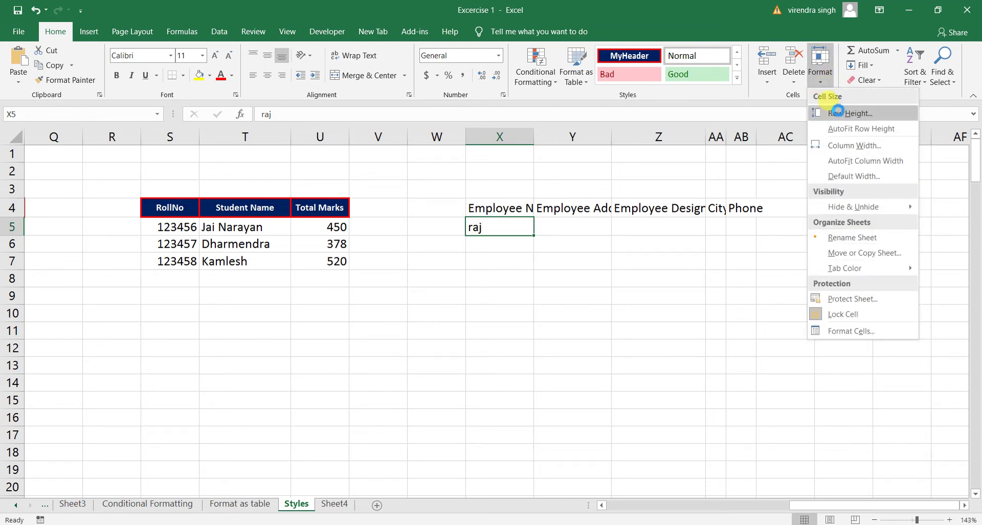
left_click(834, 106)
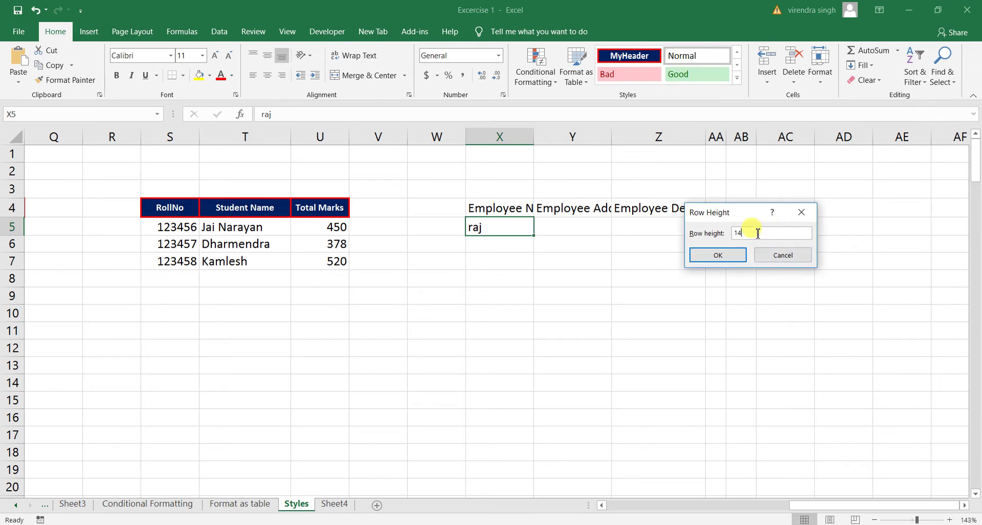
key("Return")
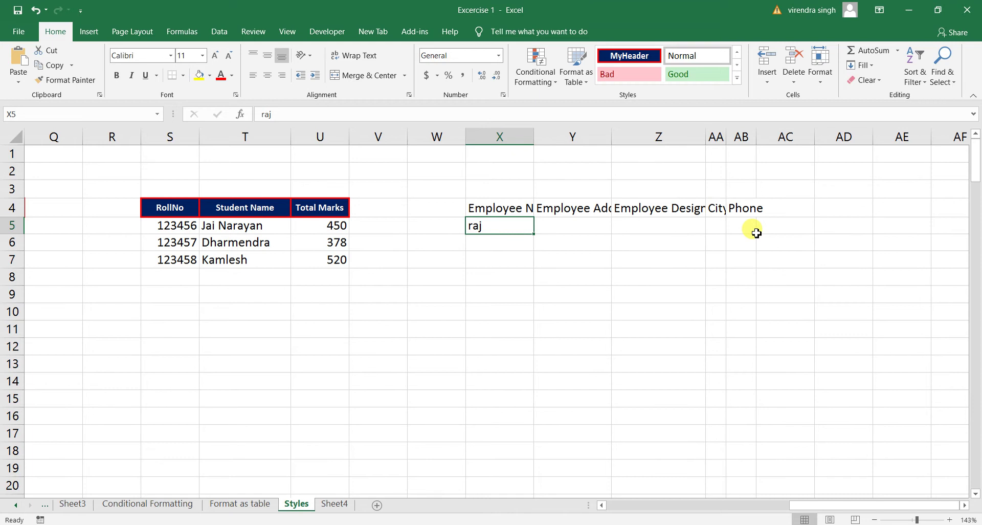
left_click(561, 229)
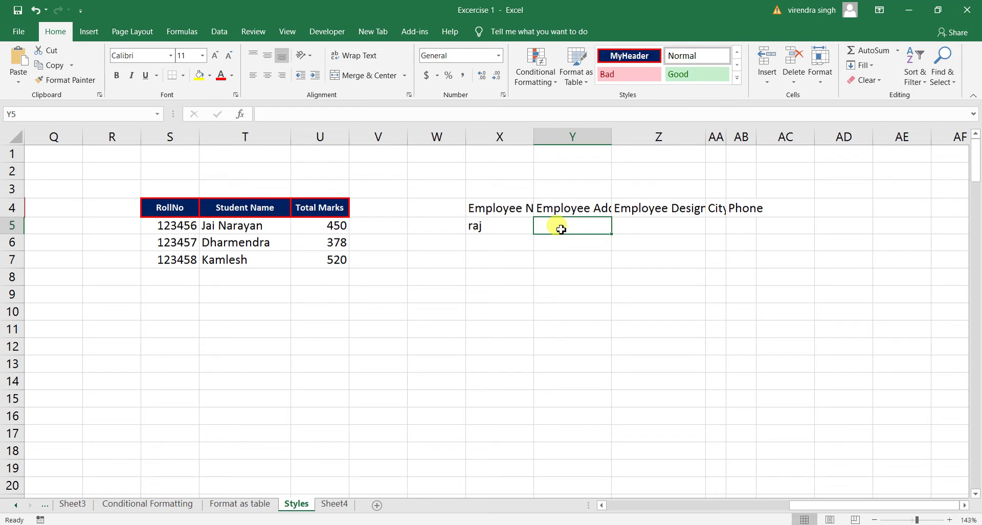
left_click(820, 69)
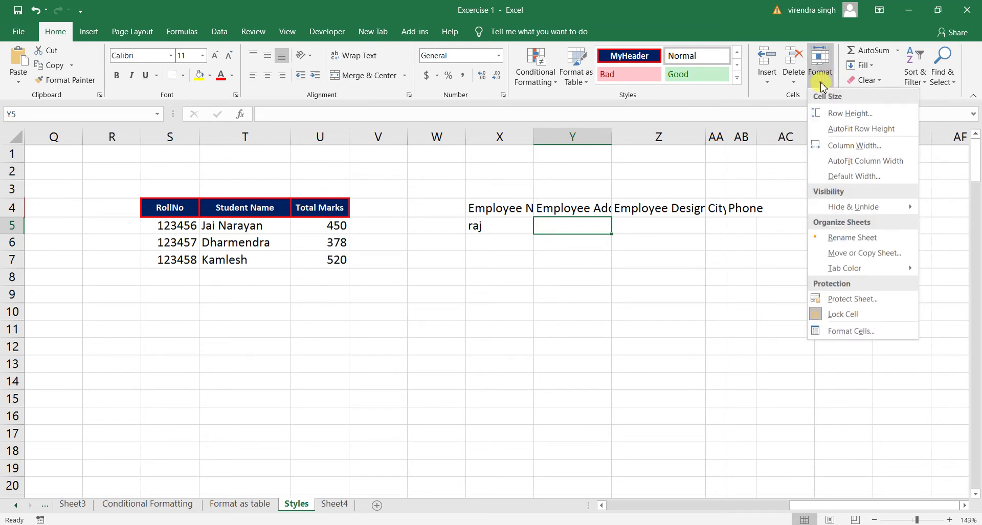
left_click(844, 113)
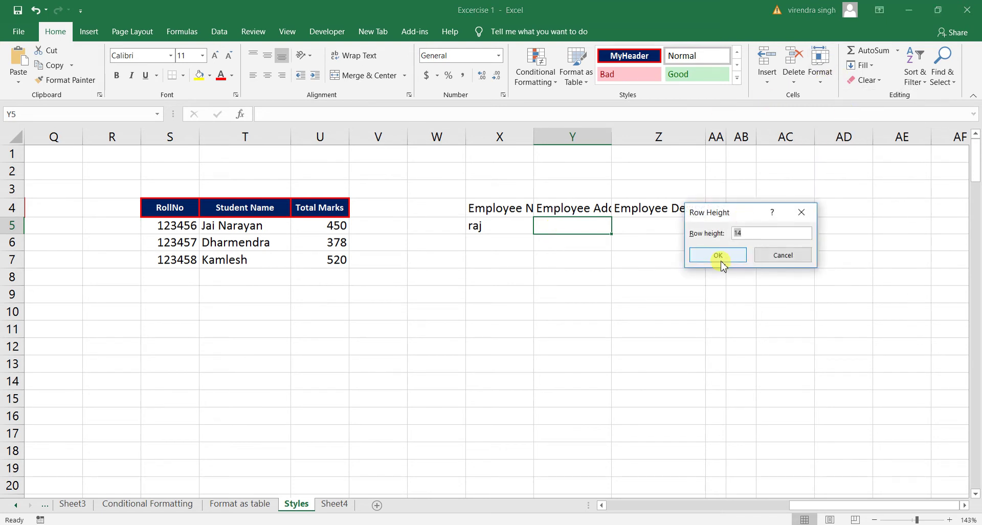
left_click(792, 254)
left_click(490, 223)
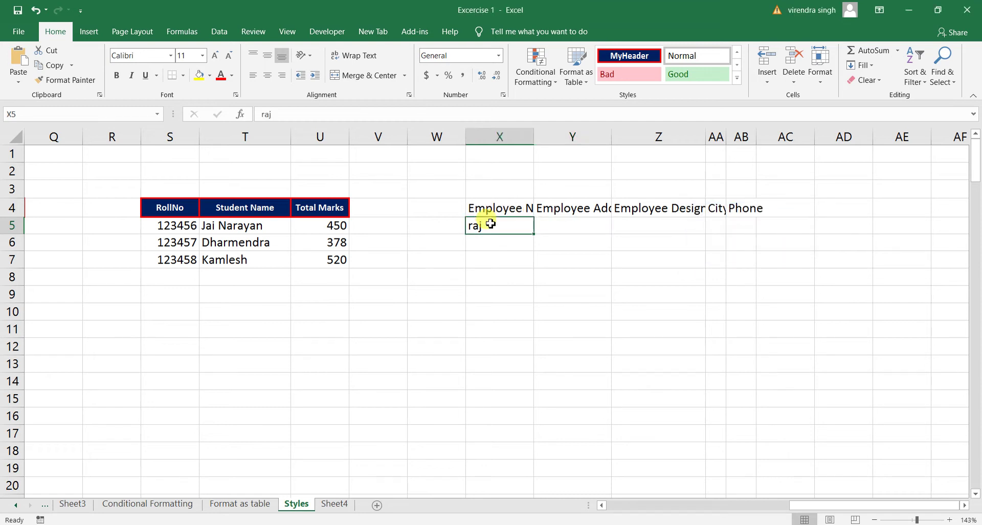
left_click(203, 55)
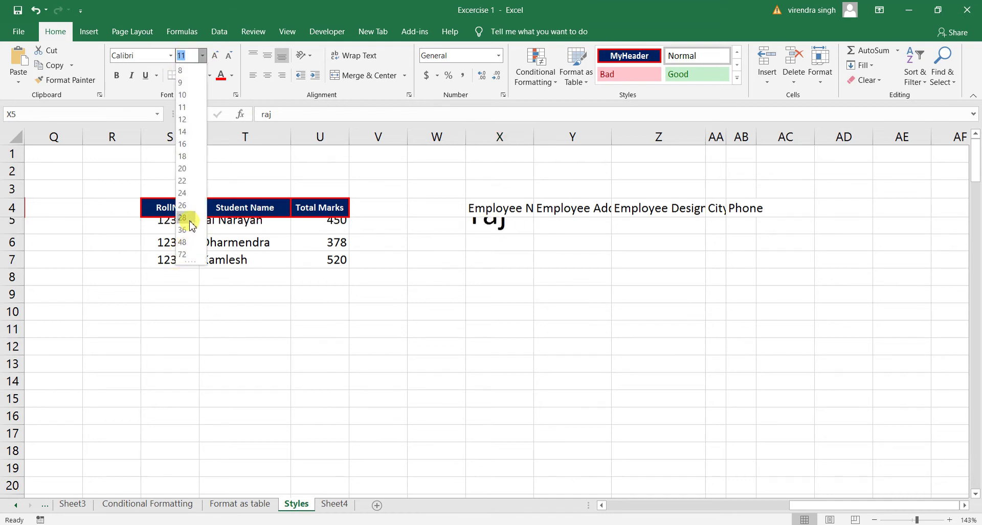
left_click(182, 218)
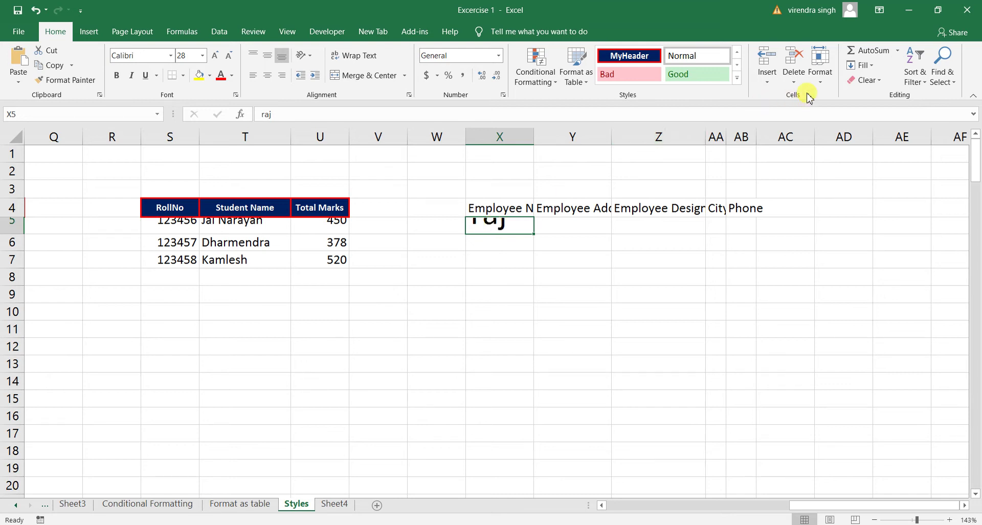
left_click(829, 80)
left_click(839, 113)
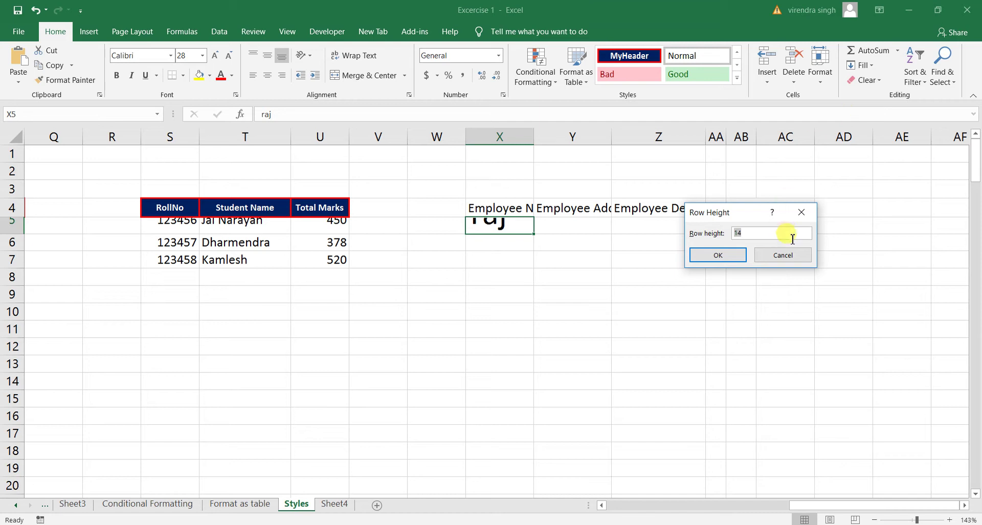
left_click(781, 256)
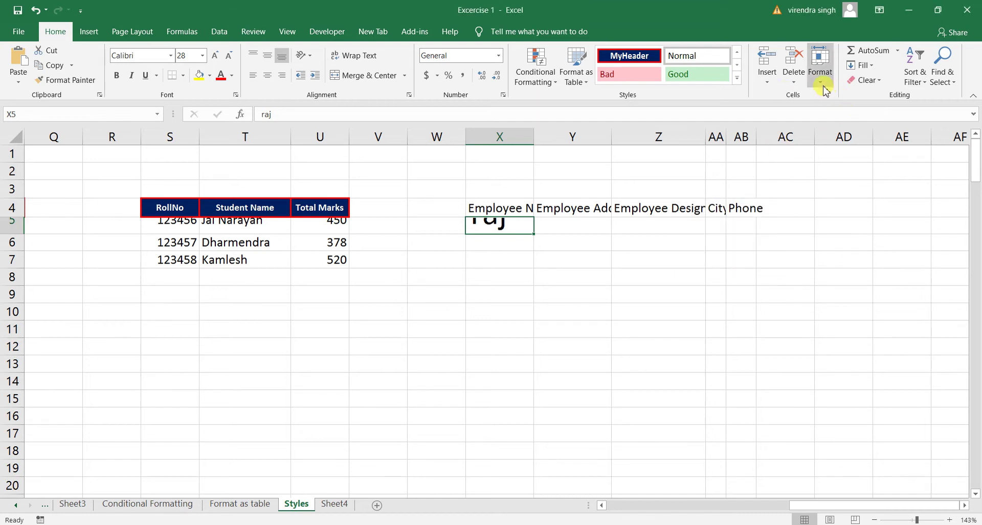
left_click(820, 69)
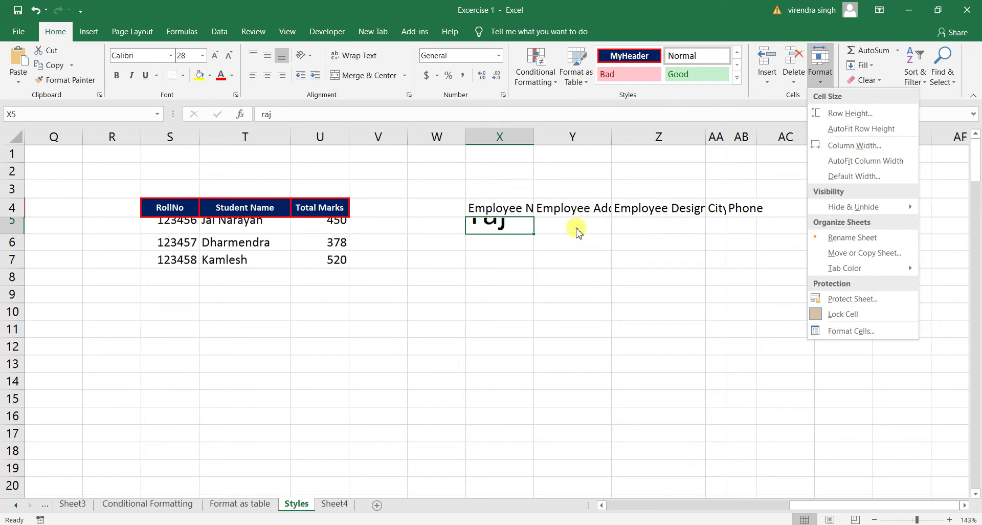
left_click(576, 229)
left_click(513, 209)
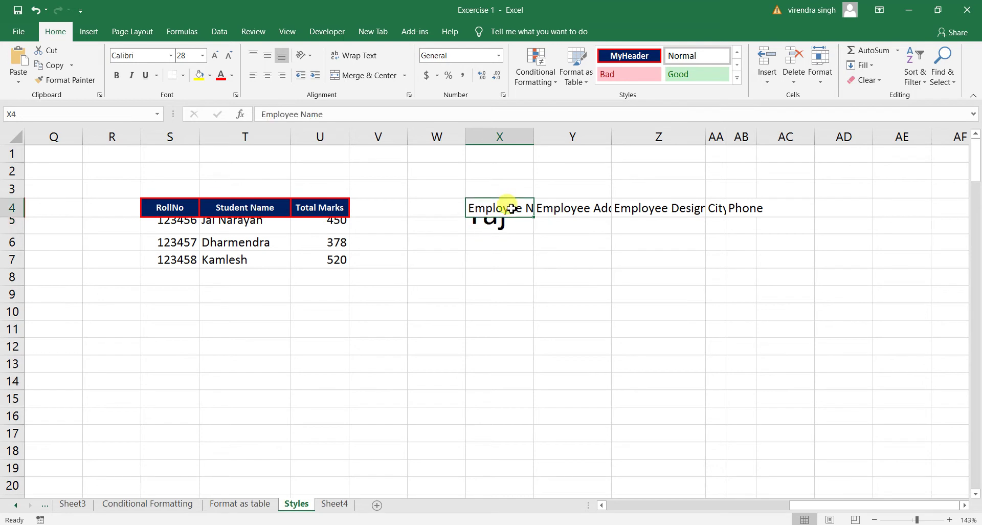
left_click(570, 211)
left_click_drag(499, 200, 735, 207)
left_click(684, 279)
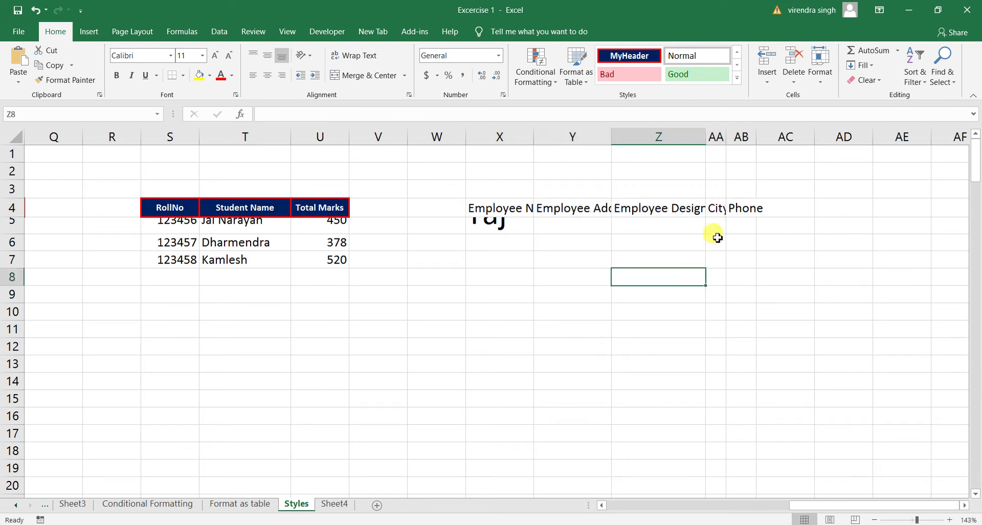
left_click(722, 212)
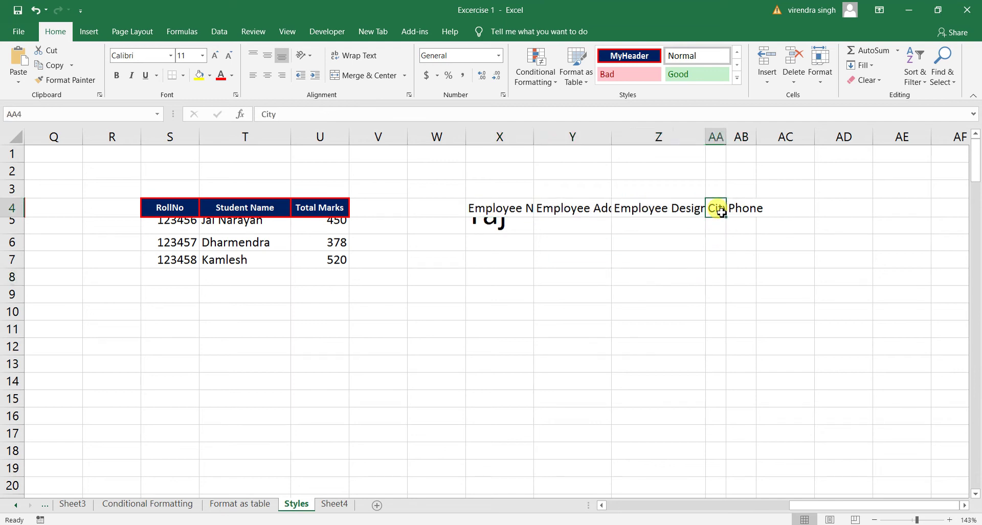
Set column AA's width to 3 so the City heading fits
left_click(830, 89)
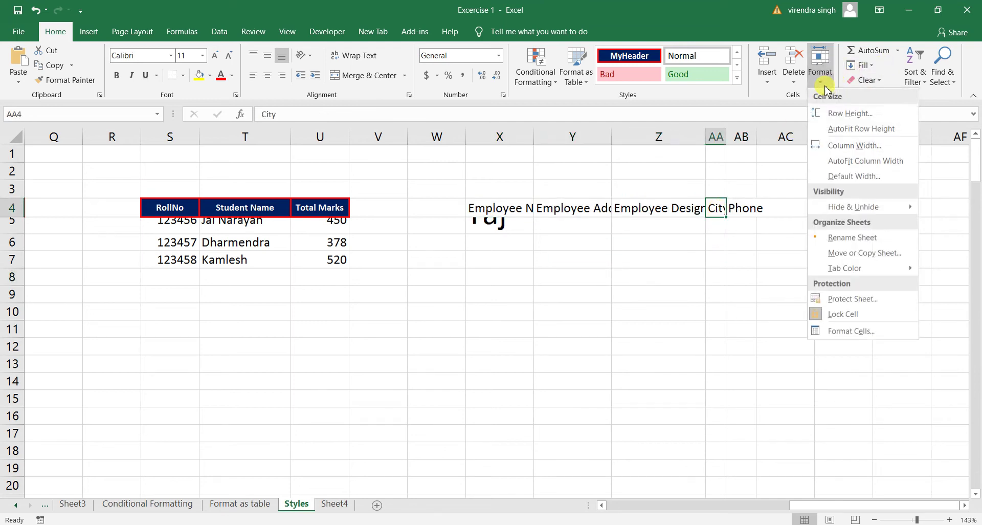
left_click(852, 145)
left_click(761, 234)
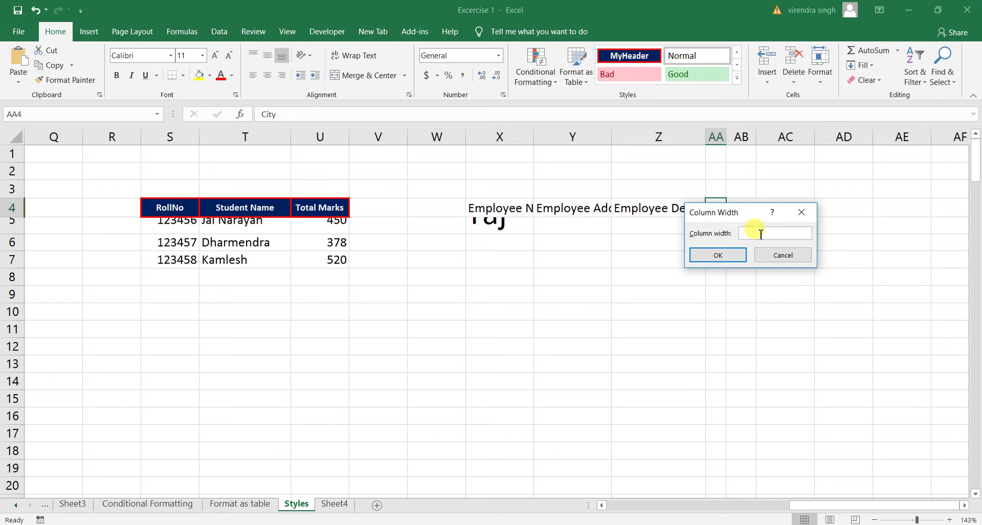
type("3")
key("Return")
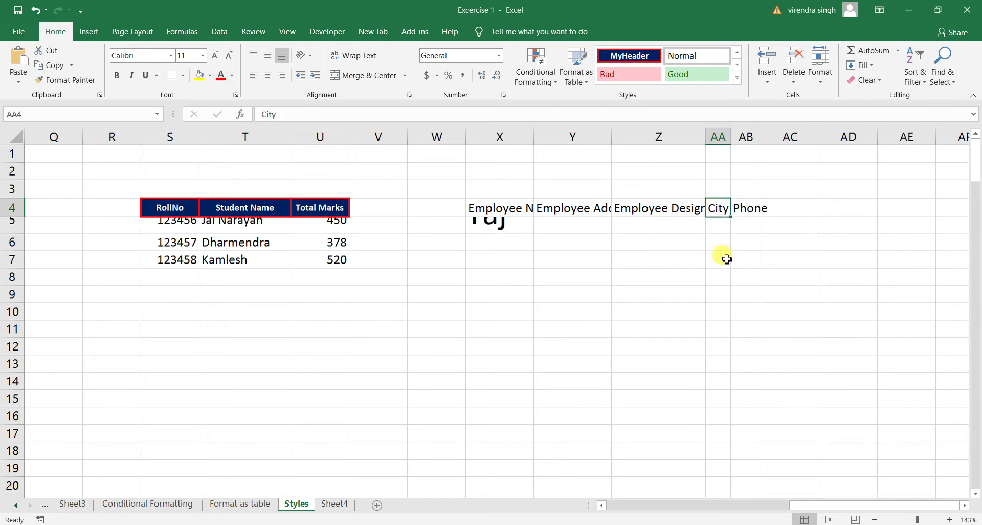
left_click(726, 259)
left_click(720, 208)
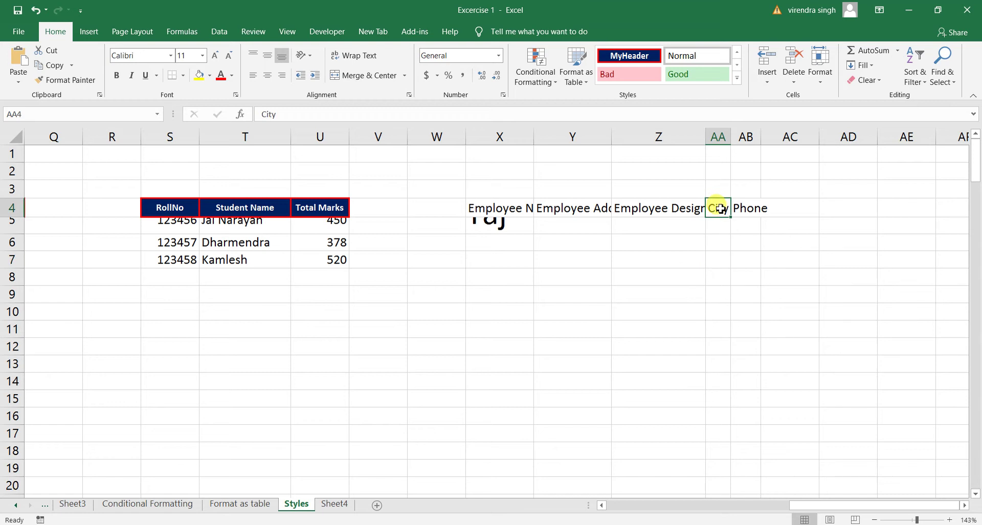
Replace City in AA4 with the long test text 'sadkfjdsk;fjsld;jas;ldfj'
type("sadkfjdsk;fjsld;jas;ldfj")
key("Return")
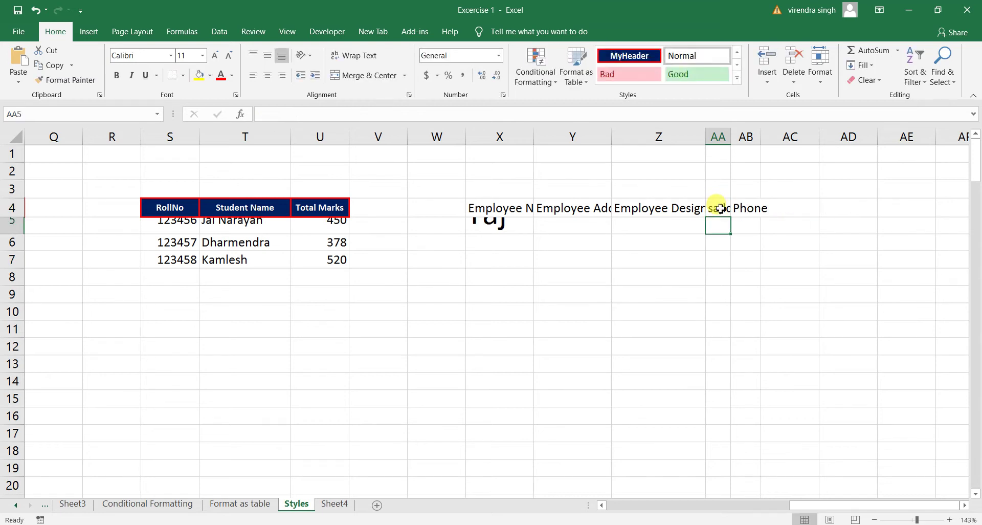
left_click(720, 209)
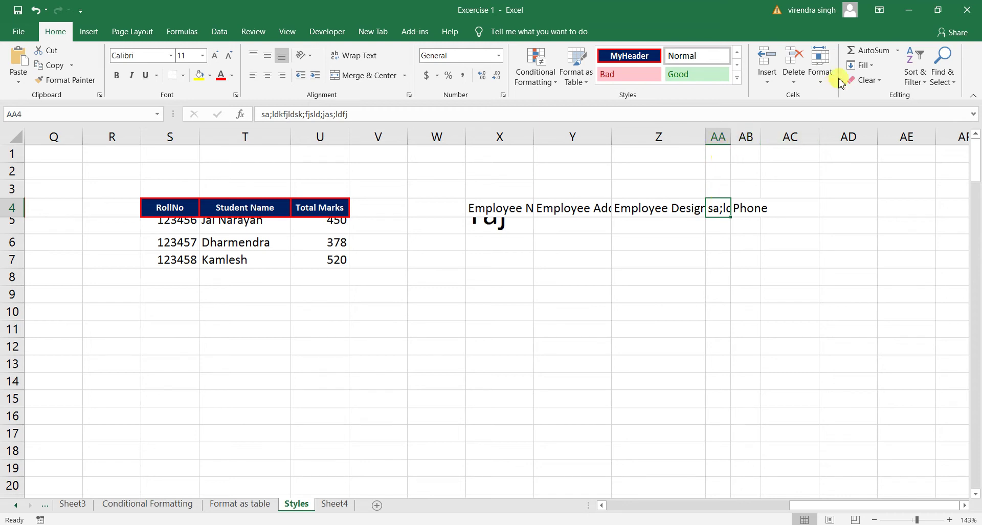
left_click(819, 64)
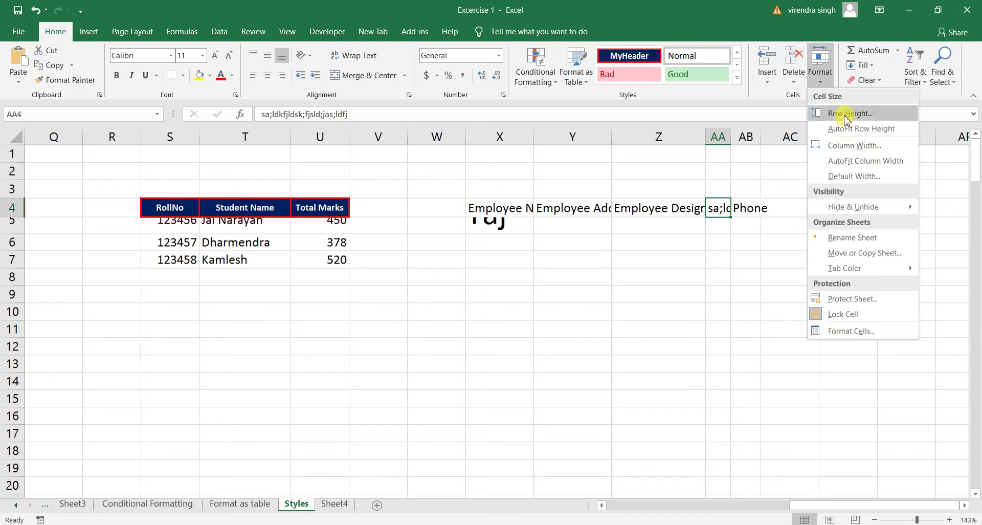
AutoFit row 5's height so the sample name in X5 shows fully
left_click(613, 228)
left_click(483, 225)
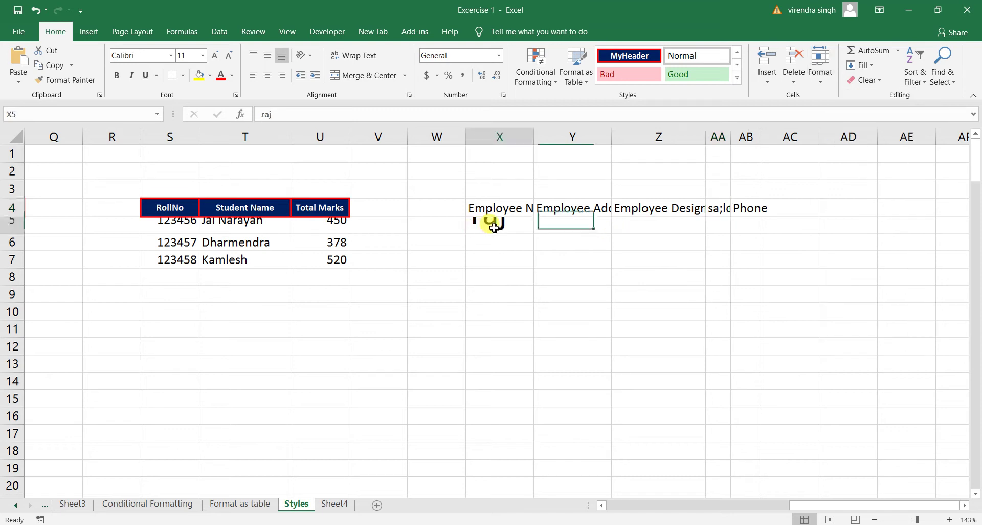
left_click(829, 82)
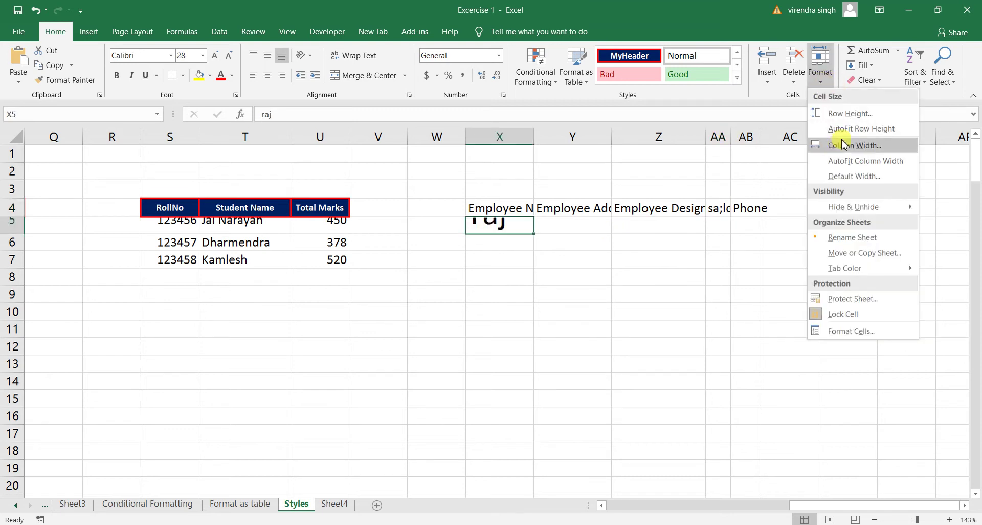
left_click(850, 131)
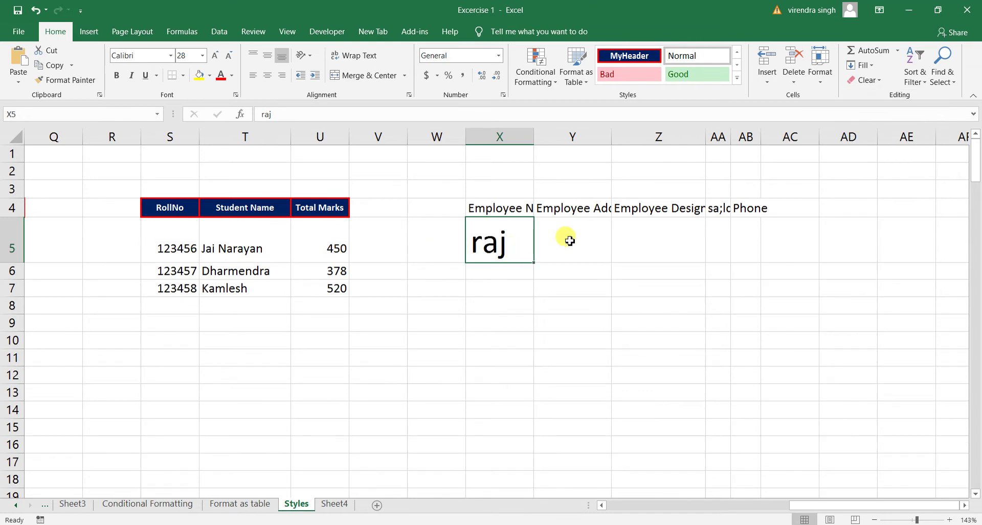
AutoFit column AA to the long test text in AA4
left_click(721, 211)
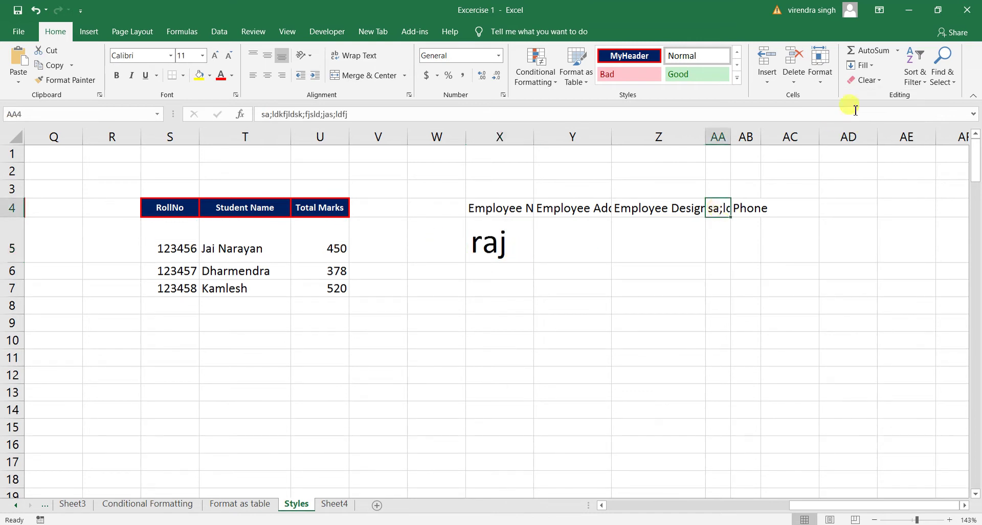
left_click(820, 88)
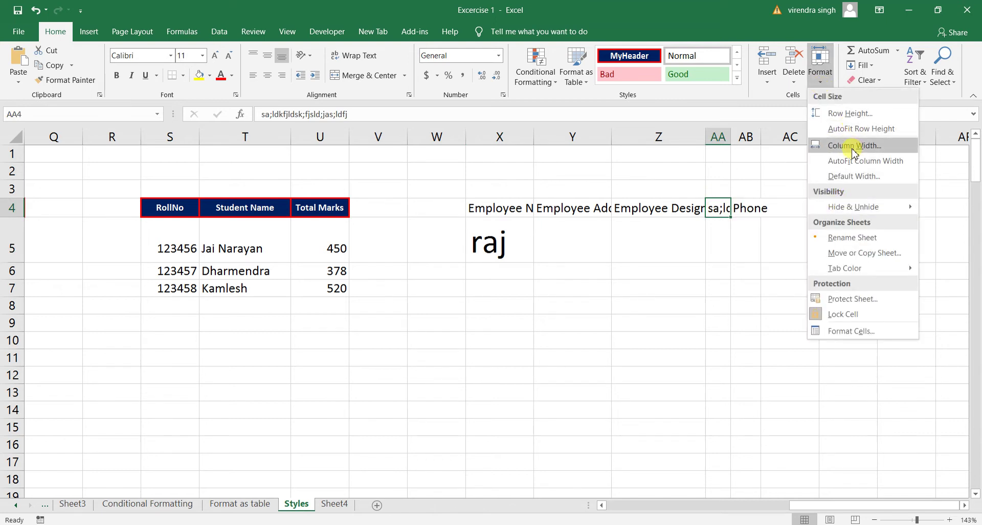
left_click(876, 161)
left_click(771, 236)
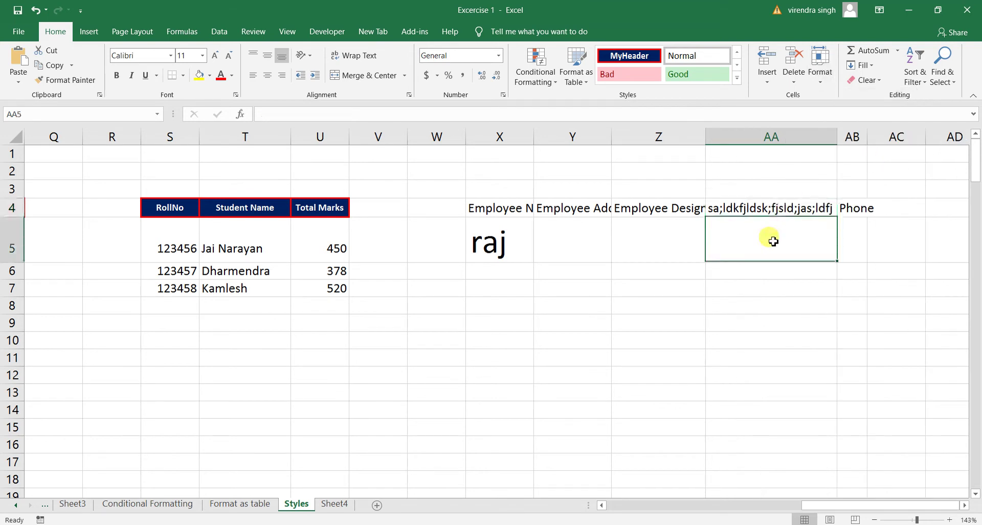
Retype AA4 as 'city' and AutoFit column AA to that short heading
left_click(767, 212)
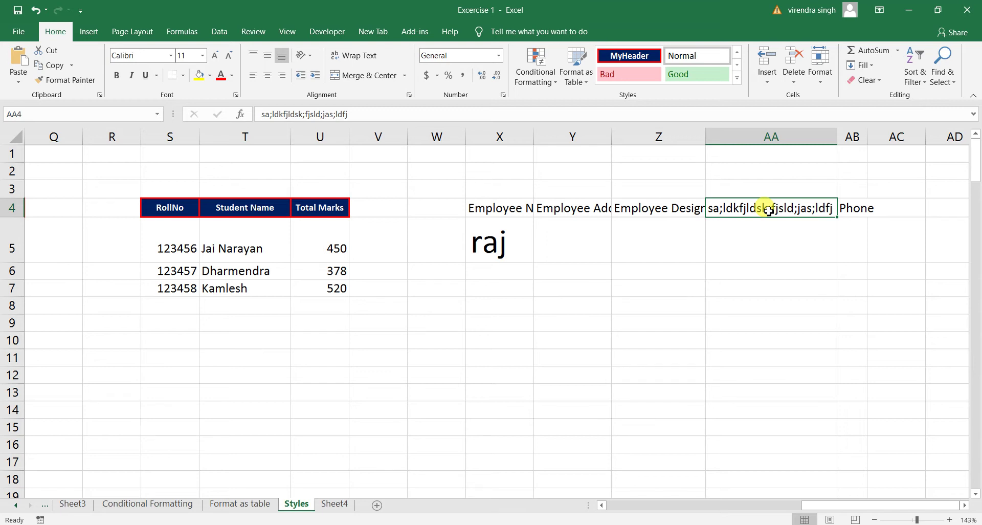
type("c")
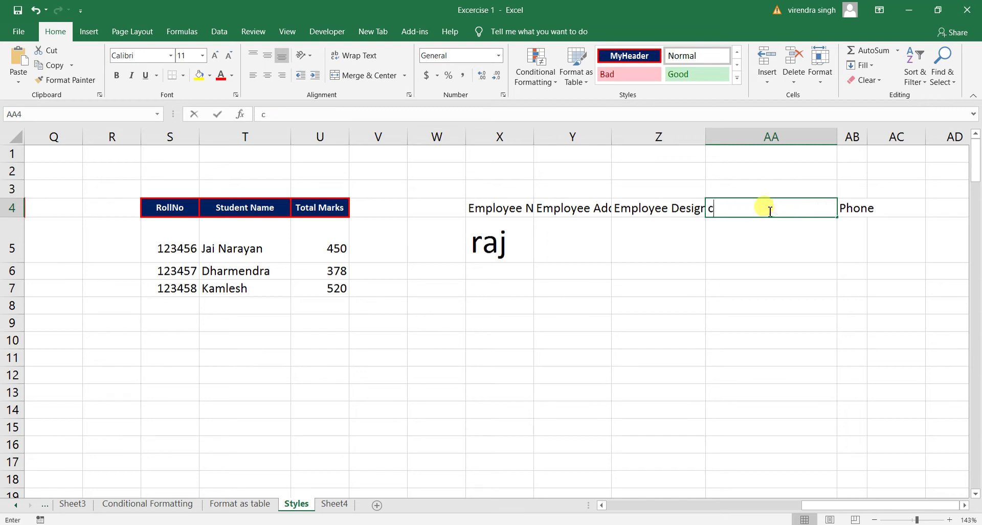
type("it")
key("Return")
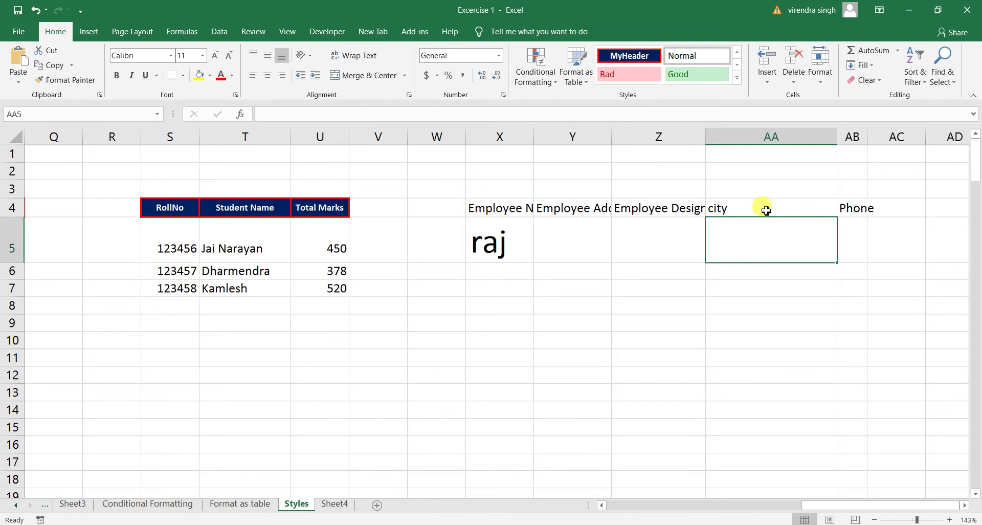
left_click(765, 207)
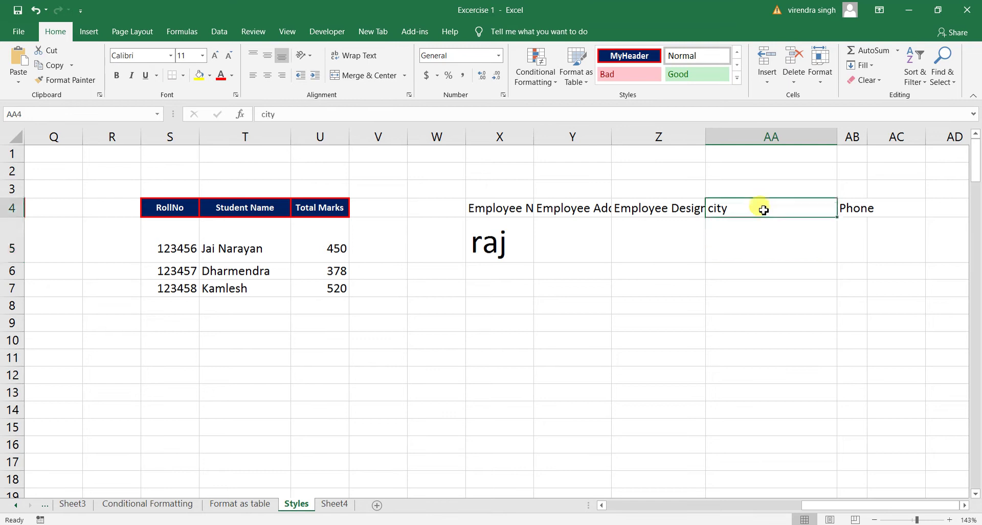
left_click(820, 74)
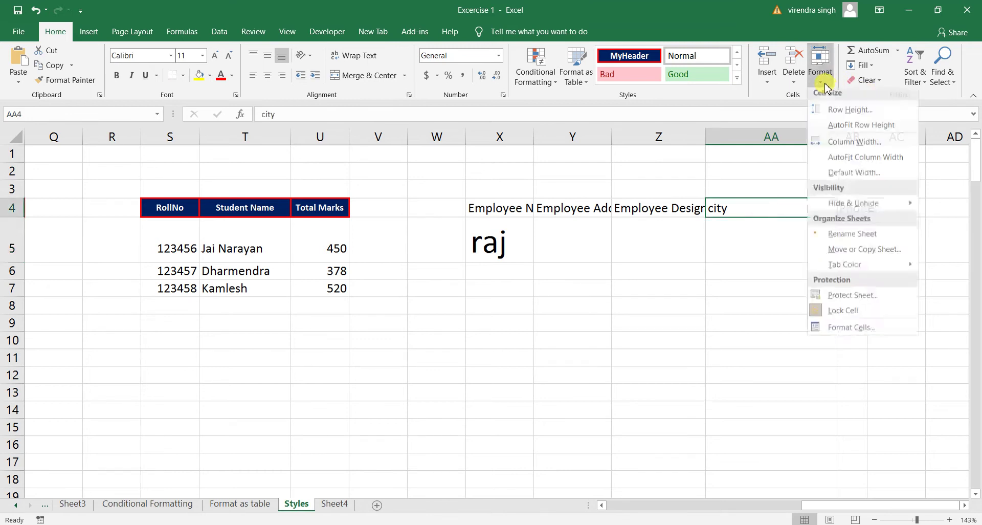
left_click(843, 160)
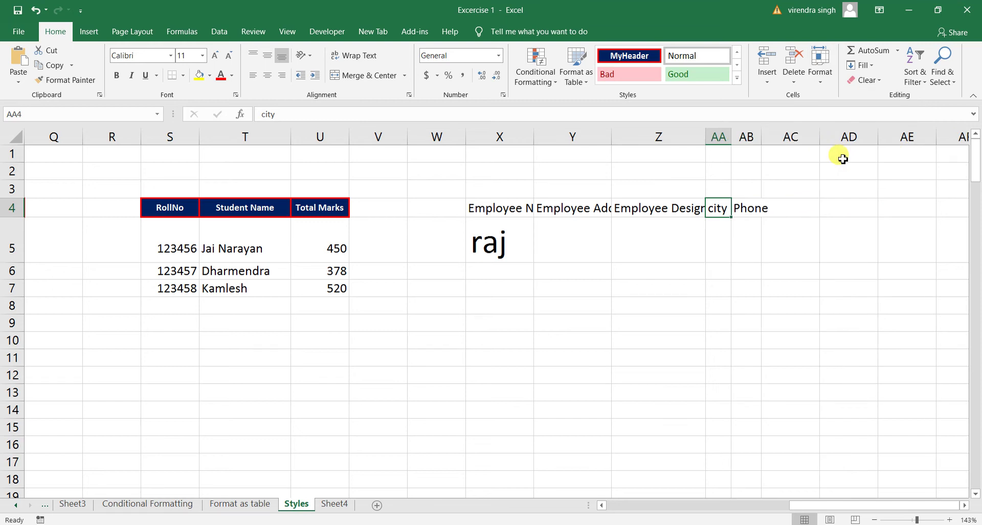
key("Down")
key("Left")
Set the sample name in X5 back to font size 11 so row 5 returns to normal height
key("Left")
key("Down")
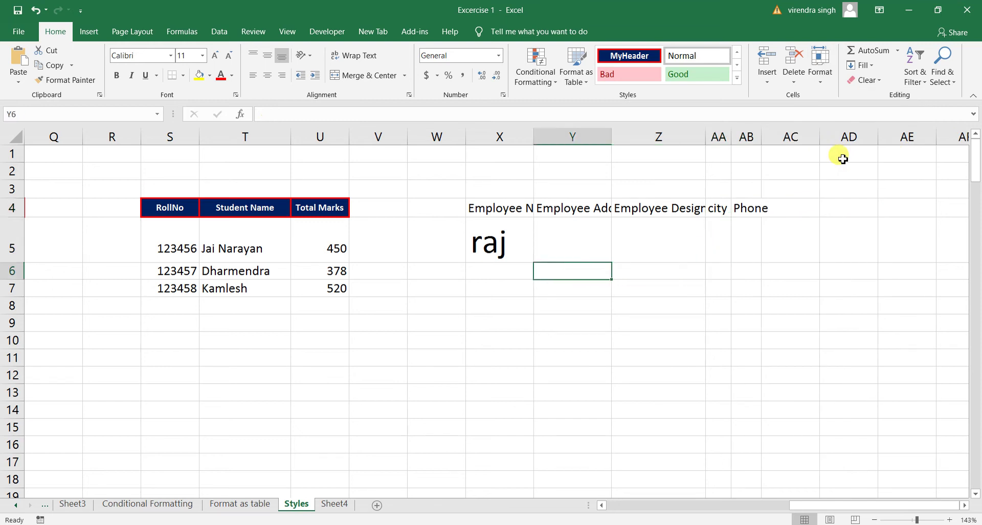
key("Up")
key("Left")
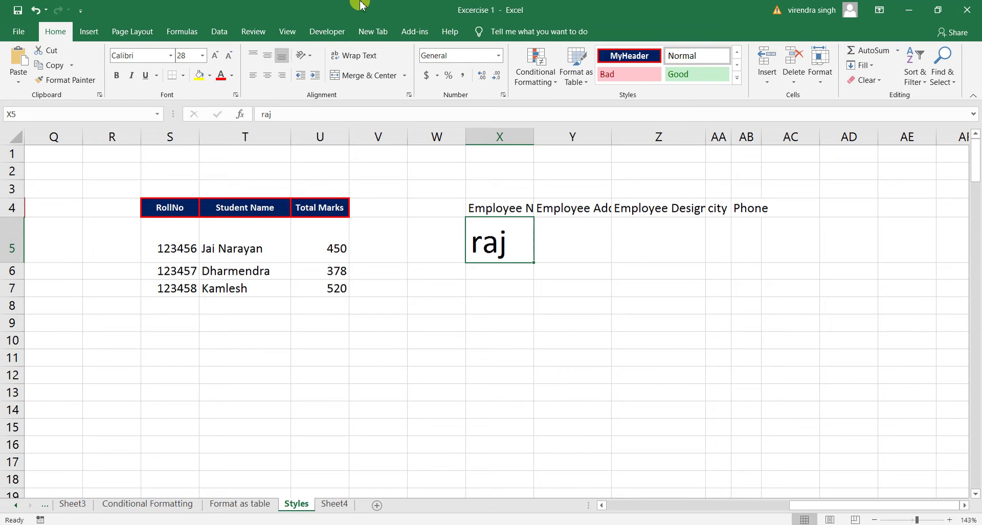
left_click(203, 57)
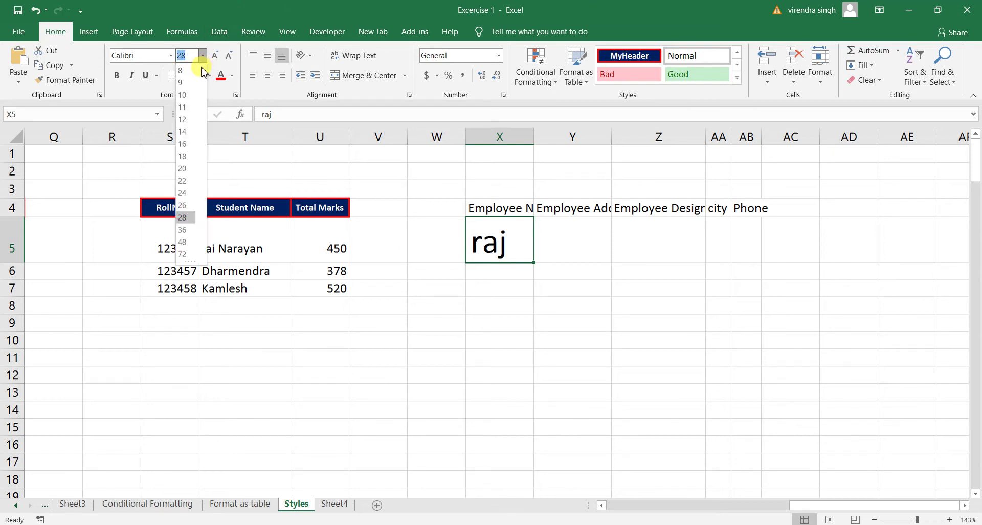
left_click(185, 107)
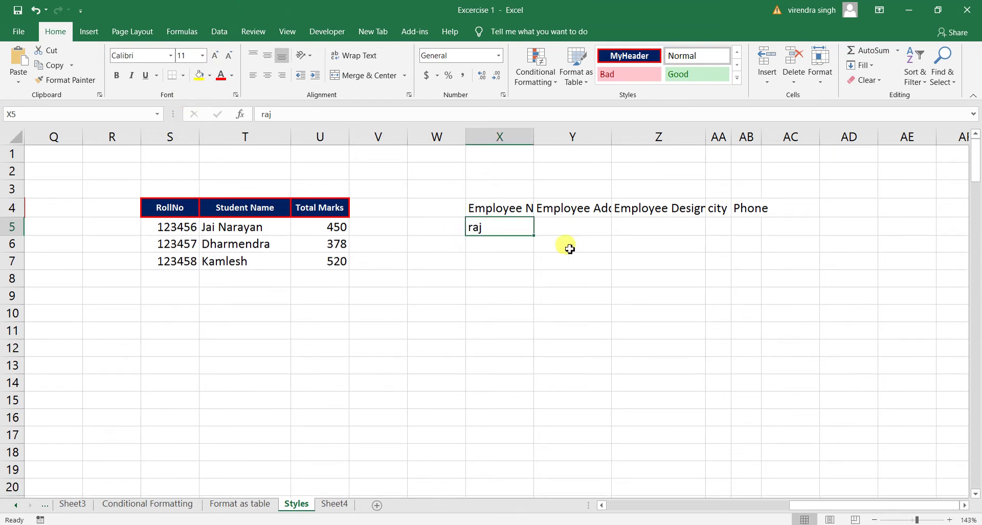
left_click(543, 229)
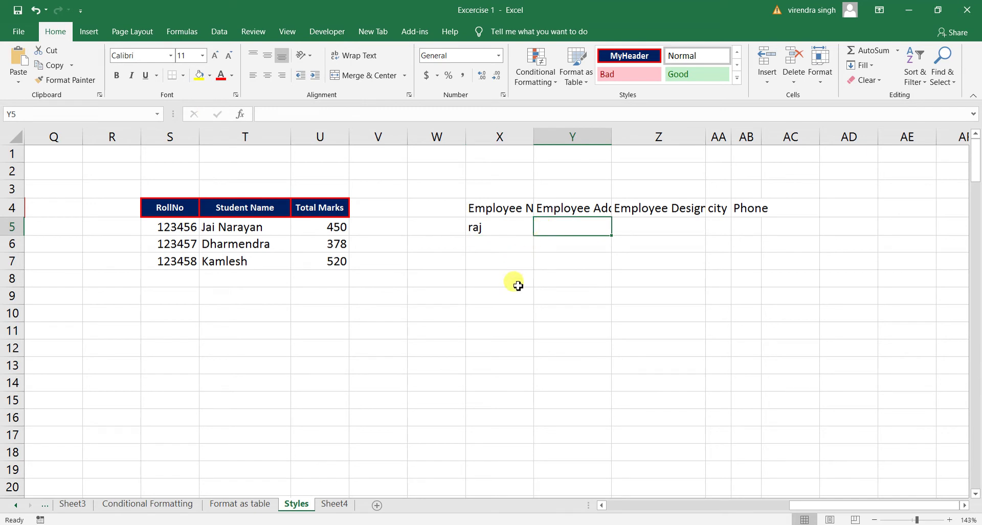
left_click(820, 77)
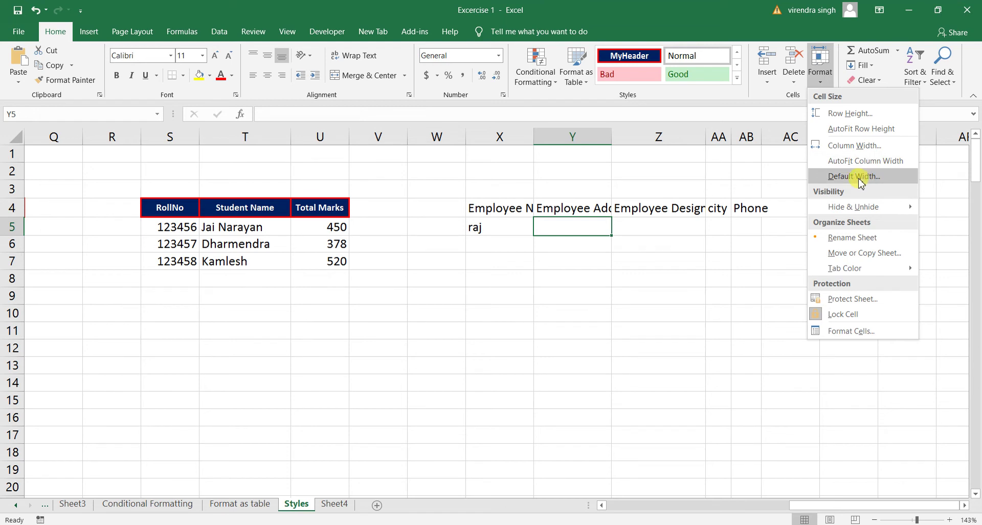
left_click(336, 505)
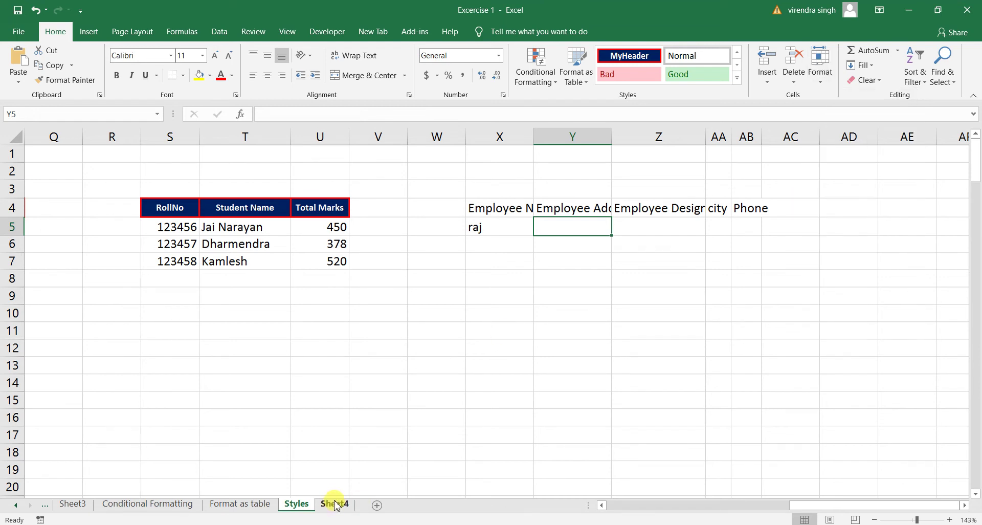
left_click(334, 504)
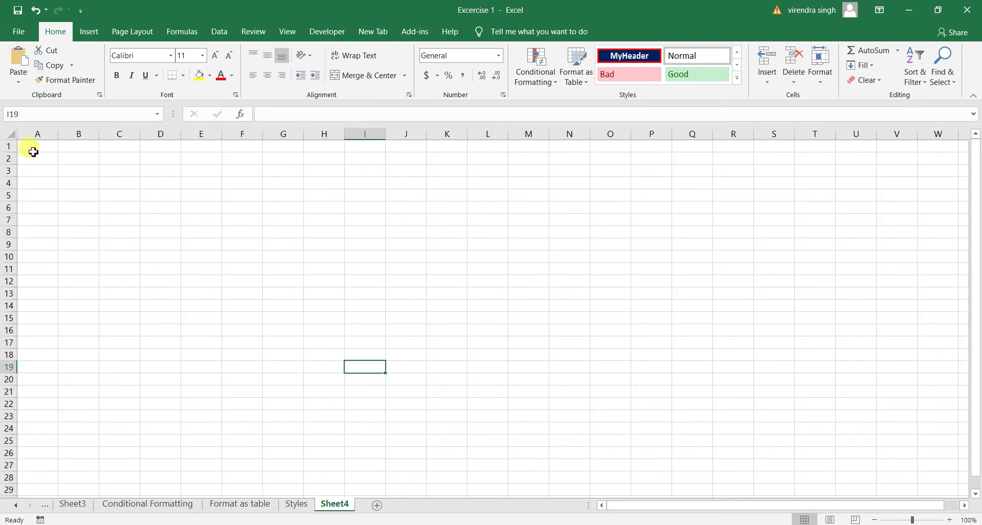
left_click_drag(33, 152, 614, 289)
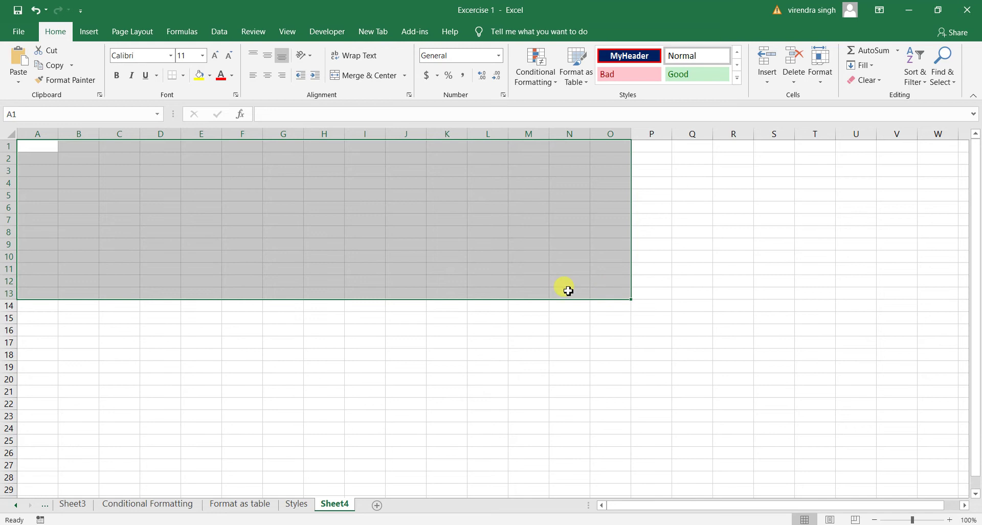
left_click(393, 258)
left_click(229, 205)
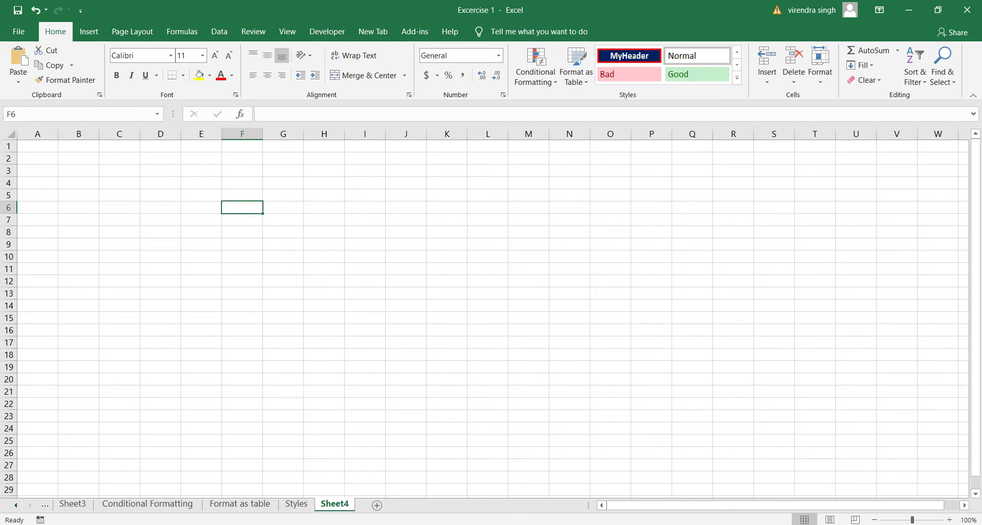
left_click_drag(914, 519, 917, 520)
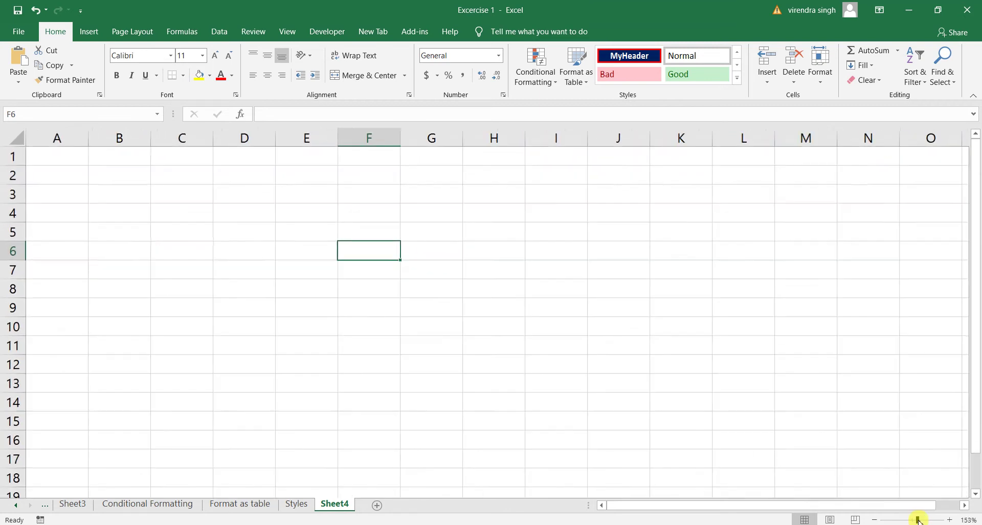
left_click(236, 209)
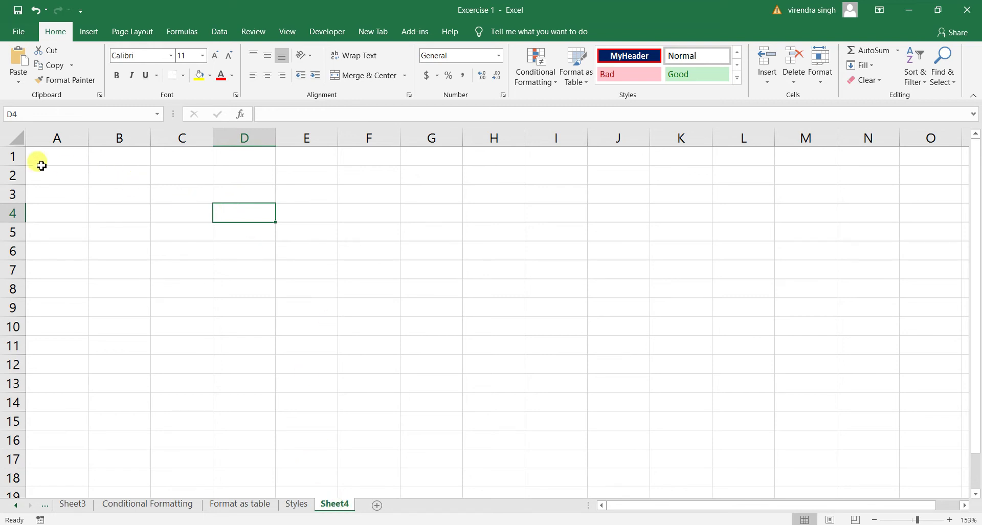
left_click(52, 160)
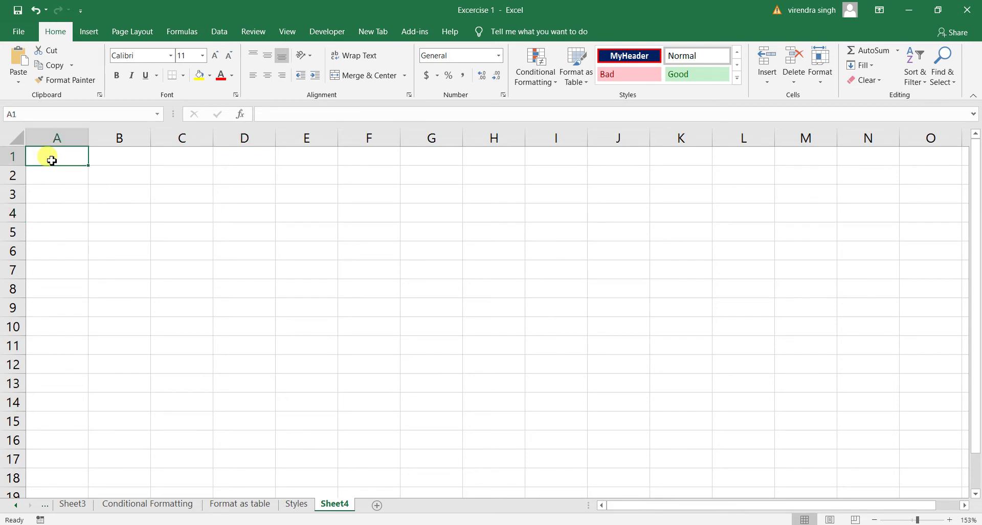
key("ctrl+Right")
key("ctrl+Left")
key("Down")
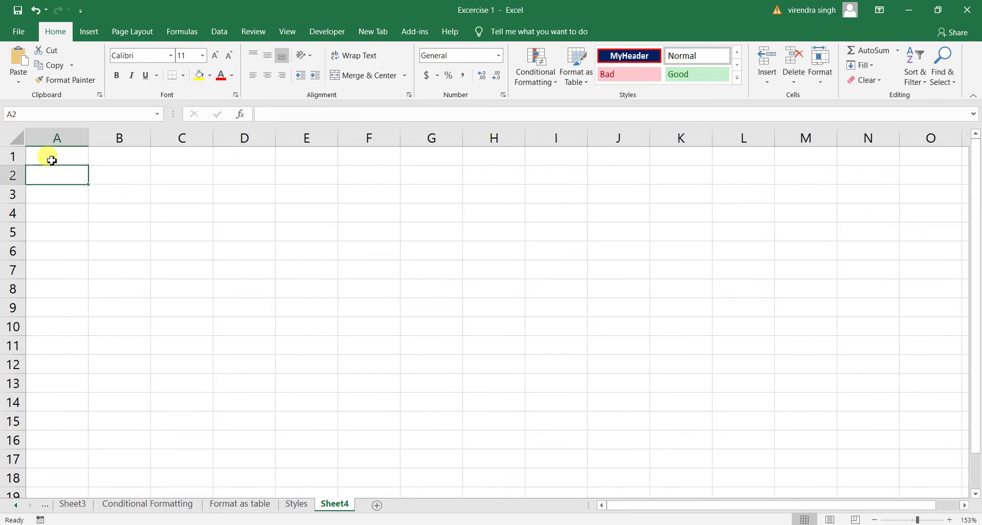
key("Down")
key("Right")
key("Right")
key("Right")
key("Left")
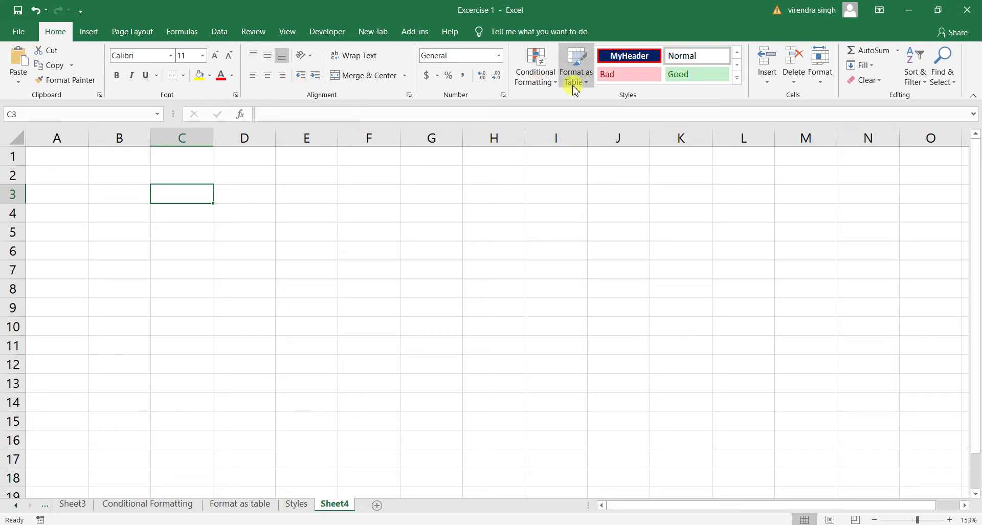
Set Sheet4's default column width to 20 and check it with Ctrl+arrow jumps
left_click(822, 86)
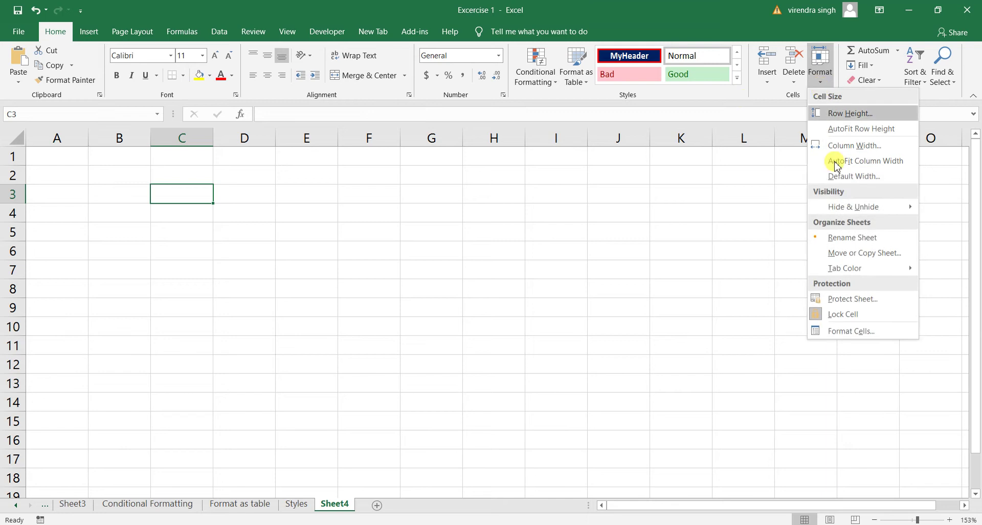
left_click(844, 177)
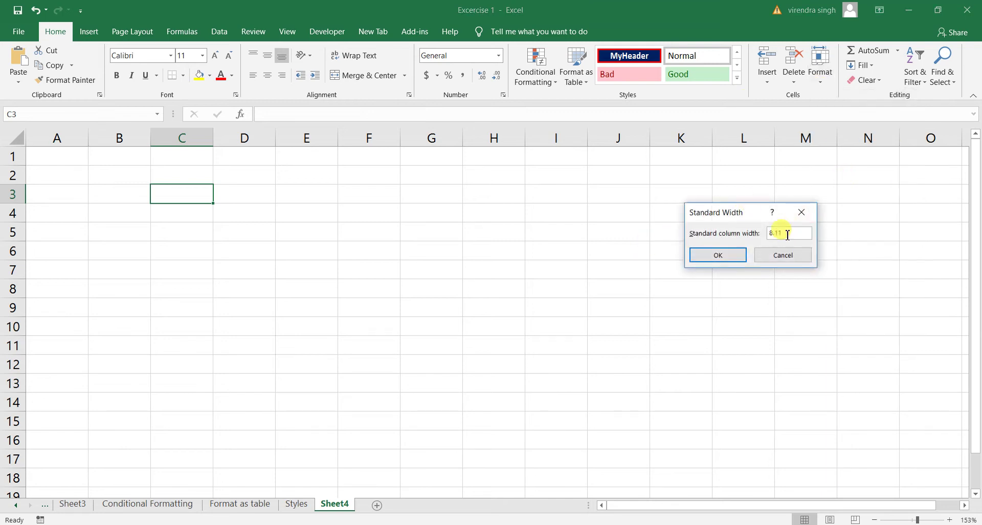
type("20")
key("Return")
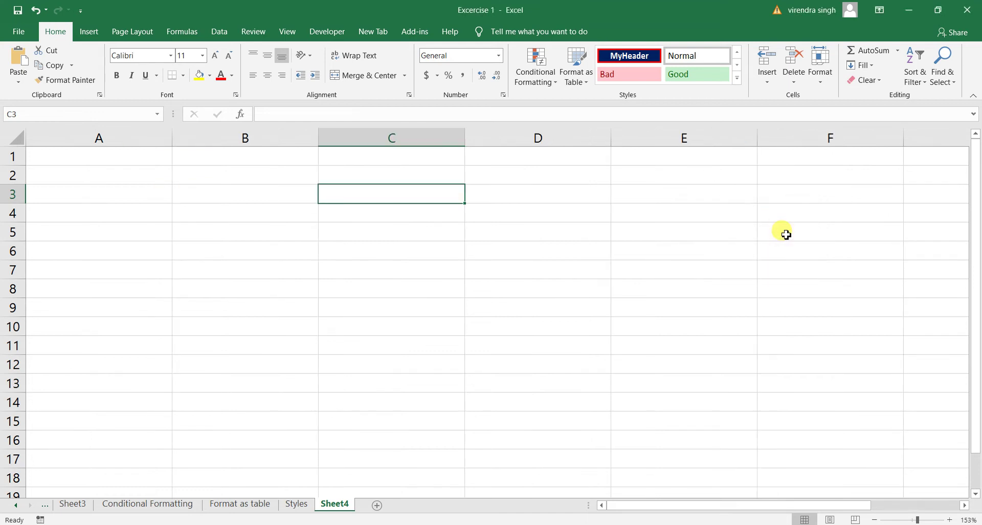
key("Left")
key("Left")
key("Right")
key("Right")
key("Right")
key("Right")
key("Right")
key("Right")
key("Right")
key("Right")
key("Right")
key("Right")
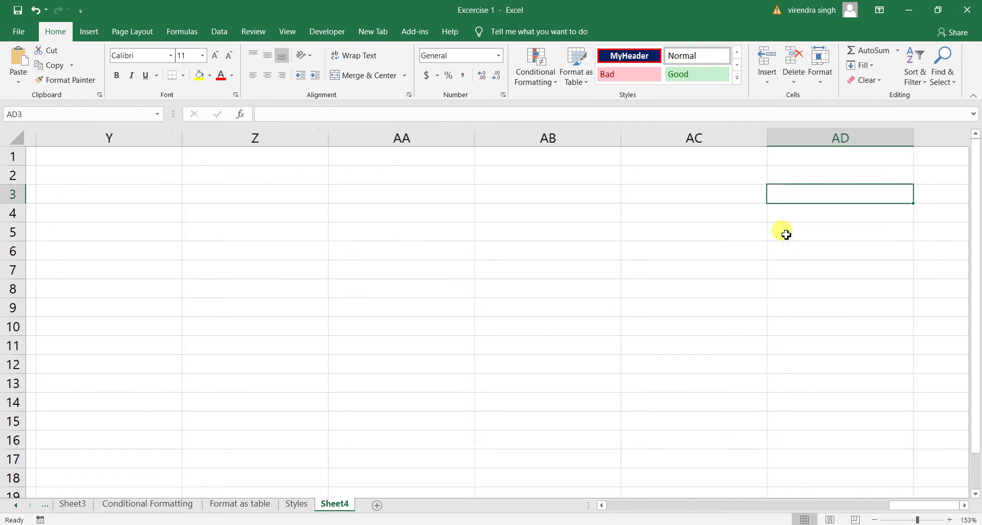
key("ctrl+Right")
key("ctrl+Left")
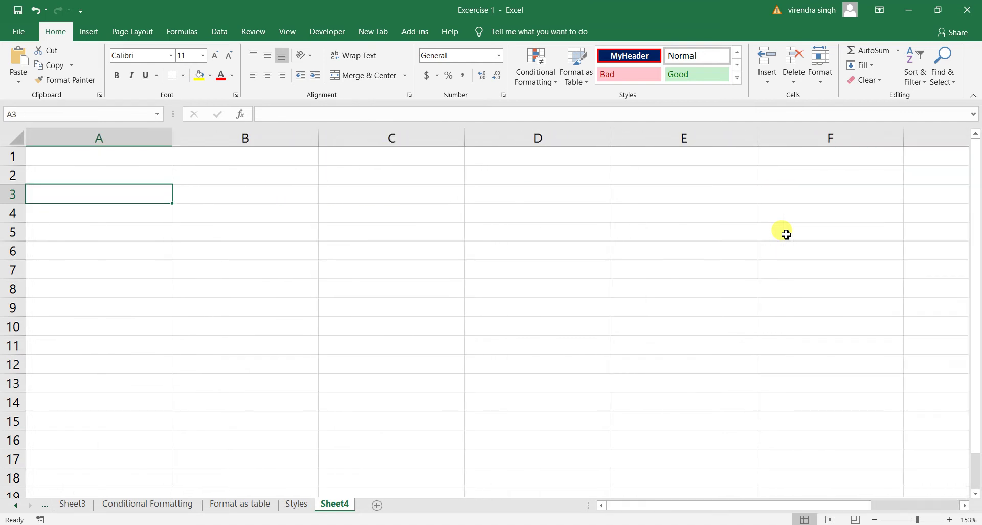
key("ctrl+Right")
key("ctrl+Left")
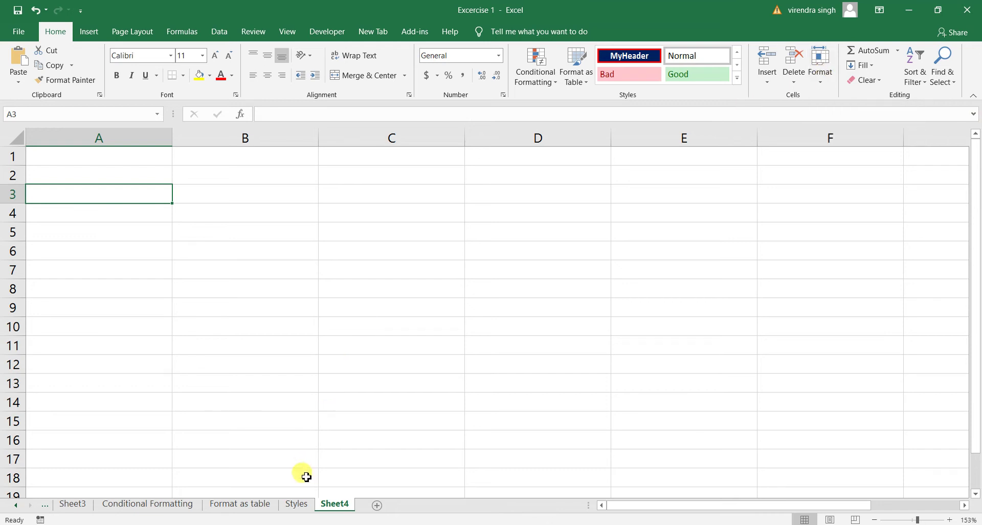
On the Styles sheet, change the default column width from 8.11 to 20
left_click(298, 504)
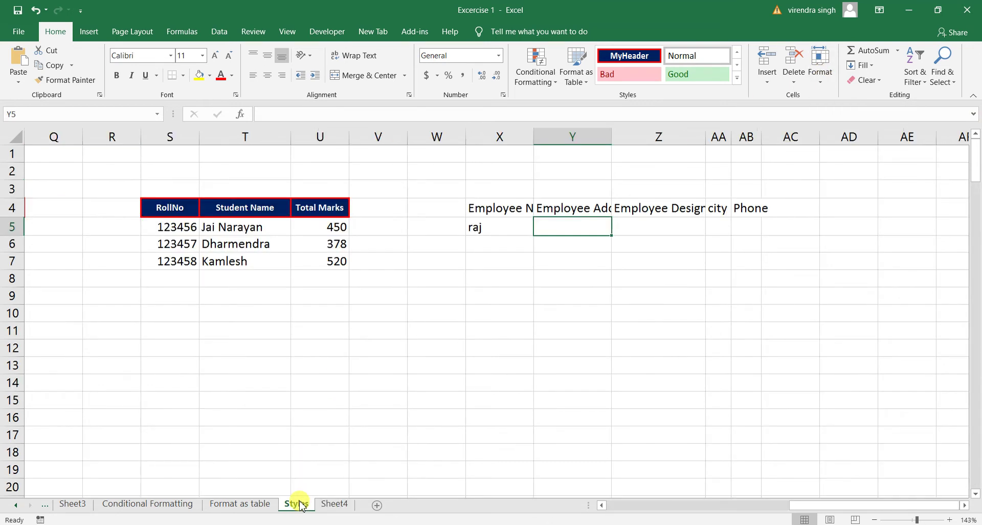
left_click(317, 314)
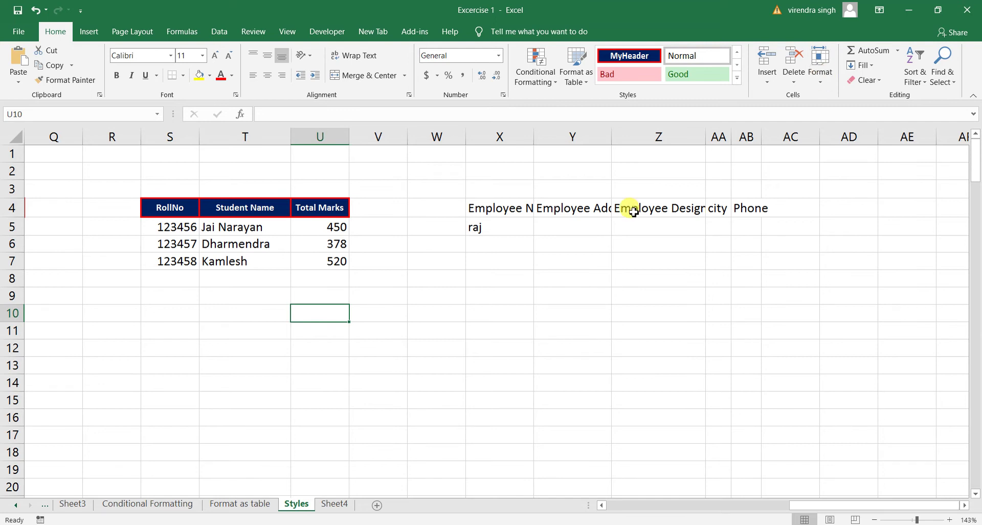
key("ctrl+Left")
key("ctrl+Left")
key("ctrl+Left")
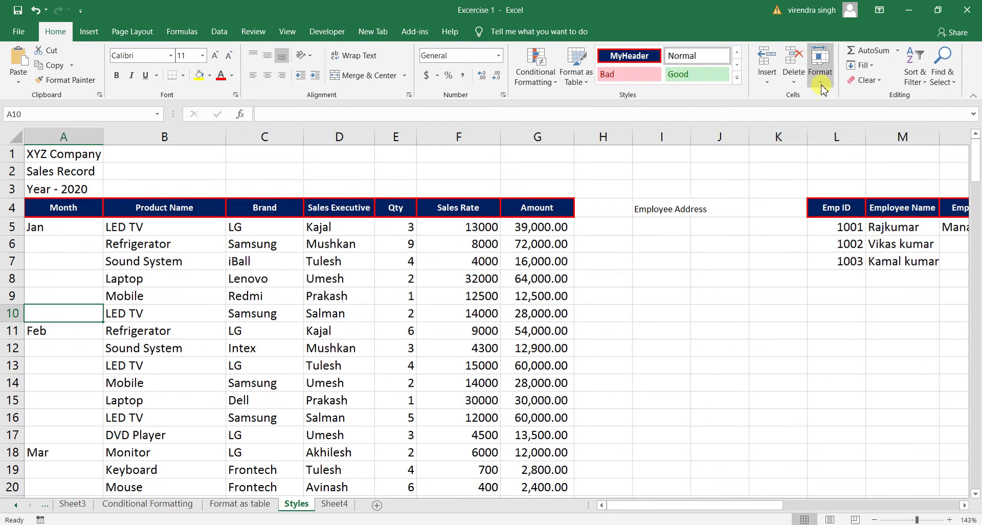
left_click(820, 64)
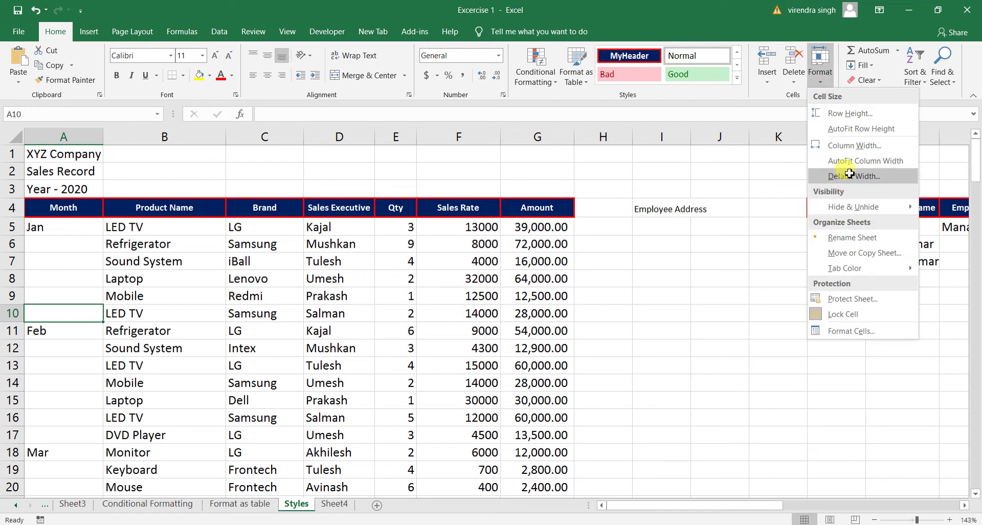
left_click(846, 176)
left_click(790, 232)
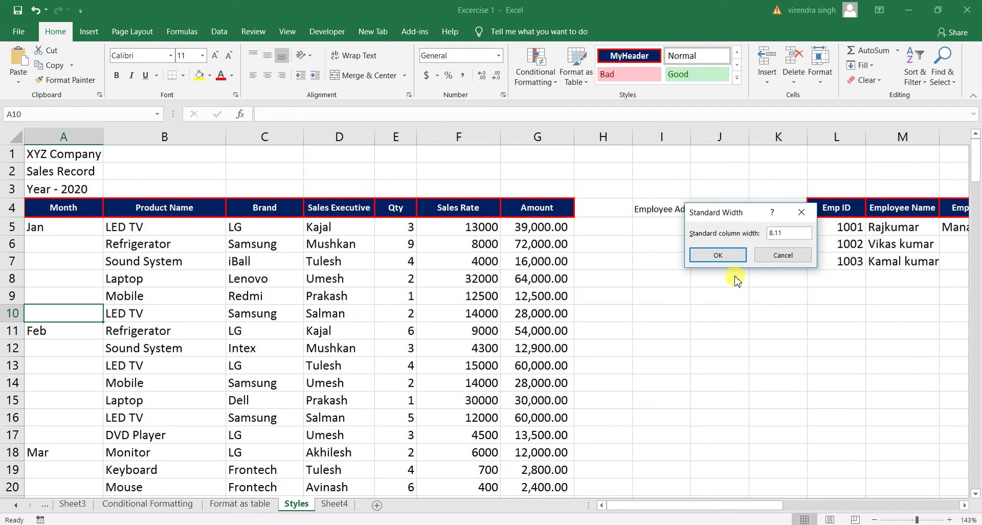
key("BackSpace")
key("BackSpace")
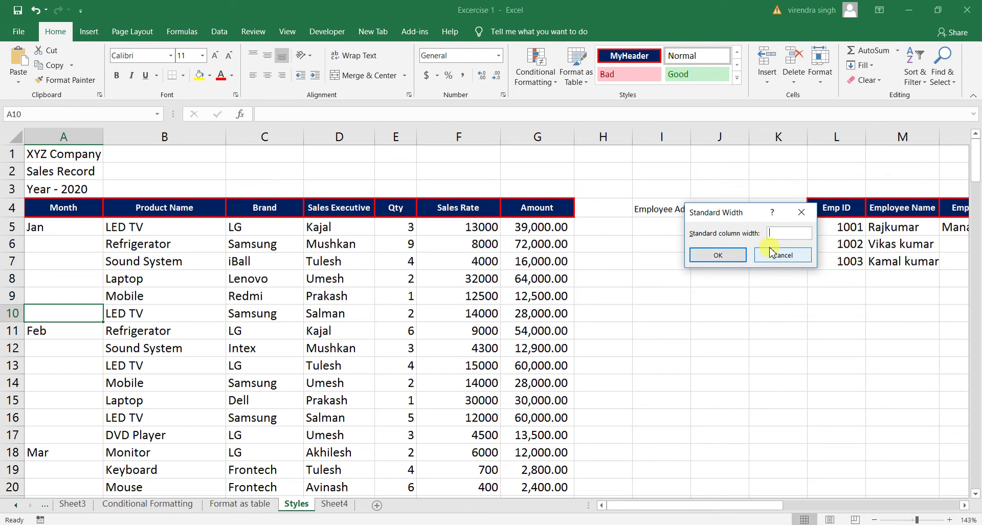
type("20")
key("Return")
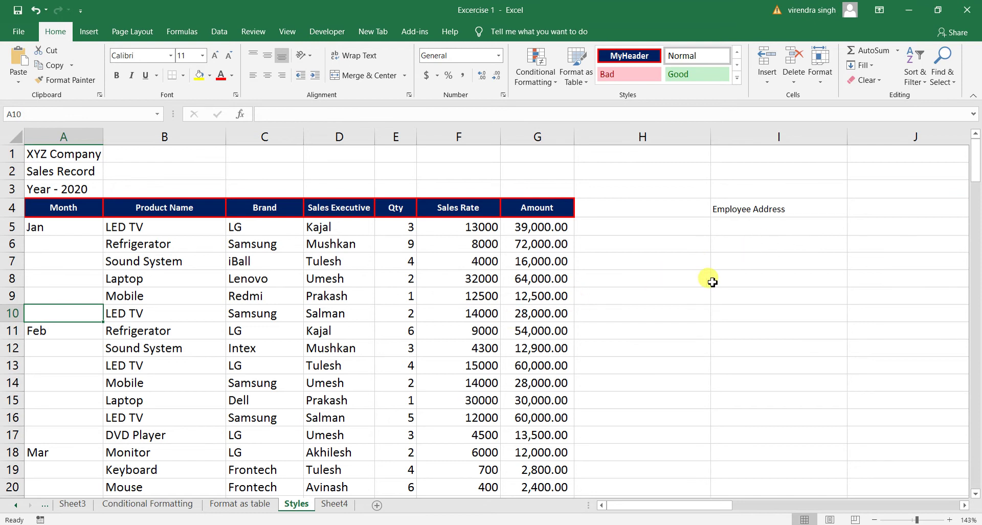
mouse_move(60, 227)
left_mouse_down()
mouse_move(214, 247)
mouse_move(501, 338)
left_mouse_up()
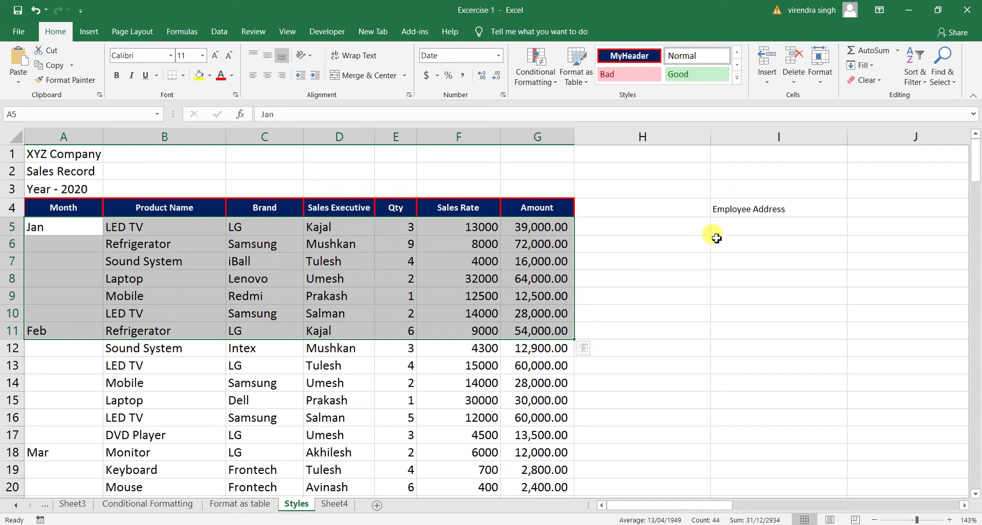
mouse_move(652, 505)
left_mouse_down()
mouse_move(732, 505)
mouse_move(796, 481)
mouse_move(938, 461)
mouse_move(978, 443)
left_mouse_up()
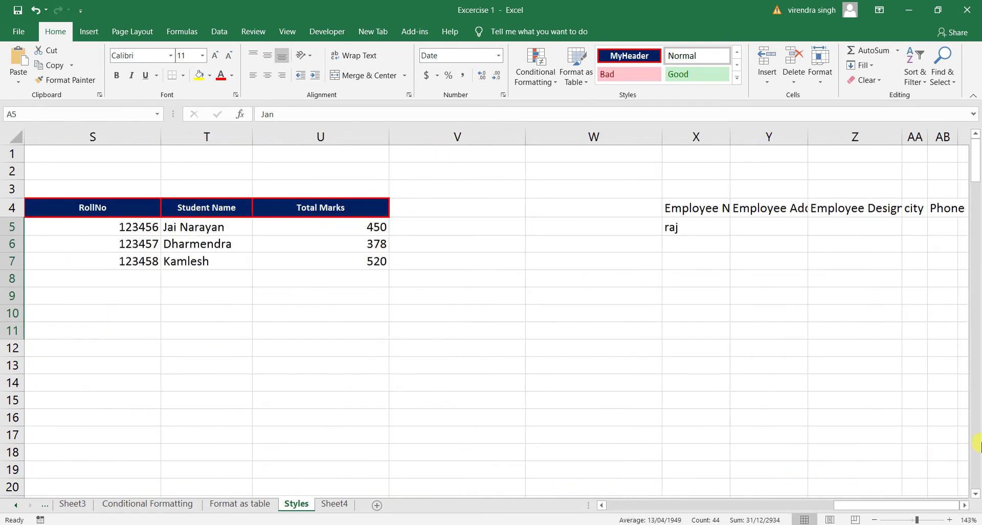
left_click(965, 505)
left_click_drag(965, 506, 966, 508)
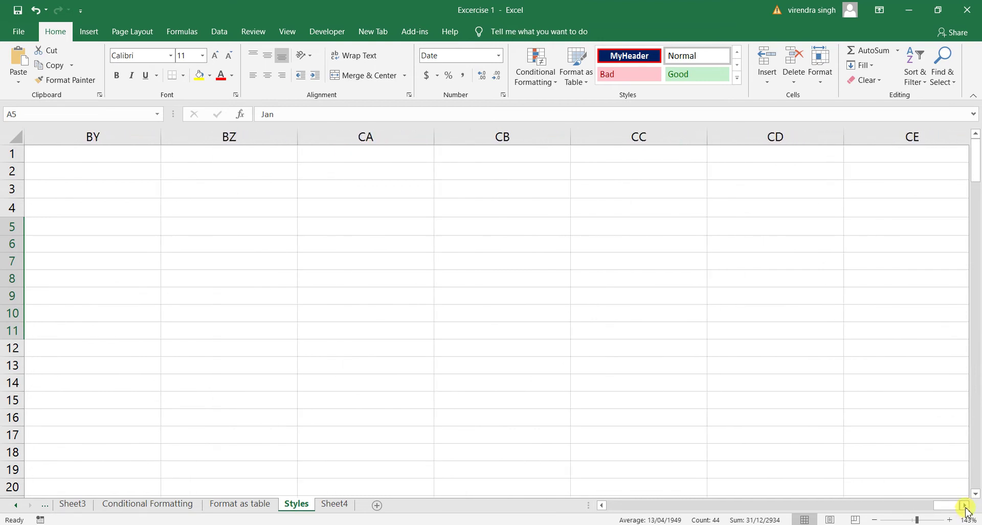
left_click_drag(440, 263, 639, 314)
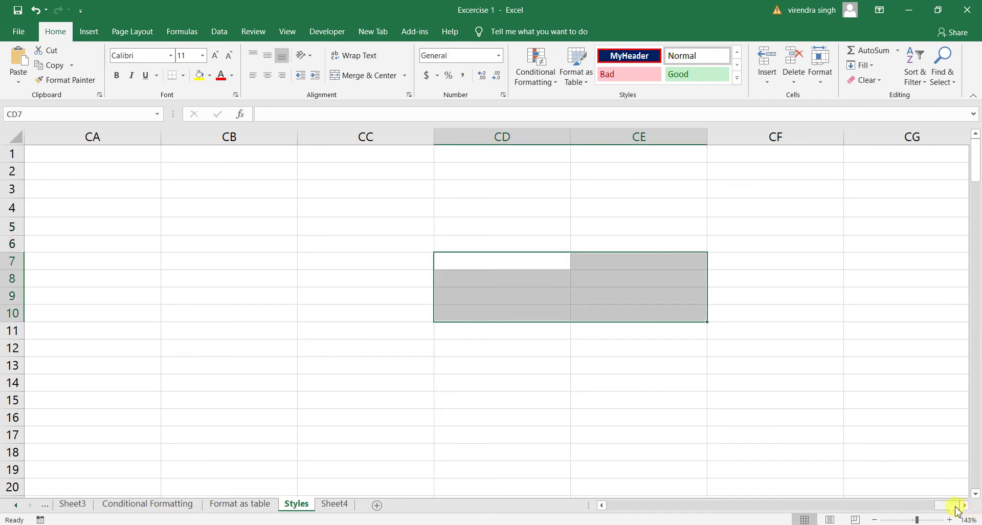
scroll(851, 499, "left", 1)
scroll(716, 486, "left", 5)
scroll(639, 481, "left", 15)
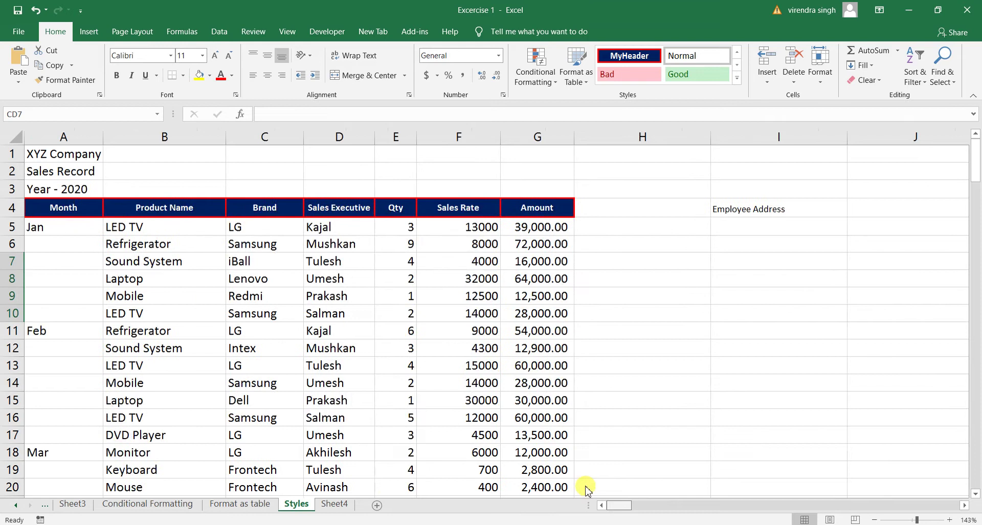
left_click_drag(128, 260, 524, 358)
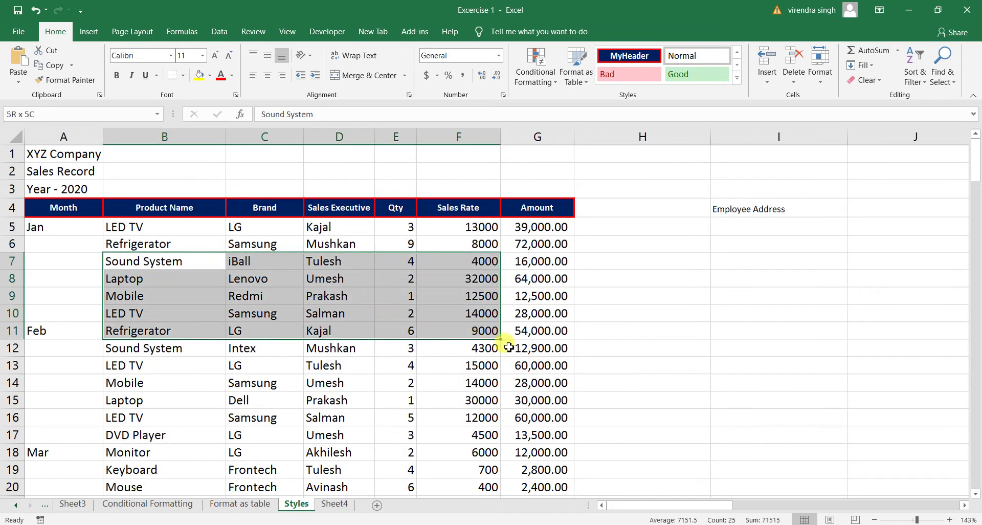
mouse_move(705, 504)
left_mouse_down()
mouse_move(868, 474)
mouse_move(856, 475)
mouse_move(977, 441)
left_mouse_up()
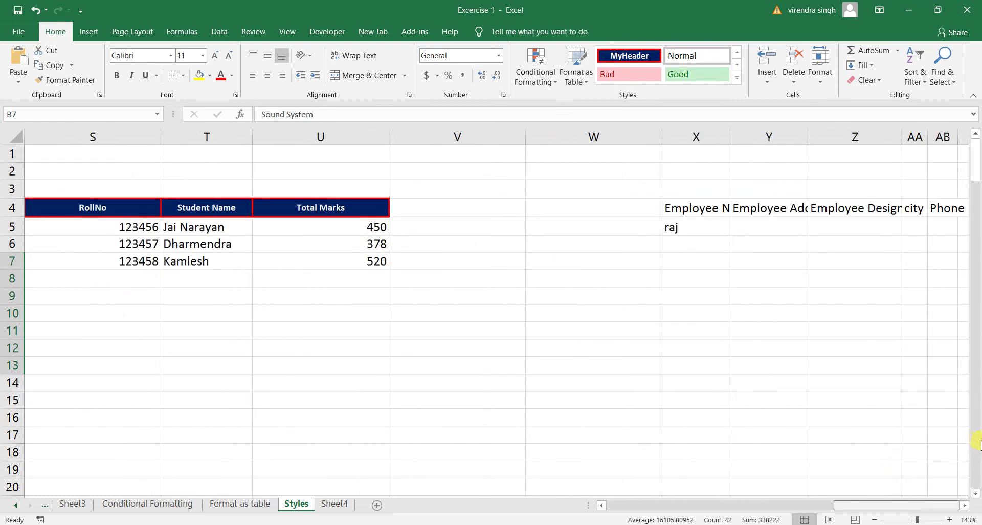
left_click(915, 224)
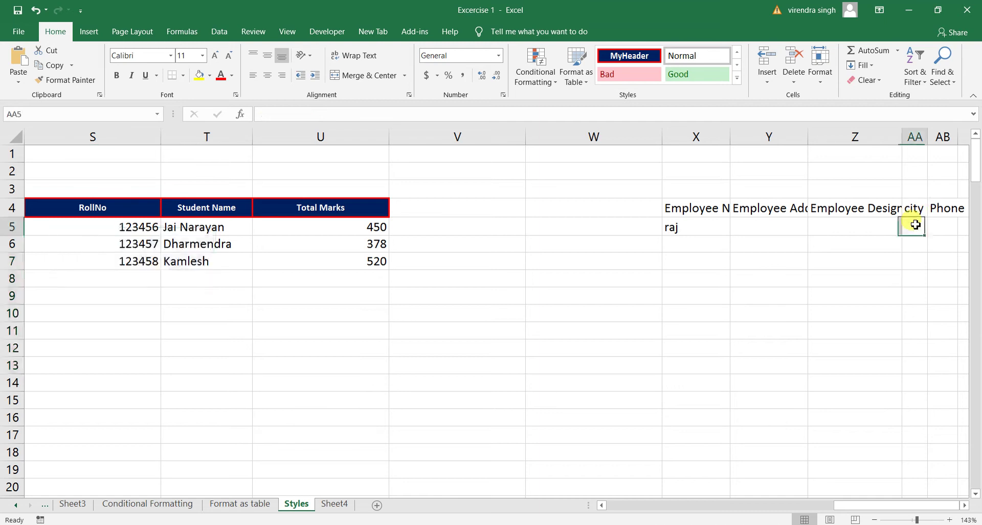
left_click(965, 505)
left_click(965, 505)
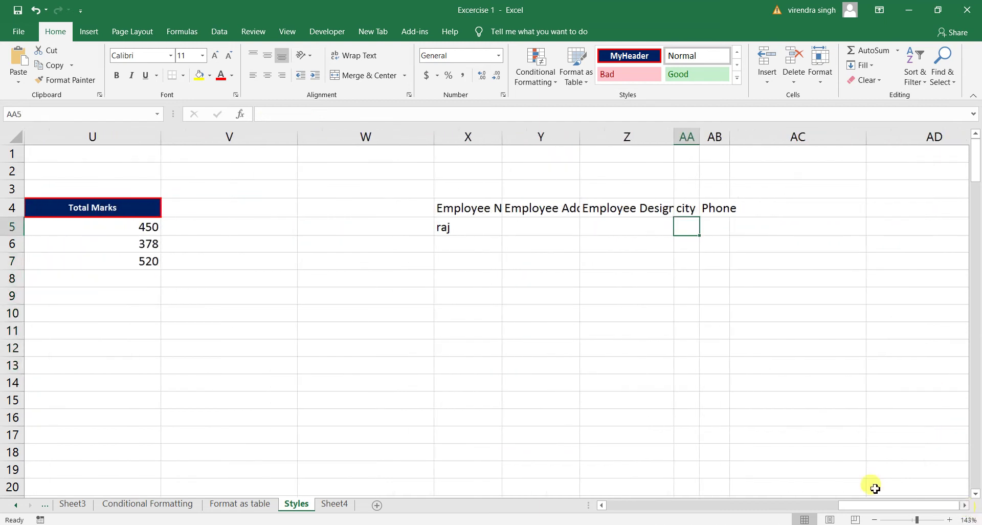
left_click(465, 220)
left_click(537, 226)
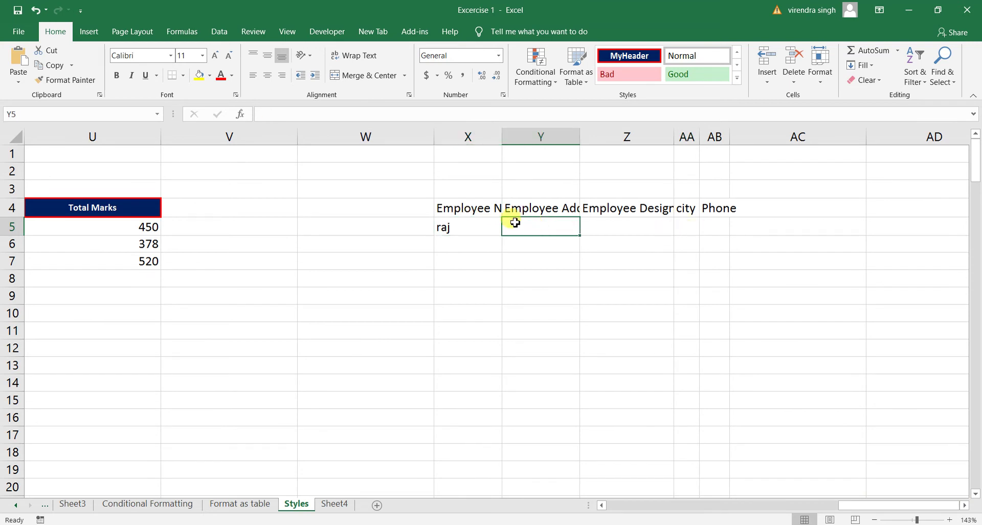
left_click_drag(471, 207, 708, 205)
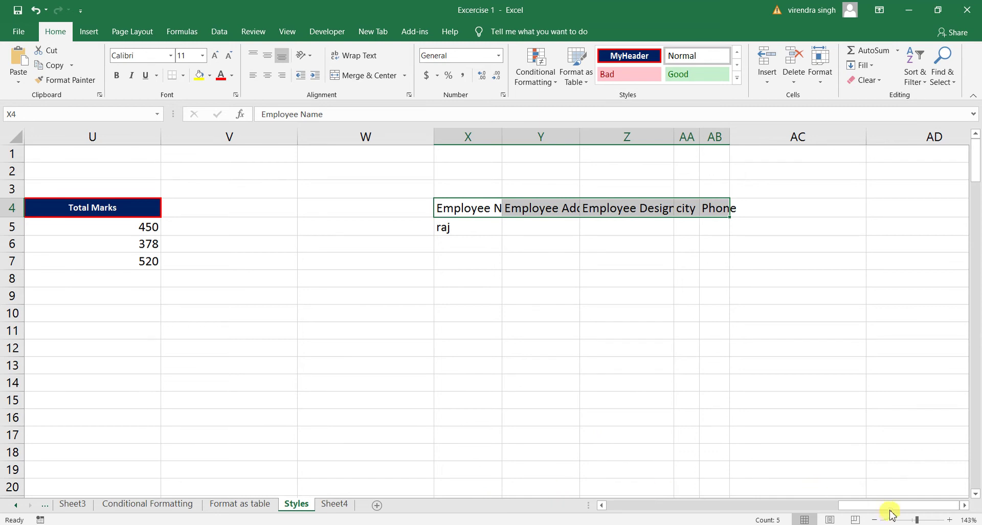
left_click_drag(888, 507, 606, 509)
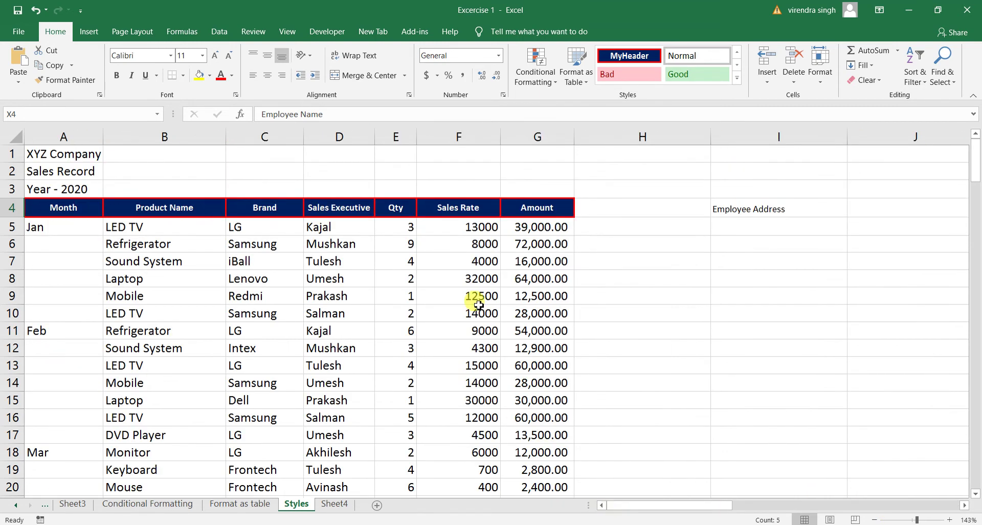
left_click(454, 258)
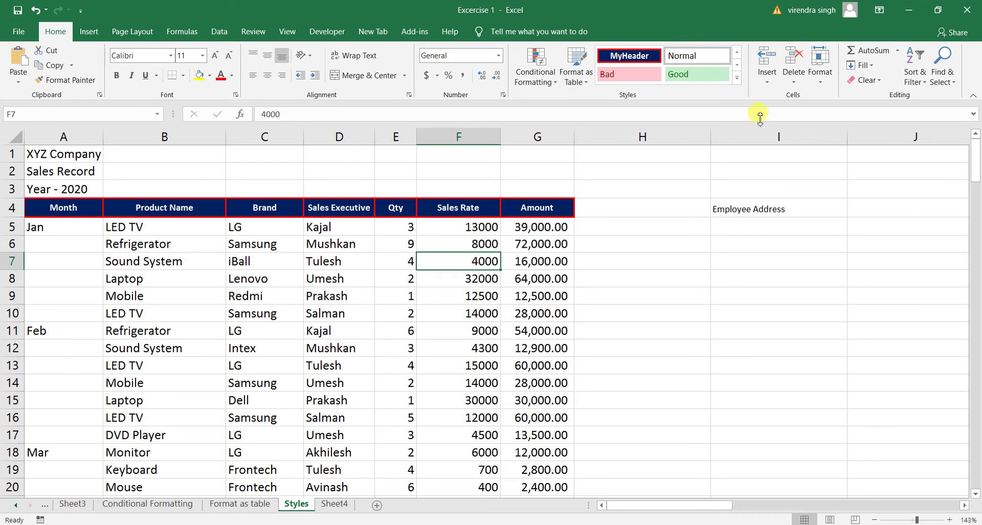
left_click(822, 87)
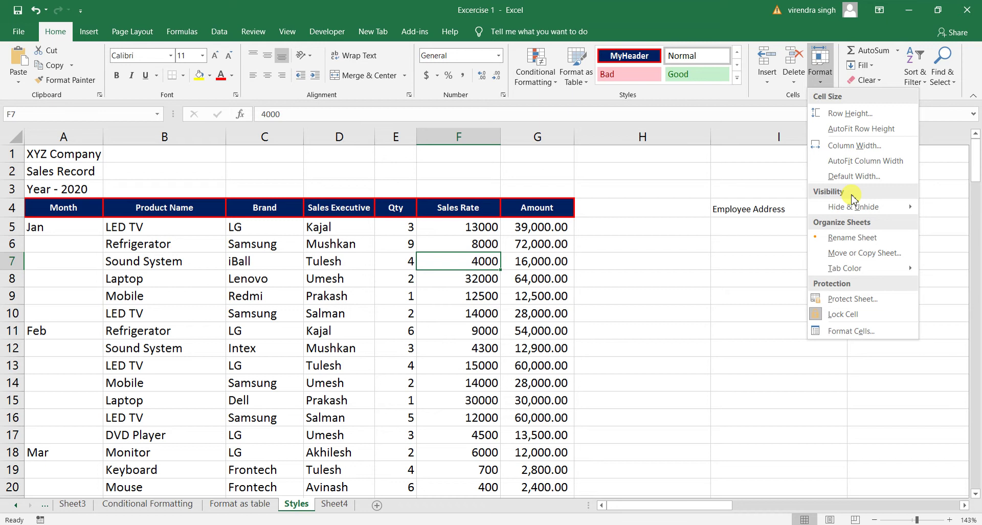
mouse_move(859, 207)
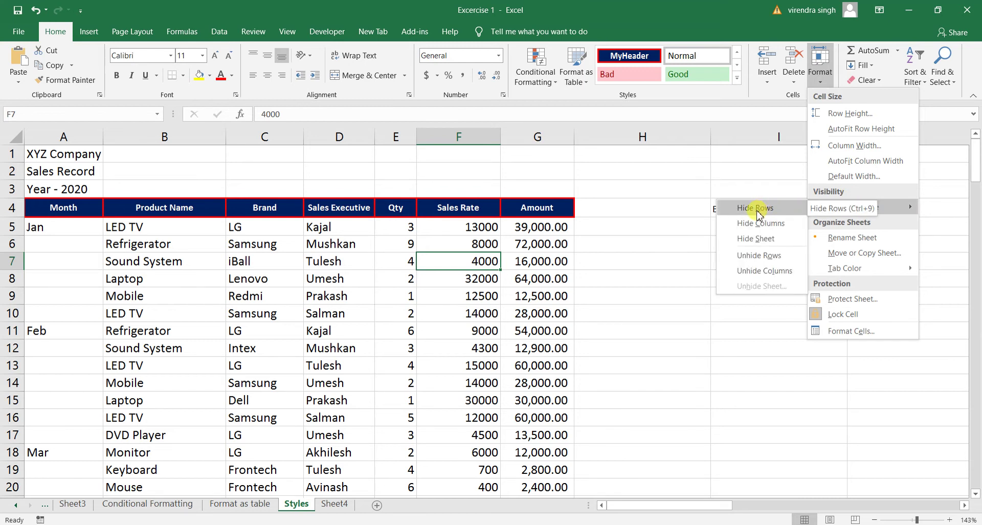
left_click(140, 246)
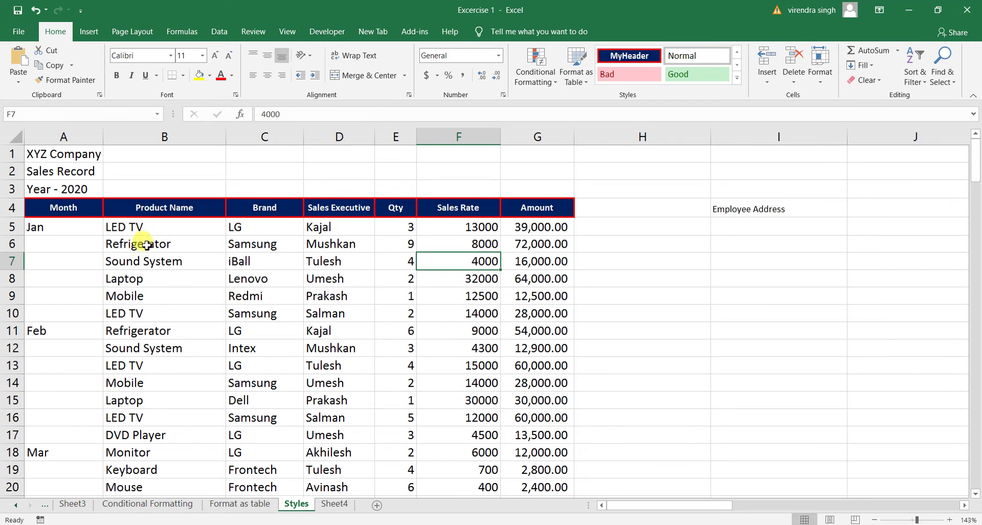
Select B6:B9, the Refrigerator, Sound System, Laptop and Mobile product cells
left_click(146, 246)
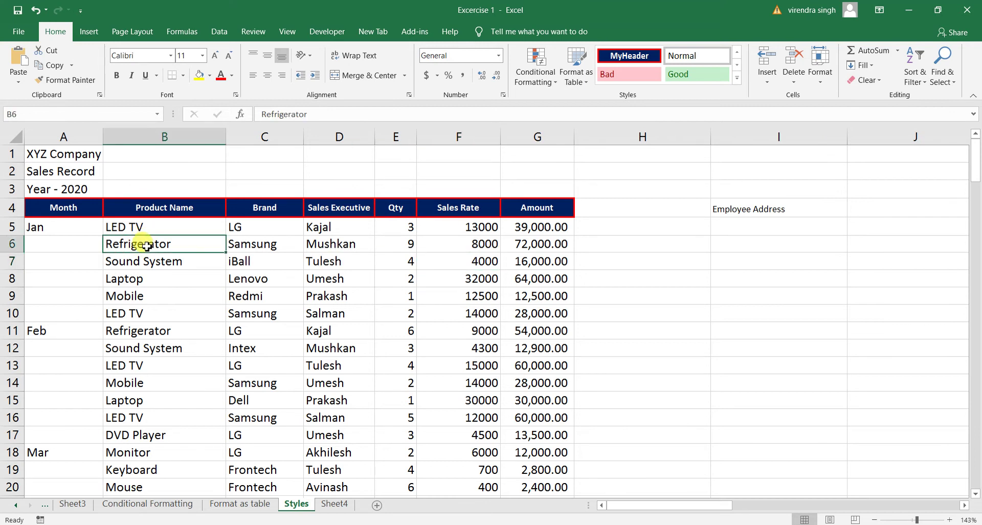
left_click_drag(146, 251, 153, 294)
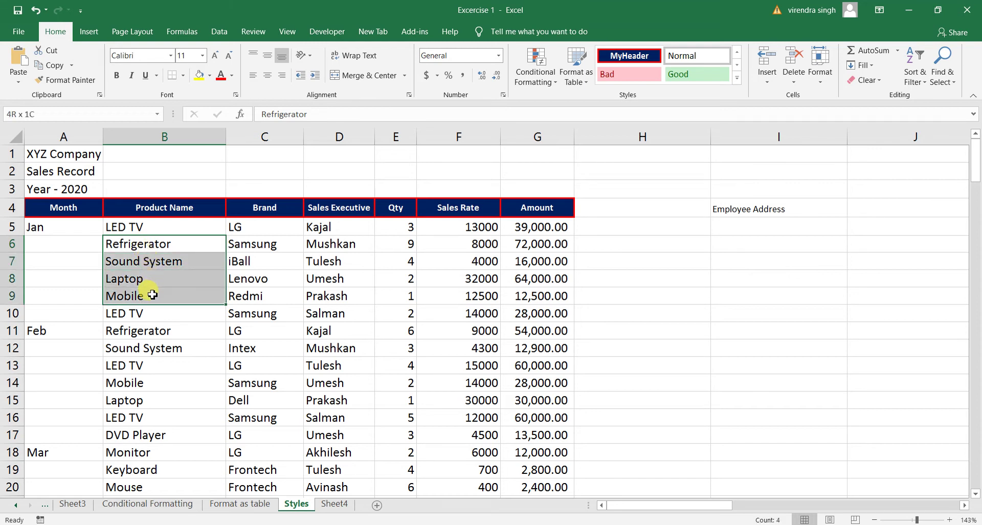
left_click_drag(152, 298, 149, 295)
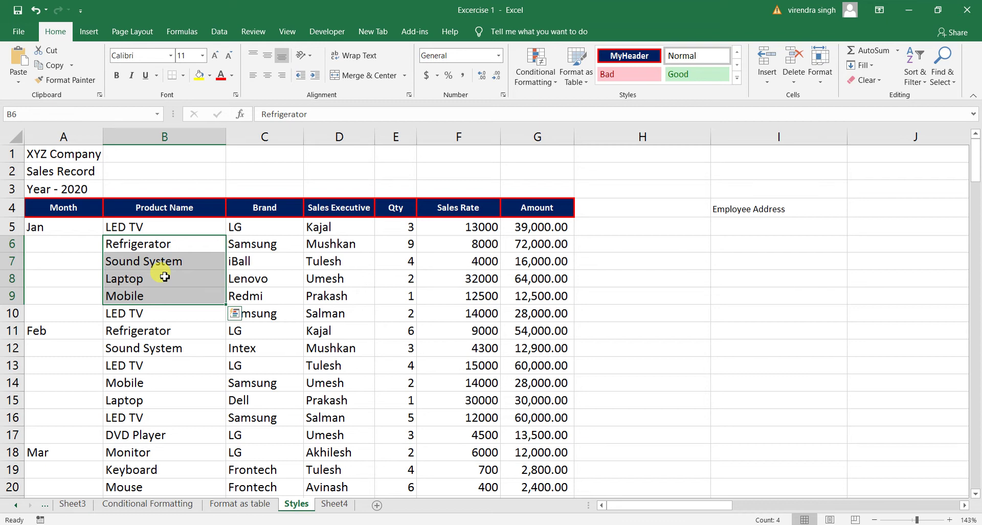
left_click(176, 249)
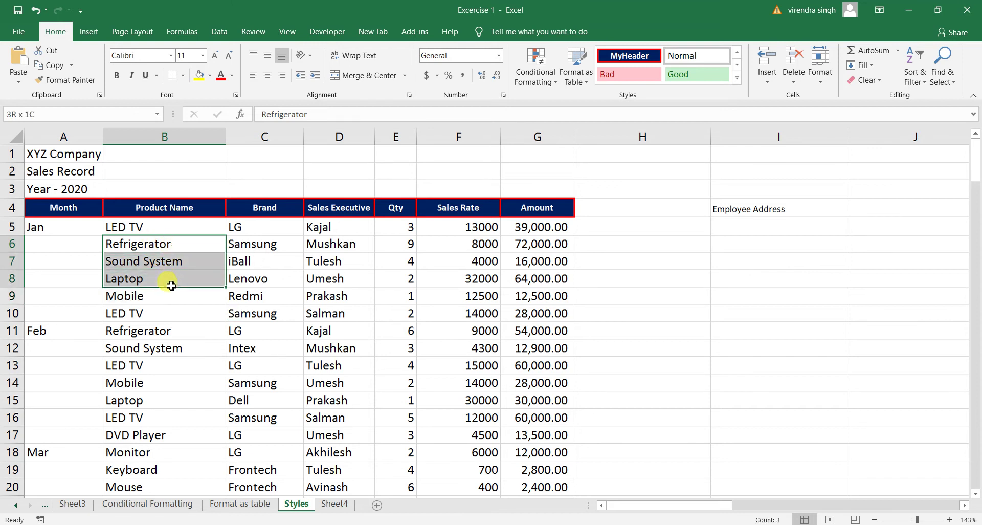
left_click_drag(175, 248, 169, 294)
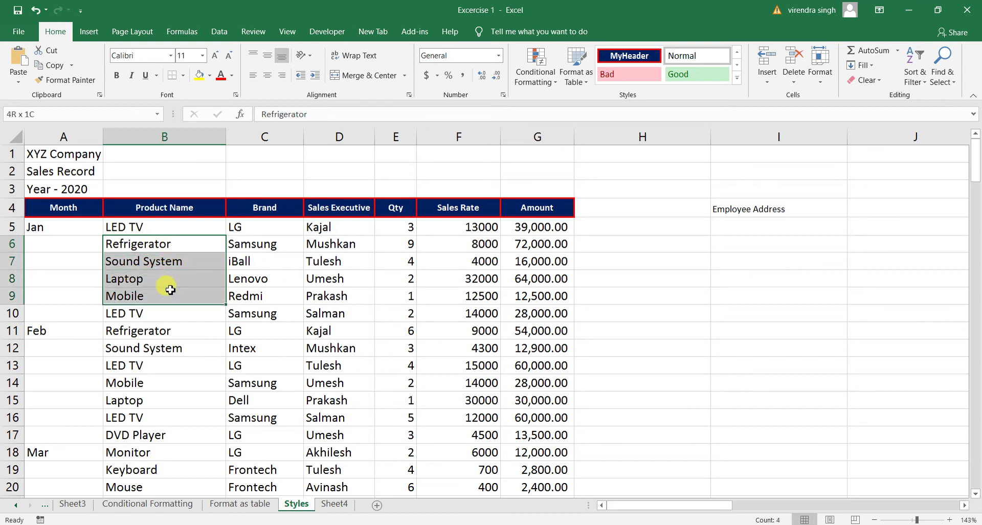
left_click(266, 261)
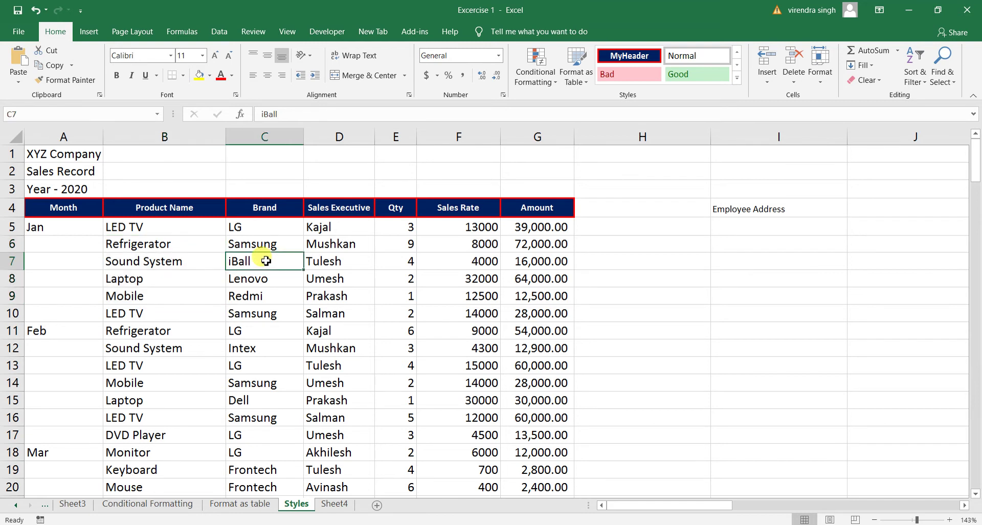
left_click(284, 465)
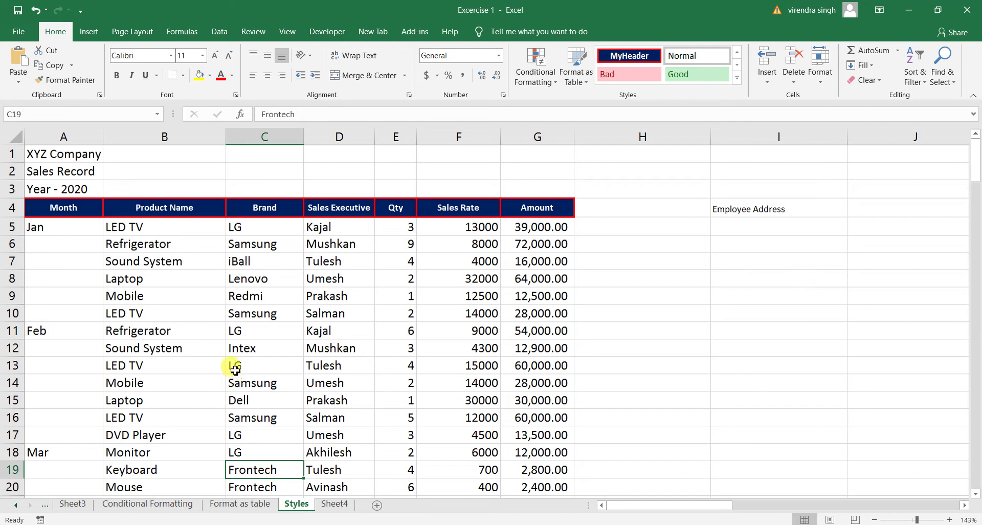
left_click(133, 245)
mouse_move(134, 244)
left_mouse_down()
mouse_move(151, 256)
mouse_move(157, 293)
left_mouse_up()
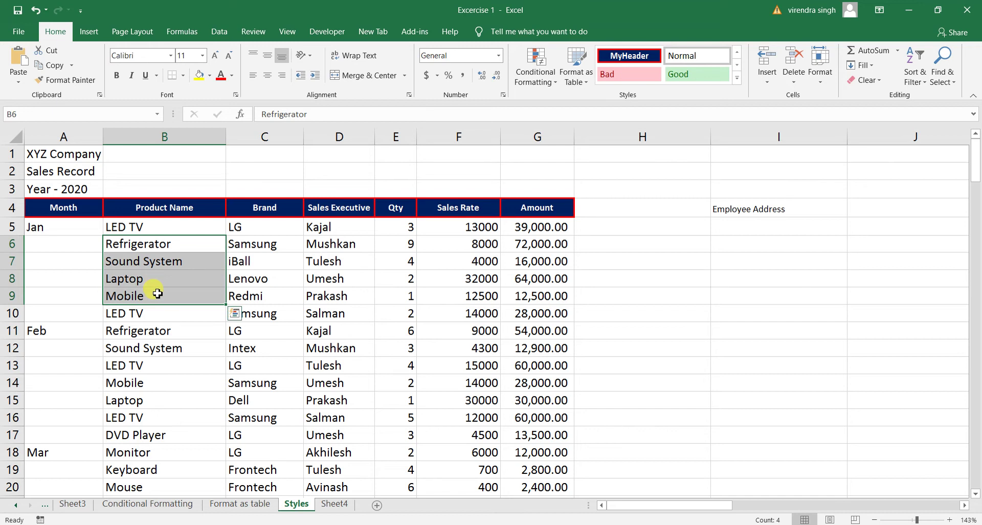
Hide rows 6 to 9 using Hide Rows under Format's Hide & Unhide
left_click(825, 88)
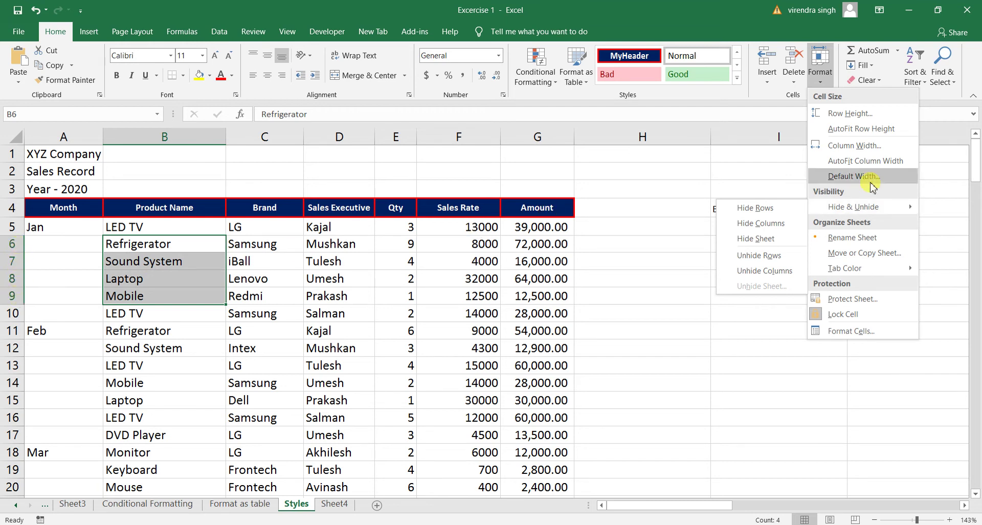
mouse_move(853, 206)
left_click(756, 210)
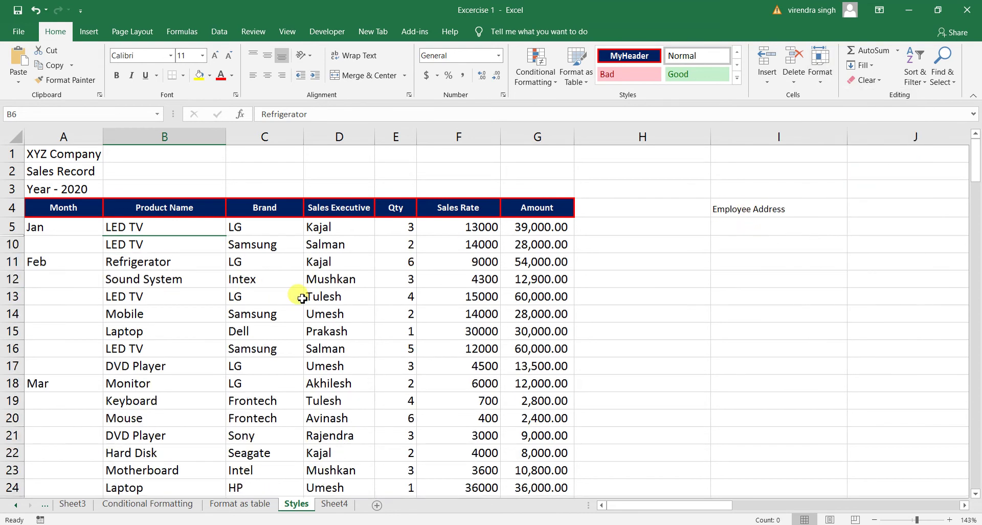
left_click(137, 314)
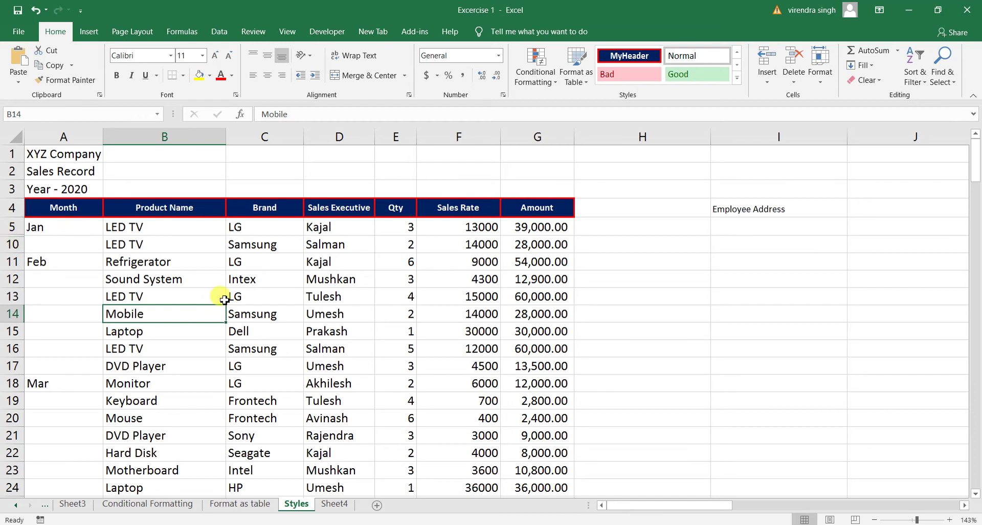
left_click(396, 370)
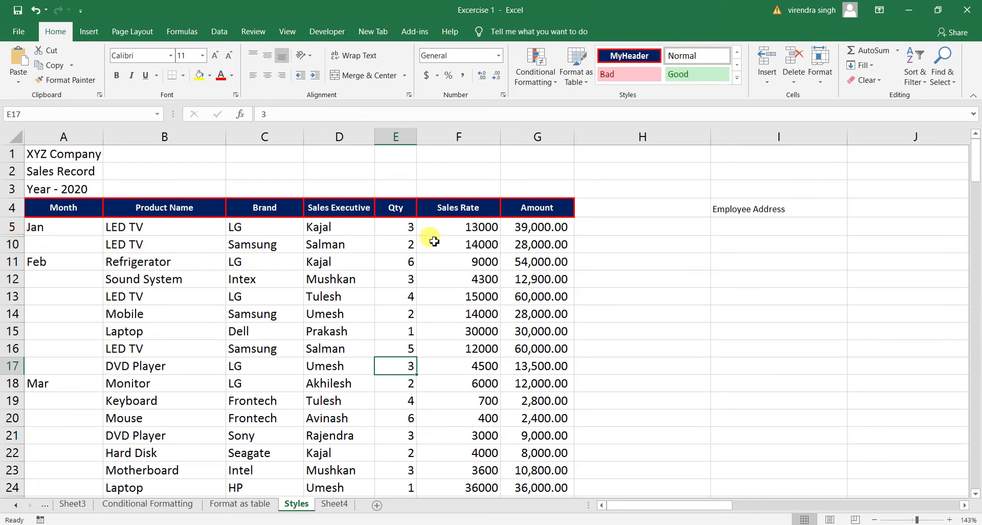
left_click(525, 332)
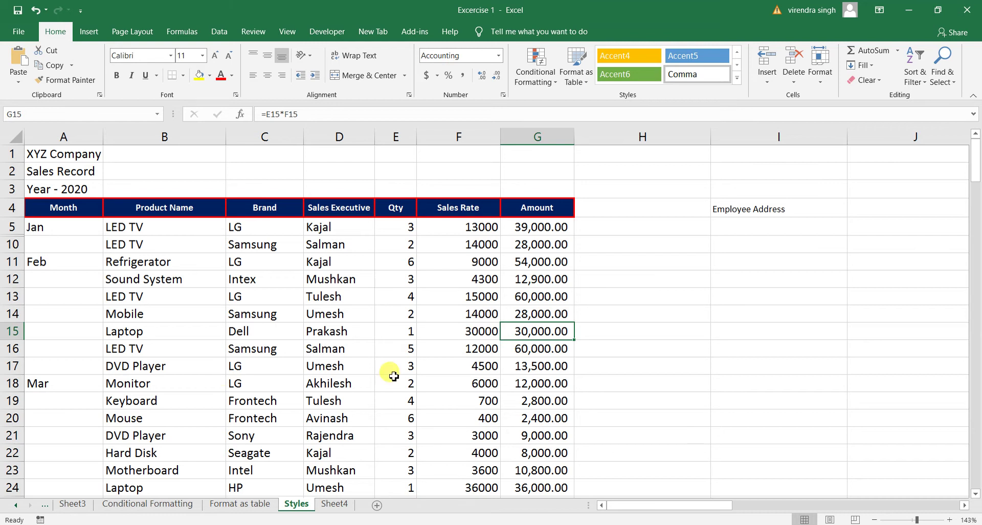
Try Unhide Rows for rows 6–9, first from cell C15 and then from cell A5
left_click(243, 336)
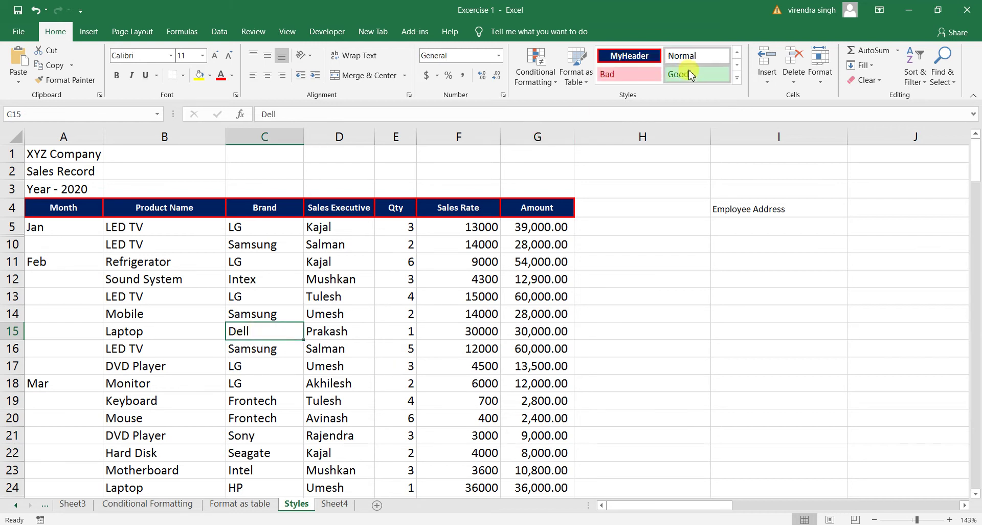
left_click(829, 79)
mouse_move(854, 206)
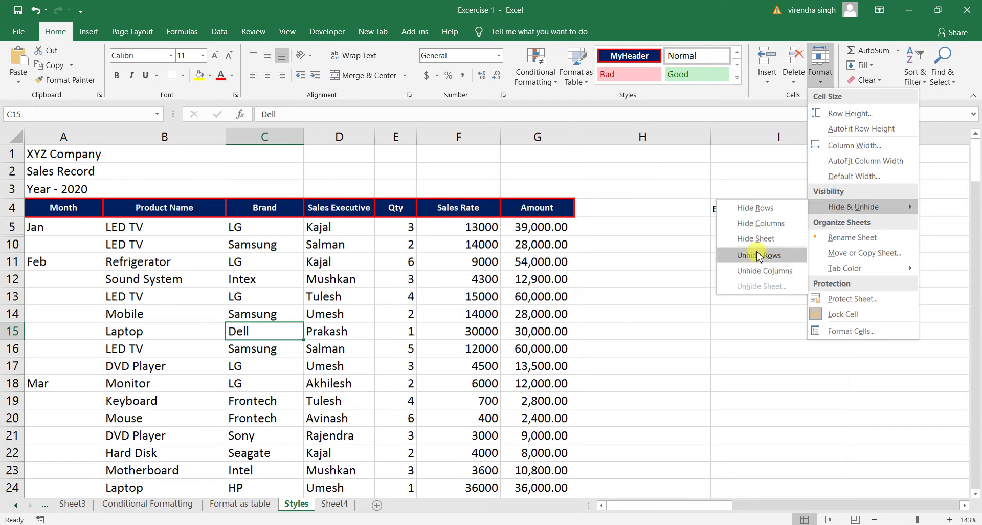
left_click(751, 255)
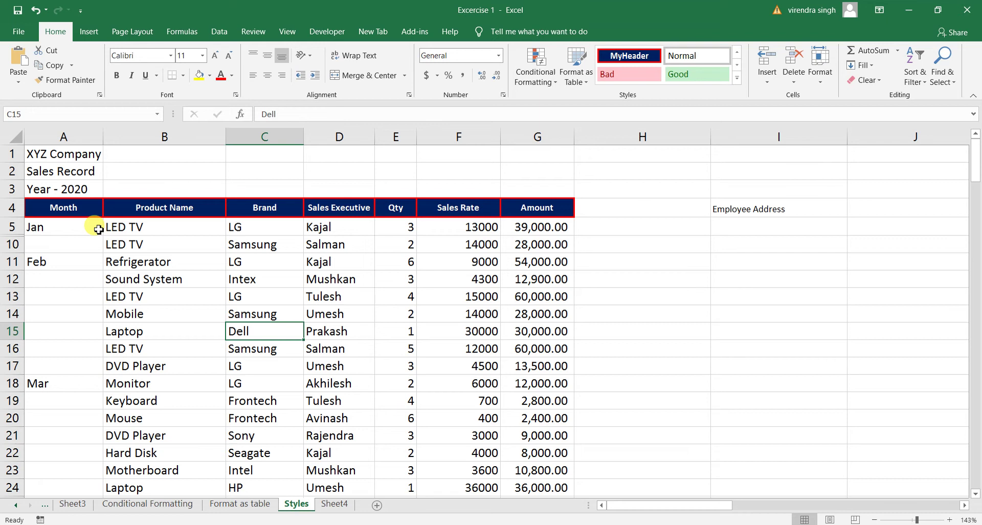
left_click(72, 228)
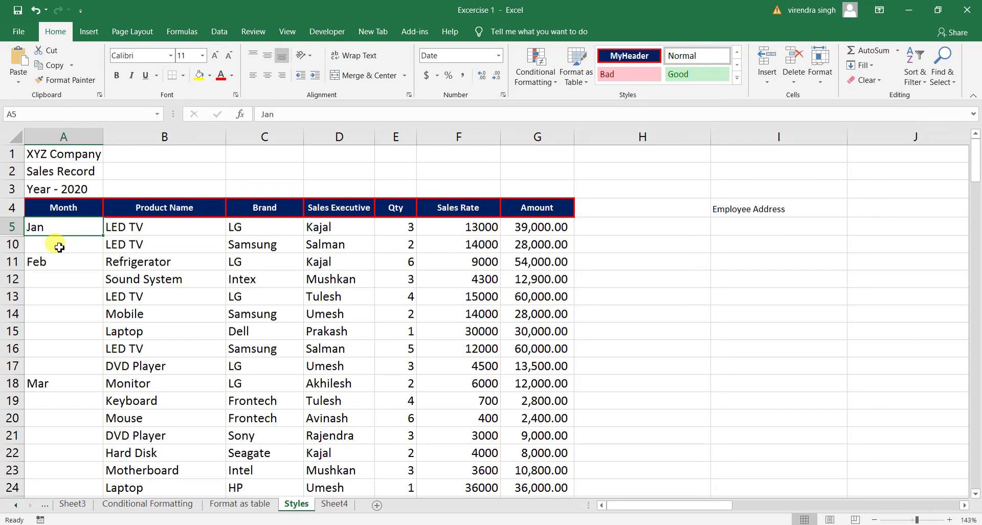
left_click_drag(58, 228, 57, 246)
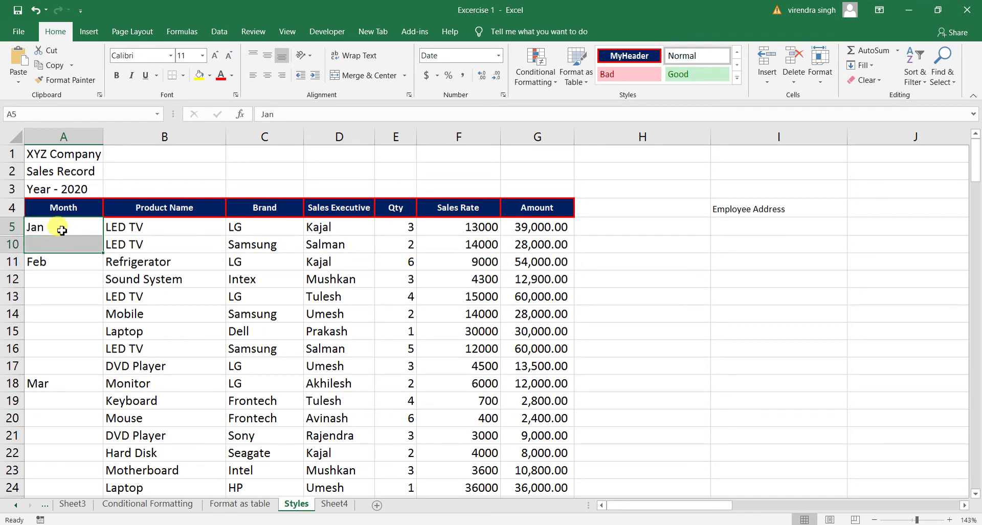
left_click(59, 226)
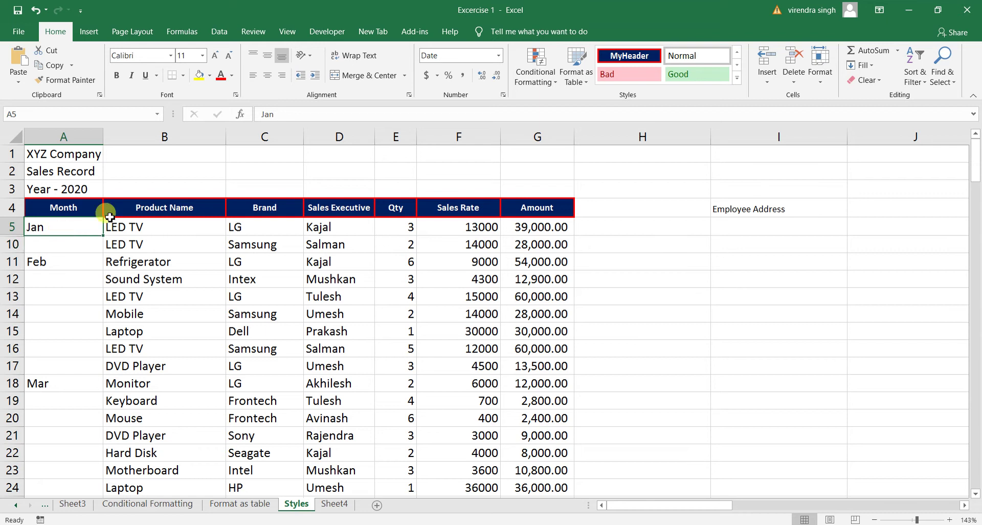
left_click(819, 81)
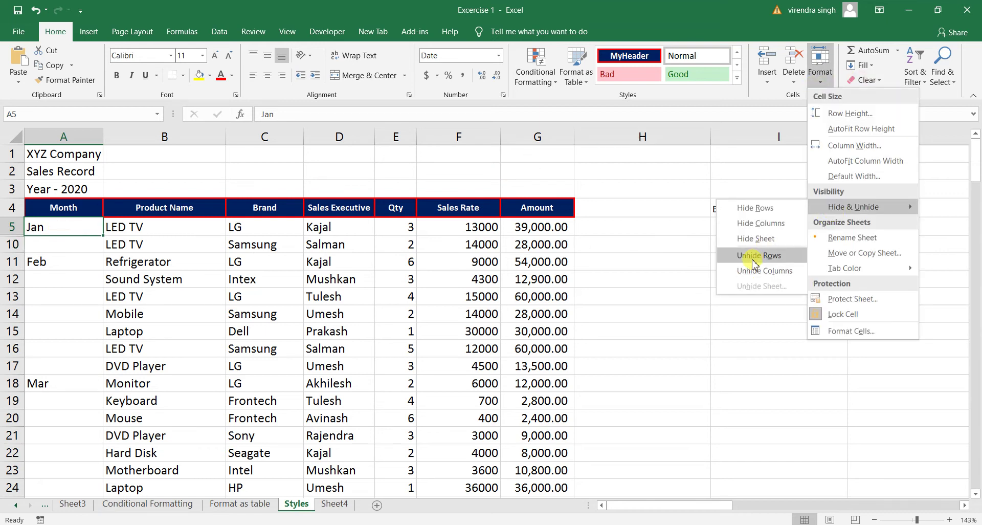
left_click(756, 256)
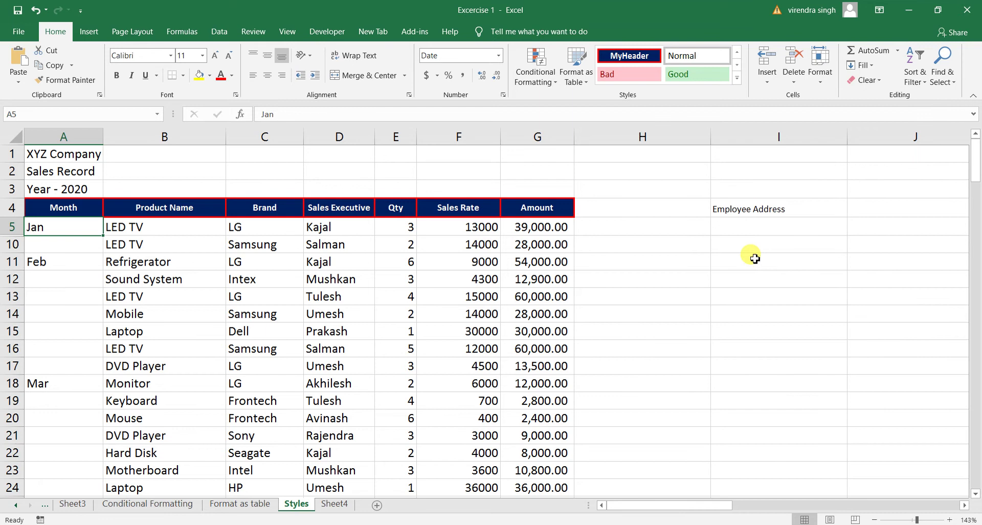
Retry Unhide Rows from A10, then select A5:A10 spanning the hidden rows
left_click(83, 245)
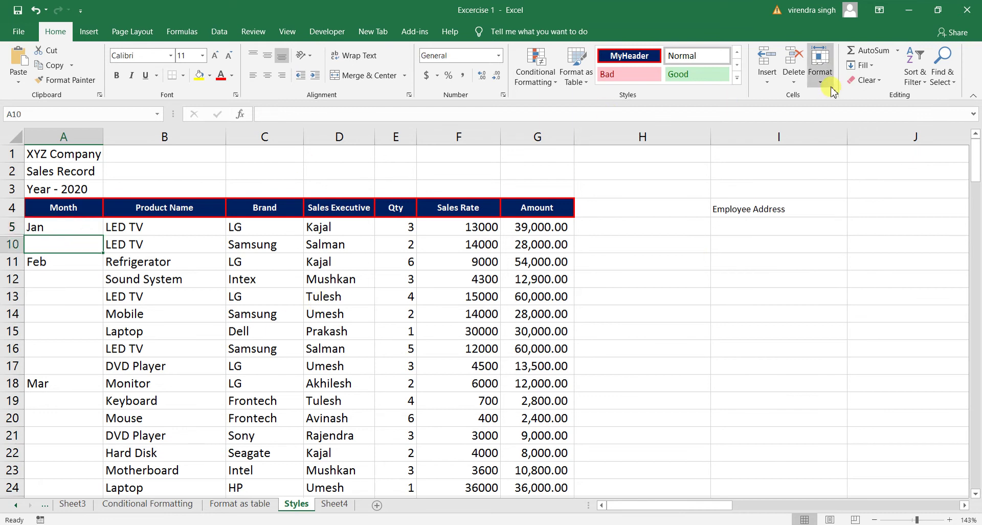
left_click(820, 75)
mouse_move(854, 207)
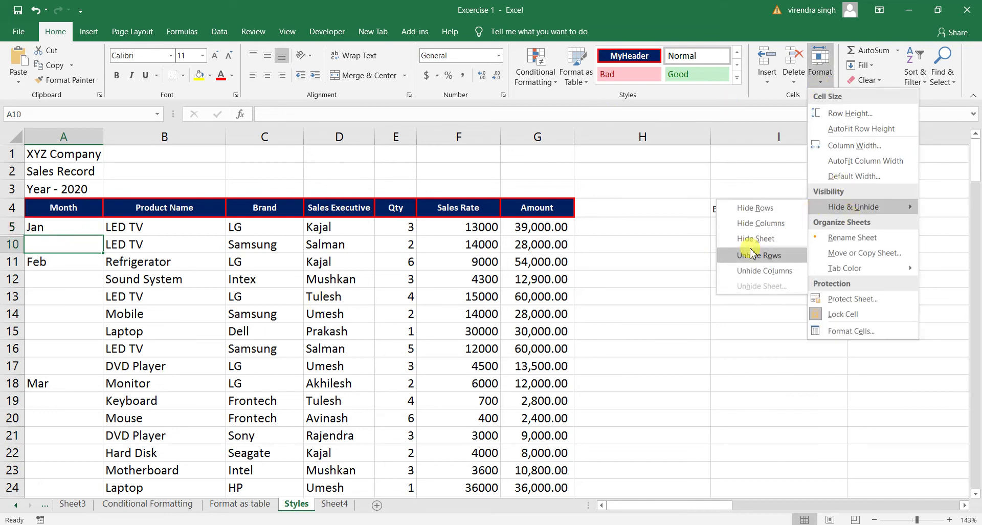
left_click(753, 256)
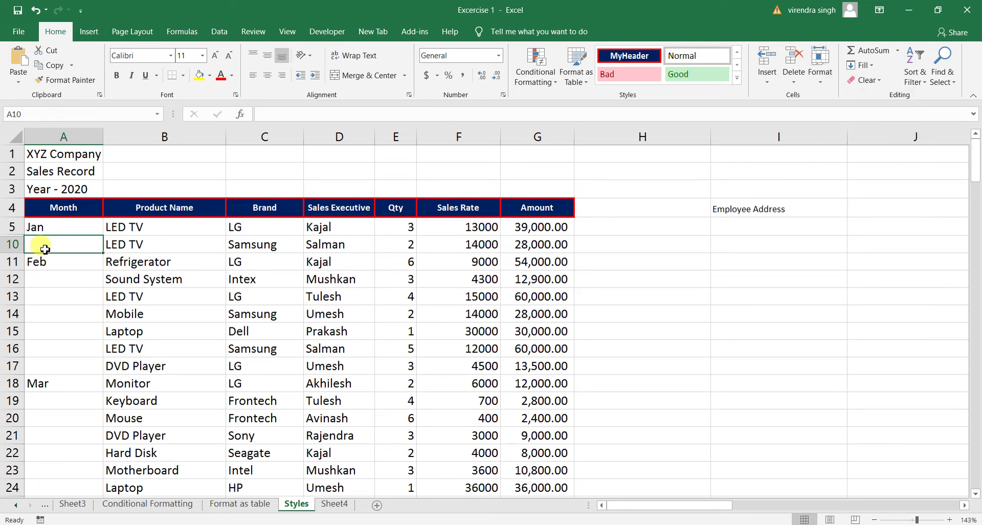
left_click(56, 232)
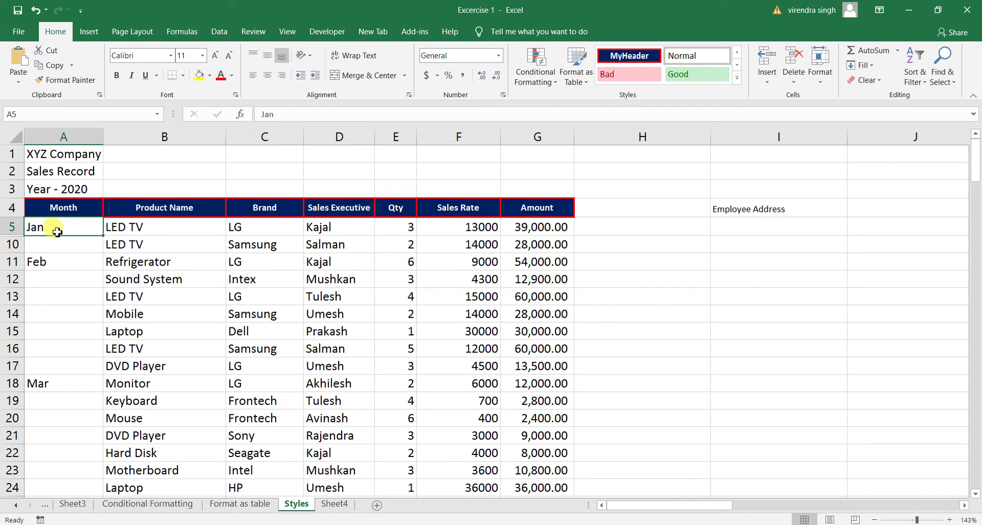
left_click_drag(57, 232, 59, 245)
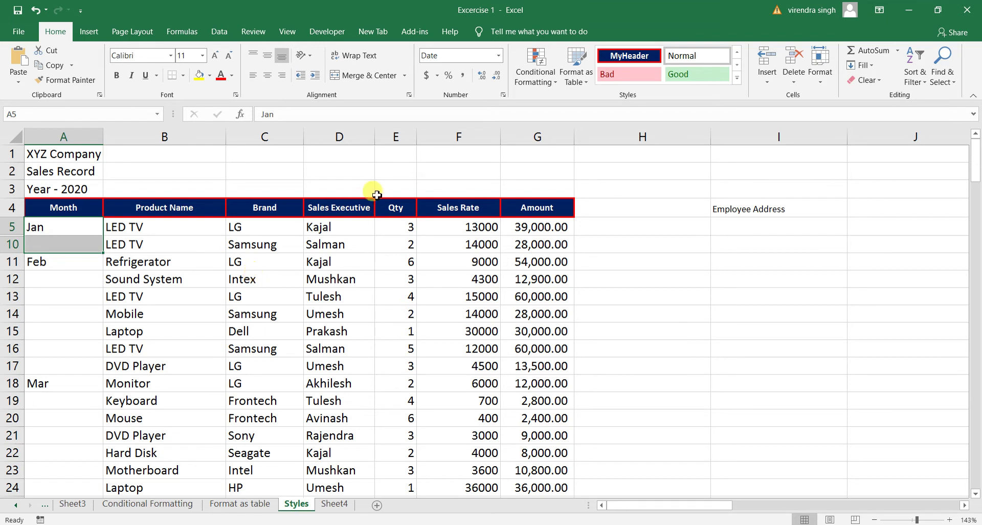
left_click(829, 75)
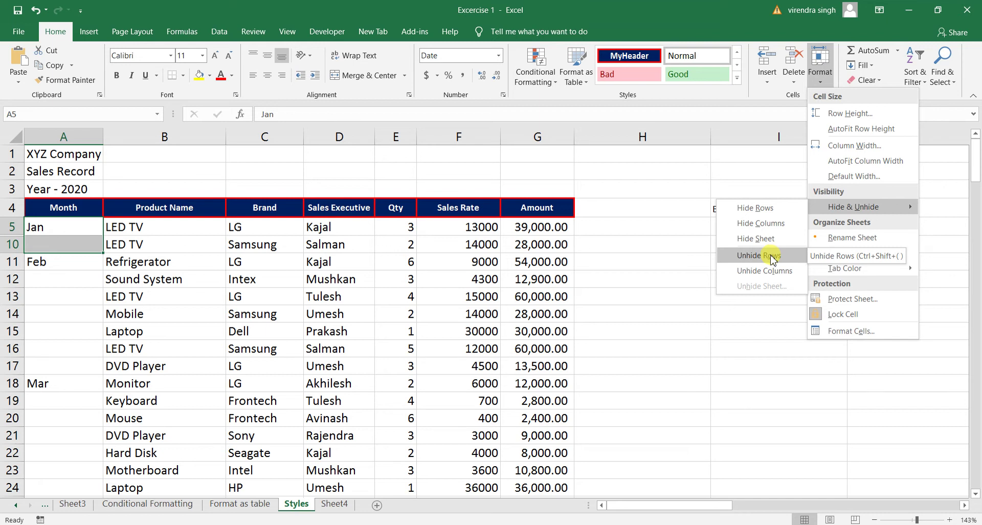
left_click(771, 255)
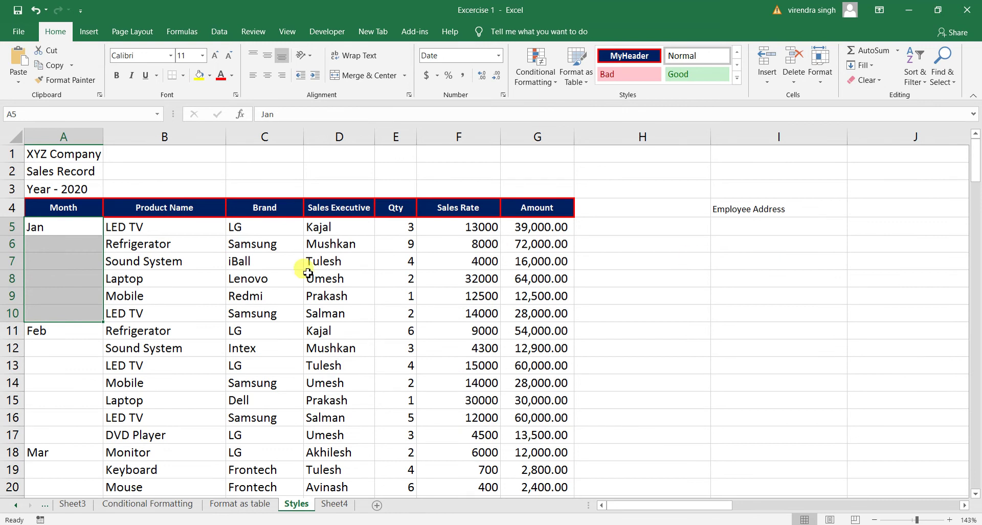
left_click(47, 244)
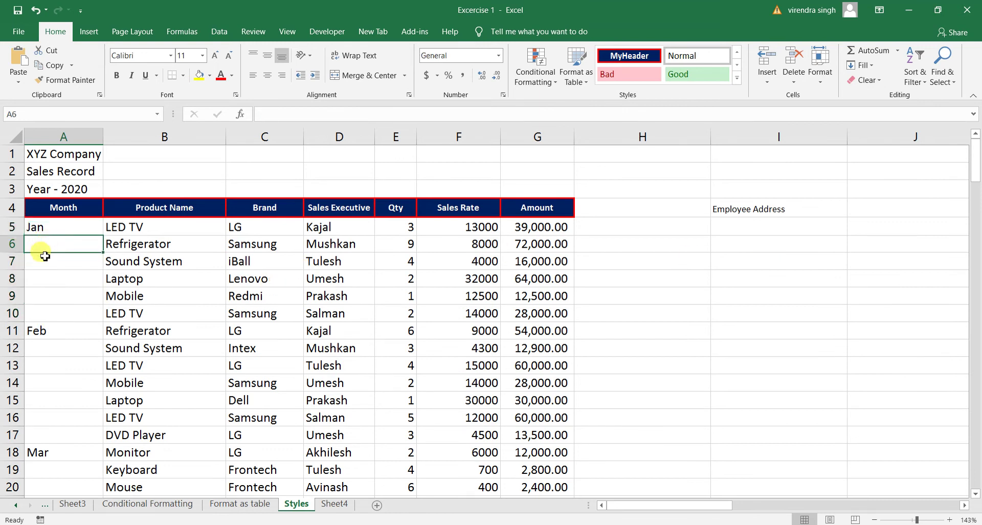
left_click(43, 259)
left_click(40, 292)
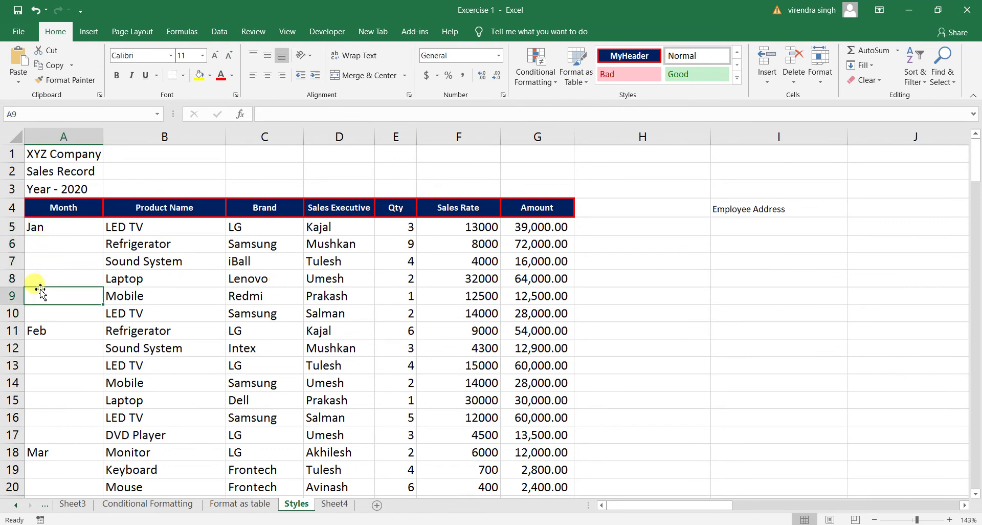
left_click(39, 279)
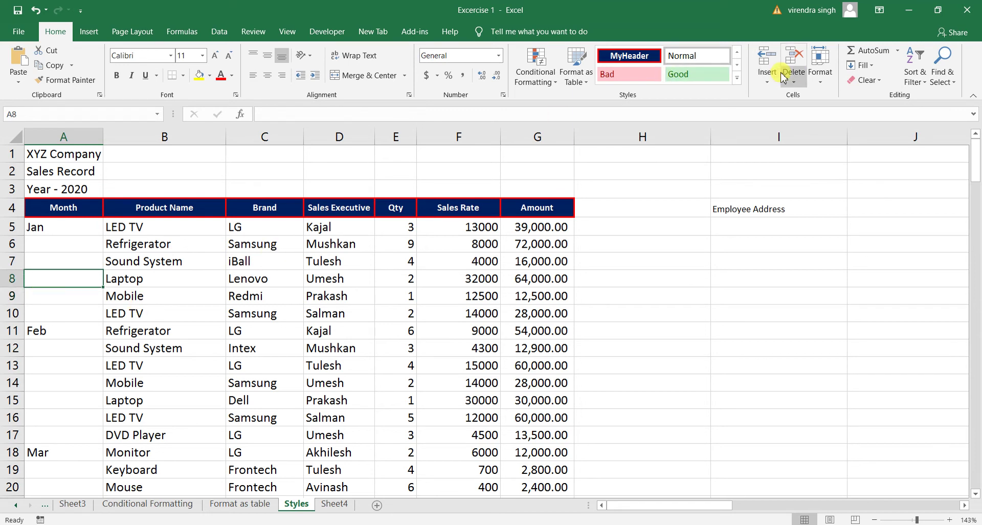
Select the Sales Executive, Qty and Sales Rate headers, then D5:F5 and D8:F8
left_click(495, 291)
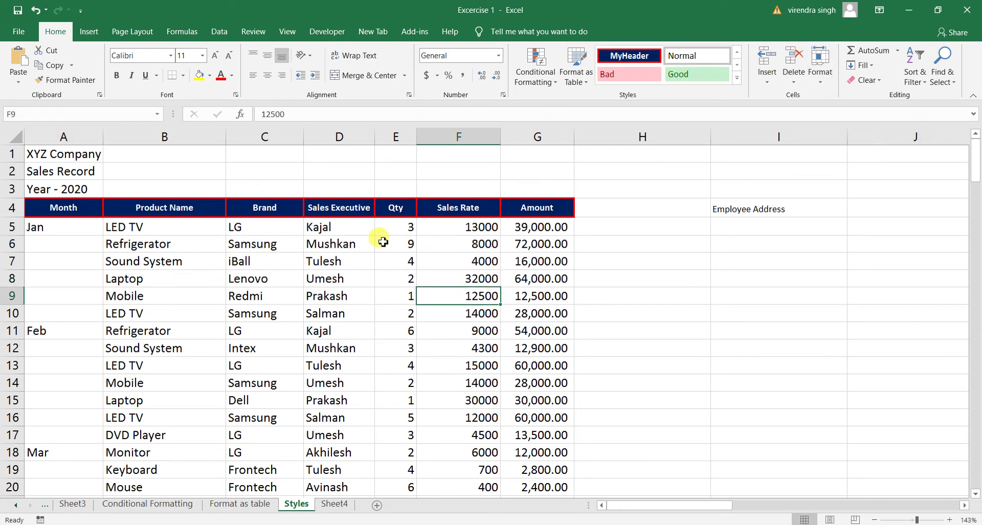
left_click_drag(328, 205, 447, 211)
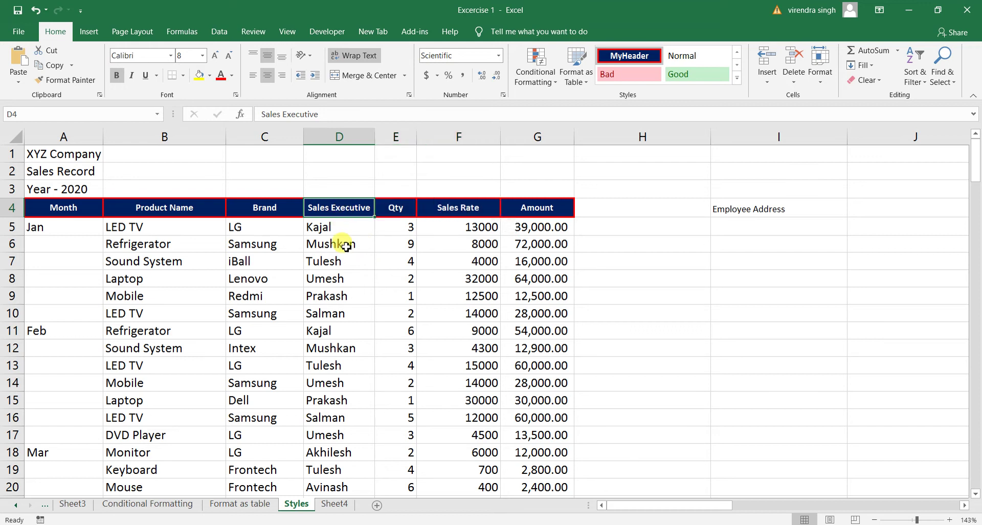
left_click(342, 243)
left_click_drag(331, 232, 487, 237)
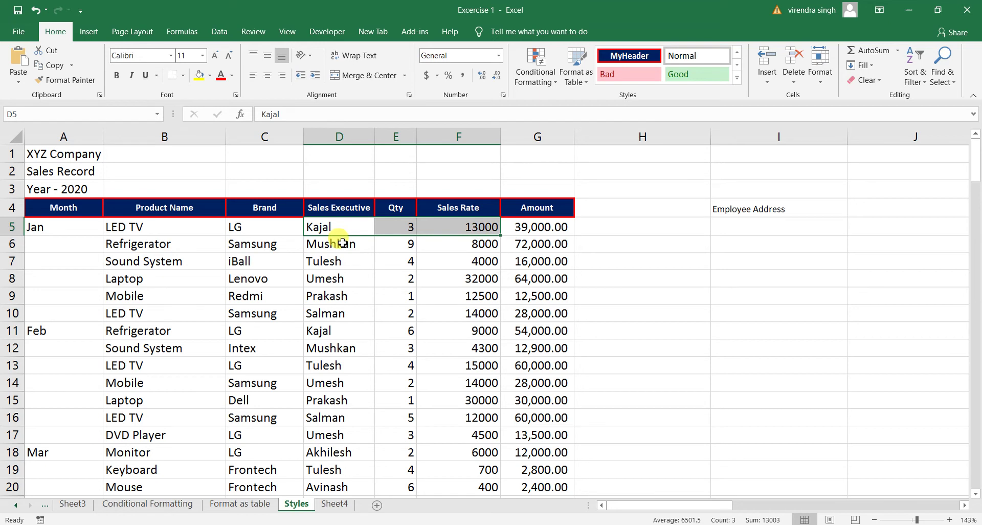
left_click_drag(340, 278, 444, 281)
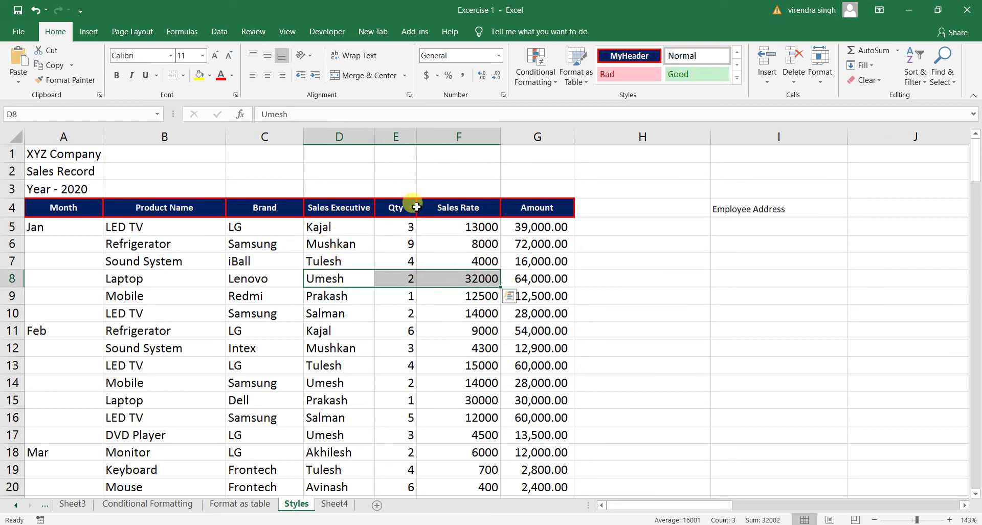
Select month, product and brand cells in rows 6–10, plus D5:F5, D8:F8 and D10:F10
left_click(68, 247)
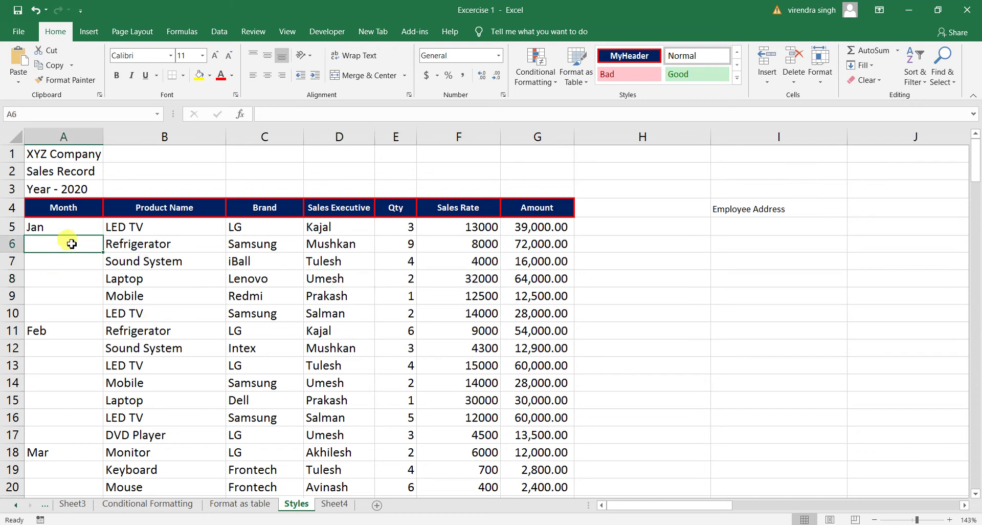
left_click_drag(71, 244, 75, 322)
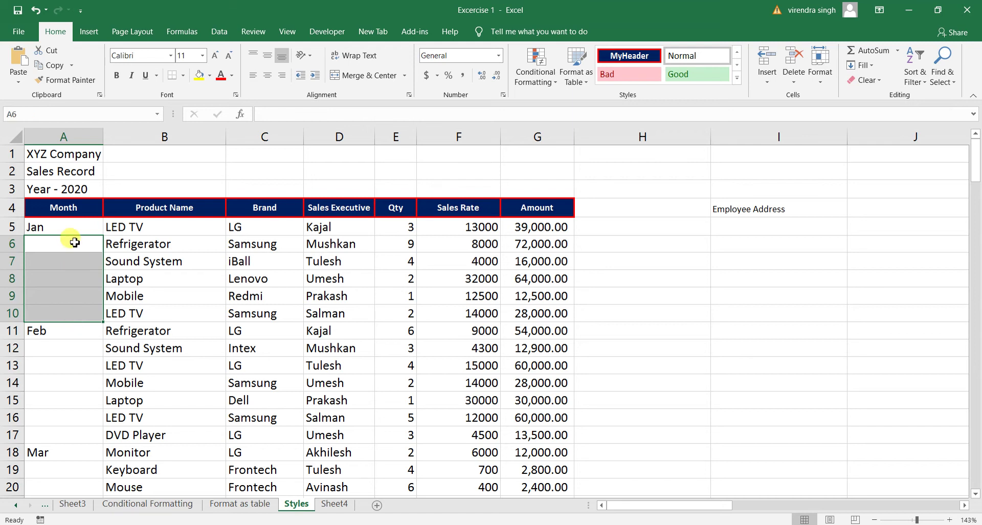
left_click_drag(184, 246, 180, 325)
left_click_drag(278, 243, 283, 295)
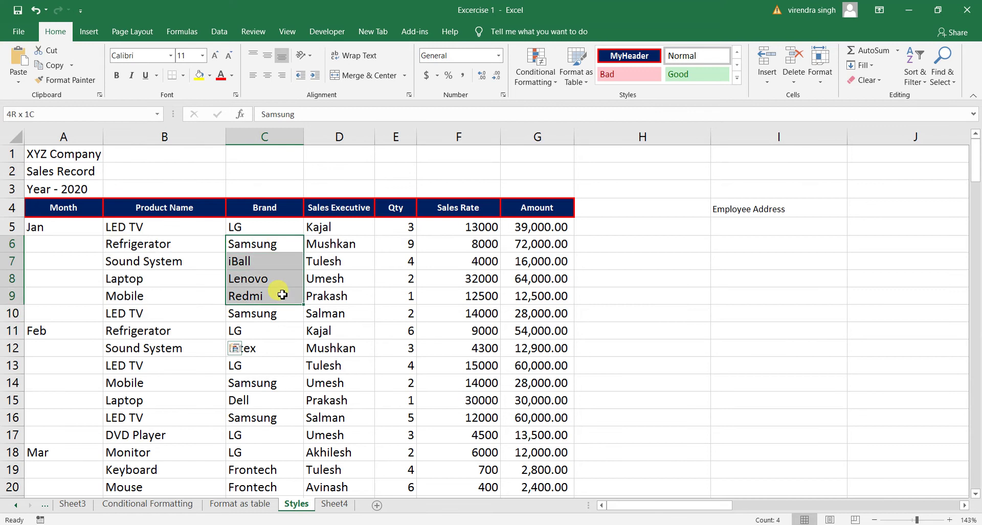
left_click_drag(48, 245, 54, 297)
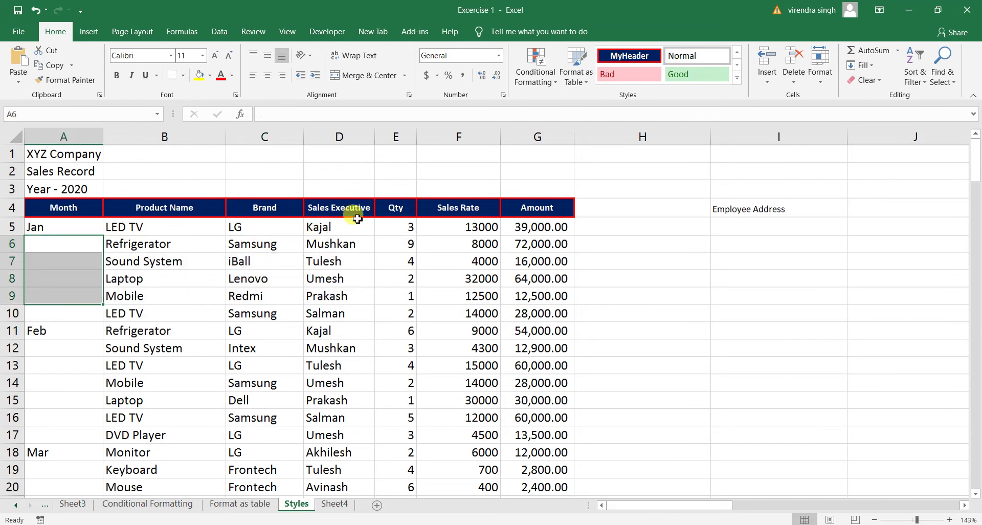
left_click_drag(345, 230, 467, 225)
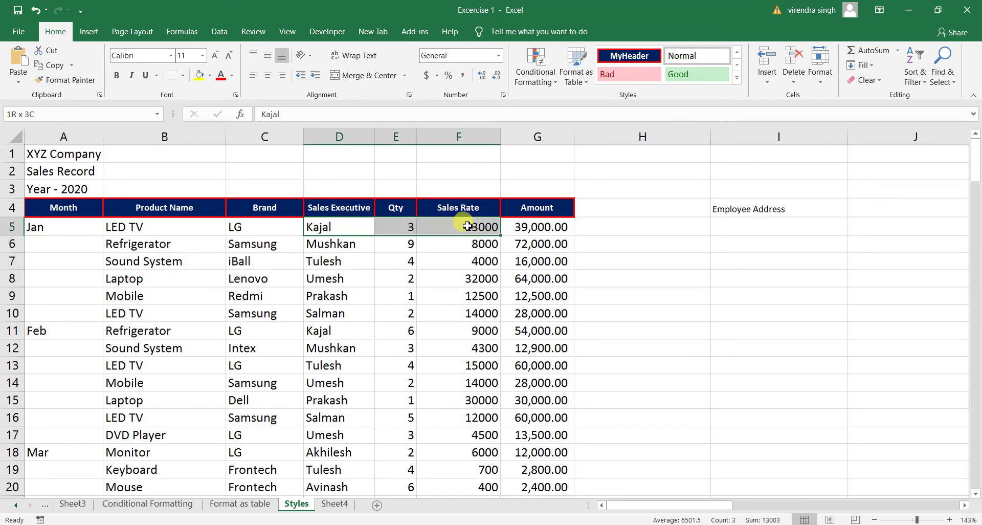
left_click_drag(335, 279, 494, 277)
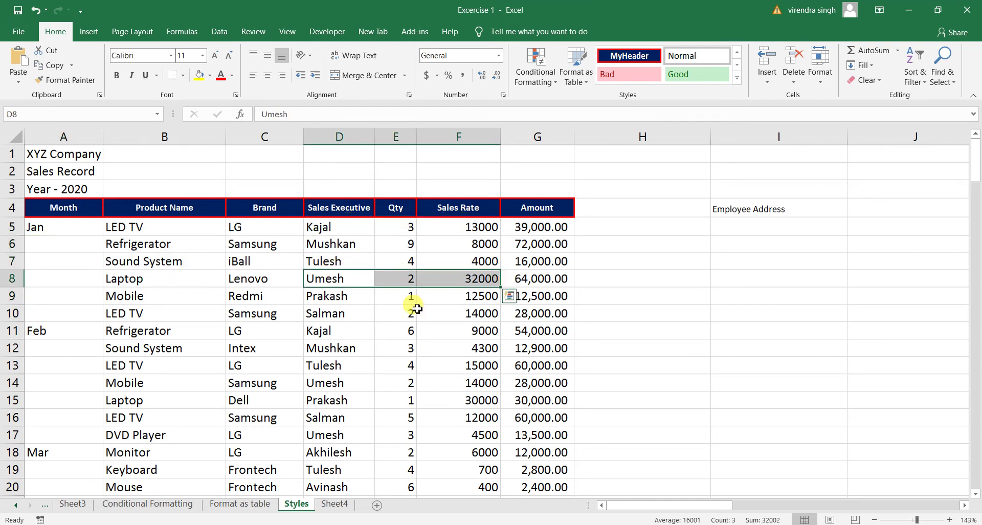
left_click_drag(342, 313, 441, 318)
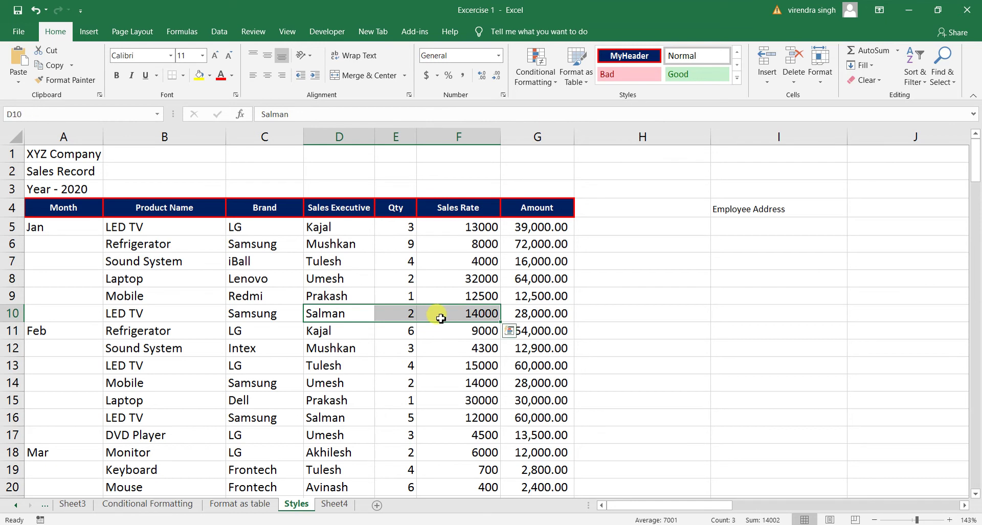
Select headers D4:F4 and apply Hide Columns to them
left_click_drag(340, 205, 465, 207)
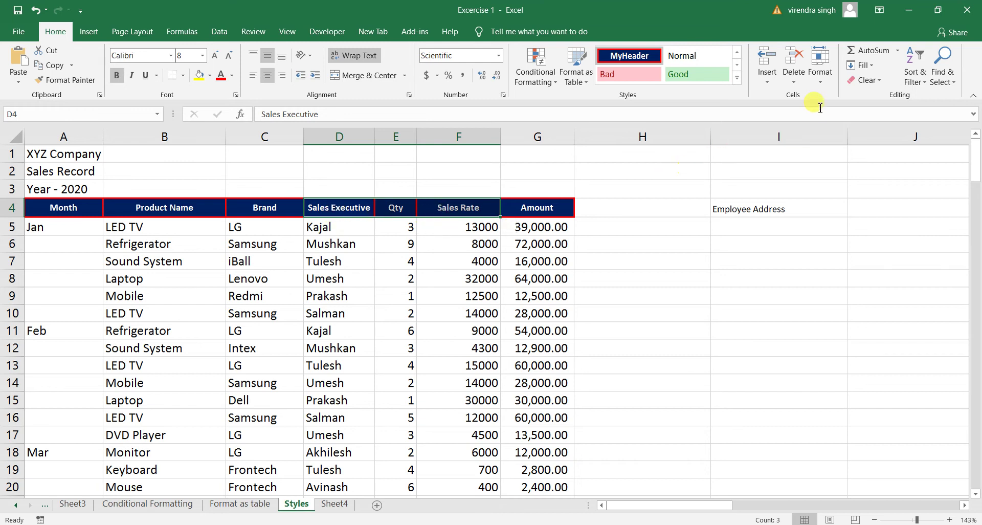
left_click(820, 69)
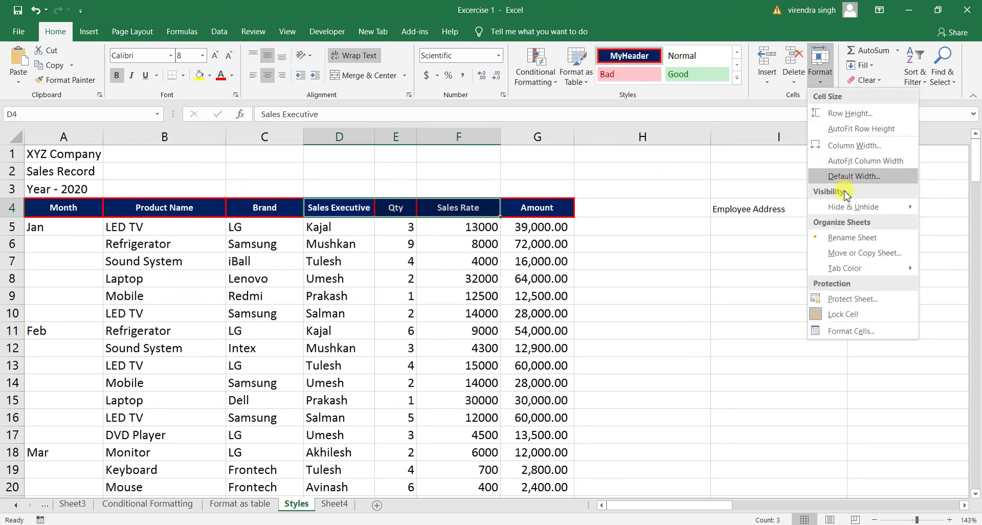
mouse_move(853, 207)
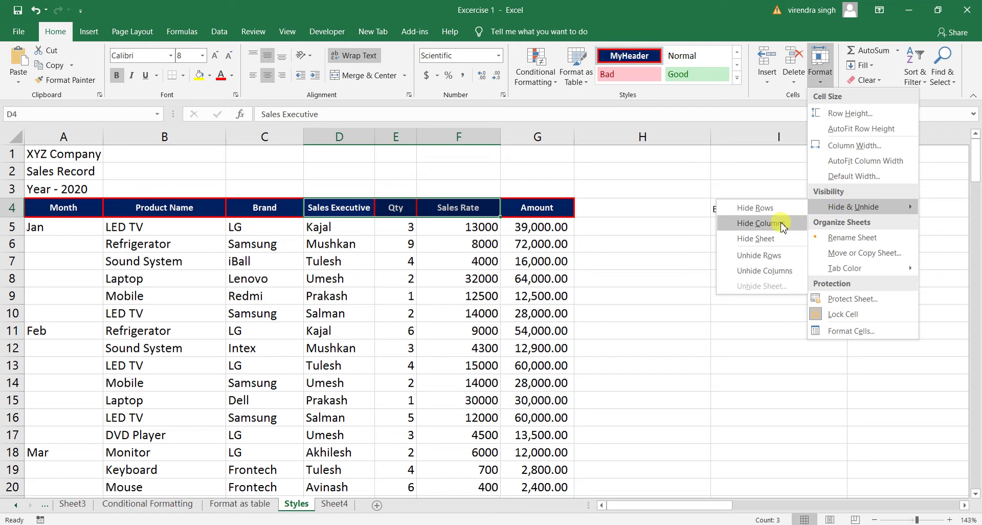
left_click(768, 228)
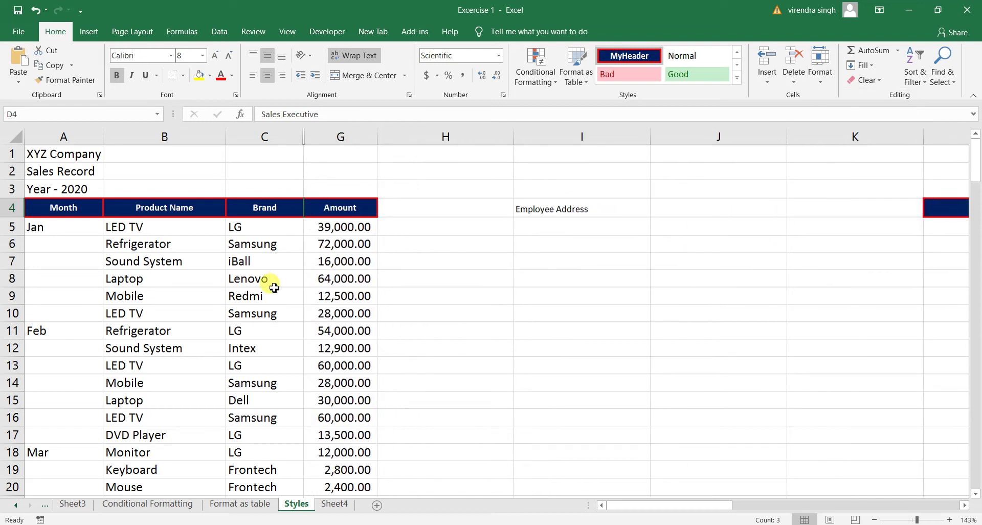
left_click(472, 290)
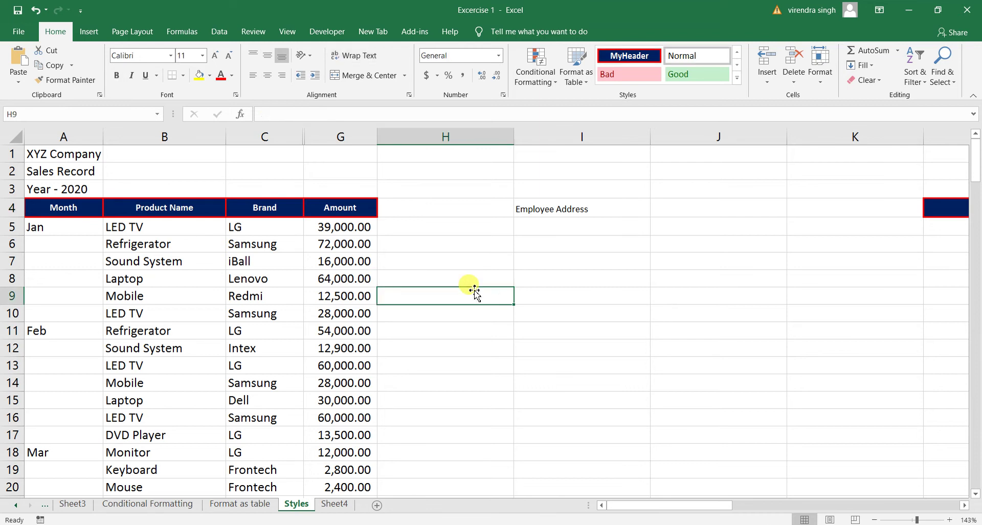
left_click(448, 246)
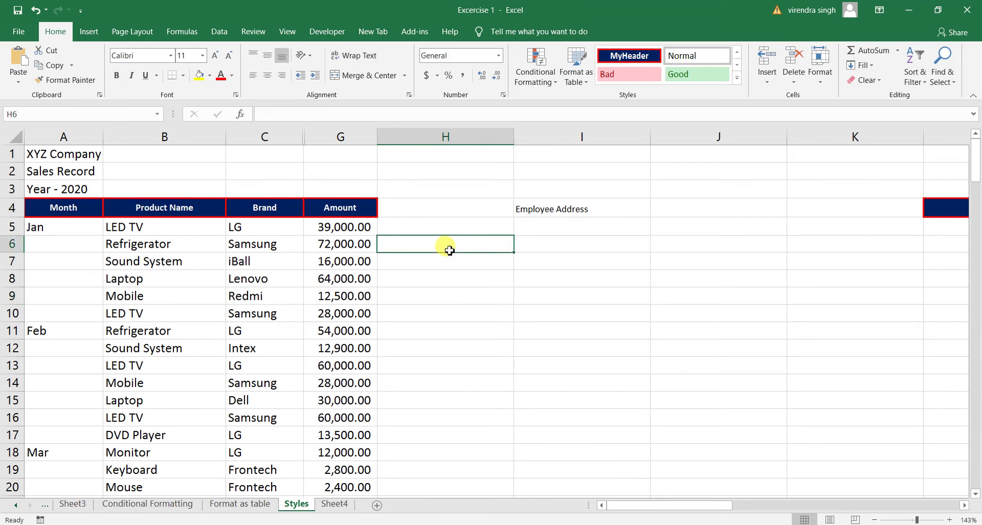
left_click(820, 72)
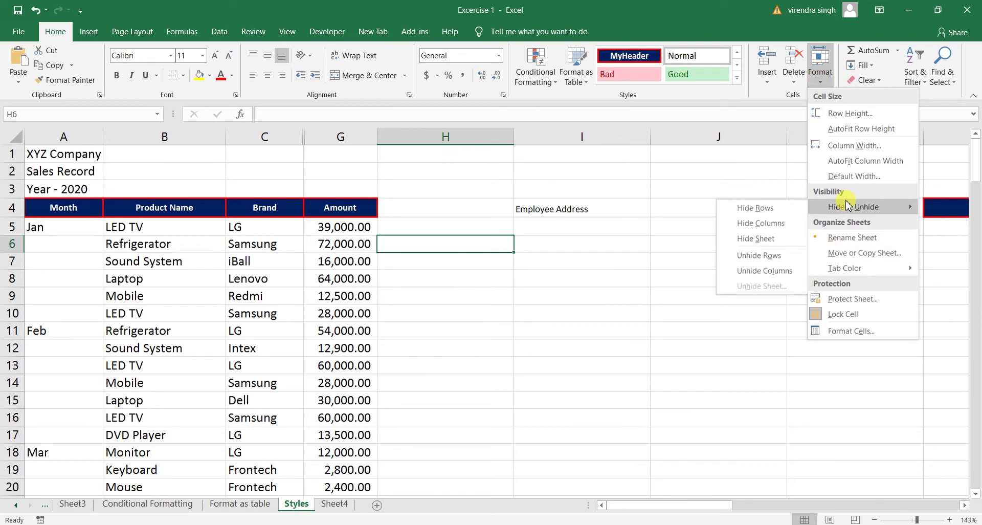
left_click(762, 260)
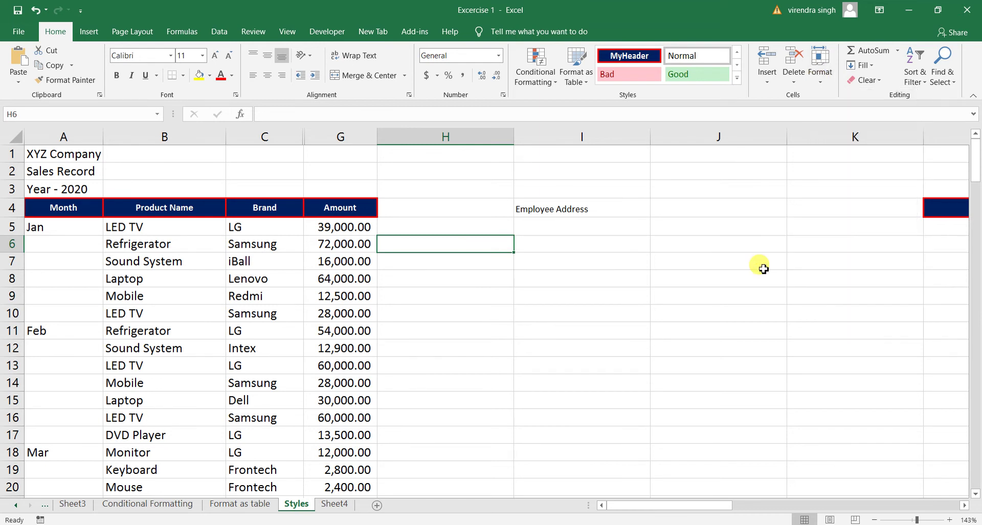
left_click(254, 240)
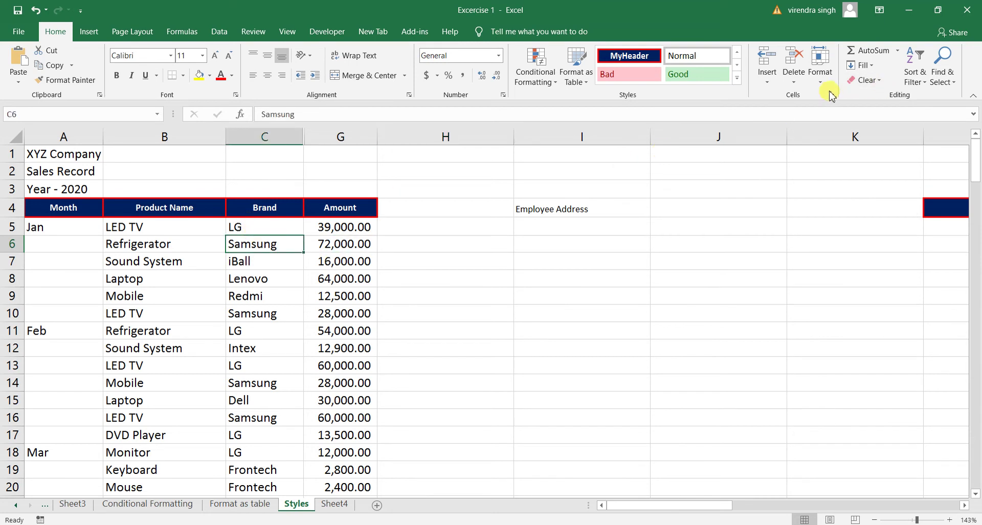
left_click(820, 76)
mouse_move(853, 207)
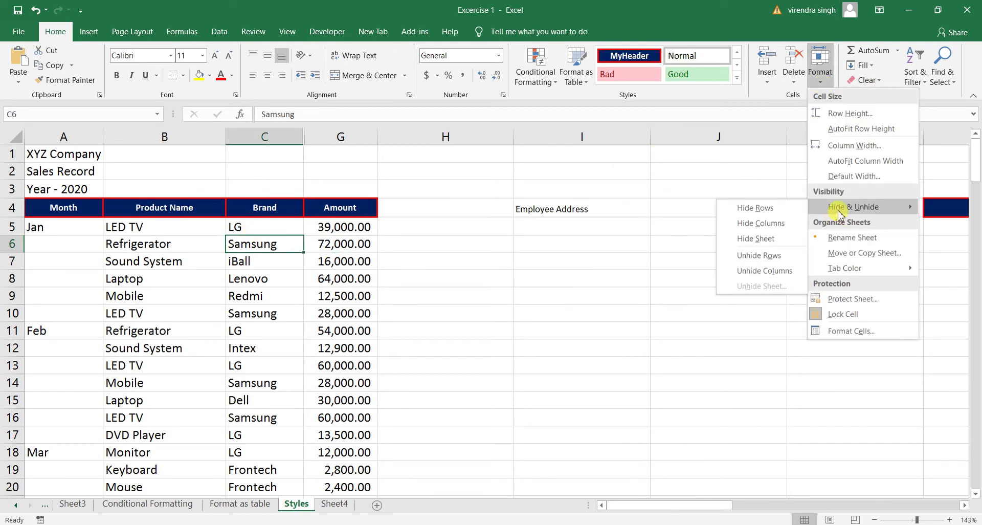
left_click(767, 270)
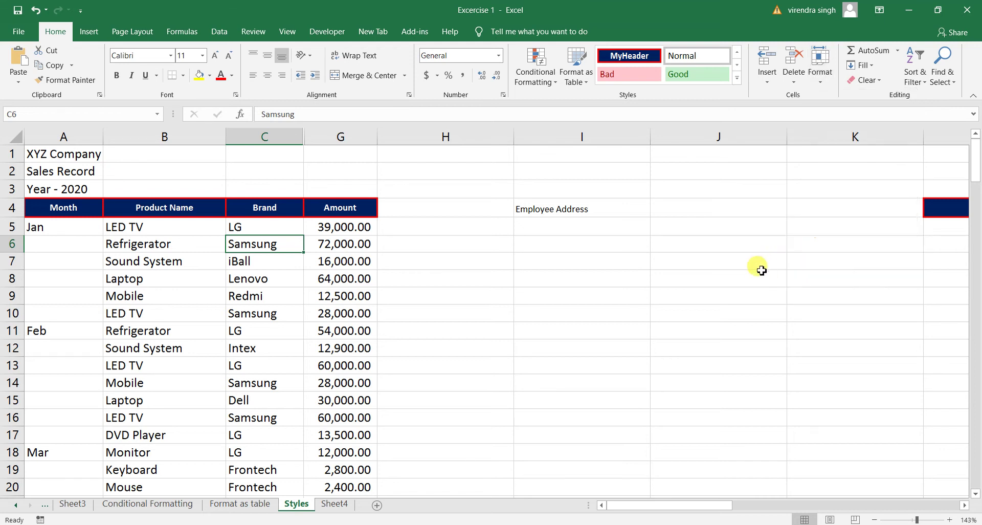
left_click(333, 249)
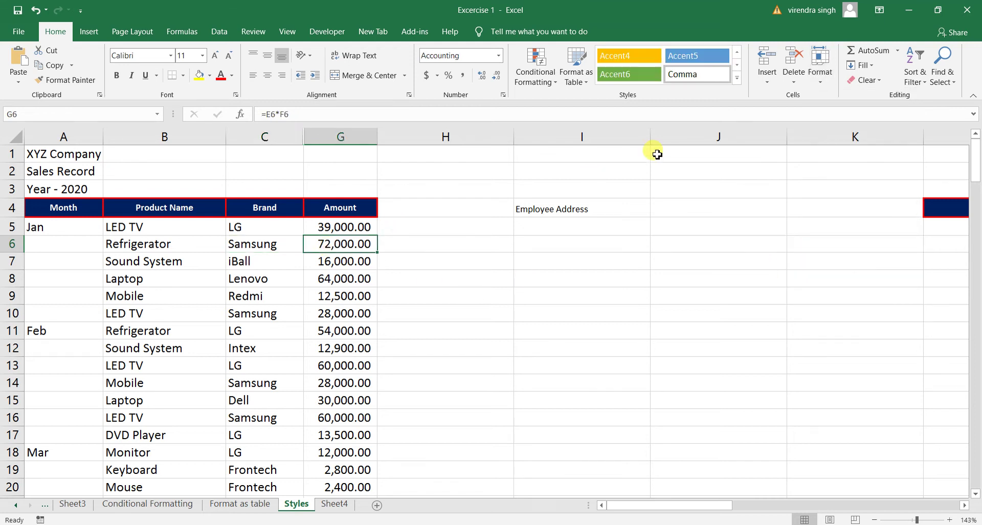
left_click(823, 86)
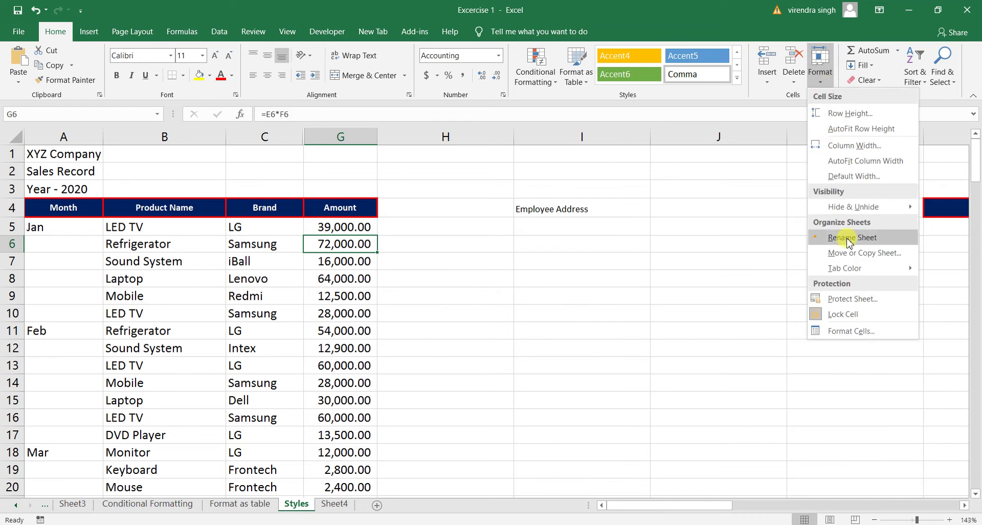
mouse_move(853, 207)
left_click(757, 270)
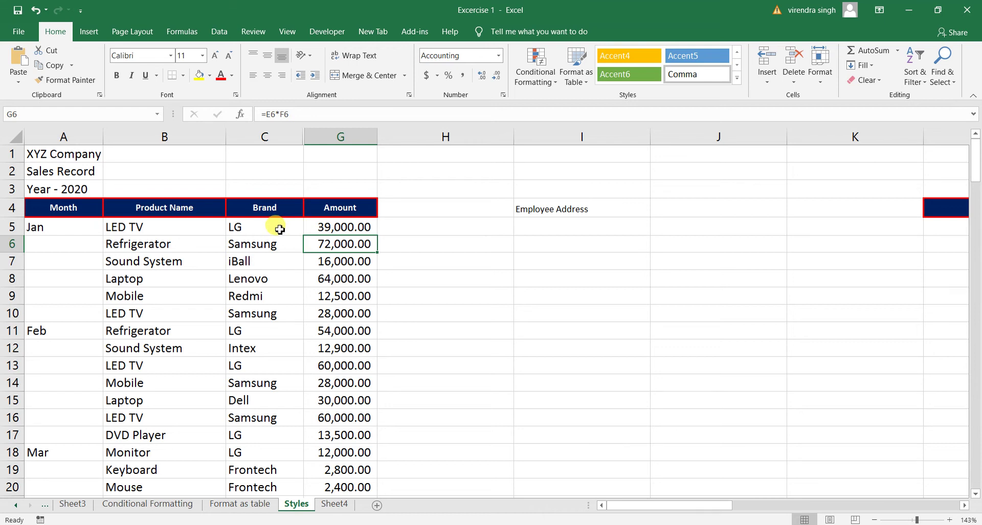
left_click(455, 235)
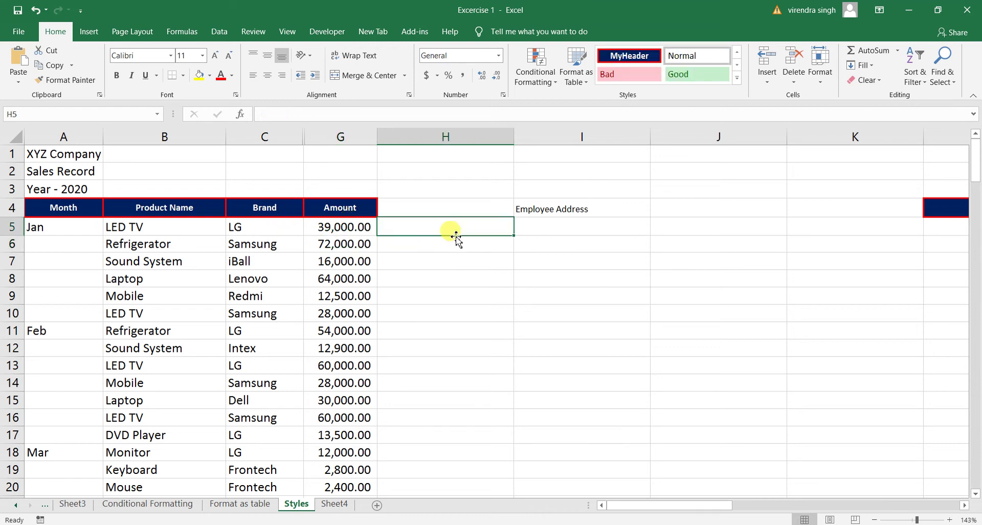
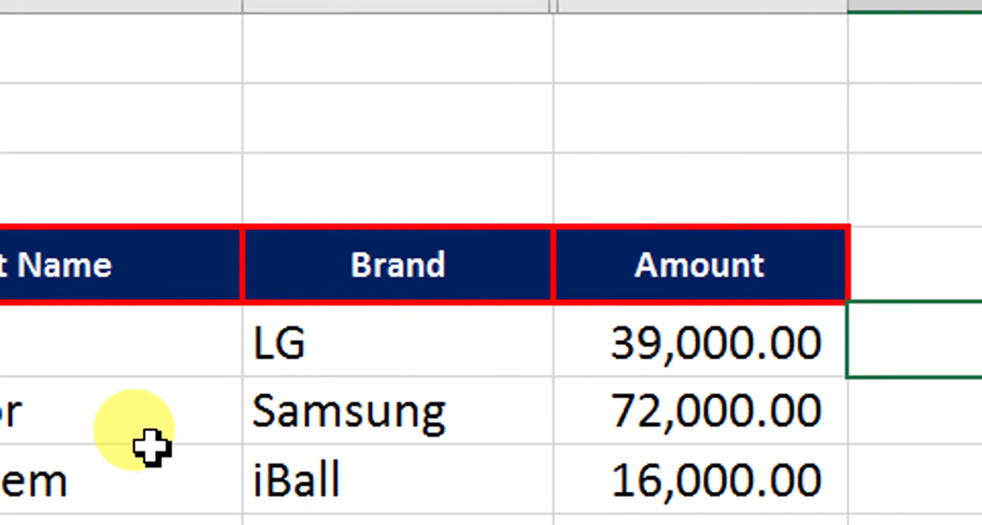
Select the Brand to Amount headers and unhide columns D–F (Sales Executive, Qty, Sales Rate)
left_click(151, 434)
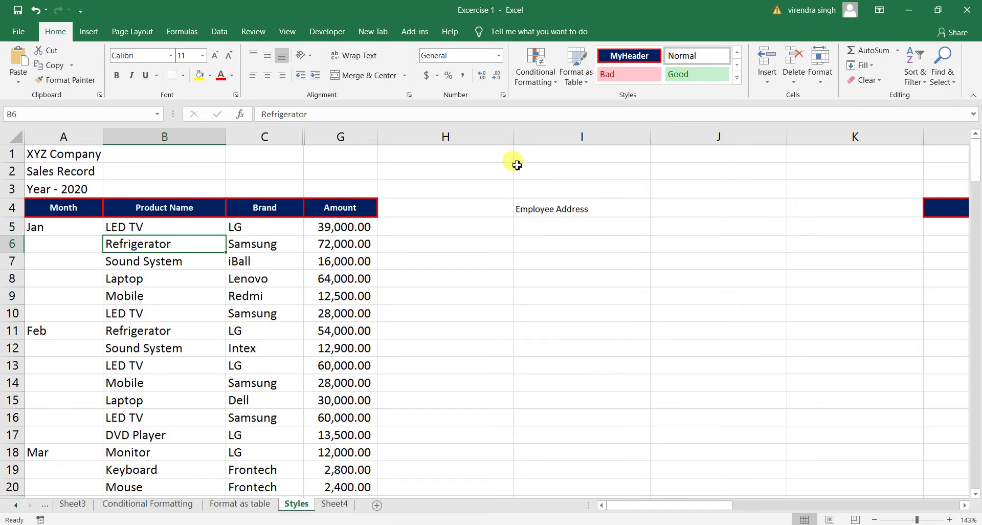
left_click(482, 230)
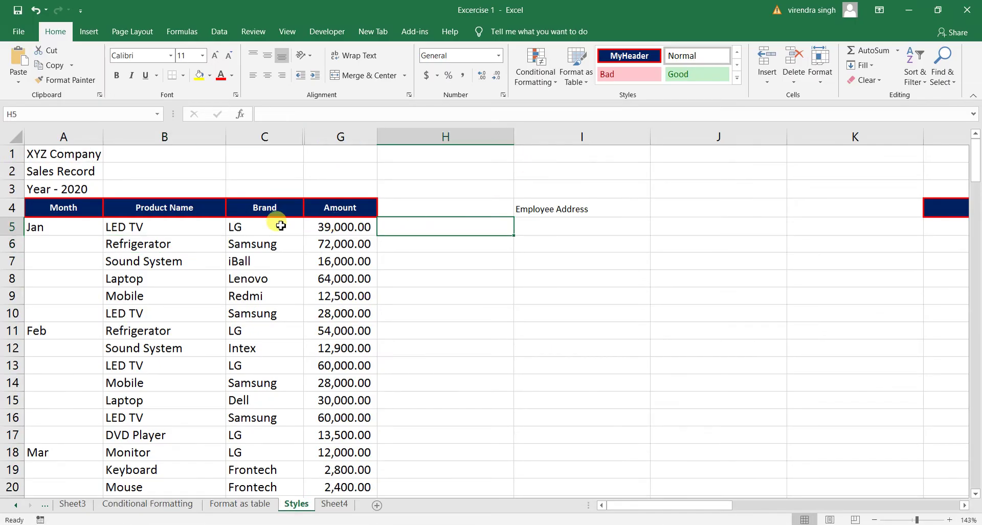
left_click(274, 209)
left_click_drag(274, 210, 333, 210)
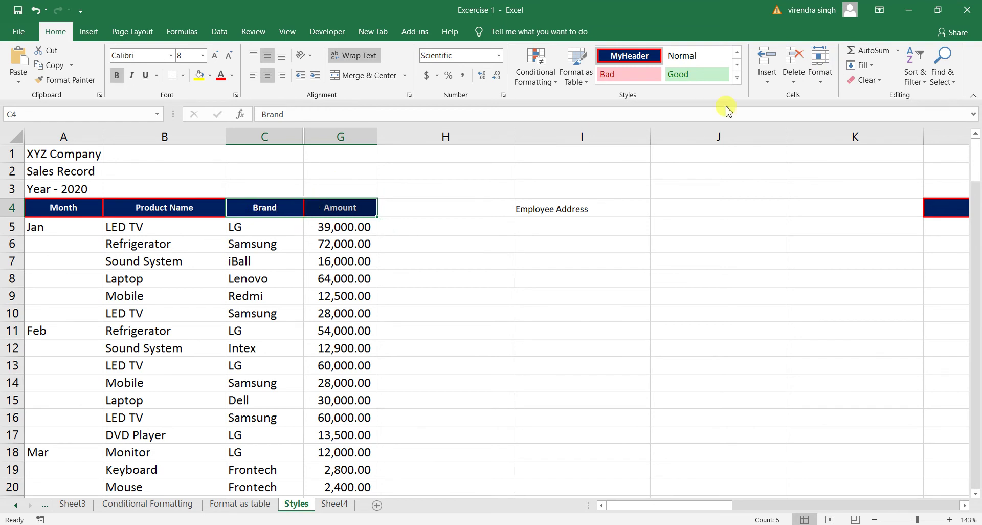
left_click(820, 76)
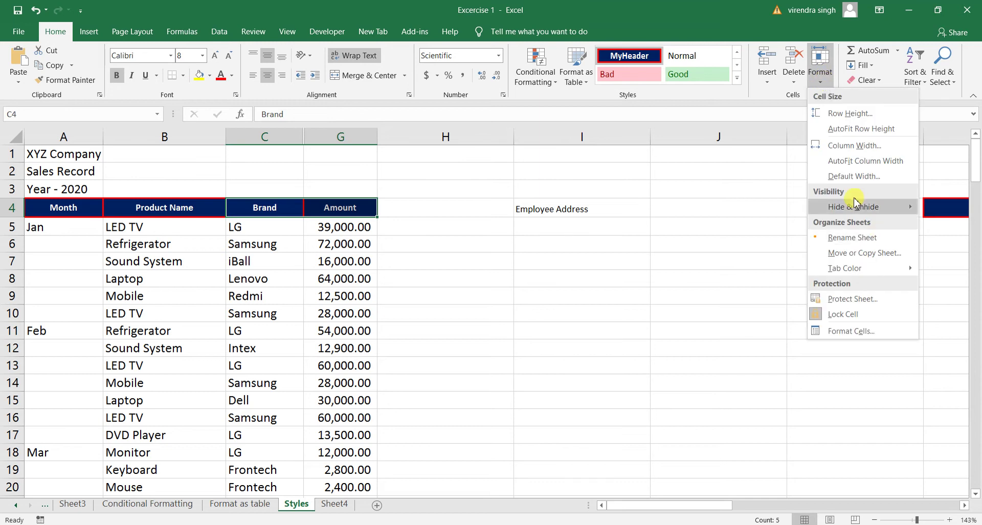
mouse_move(853, 207)
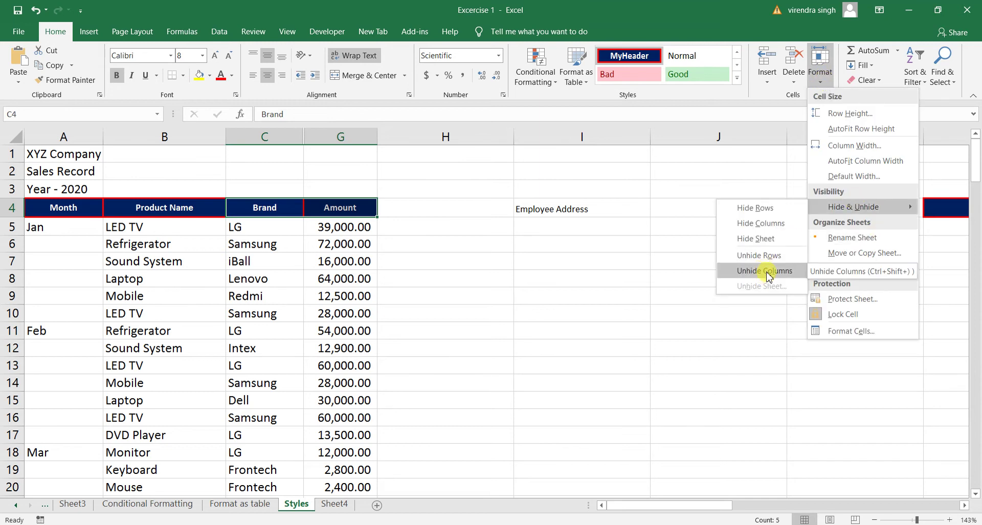
left_click(764, 271)
left_click(767, 276)
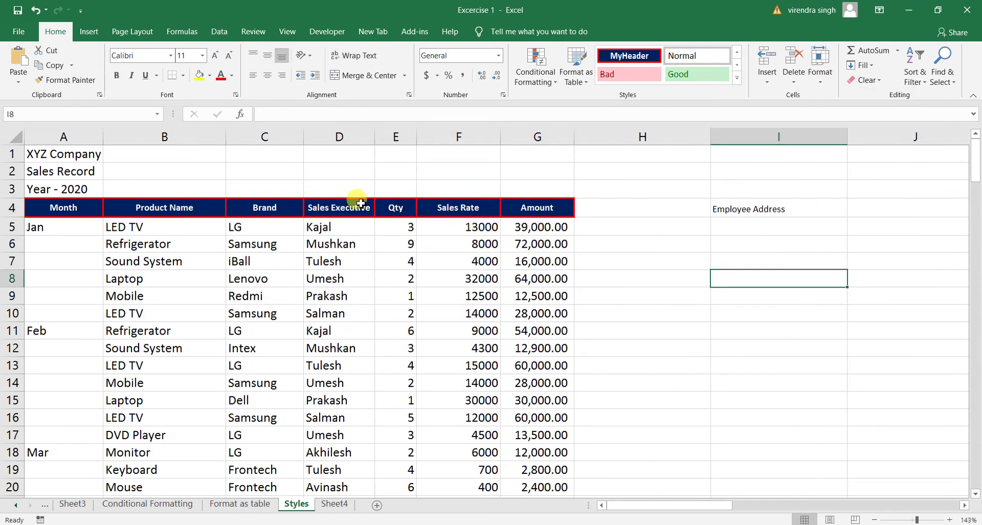
left_click_drag(326, 209, 464, 208)
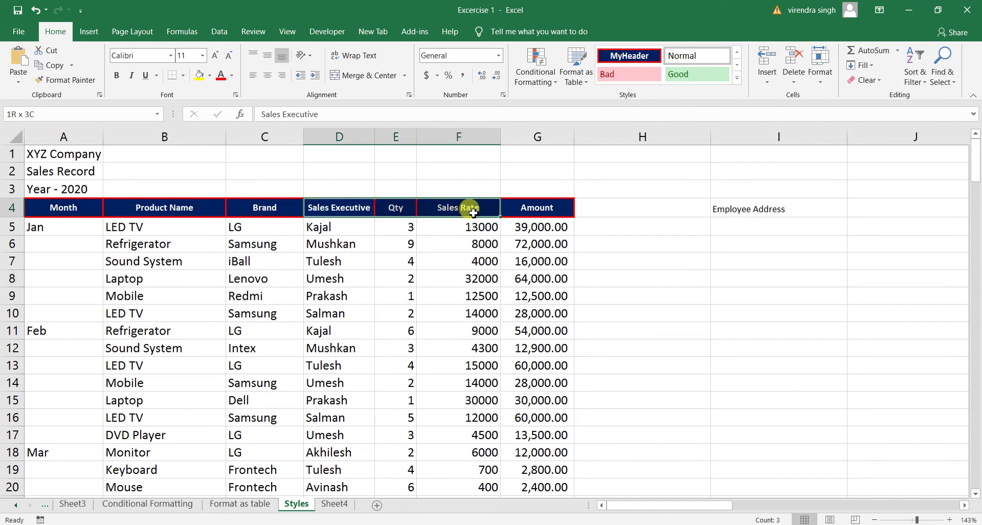
left_click(462, 314)
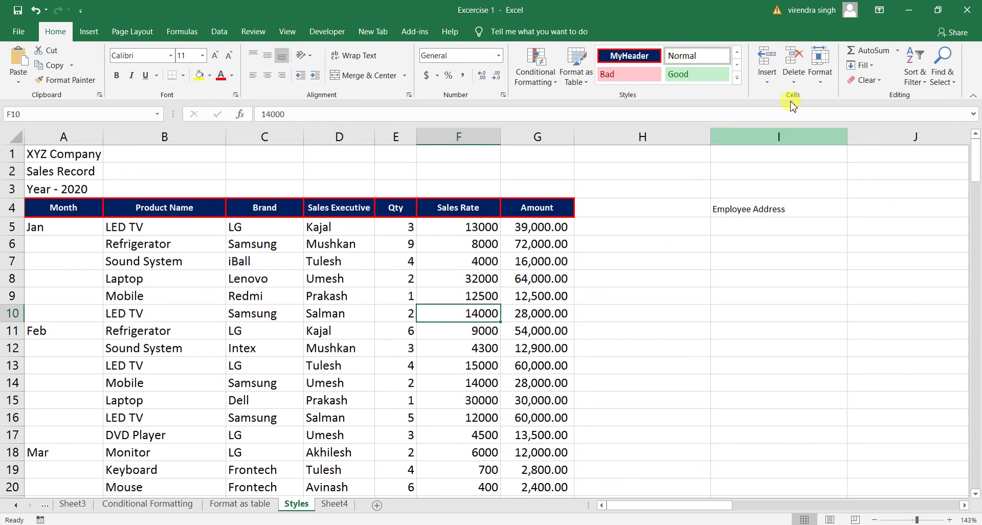
left_click(824, 90)
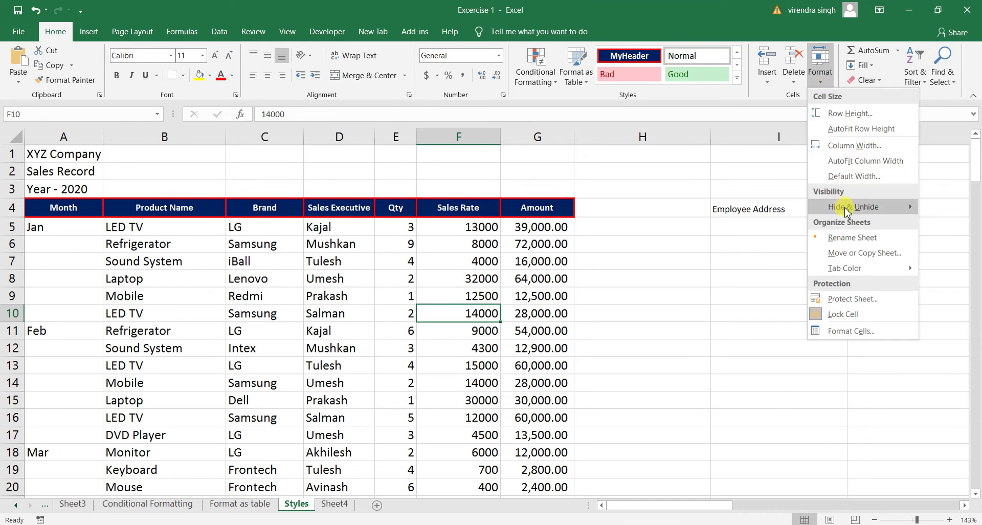
mouse_move(853, 207)
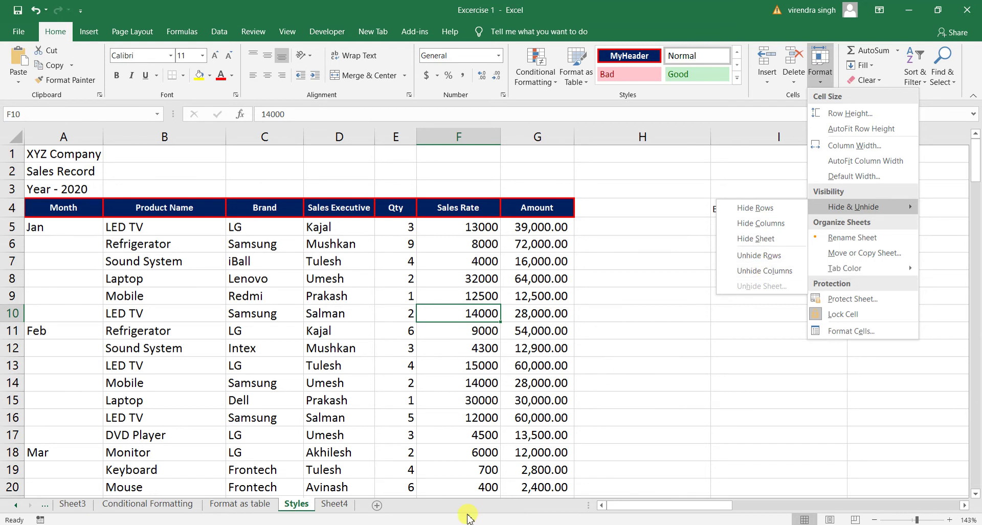
left_click(301, 427)
left_click(302, 427)
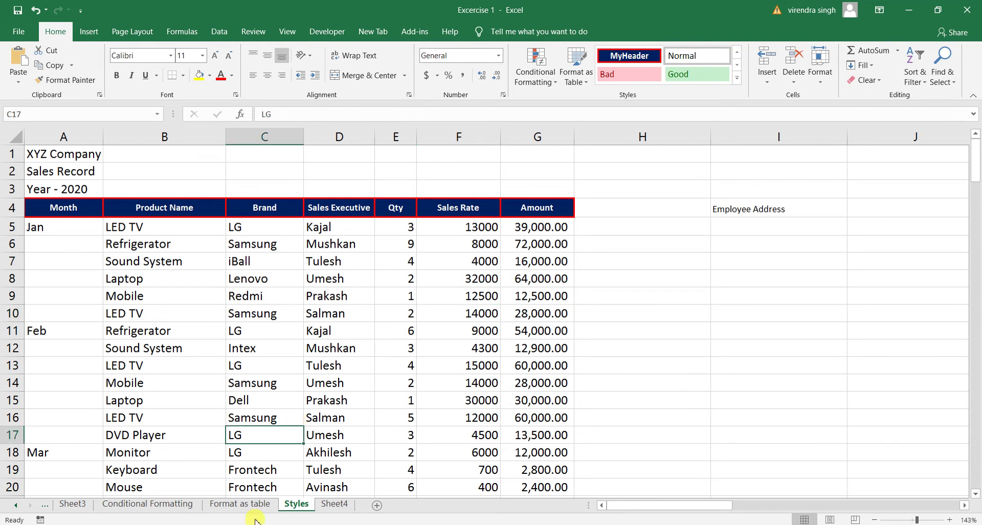
left_click(77, 507)
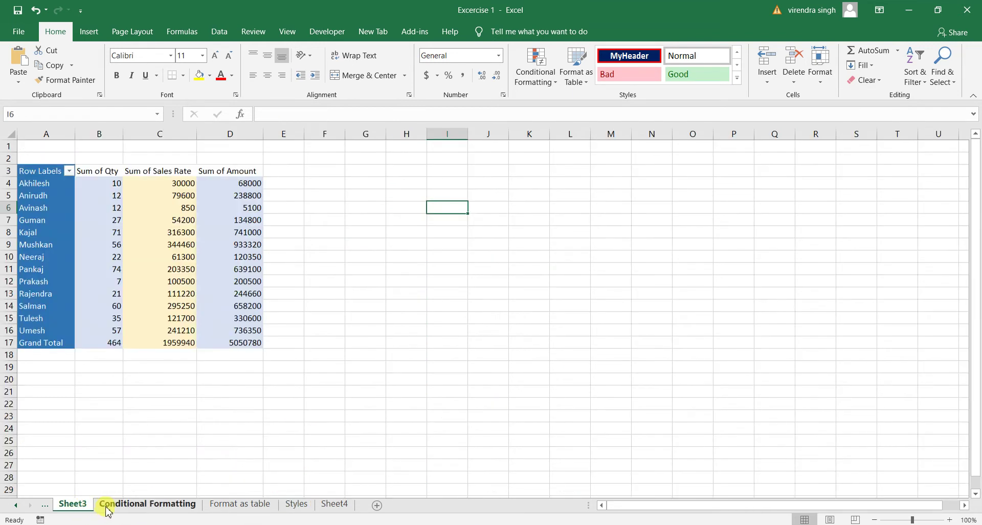
left_click(149, 506)
left_click(239, 505)
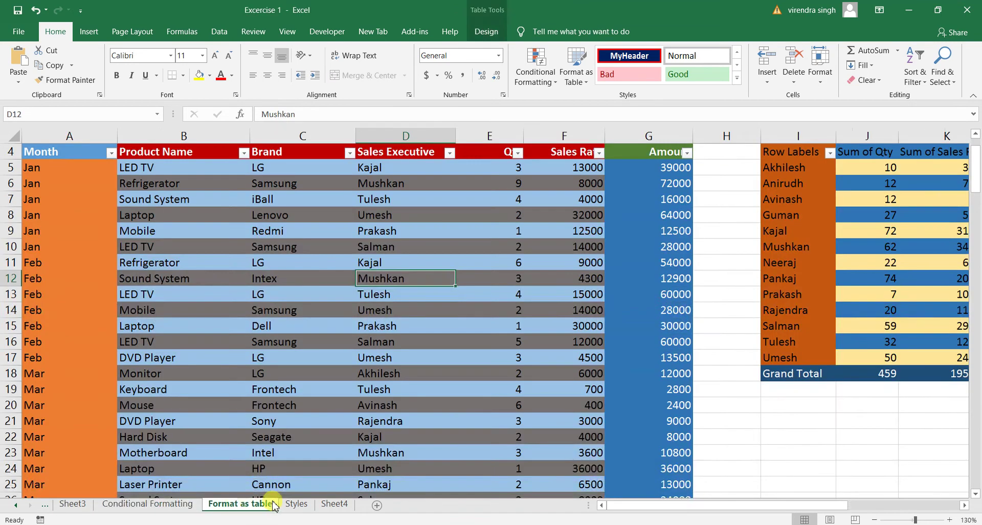
left_click(294, 505)
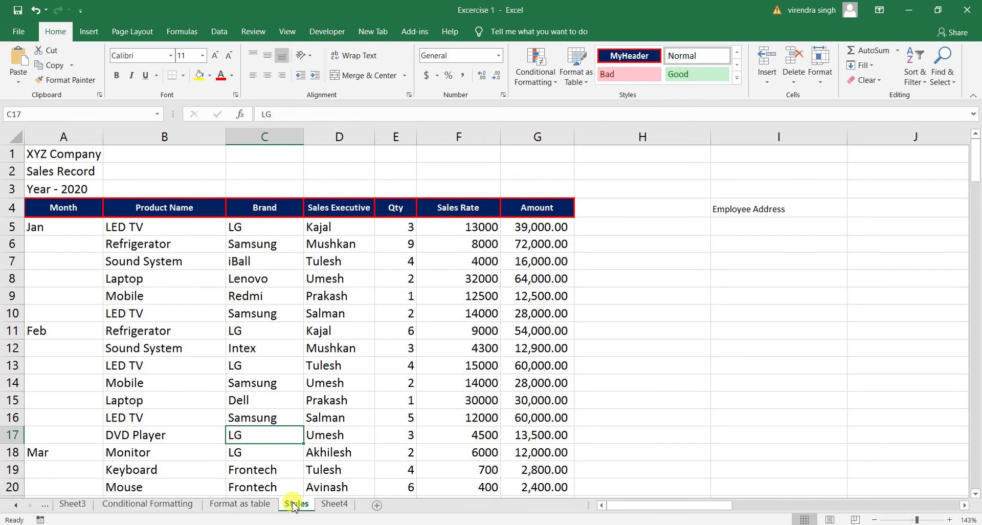
key("ctrl+Page_Up")
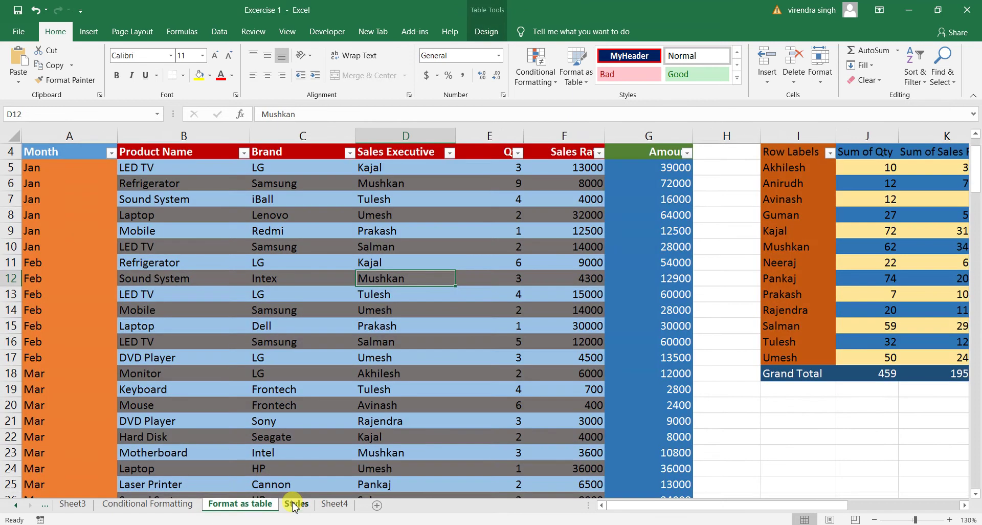
key("ctrl+Page_Up")
key("ctrl+Page_Up")
key("ctrl+Page_Up")
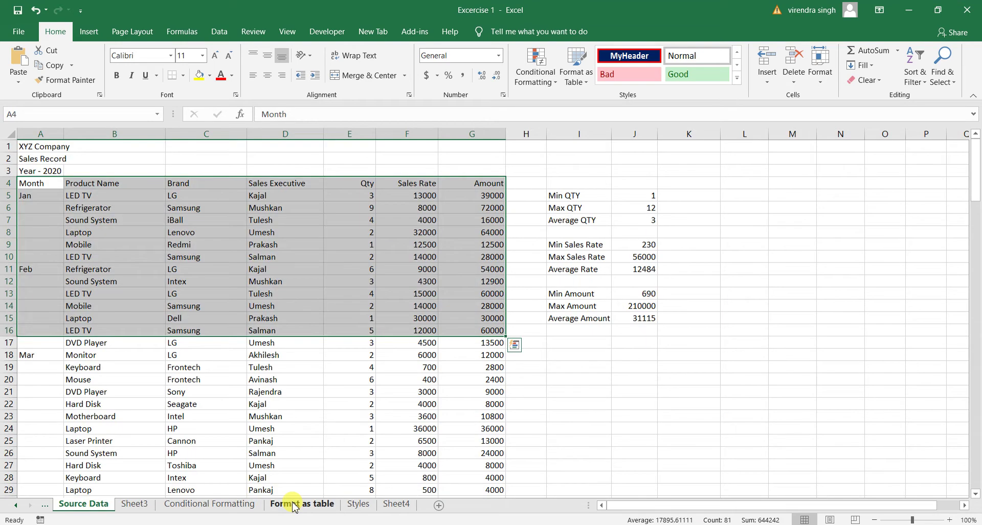
key("ctrl+Page_Up")
key("ctrl+Page_Up")
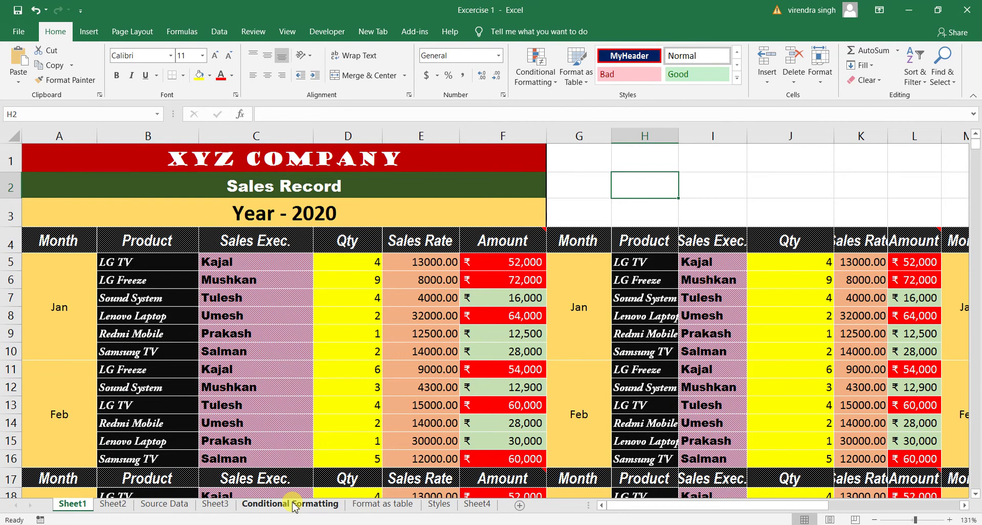
key("ctrl+Page_Down")
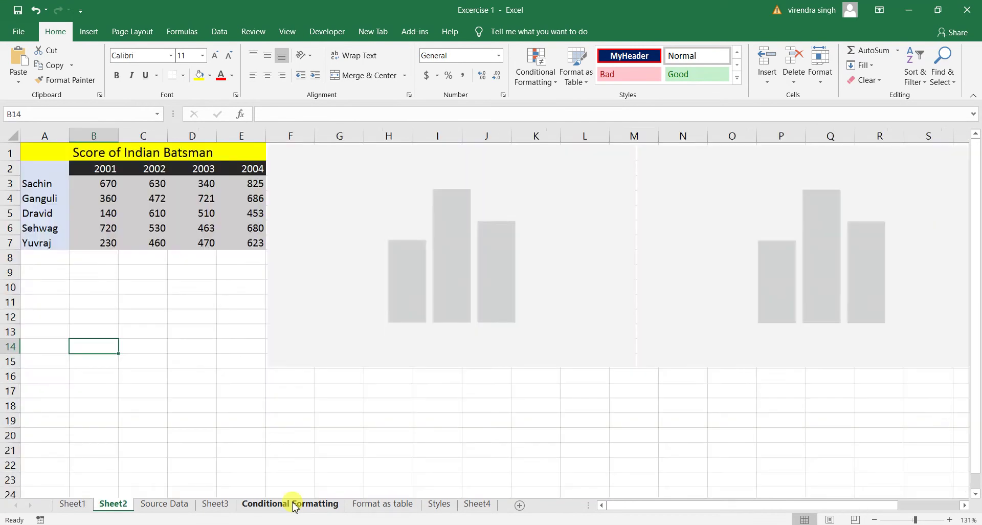
key("ctrl+Page_Down")
key("ctrl+Page_Down")
key("ctrl+Page_Down")
key("ctrl+Page_Down")
key("ctrl+Page_Down")
key("ctrl+Page_Down")
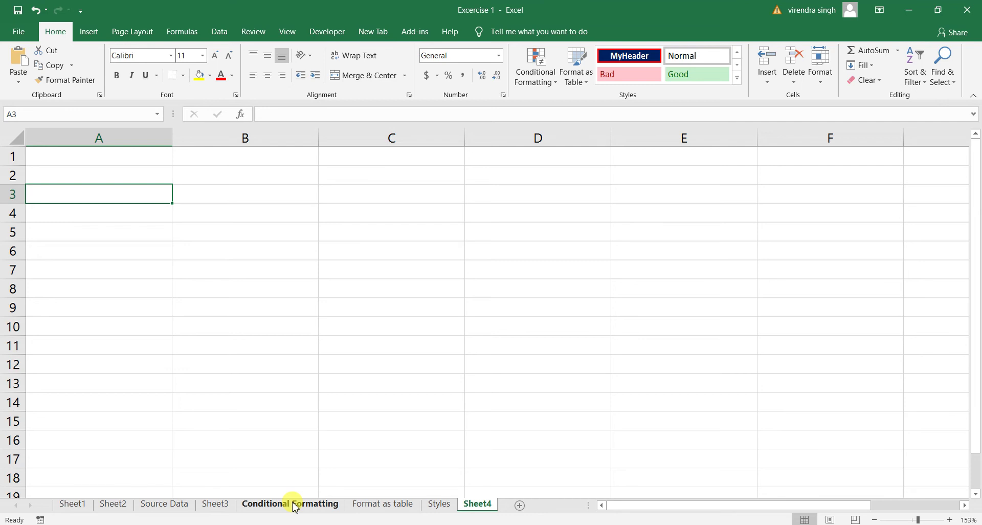
left_click(445, 505)
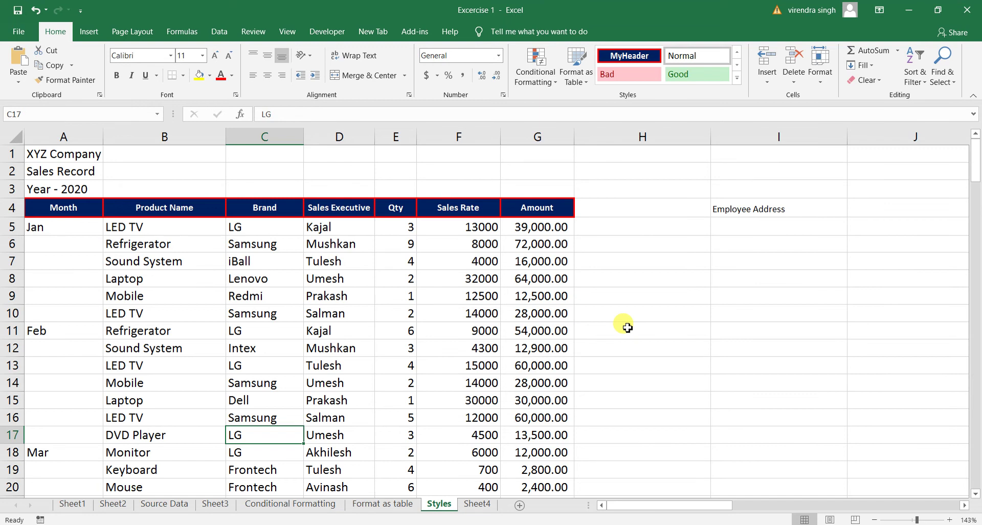
Hide the Styles sheet using Format > Hide & Unhide > Hide Sheet
left_click(793, 86)
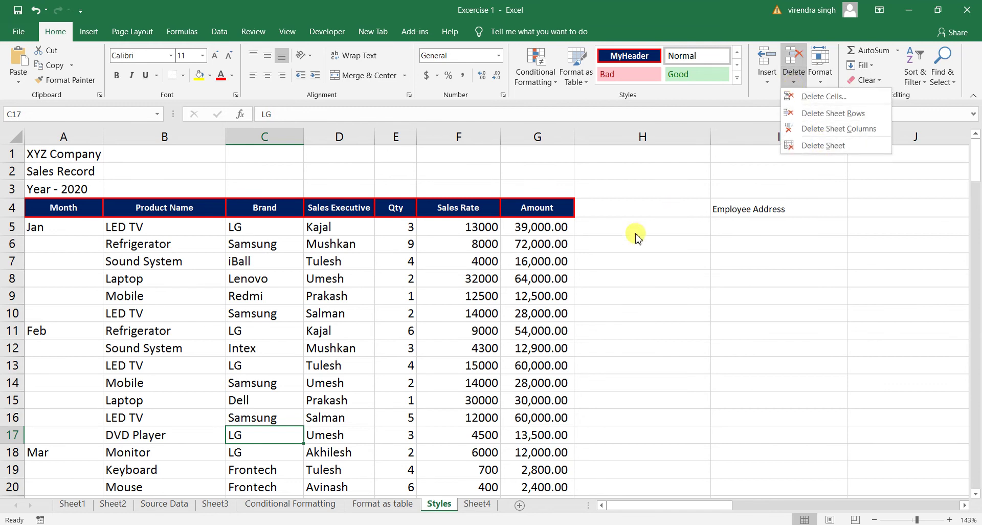
left_click(676, 229)
left_click(675, 230)
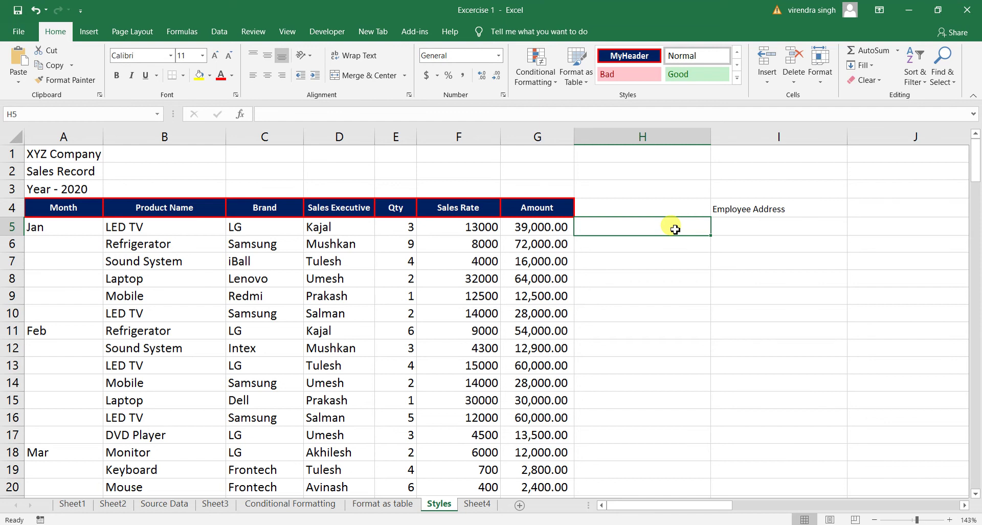
left_click(820, 84)
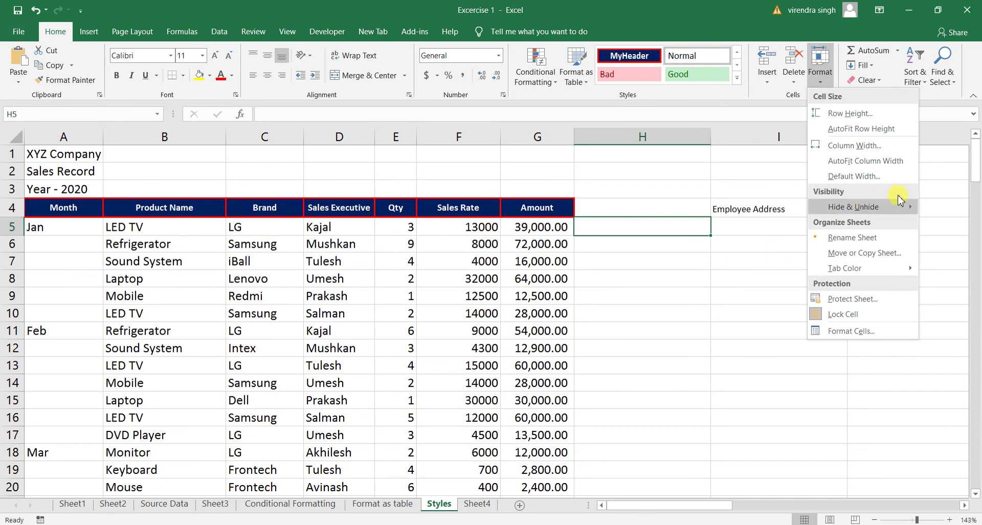
mouse_move(858, 207)
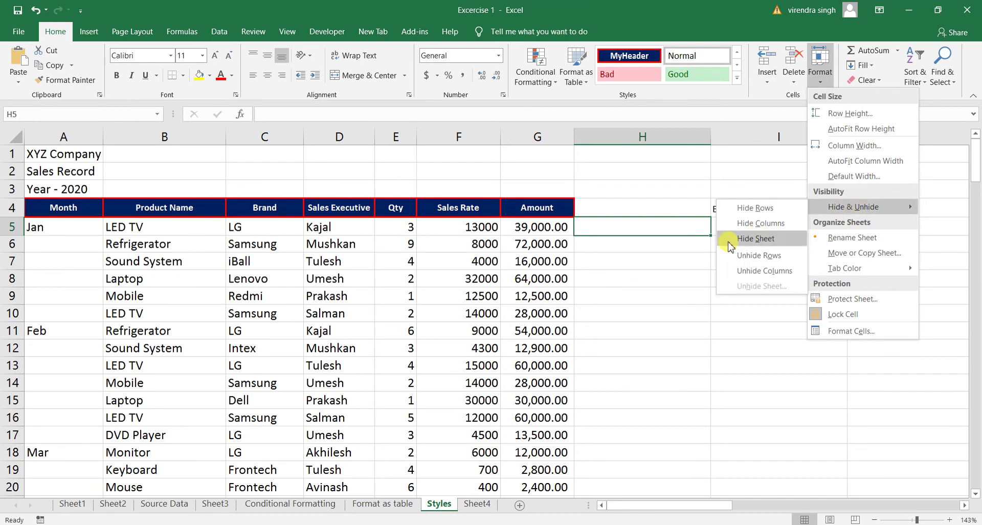
left_click(439, 505)
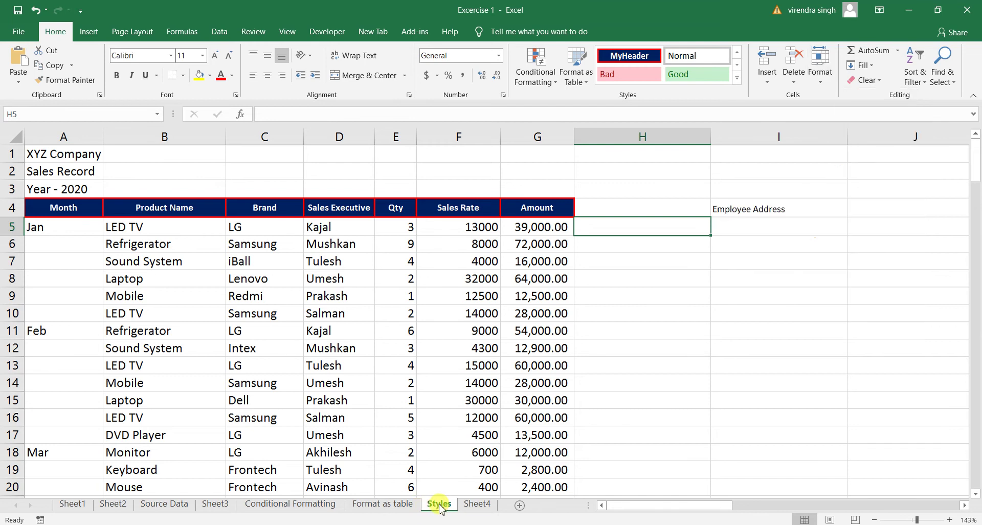
left_click(820, 76)
mouse_move(860, 207)
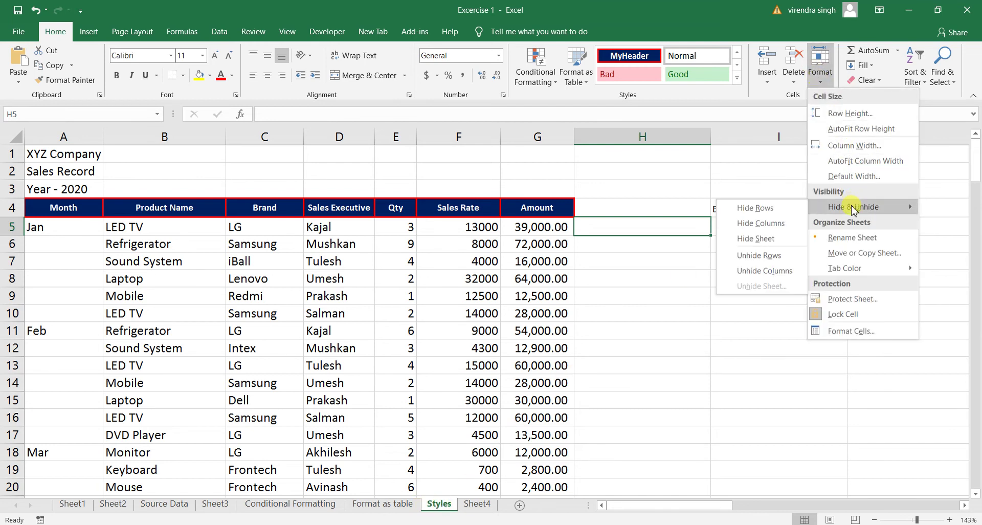
left_click(757, 238)
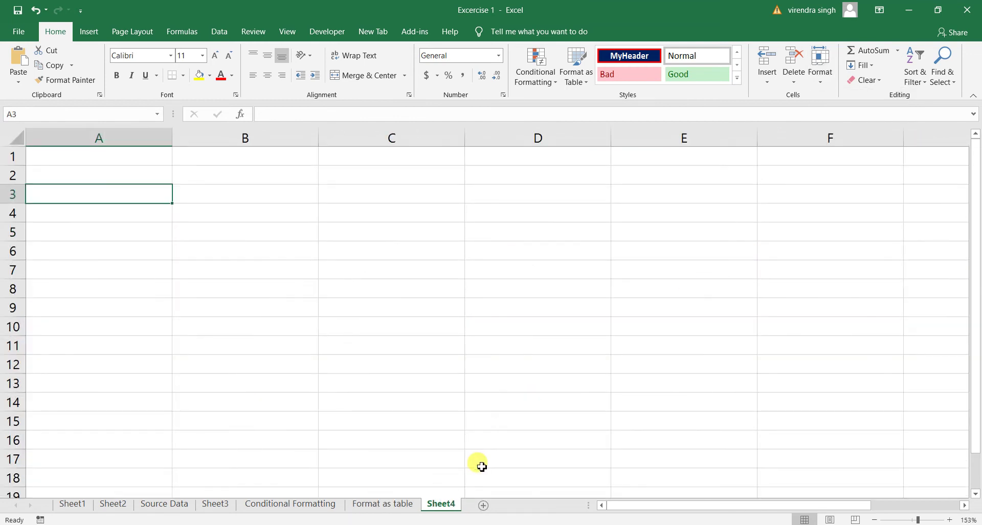
Go to Sheet4 and hide it too
left_click(400, 505)
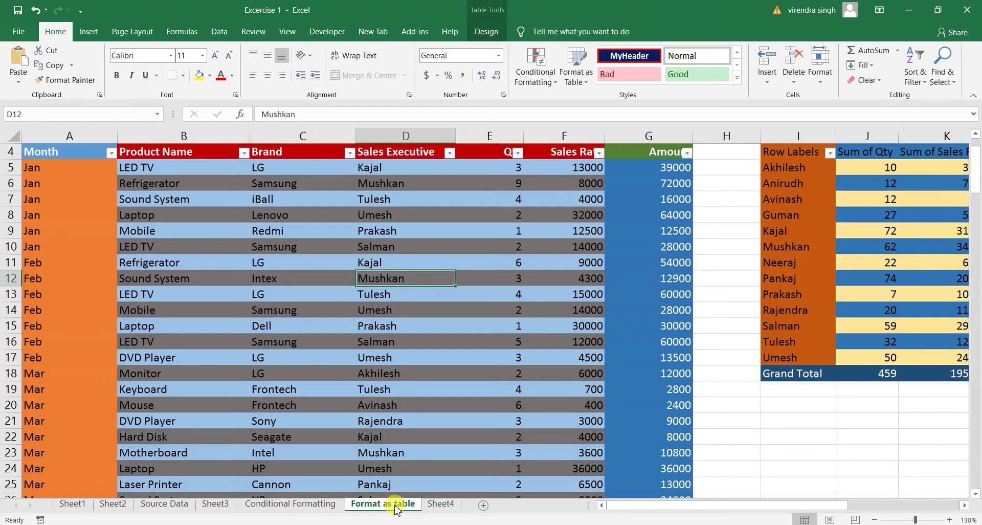
left_click(443, 507)
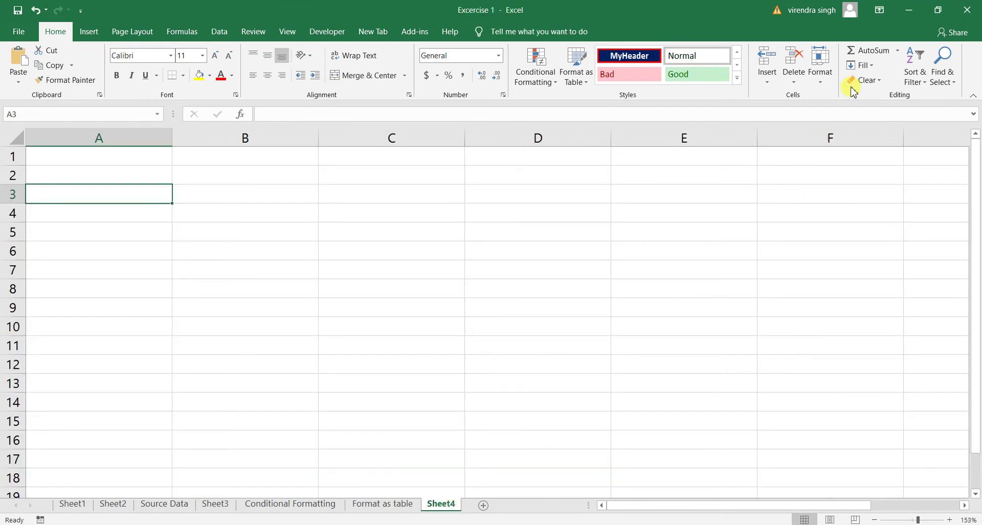
left_click(815, 90)
mouse_move(854, 206)
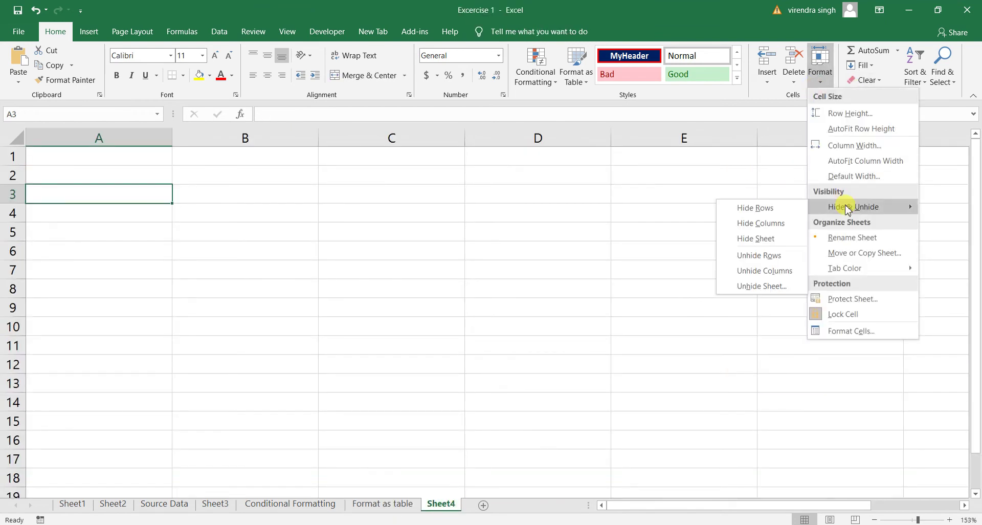
left_click(755, 237)
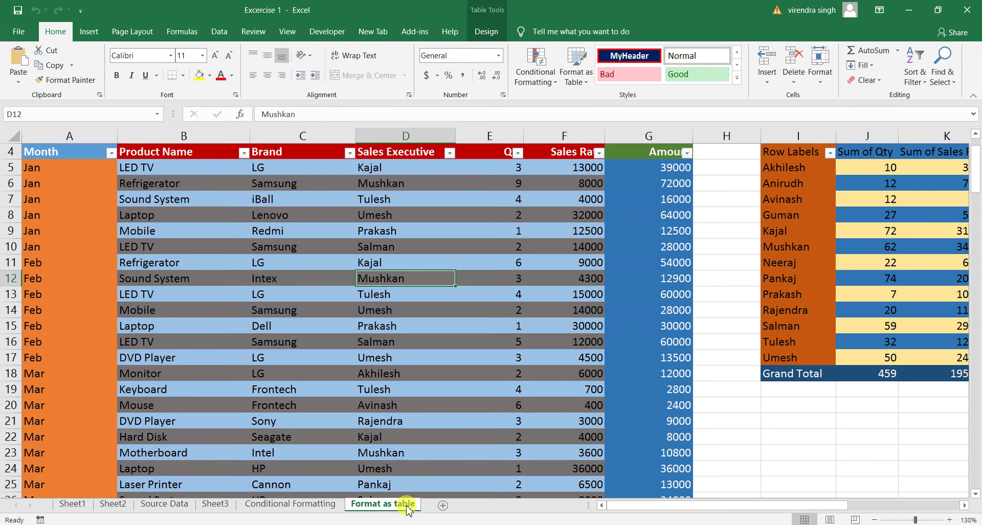
Unhide the Styles sheet from the Unhide list, leaving Sheet4 hidden
left_click(821, 85)
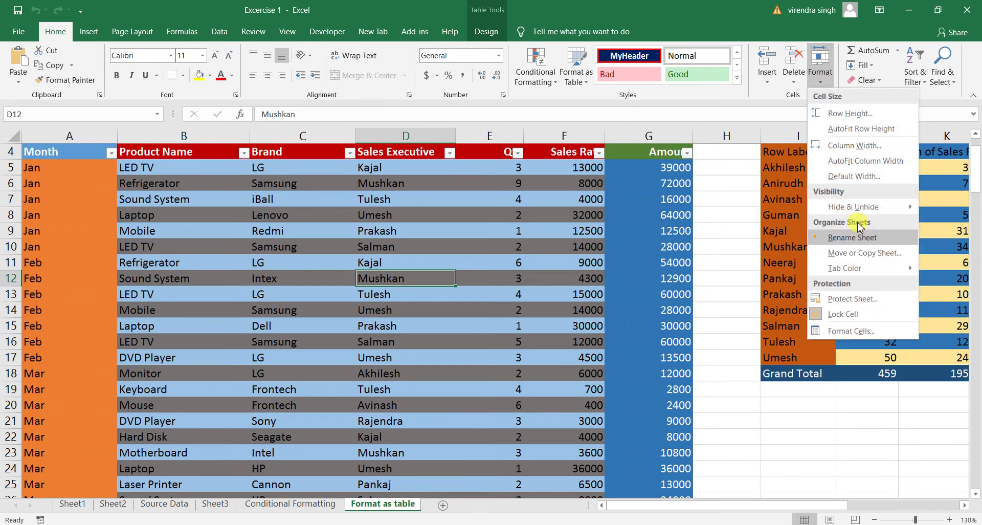
mouse_move(853, 207)
left_click(744, 288)
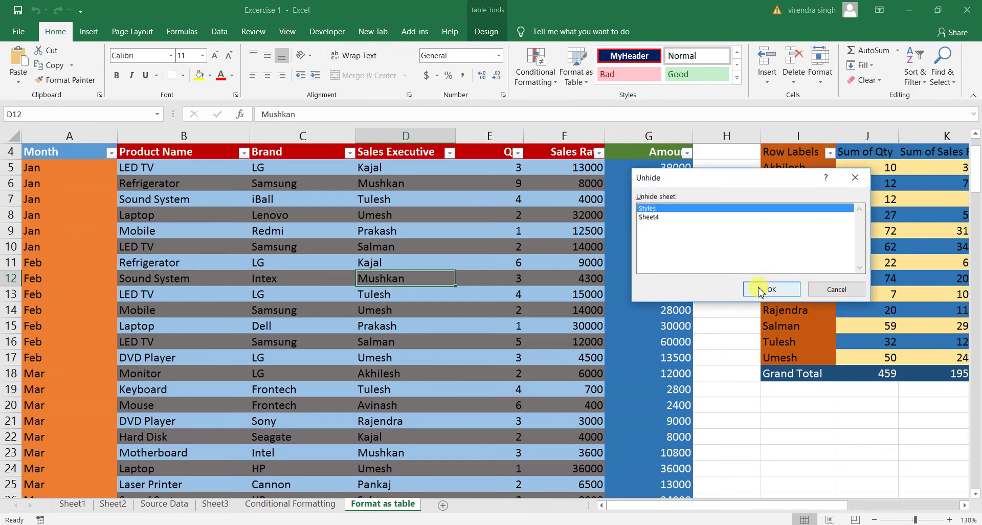
left_click(670, 217)
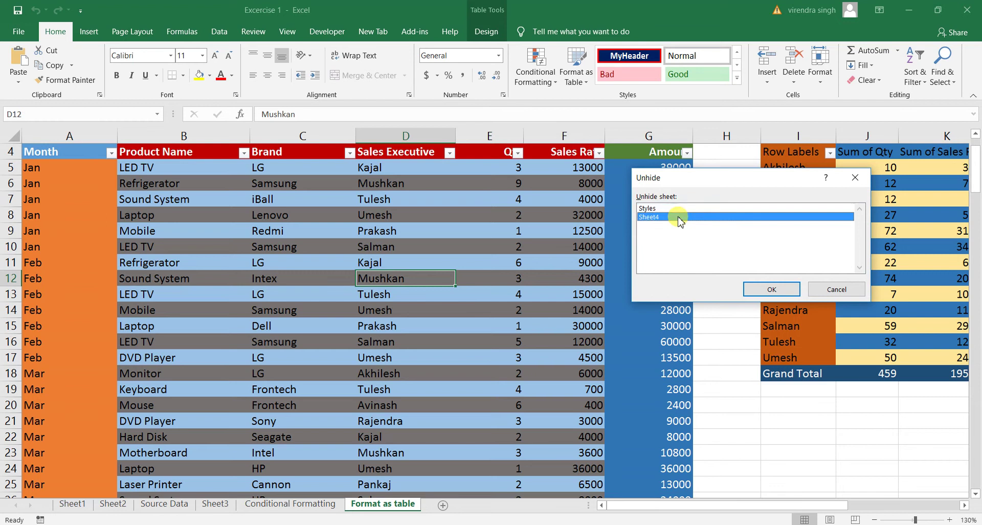
left_click(671, 209)
left_click(665, 217)
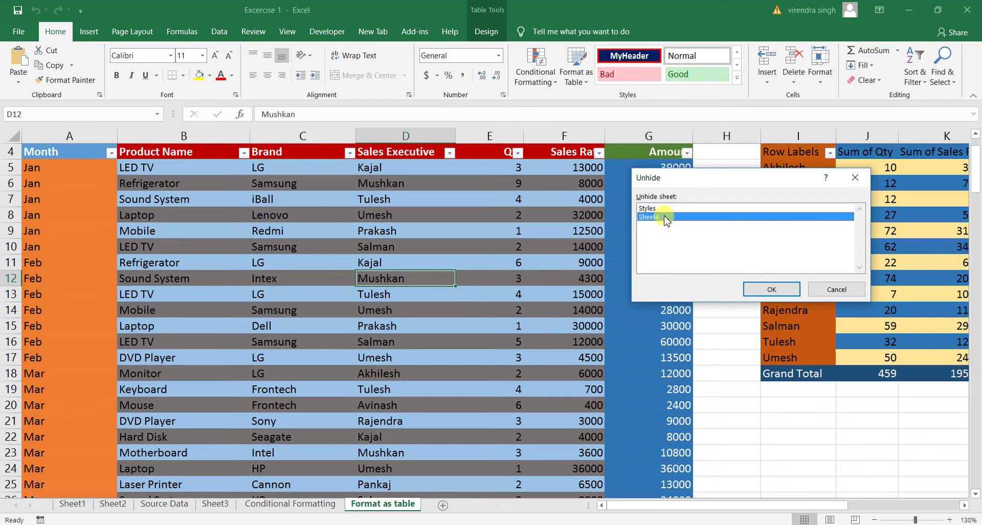
left_click(660, 208)
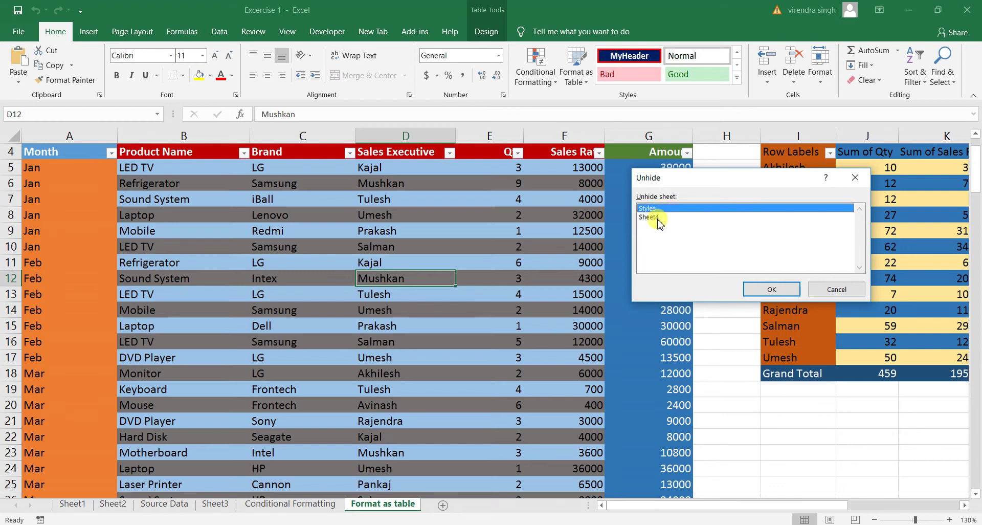
left_click(658, 218)
left_click(653, 209)
left_click(772, 290)
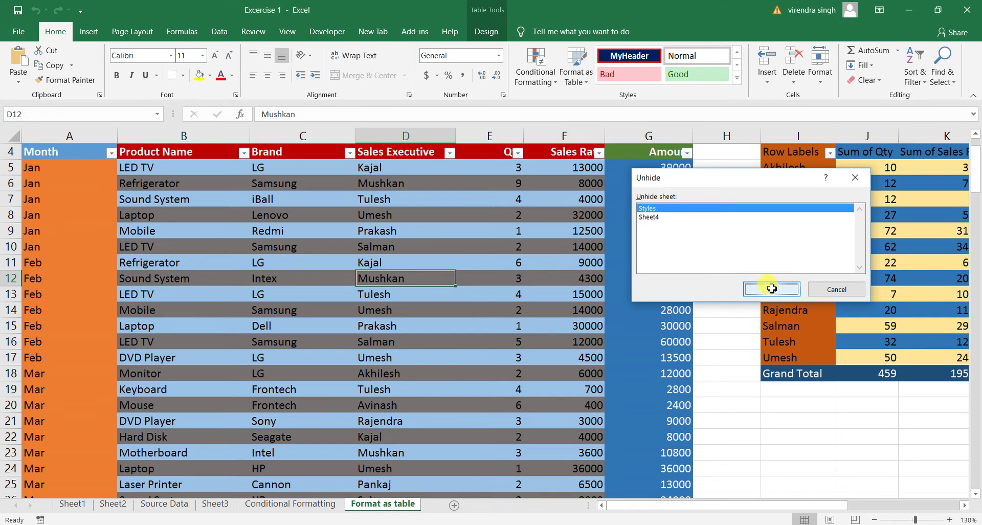
left_click(433, 365)
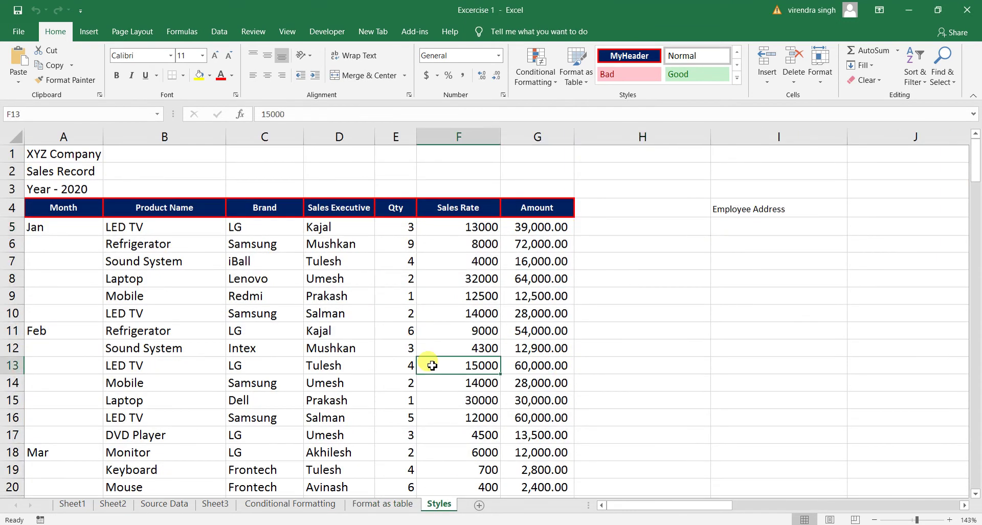
left_click(383, 503)
Unhide Sheet4 via Format > Hide & Unhide > Unhide Sheet, then return to Styles
left_click(439, 504)
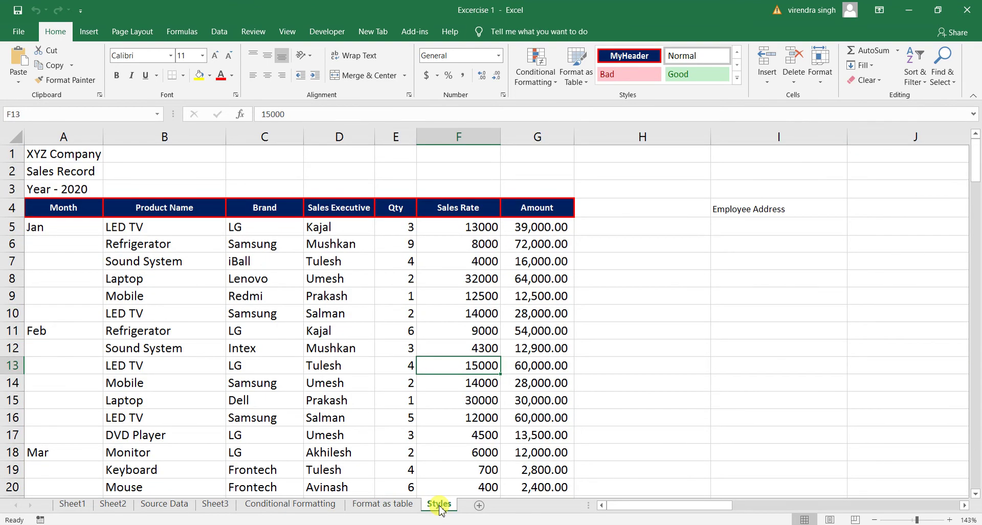
left_click(817, 90)
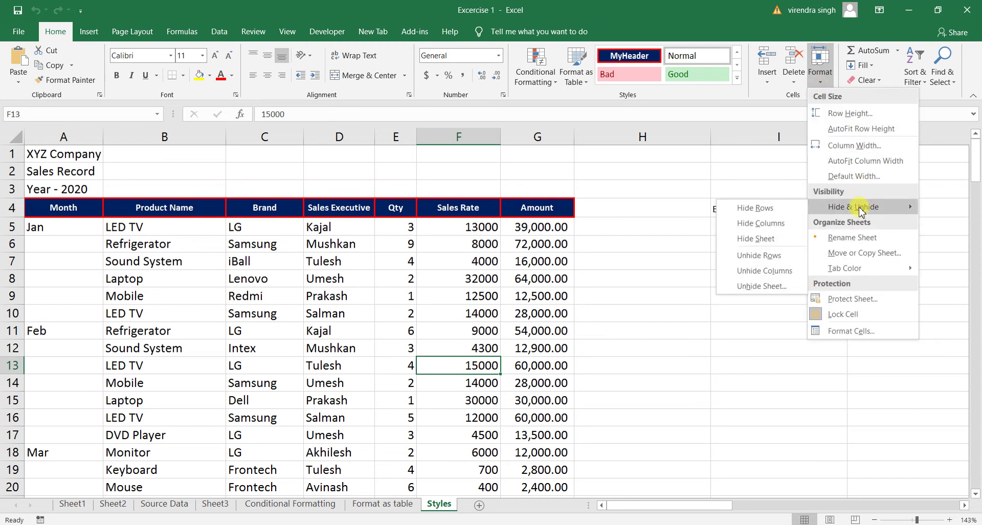
left_click(753, 286)
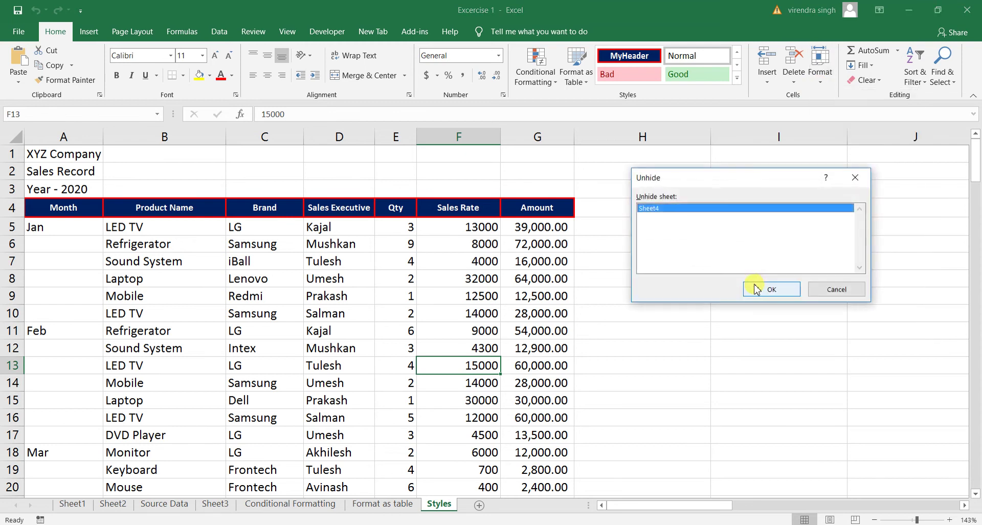
left_click(772, 289)
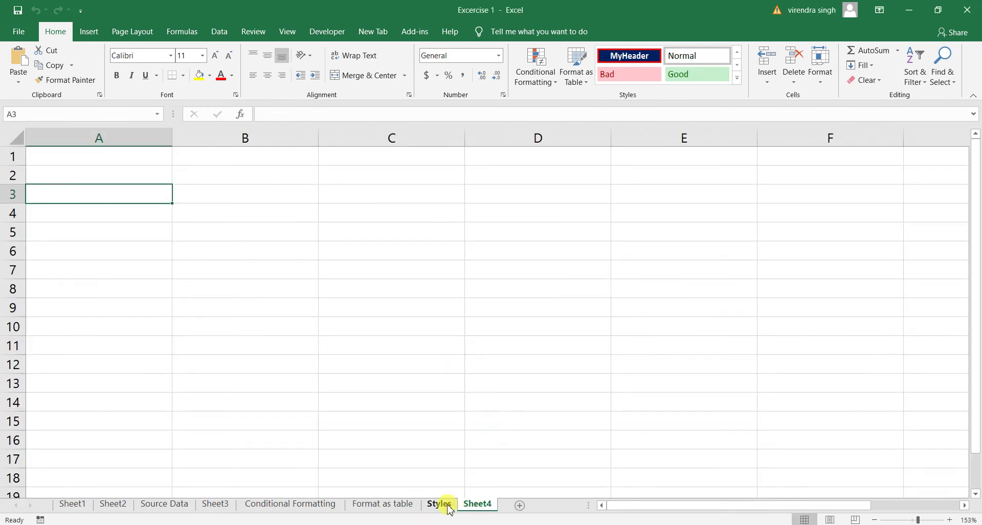
left_click(449, 508)
left_click(702, 223)
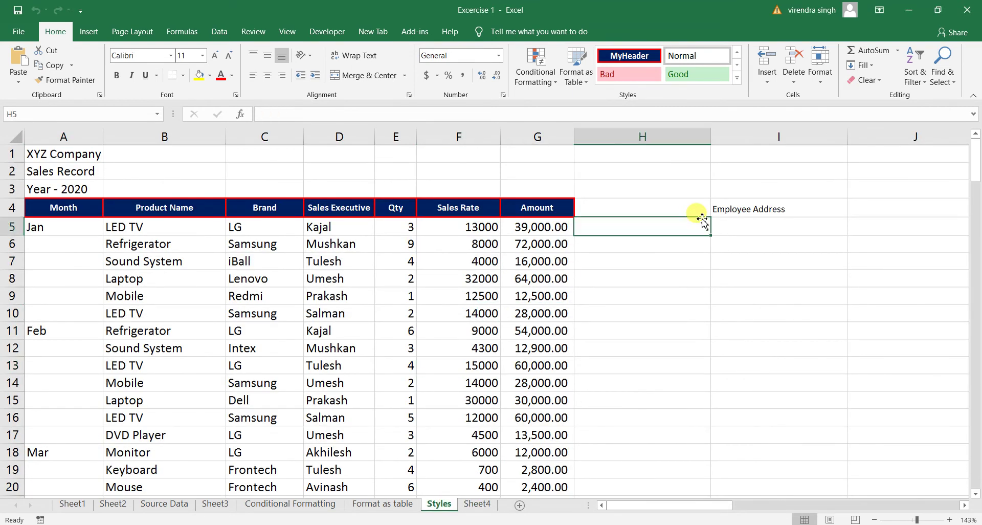
left_click(820, 71)
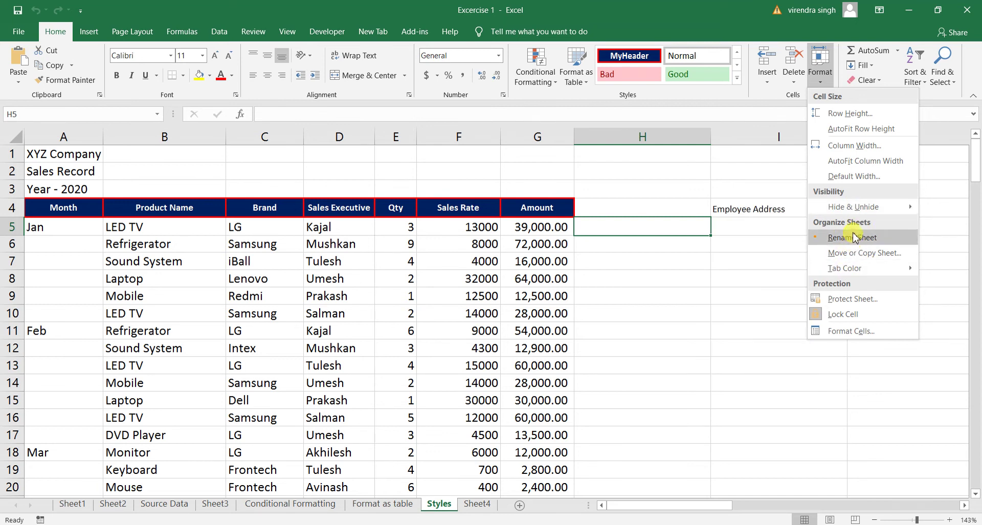
left_click(642, 353)
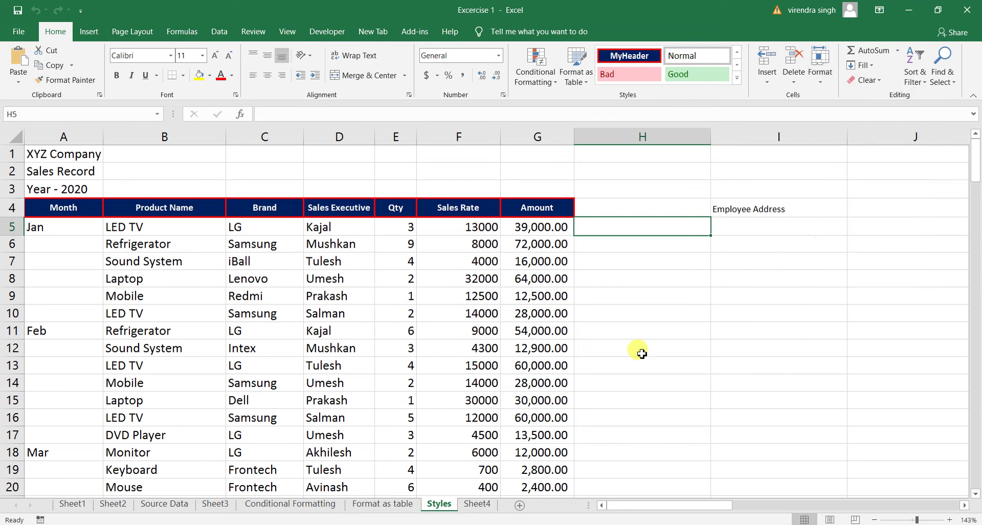
left_click(642, 353)
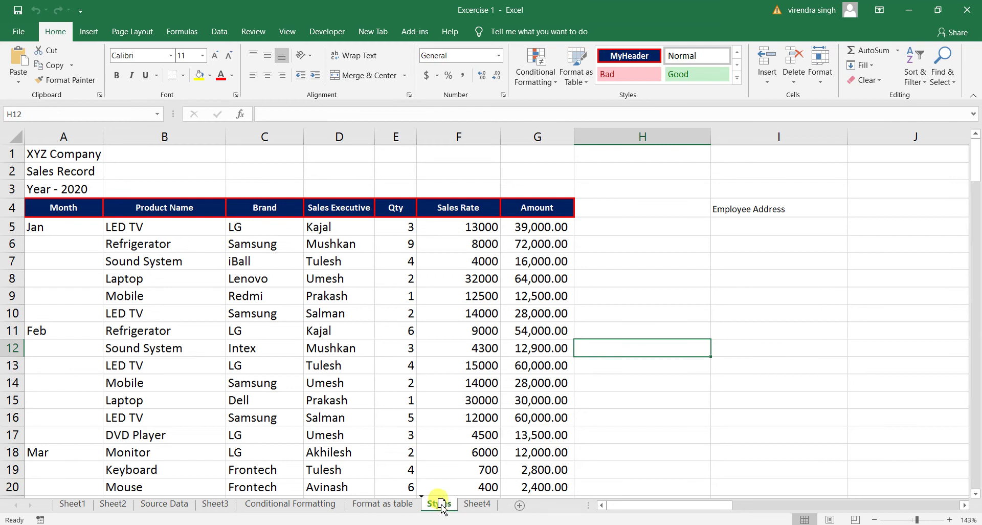
left_click_drag(441, 507, 199, 493)
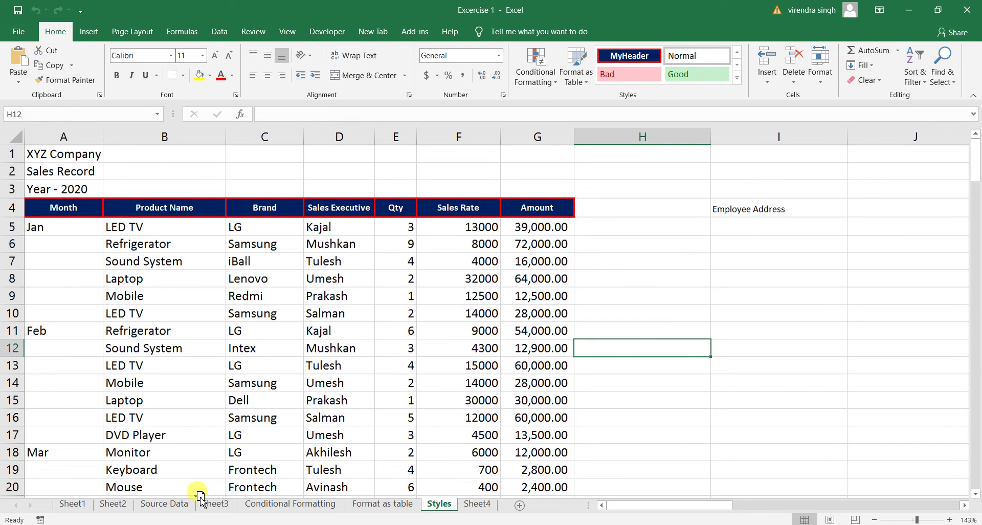
left_click_drag(199, 495, 206, 496)
left_click_drag(205, 495, 206, 497)
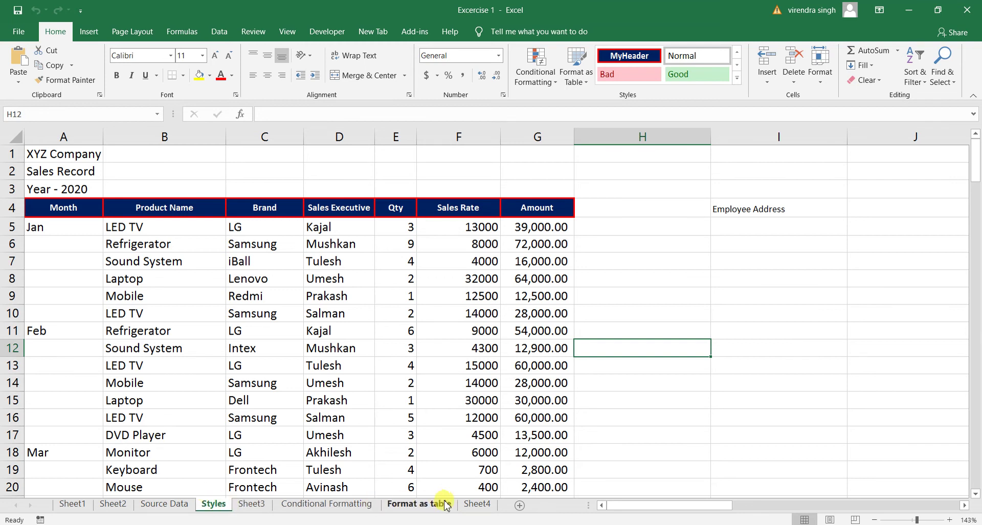
left_click(466, 505)
left_click(411, 506)
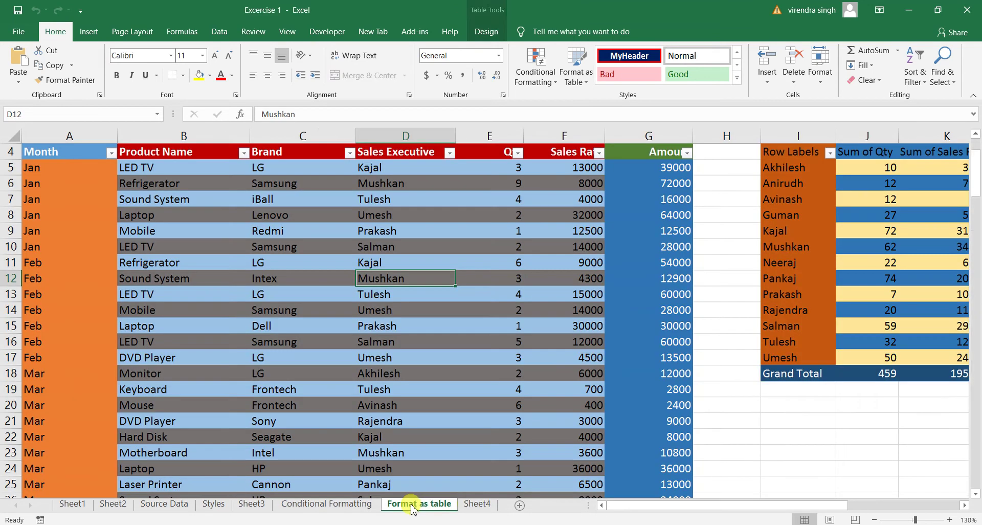
left_click(473, 505)
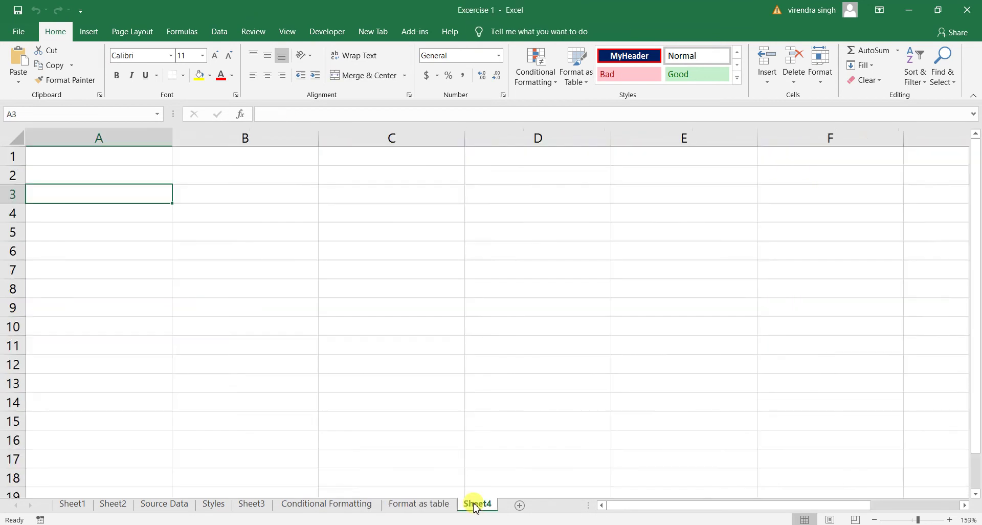
left_click(209, 506)
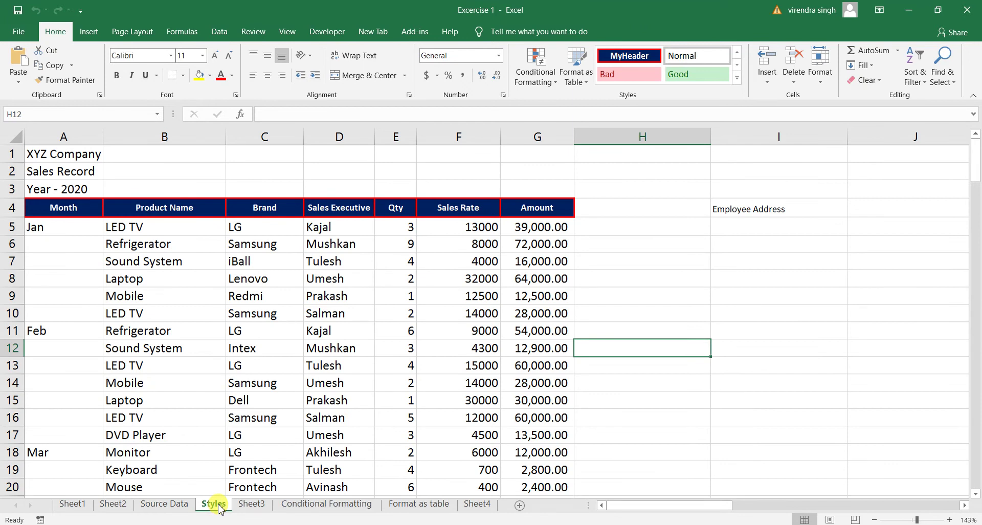
left_click_drag(218, 505, 215, 502)
mouse_move(214, 507)
left_mouse_down()
mouse_move(390, 508)
mouse_move(151, 486)
mouse_move(340, 490)
mouse_move(483, 510)
left_mouse_up()
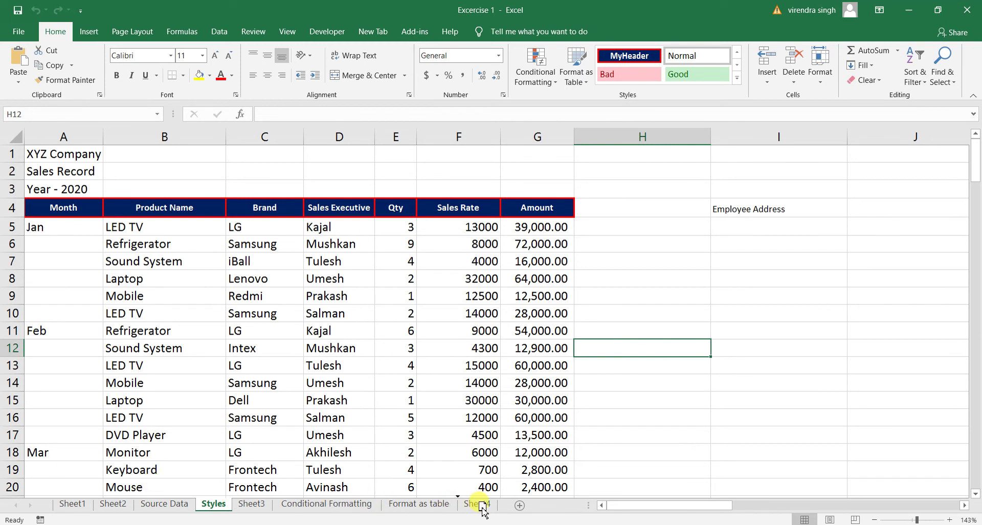
mouse_move(483, 510)
left_mouse_down()
mouse_move(461, 504)
mouse_move(471, 506)
left_mouse_up()
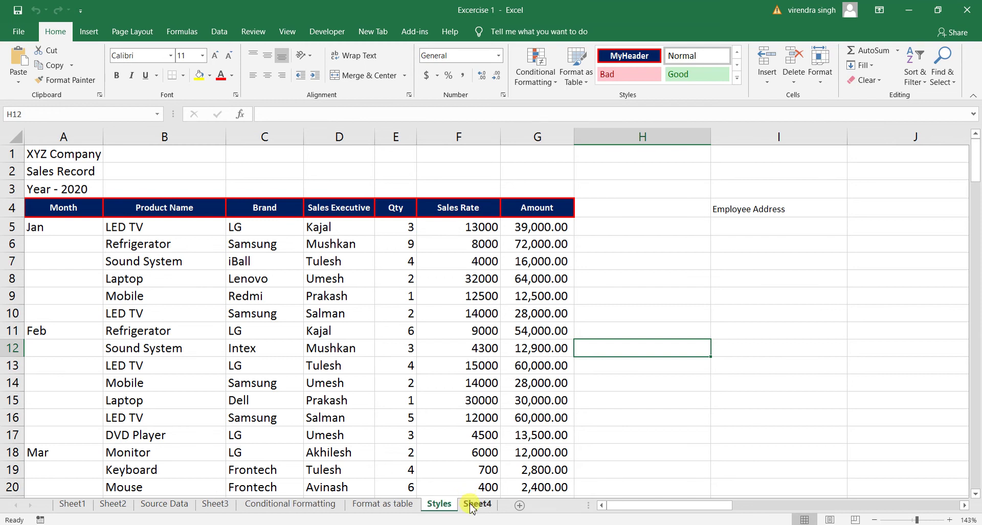
Go to the blank Sheet4 and show the Format options for sizing and organising sheets
left_click(471, 506)
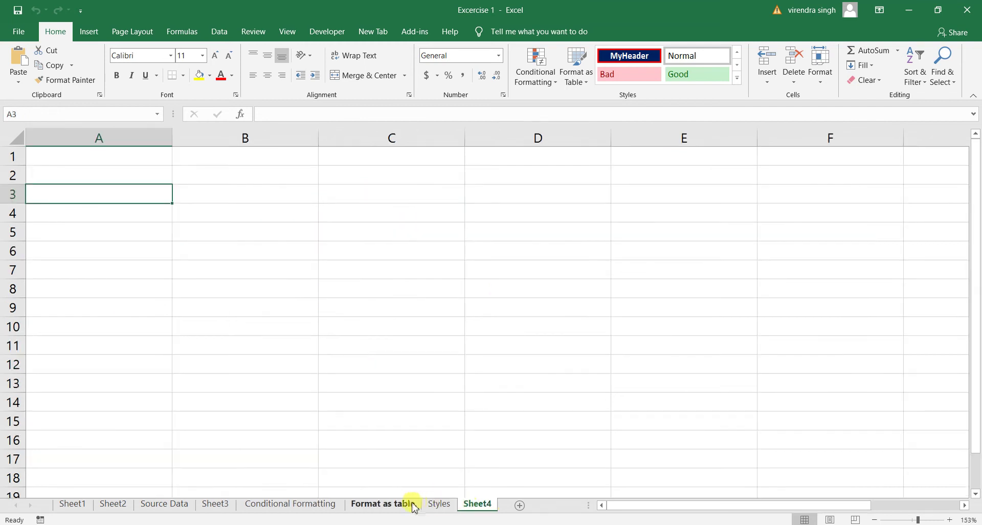
left_click(411, 506)
left_click(444, 504)
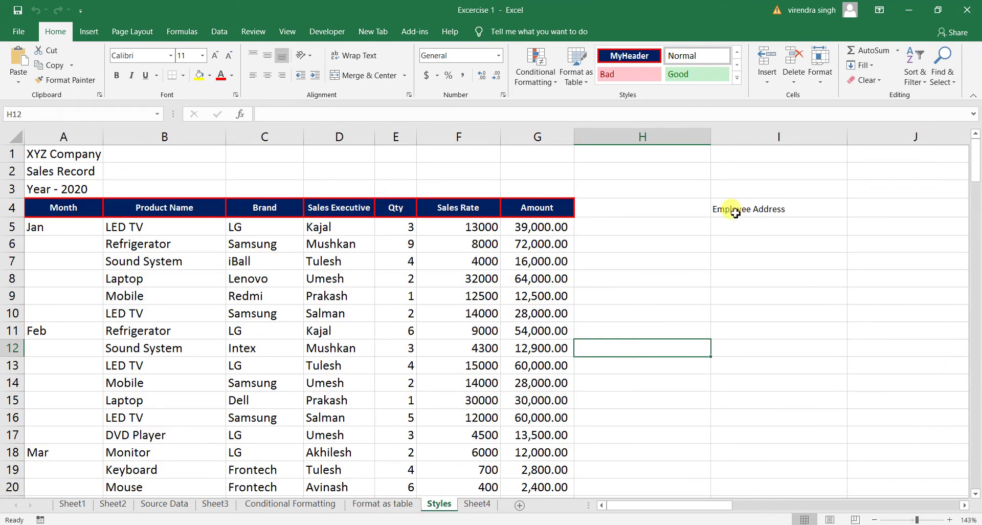
left_click(819, 76)
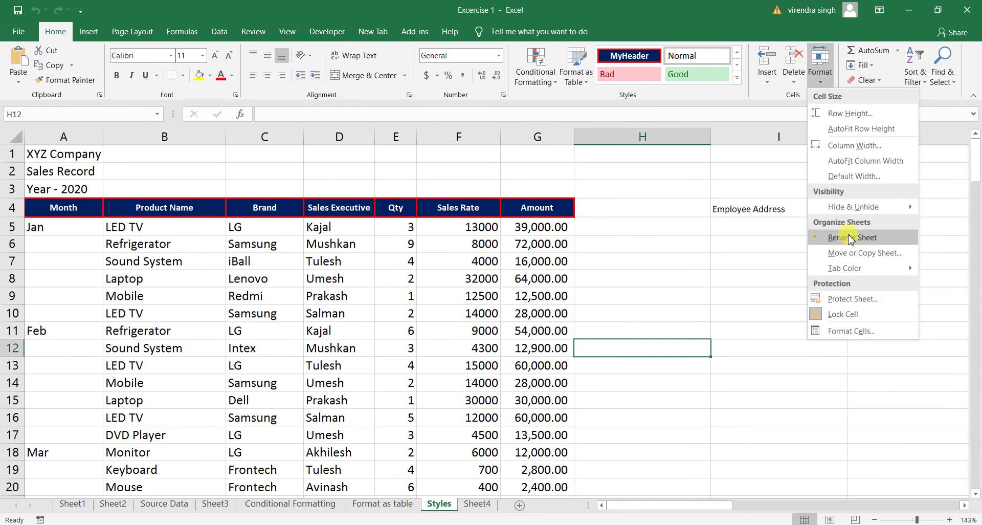
left_click(474, 505)
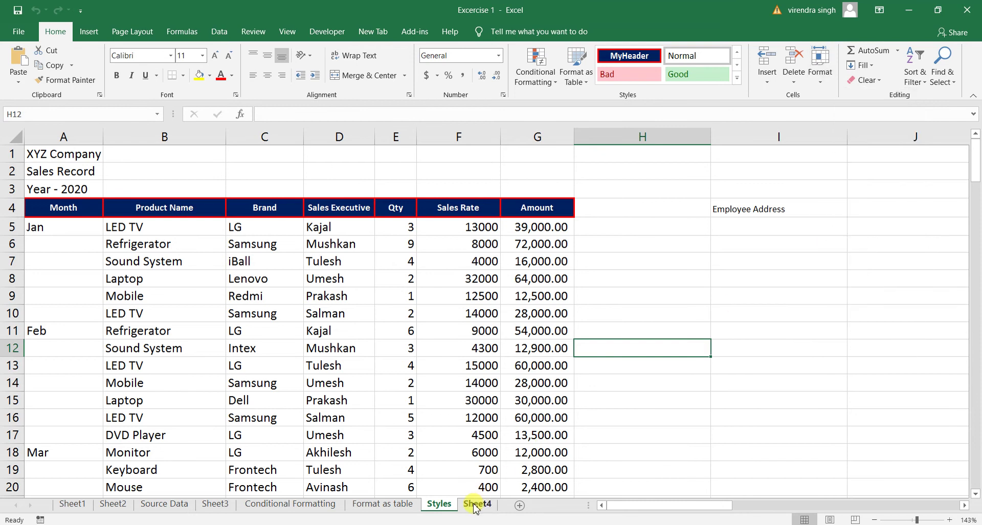
left_click(475, 505)
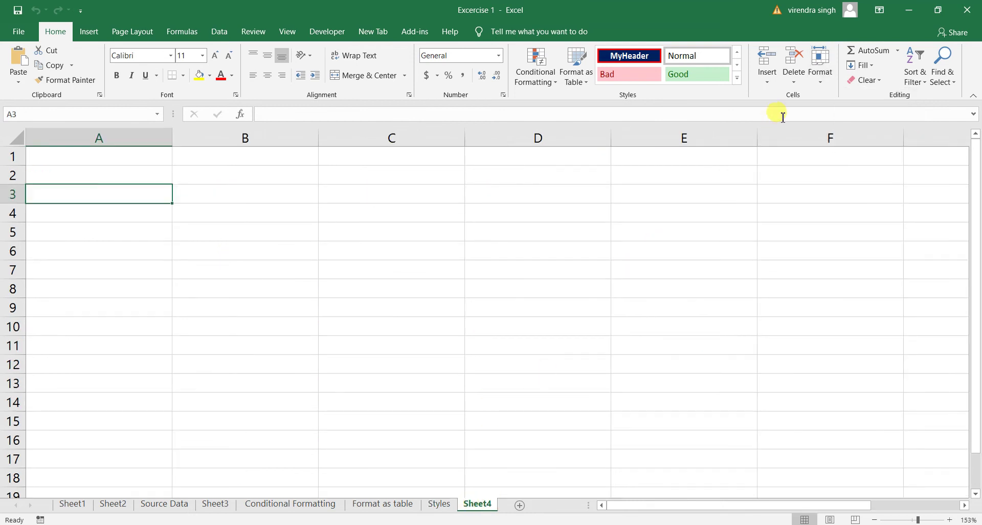
left_click(821, 77)
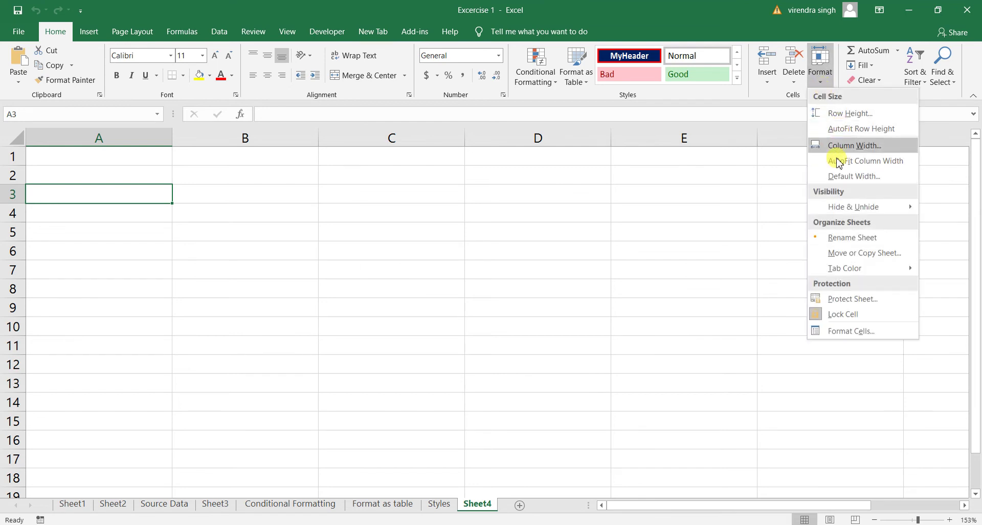
left_click(843, 238)
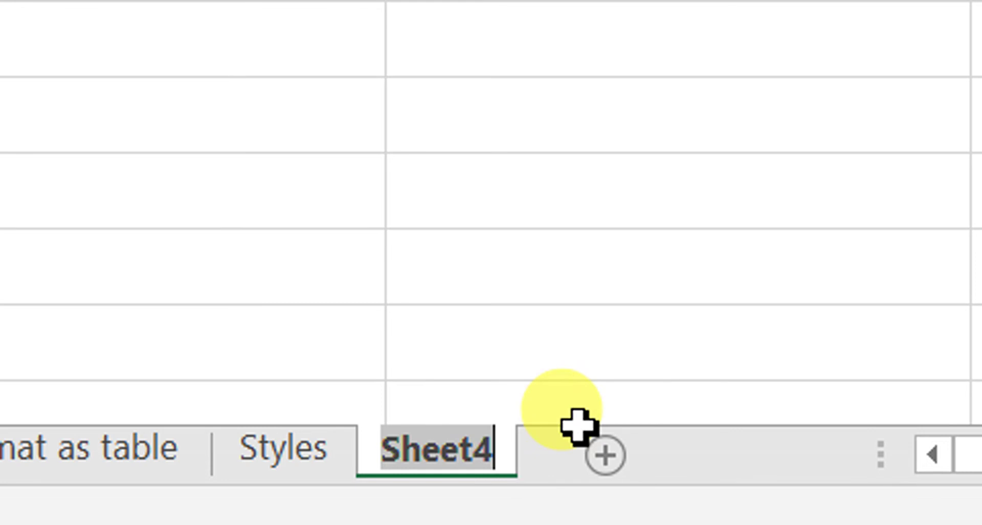
key("BackSpace")
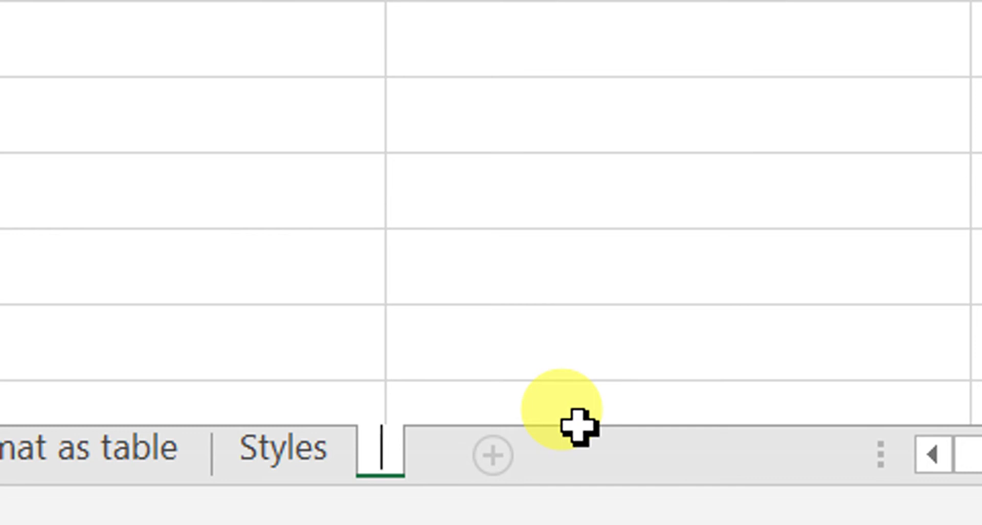
type("Sale")
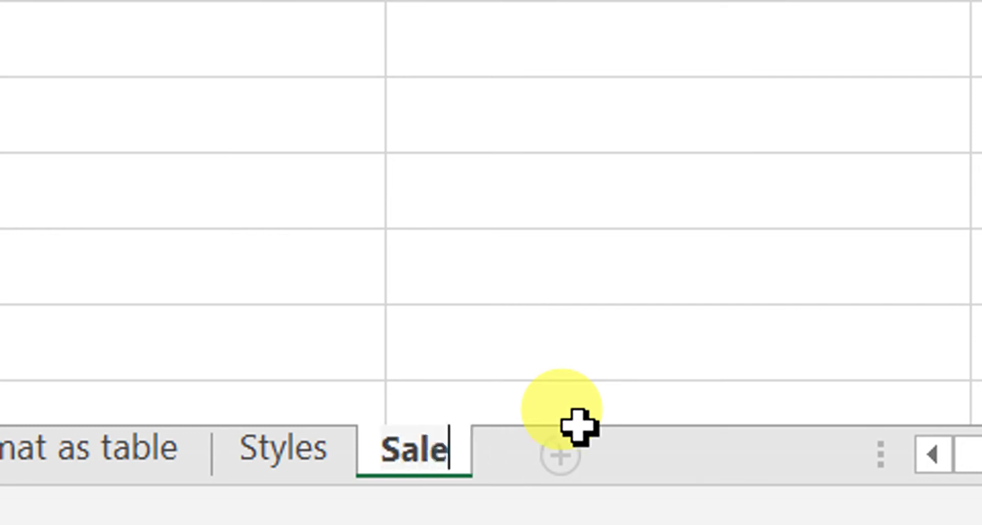
type("s Record")
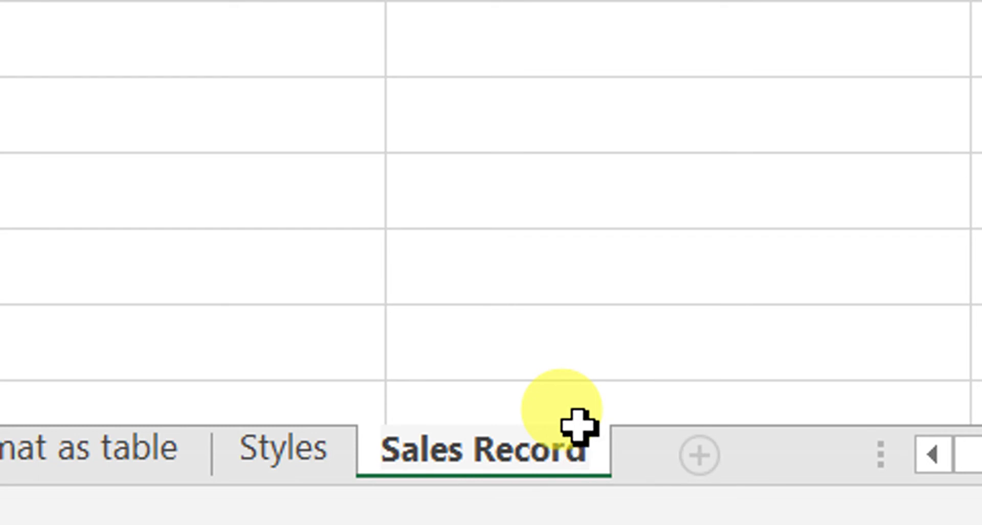
key("Return")
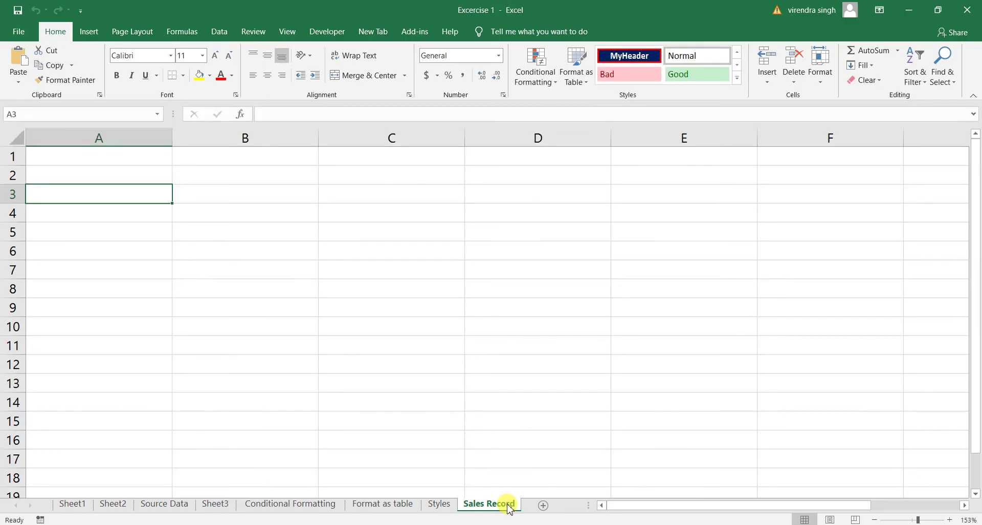
Drag the Sales Record tab before Styles, return it to the end, then reopen Format options
left_click(820, 73)
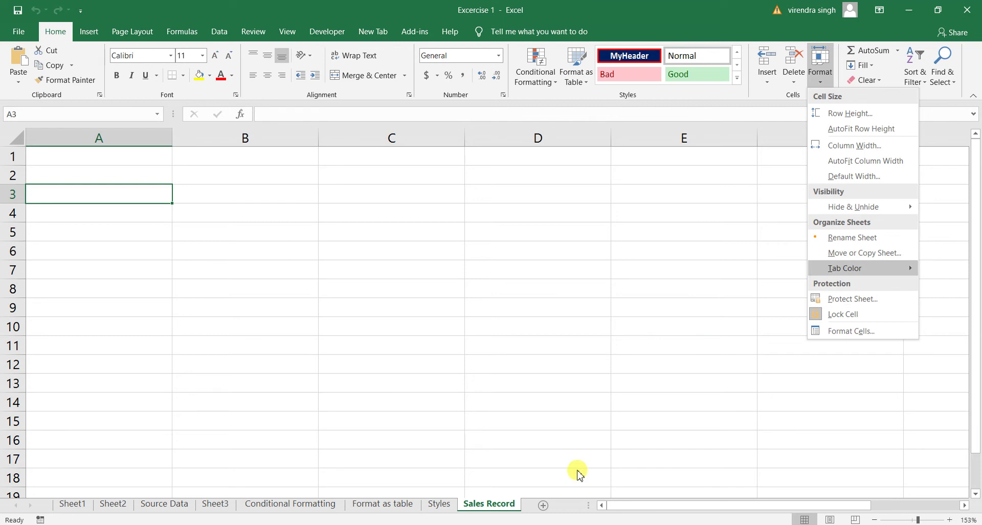
left_click(461, 436)
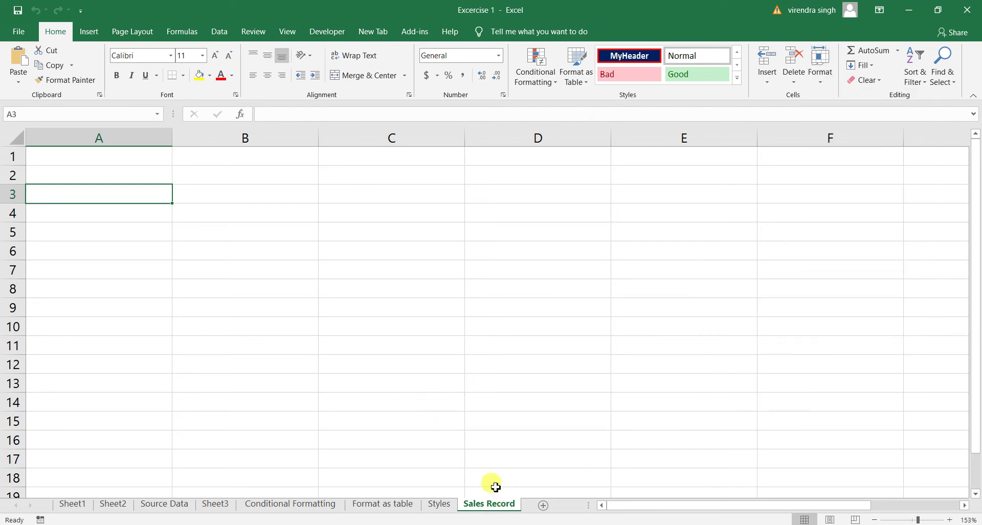
left_click_drag(493, 506, 193, 486)
left_click_drag(143, 508, 550, 497)
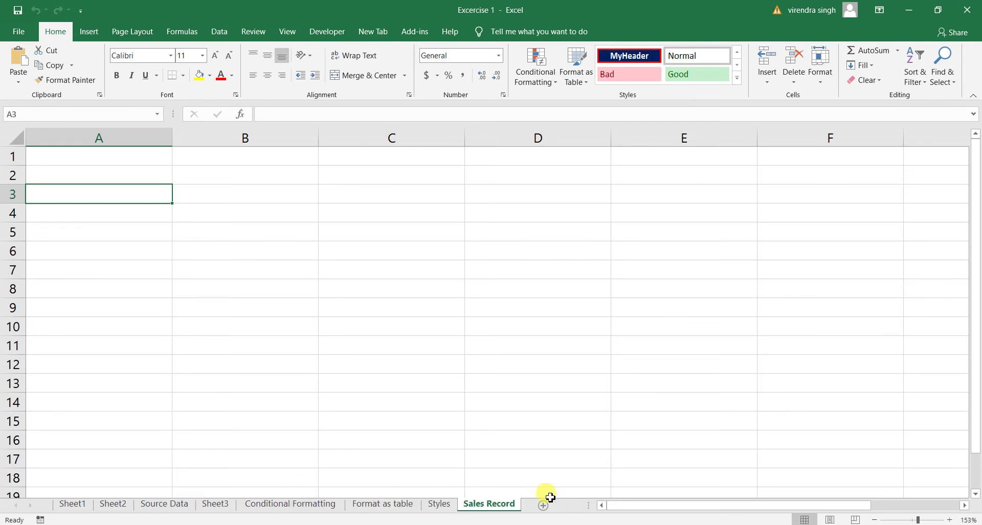
left_click(819, 88)
mouse_move(853, 206)
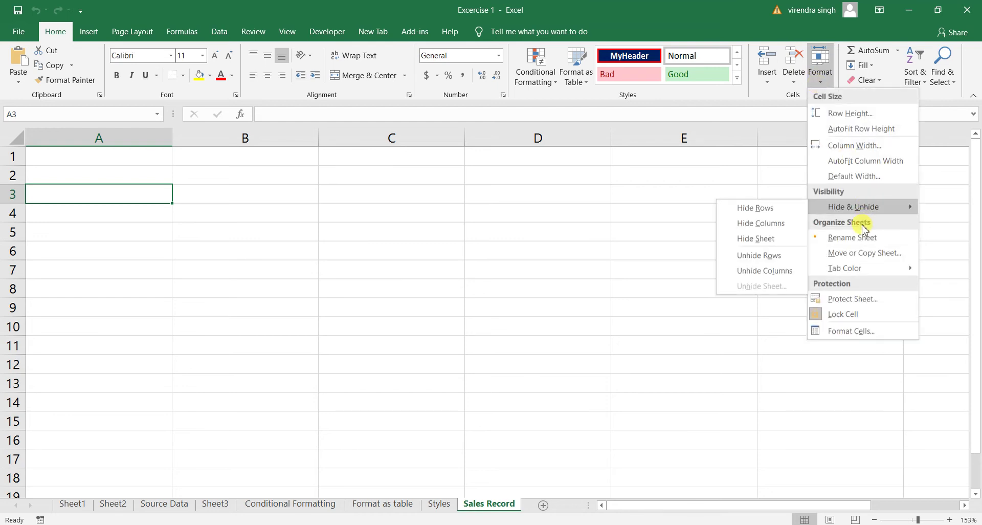
Move the Sales Record sheet before Conditional Formatting with Move or Copy Sheet
left_click(857, 255)
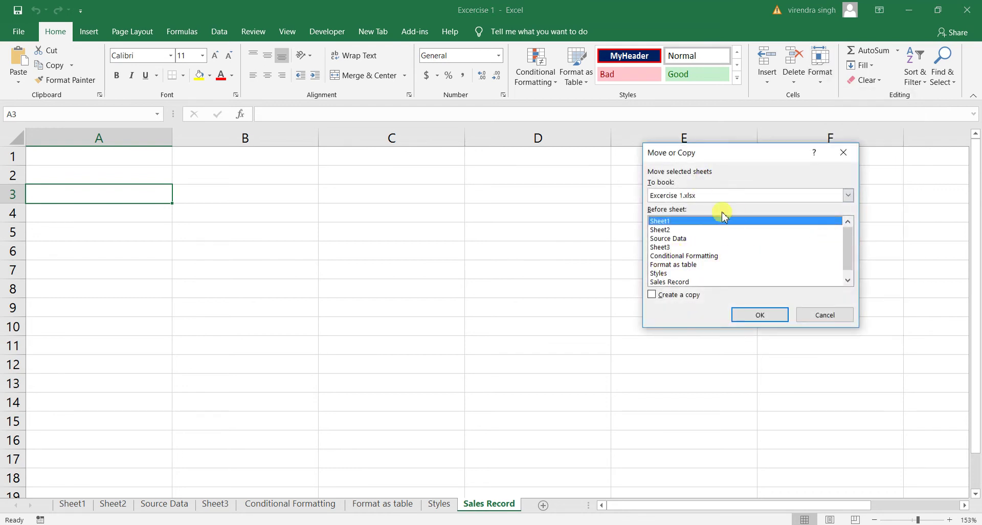
left_click(673, 230)
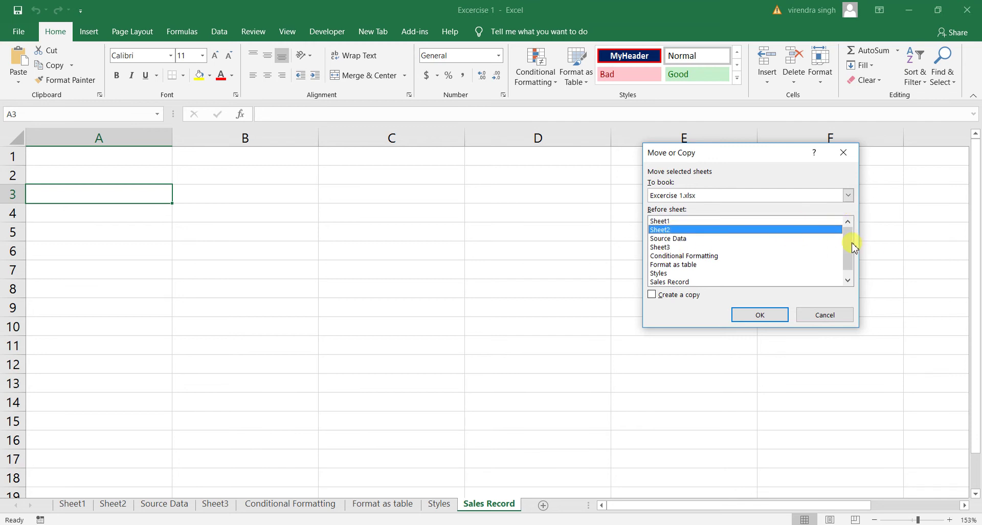
scroll(848, 251, "down", 1)
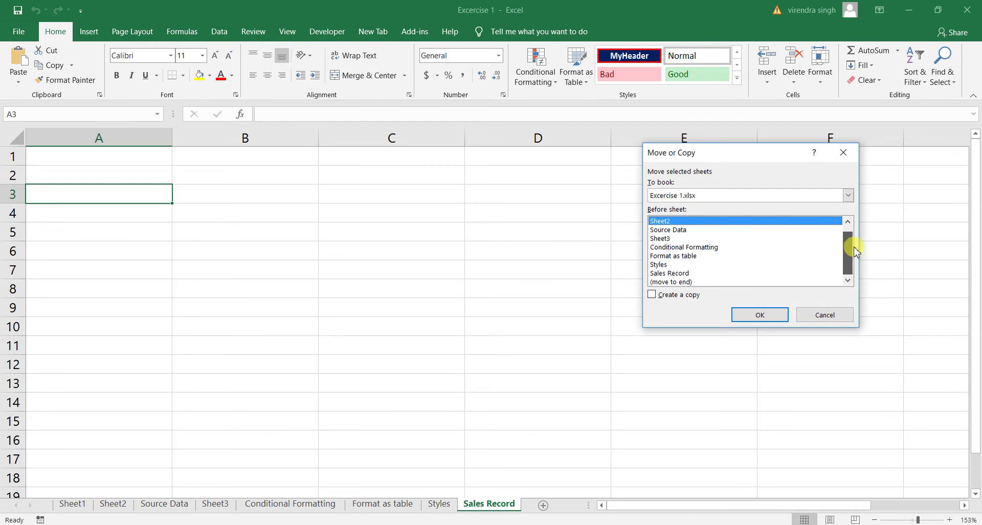
scroll(849, 242, "up", 1)
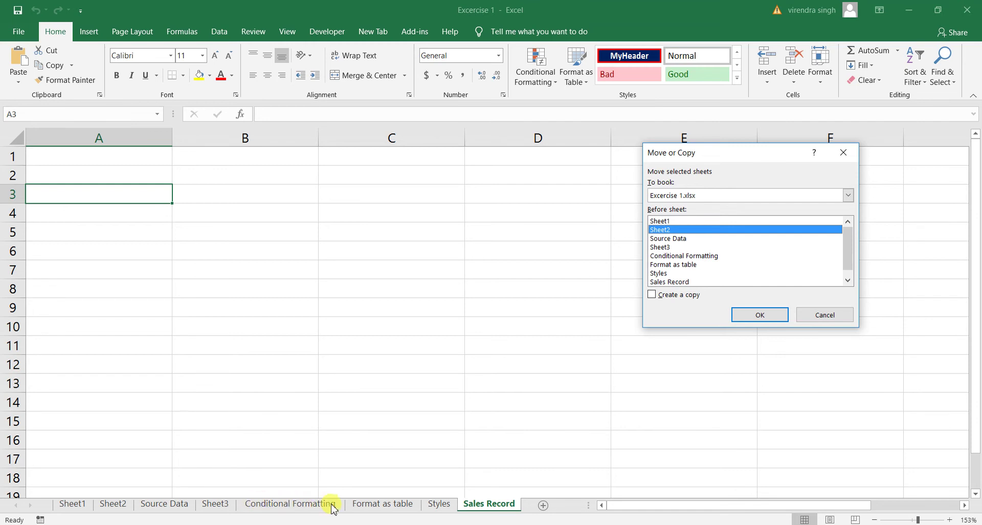
left_click(704, 256)
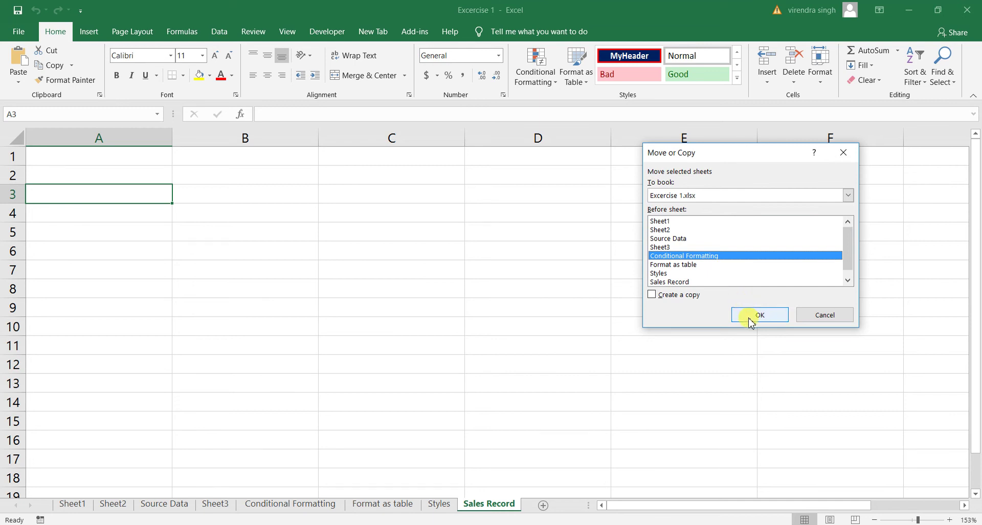
left_click(757, 316)
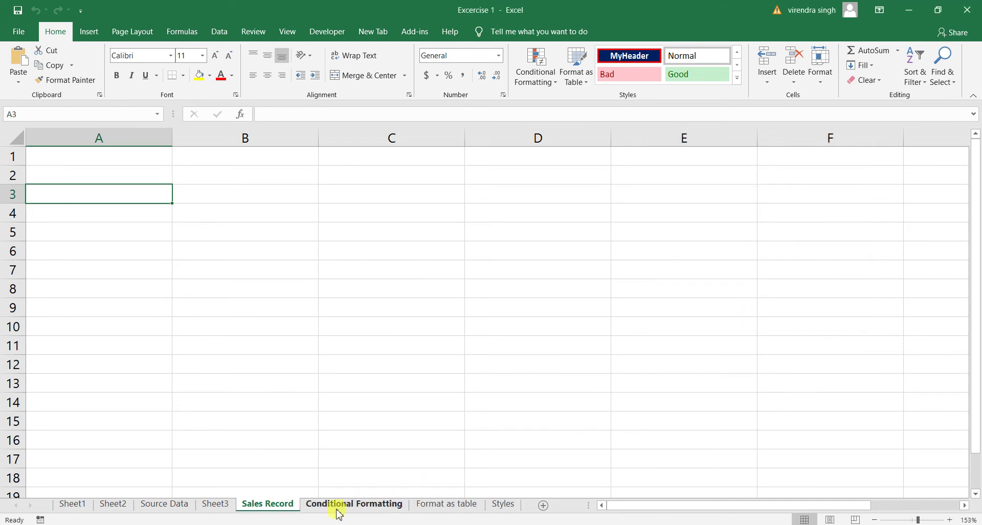
Browse Styles sheet cells C8, G8 and G13, then settle on the Conditional Formatting sheet
left_click(502, 505)
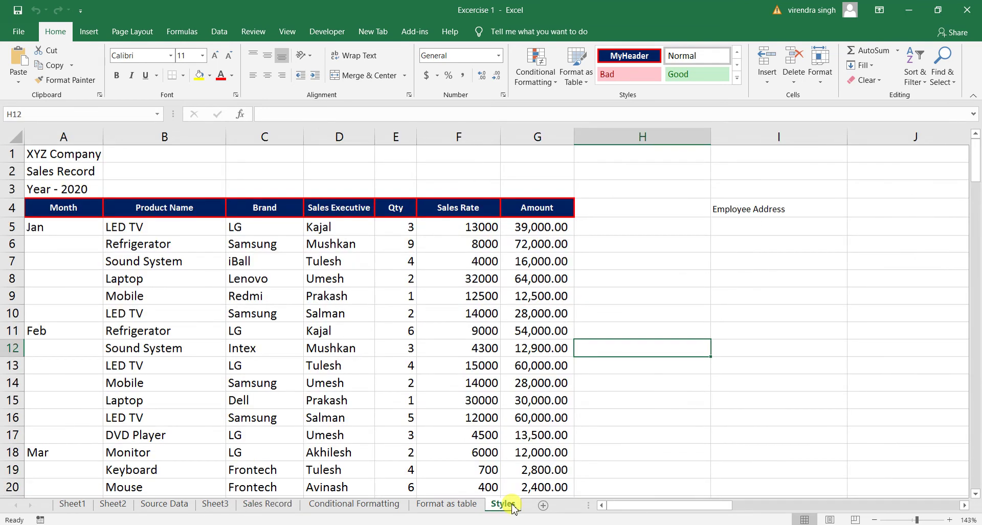
left_click(290, 505)
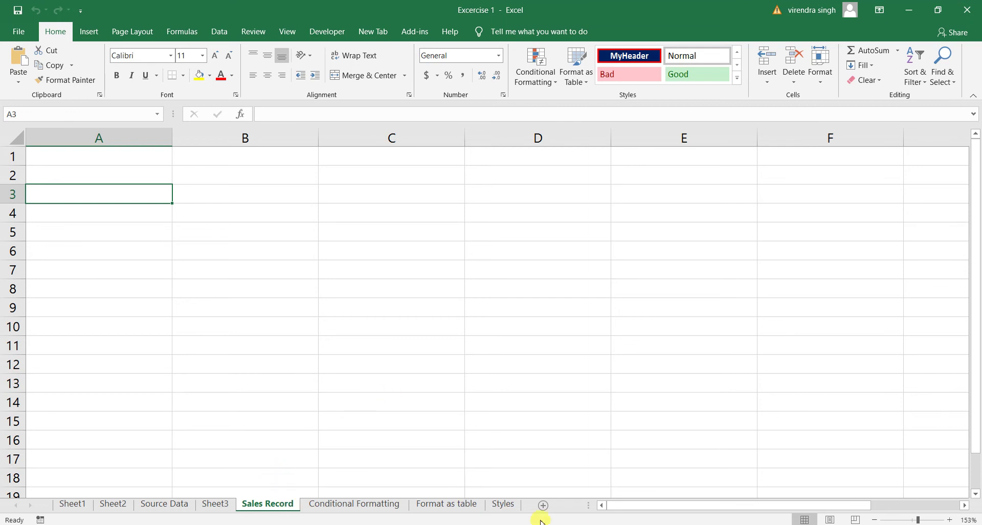
left_click(505, 507)
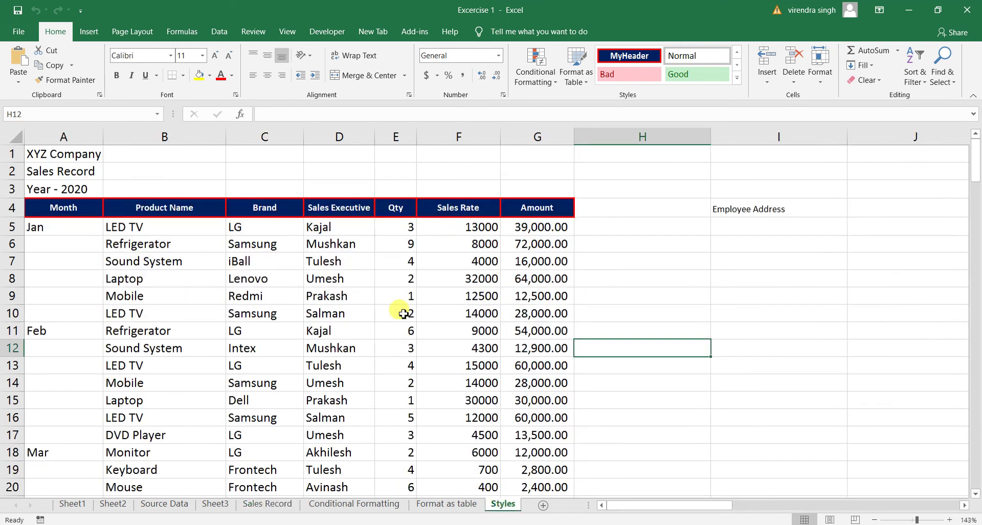
left_click(285, 280)
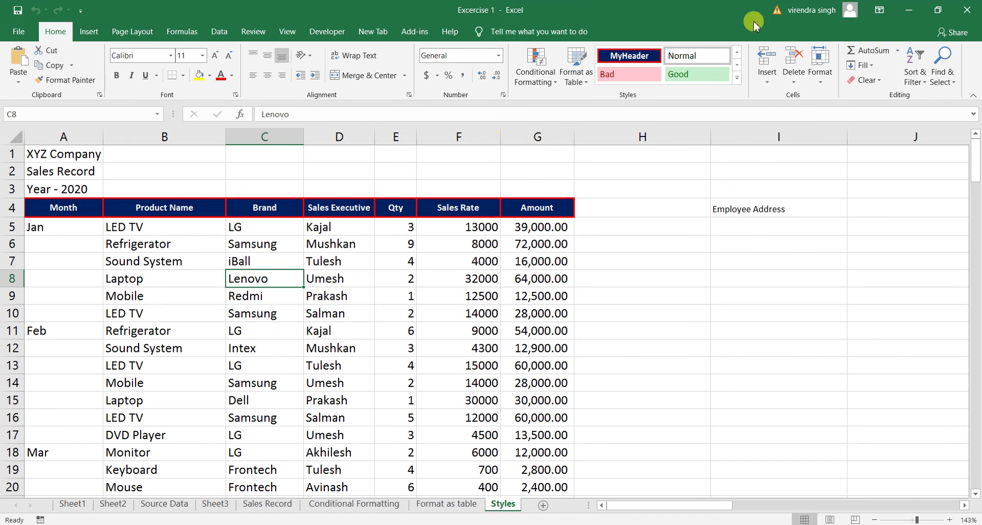
left_click(818, 87)
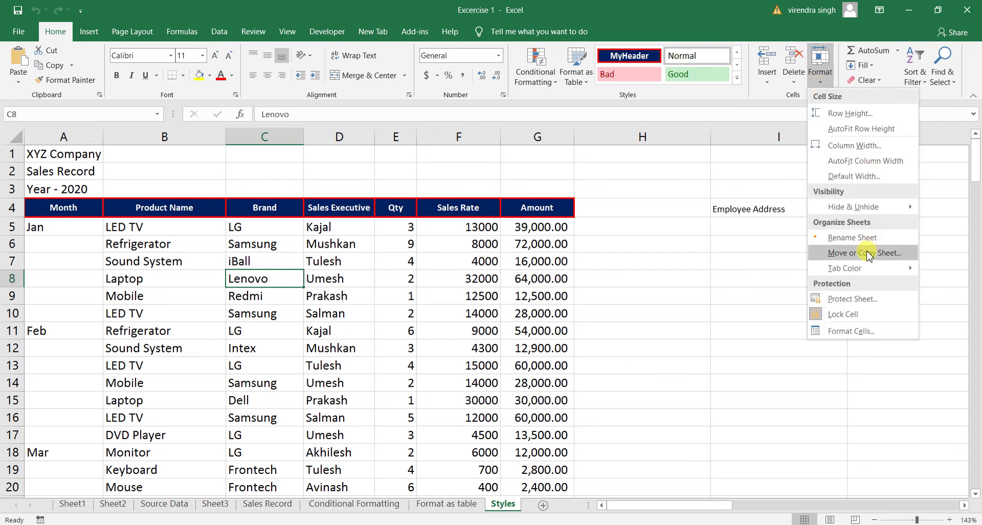
left_click(532, 260)
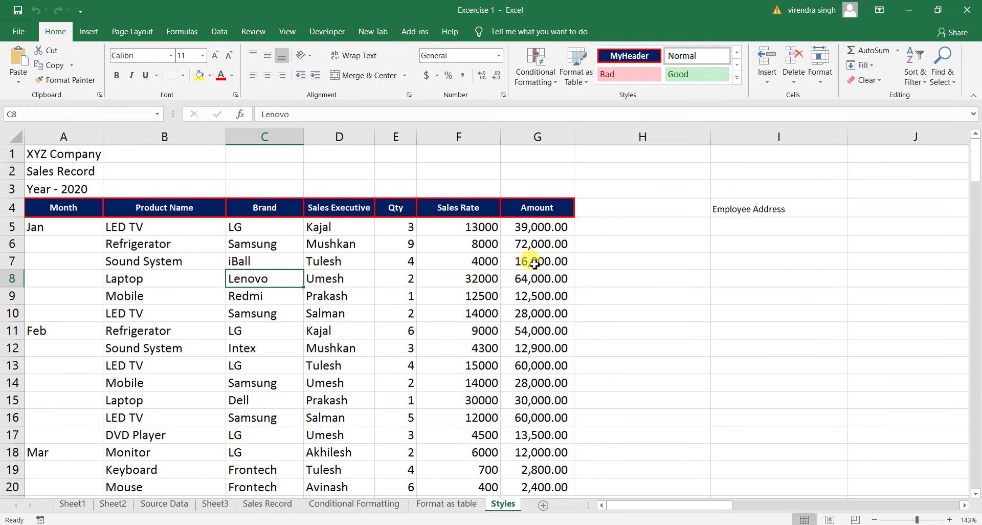
left_click(535, 276)
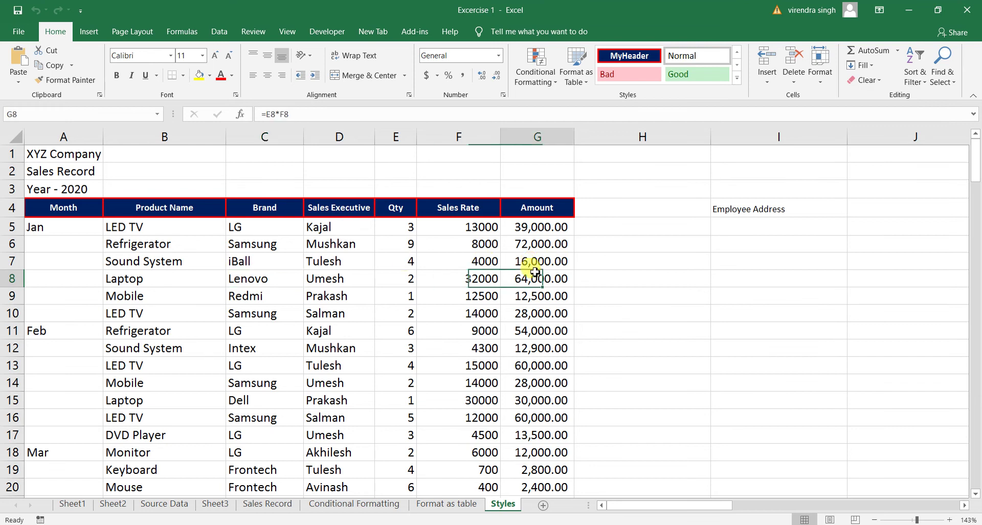
left_click(820, 76)
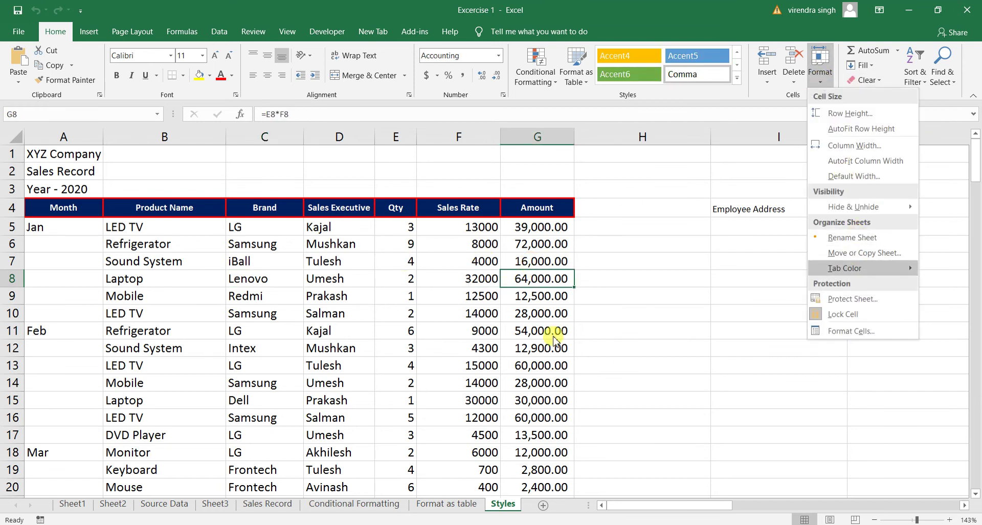
left_click(543, 298)
left_click(511, 365)
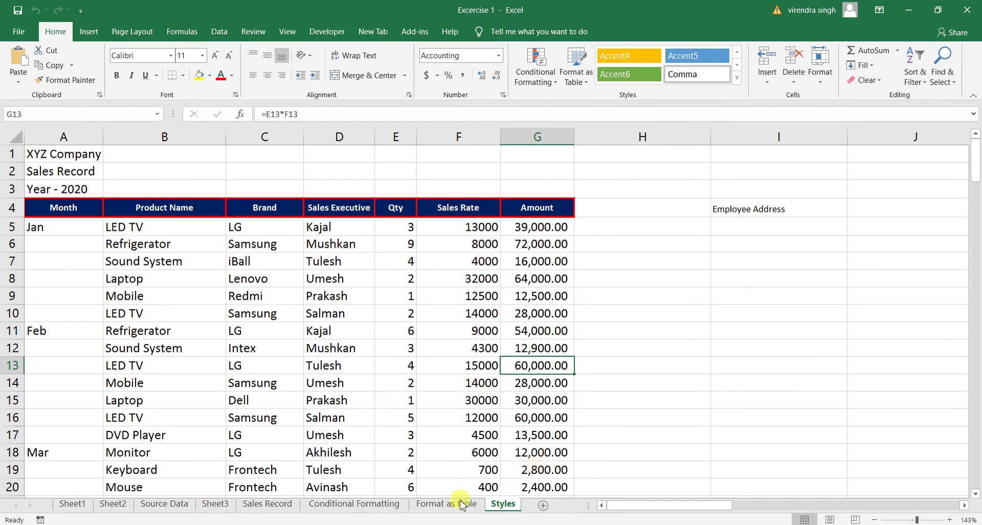
left_click(366, 504)
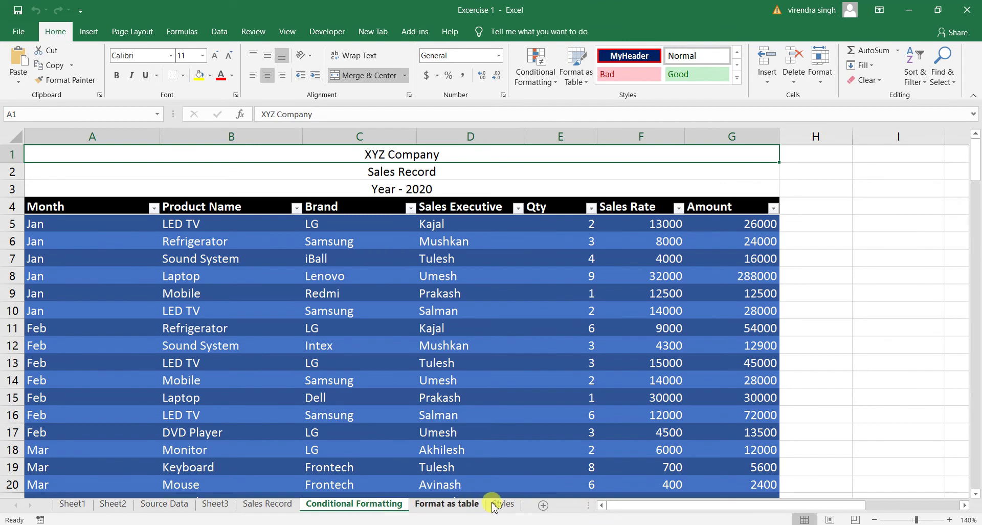
left_click(504, 506)
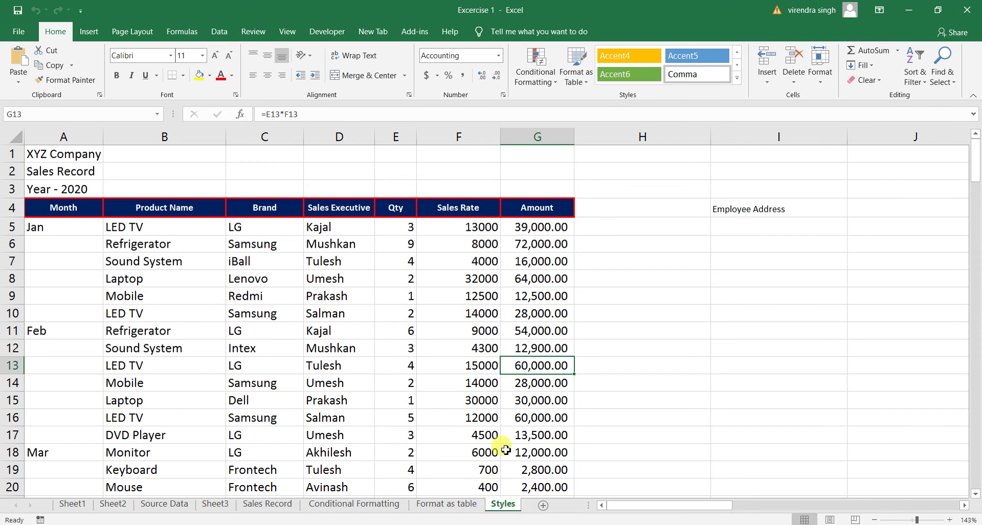
left_click(362, 505)
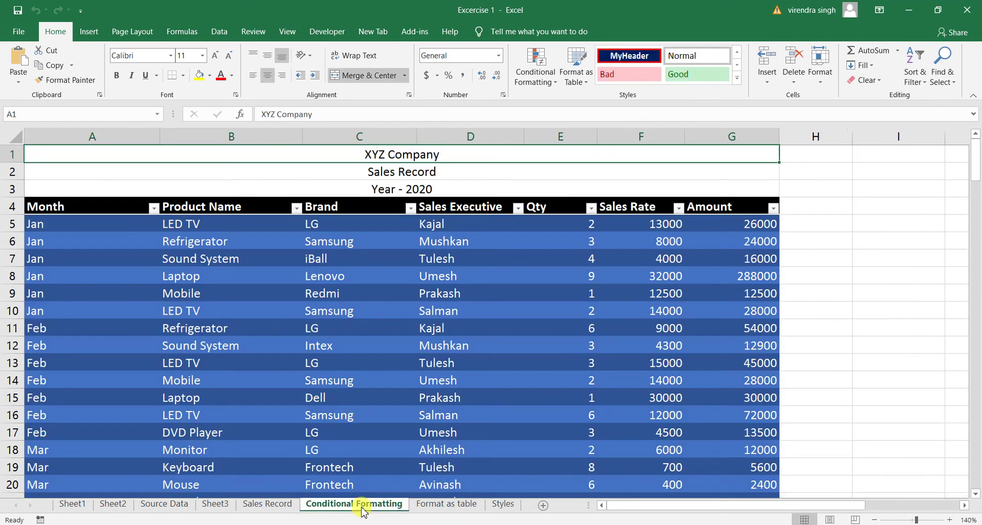
Copy the Conditional Formatting sheet to (move to end) with Create a copy ticked
left_click(820, 89)
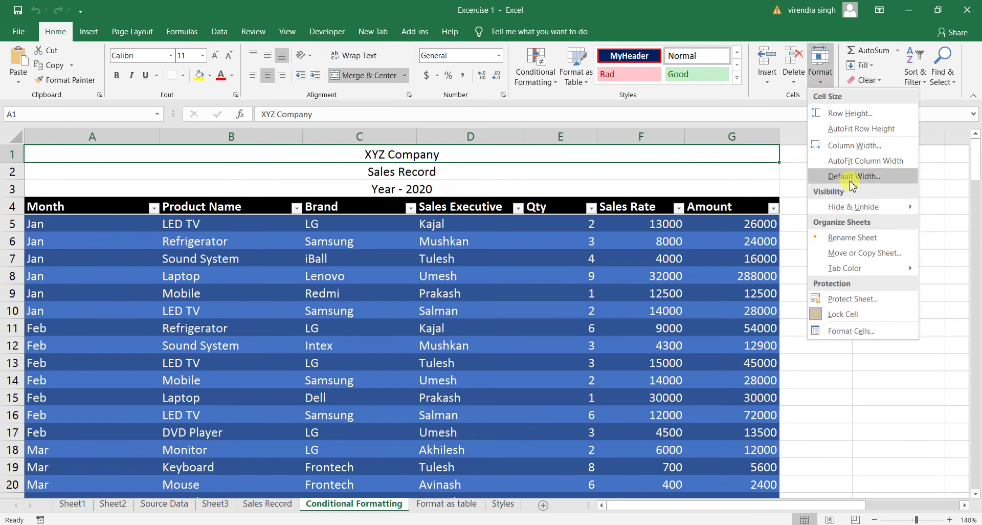
left_click(859, 253)
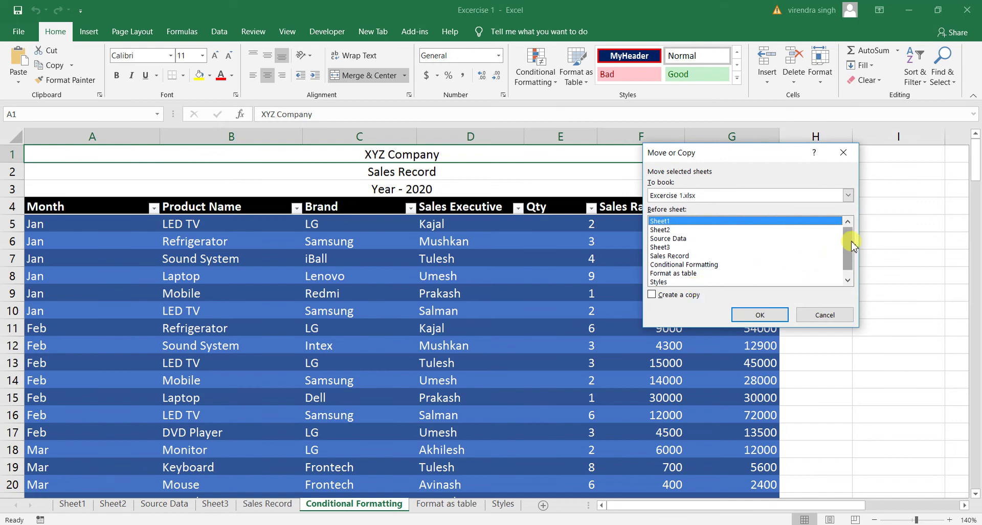
left_click_drag(851, 246, 852, 253)
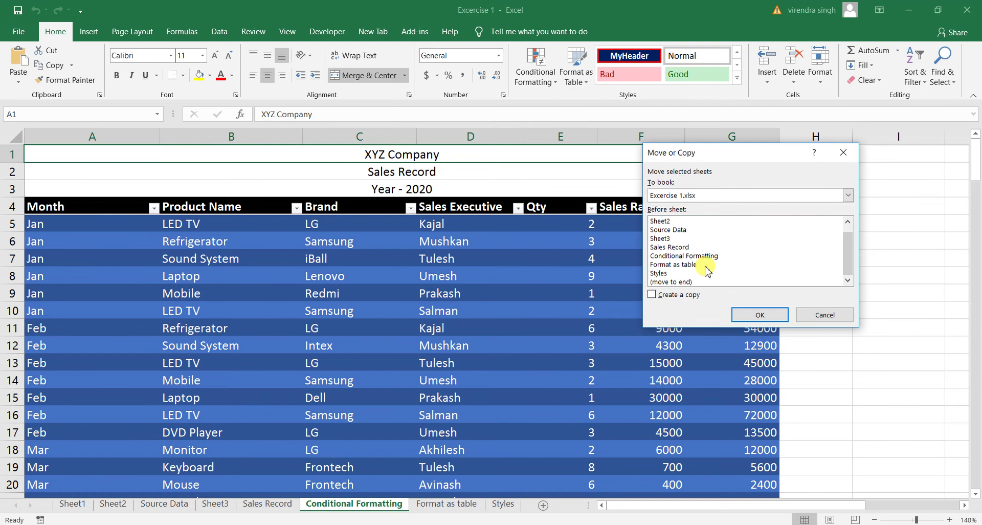
left_click(684, 232)
left_click(676, 239)
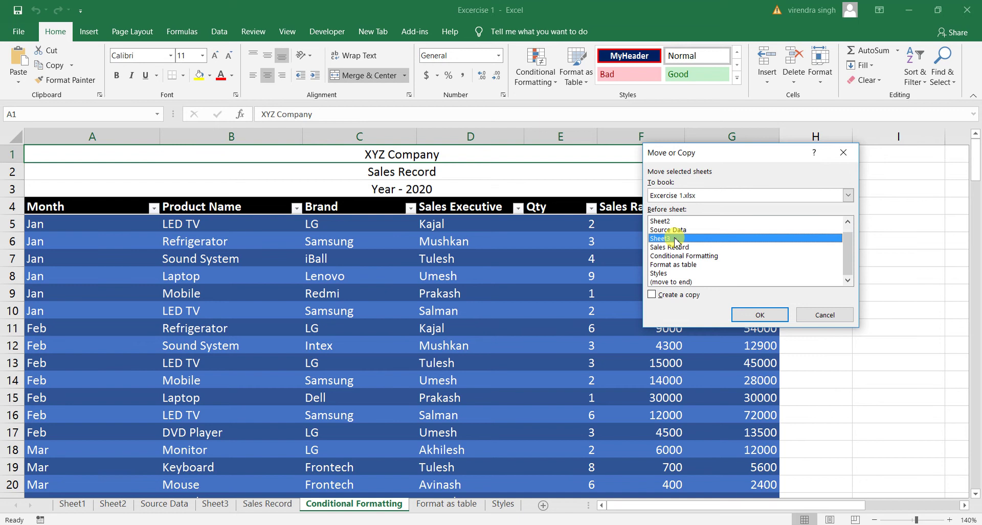
left_click(675, 282)
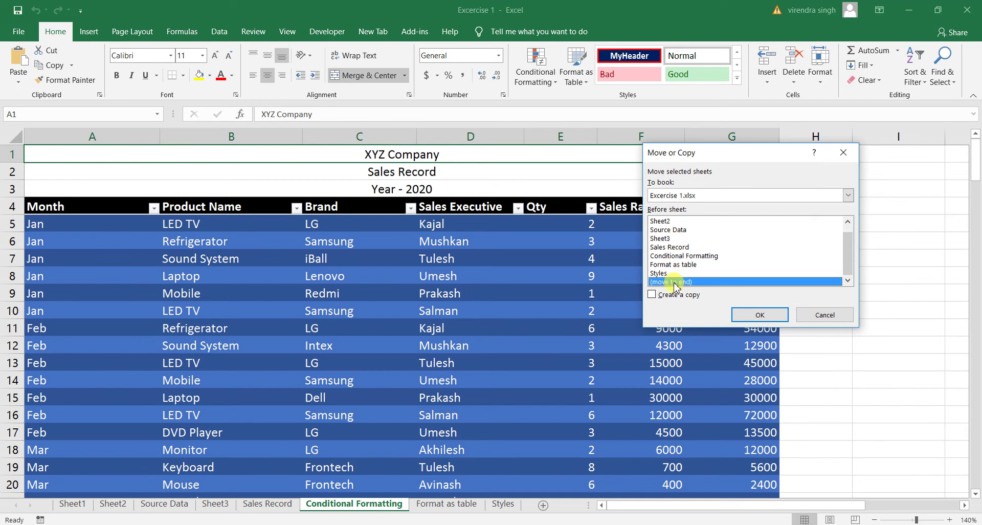
left_click(653, 298)
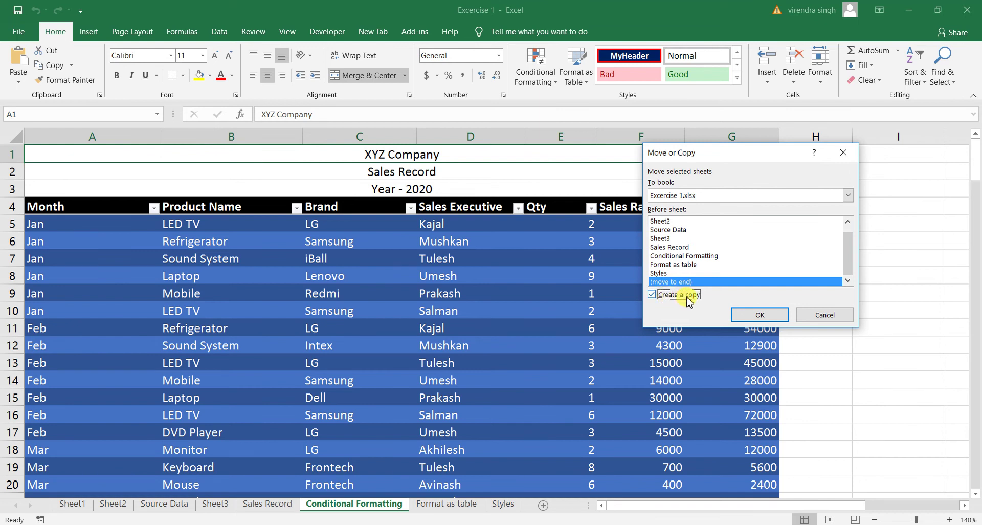
left_click(652, 295)
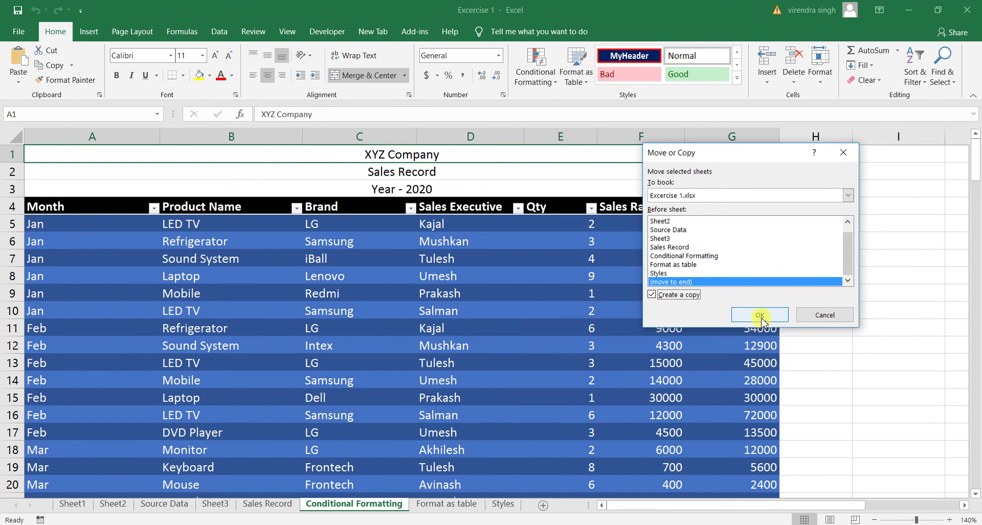
left_click(760, 315)
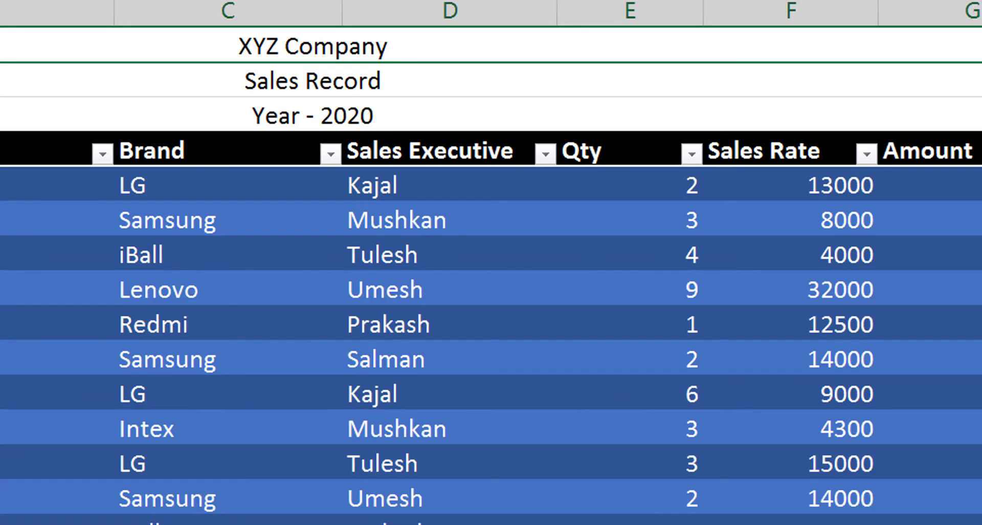
Browse Format as table, Styles and Conditional Formatting (2), ending on Conditional Formatting
left_click(449, 498)
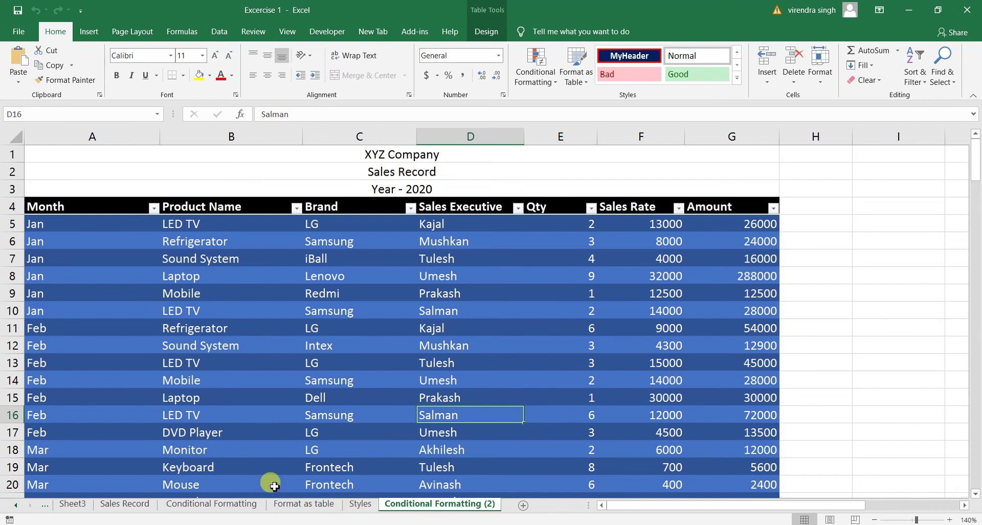
left_click(236, 504)
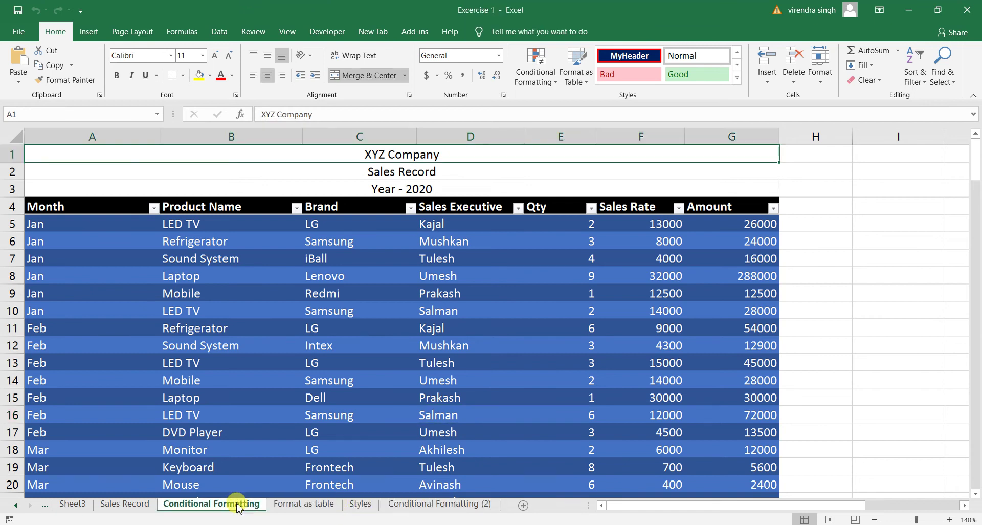
left_click(298, 506)
left_click(366, 505)
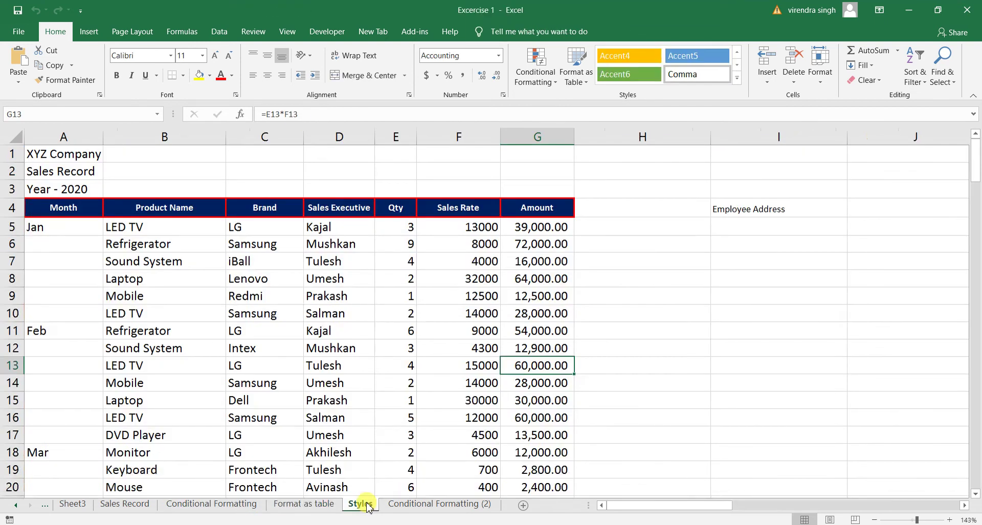
left_click(237, 506)
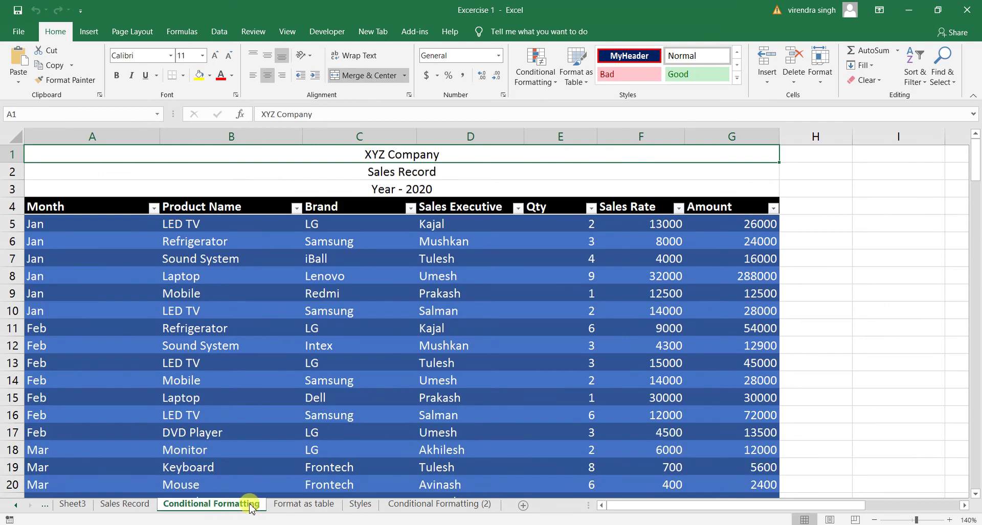
left_click(439, 505)
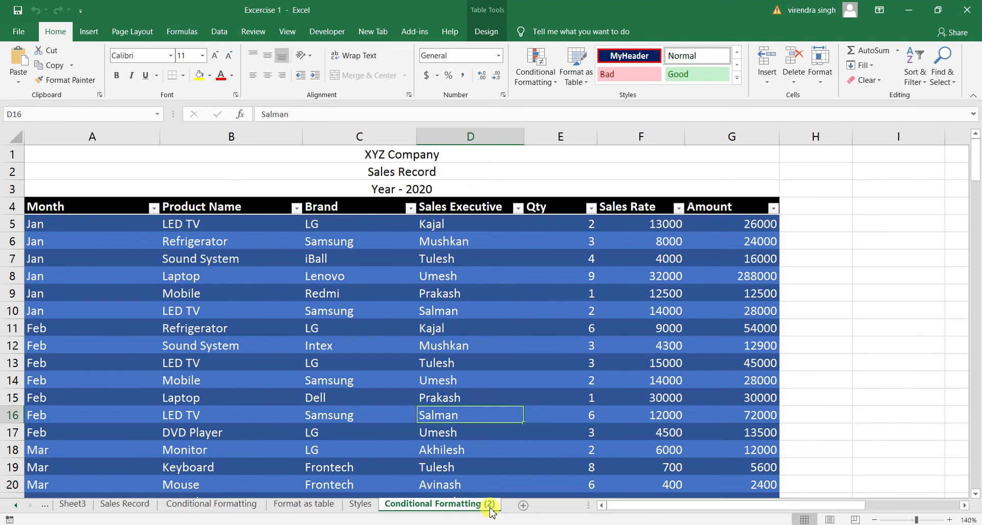
left_click(238, 505)
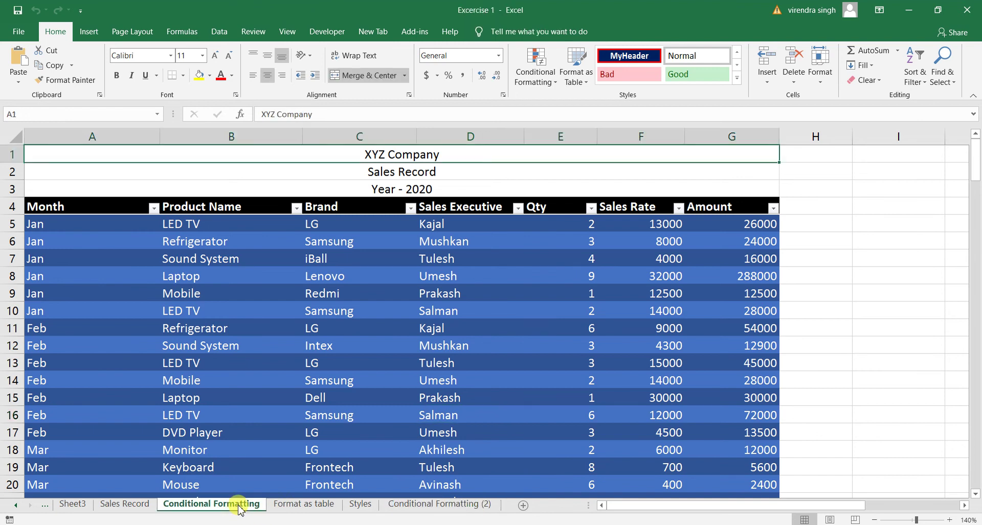
Copy the Conditional Formatting sheet to the end of the workbook with Create a copy checked
left_click(826, 78)
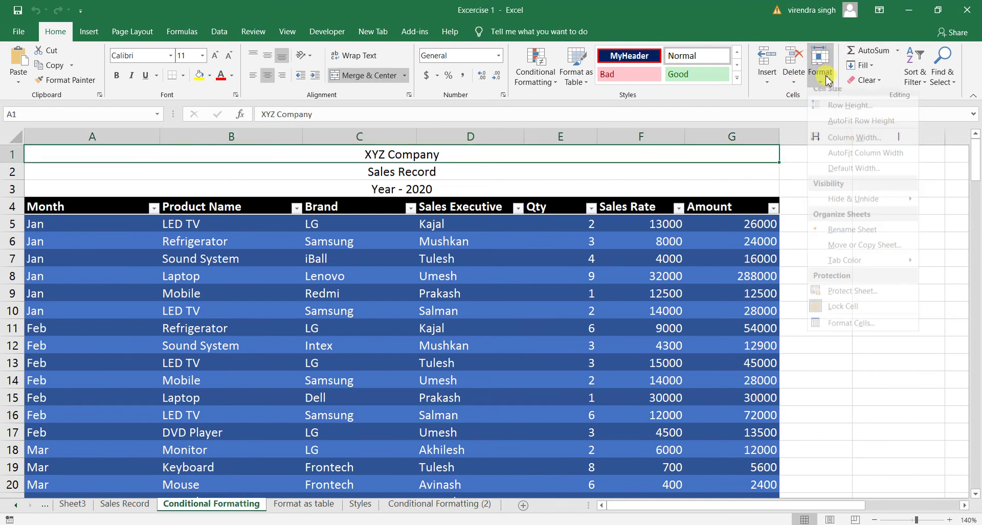
key("Escape")
key("Escape")
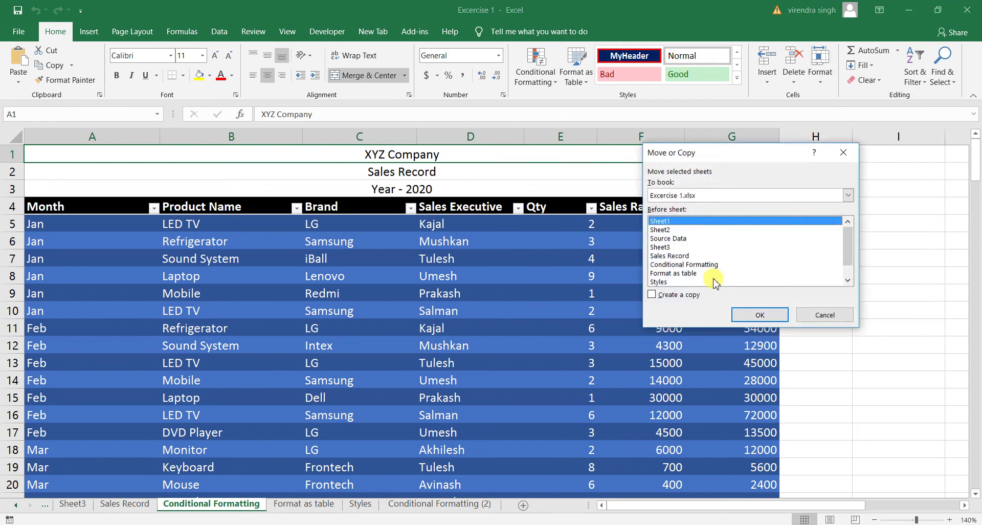
scroll(706, 284, "down", 1)
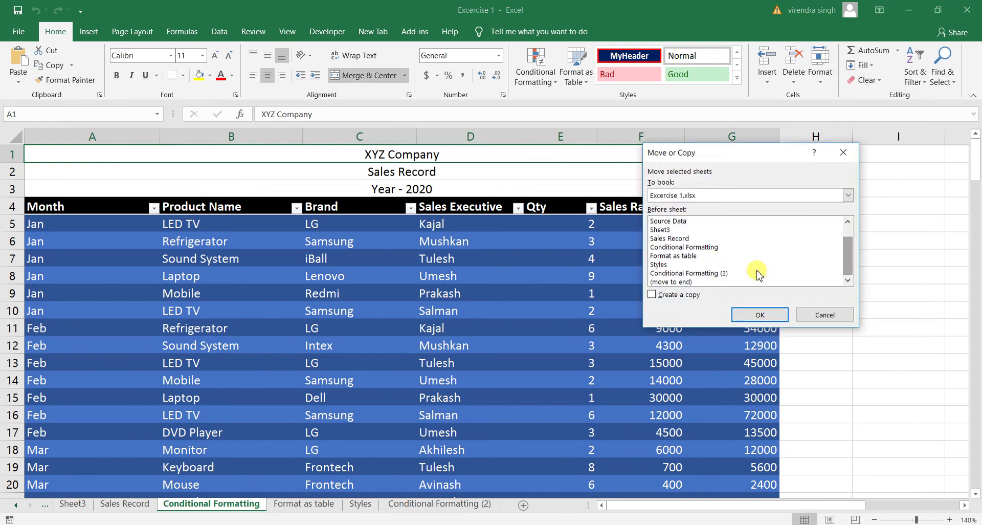
left_click(694, 282)
left_click(680, 295)
left_click(759, 315)
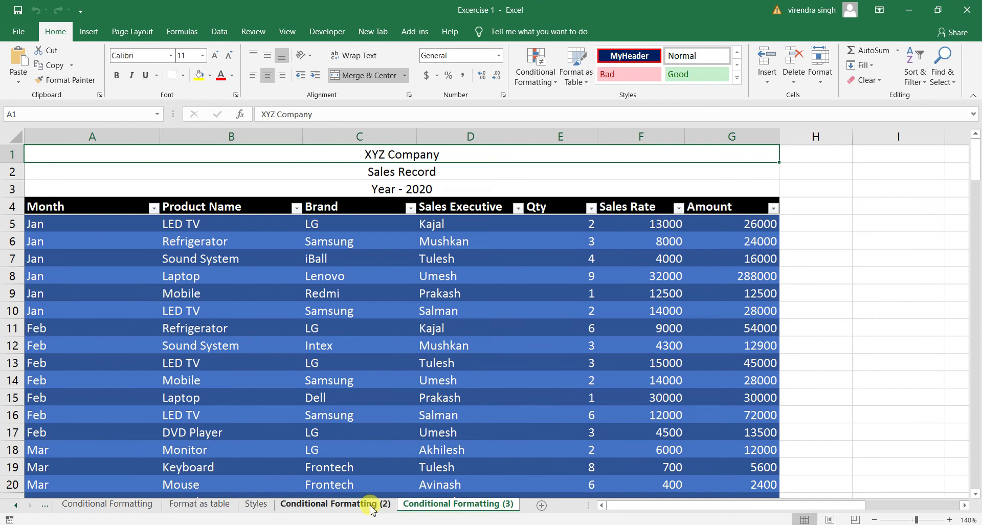
Compare the Conditional Formatting (2) and (3) tabs, then return to Conditional Formatting
left_click(372, 505)
left_click(453, 504)
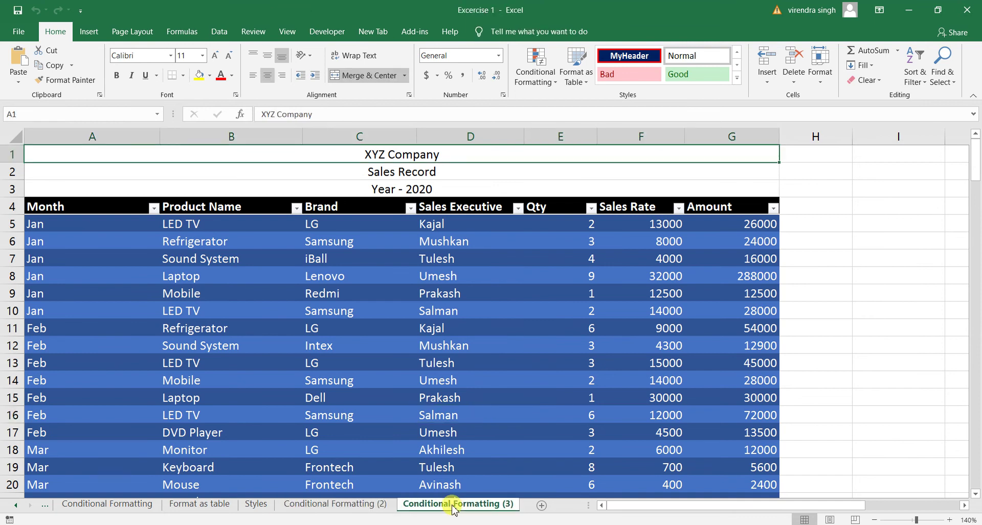
left_click(382, 505)
left_click(449, 504)
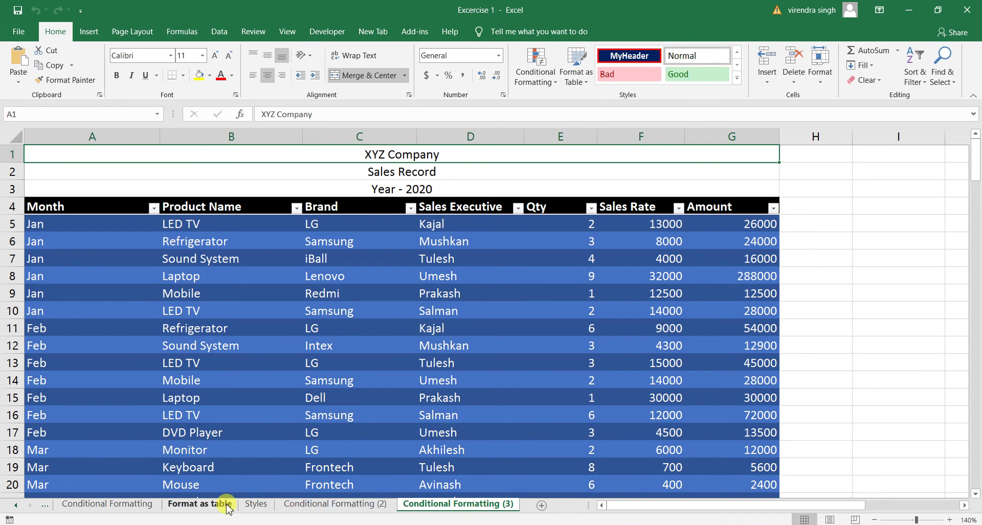
left_click(259, 505)
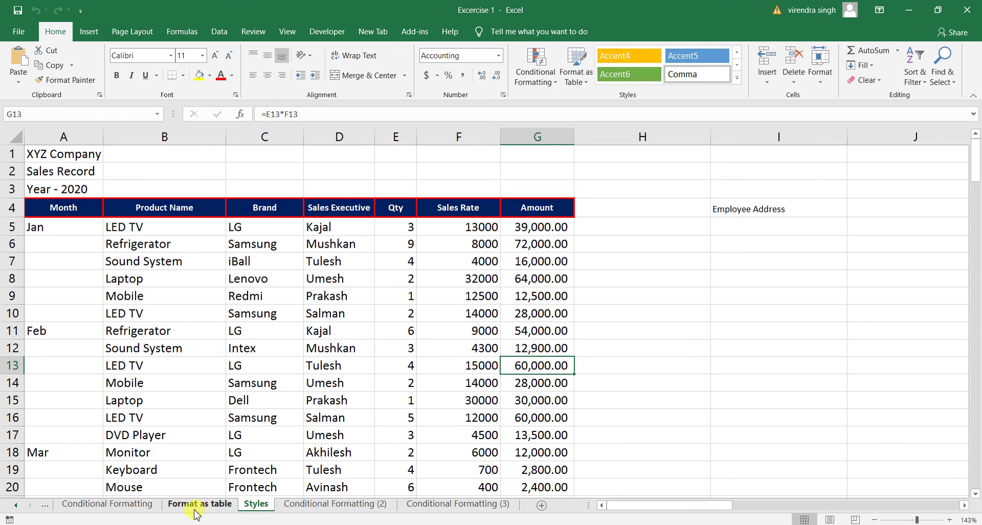
left_click(129, 505)
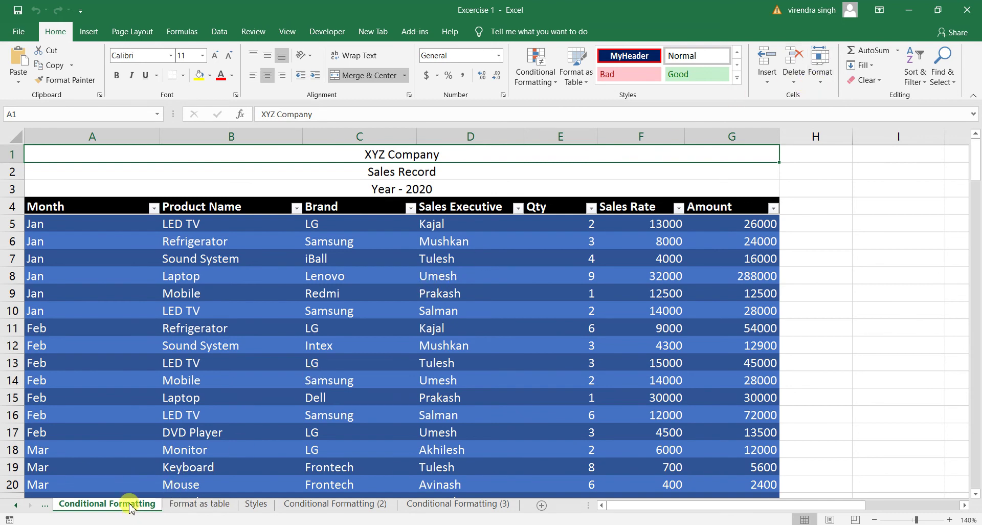
Copy the Conditional Formatting sheet to (new book), creating Book1, with Create a copy checked
left_click(818, 81)
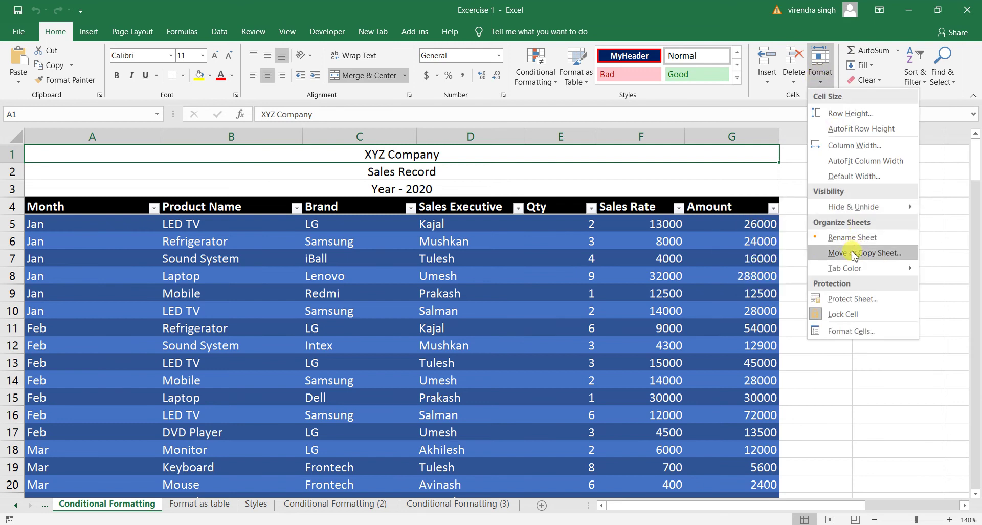
left_click(846, 252)
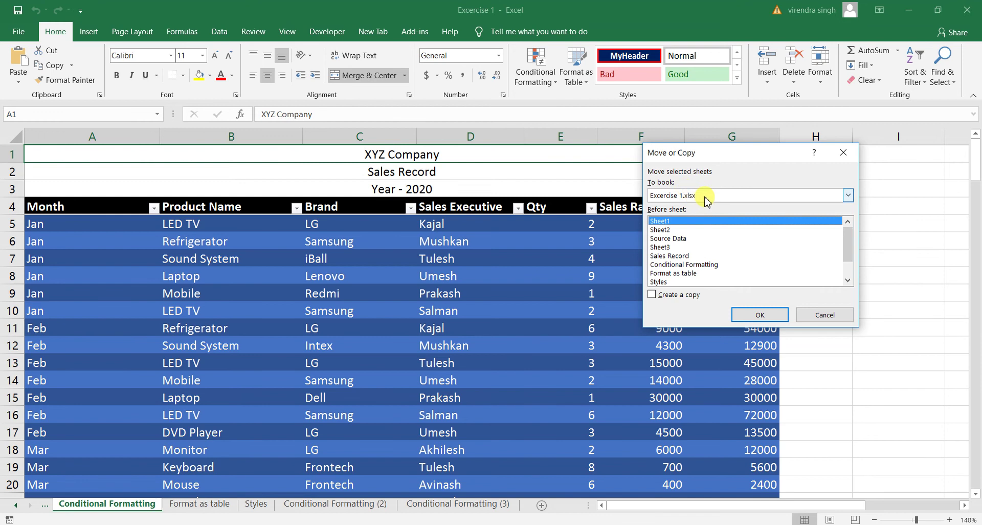
left_click(705, 195)
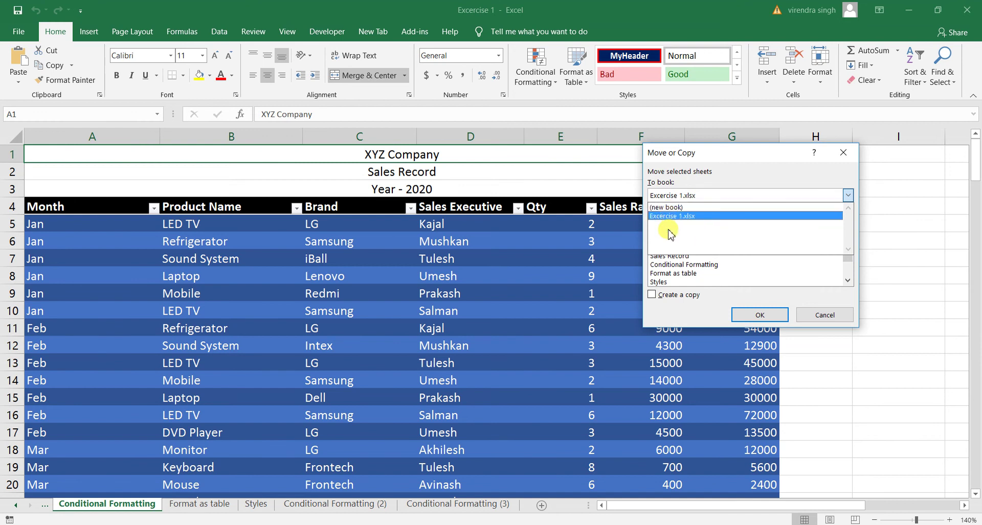
left_click(667, 207)
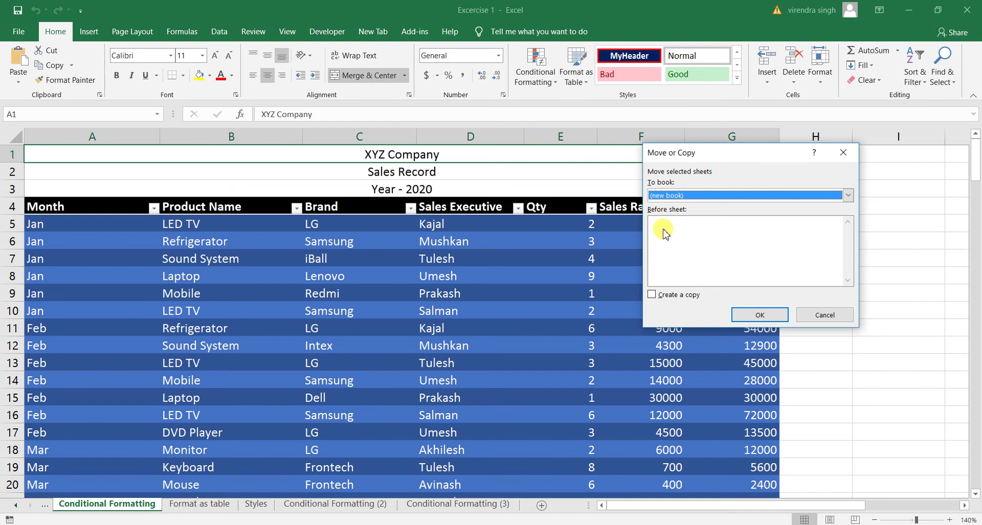
left_click(665, 232)
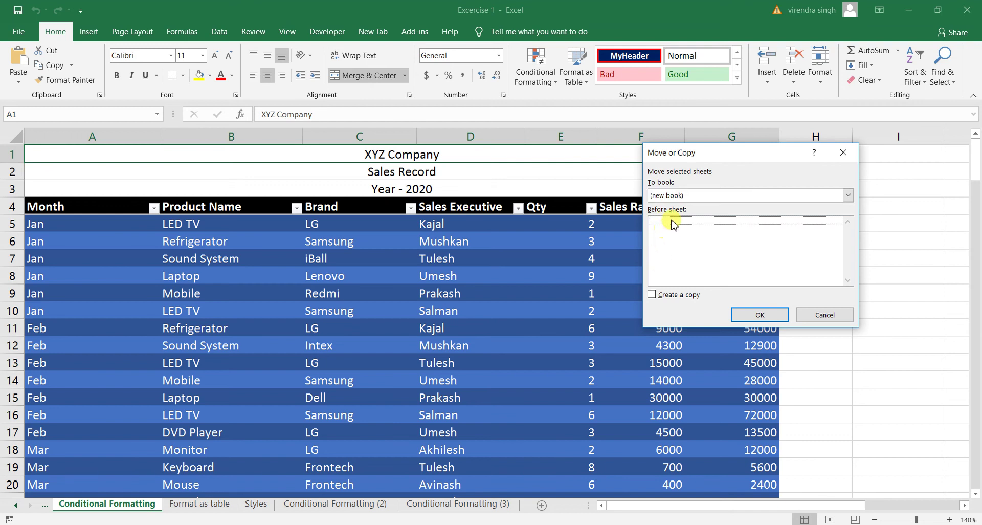
left_click(686, 195)
left_click(686, 195)
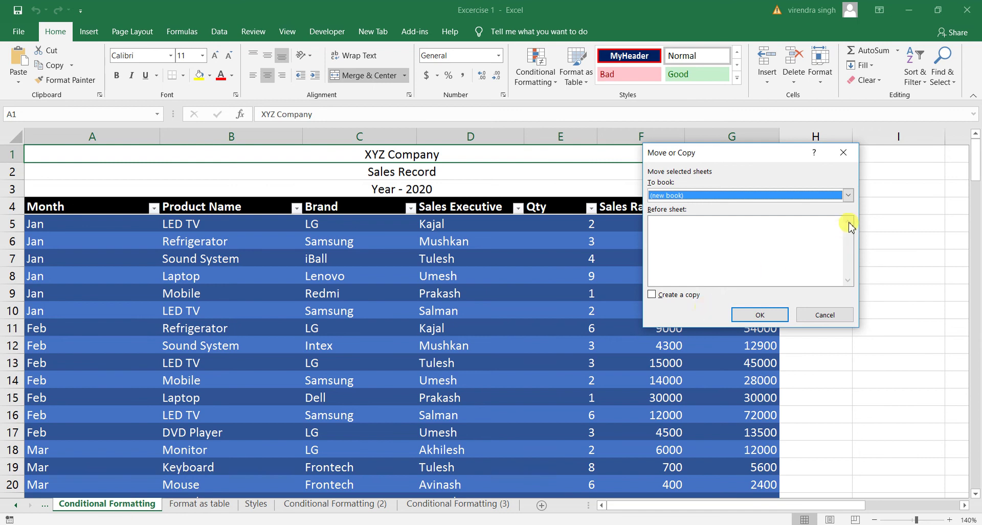
left_click(675, 295)
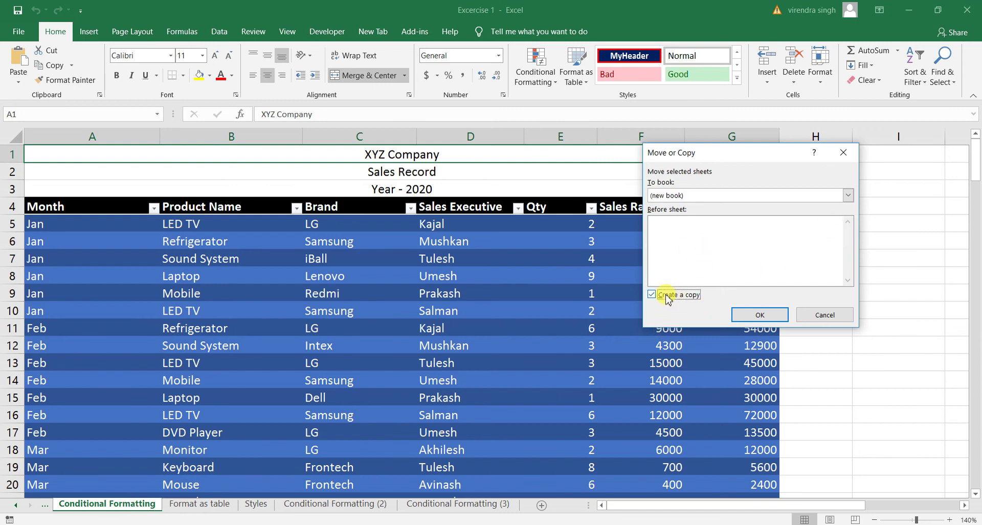
left_click(667, 296)
left_click(651, 295)
left_click(760, 315)
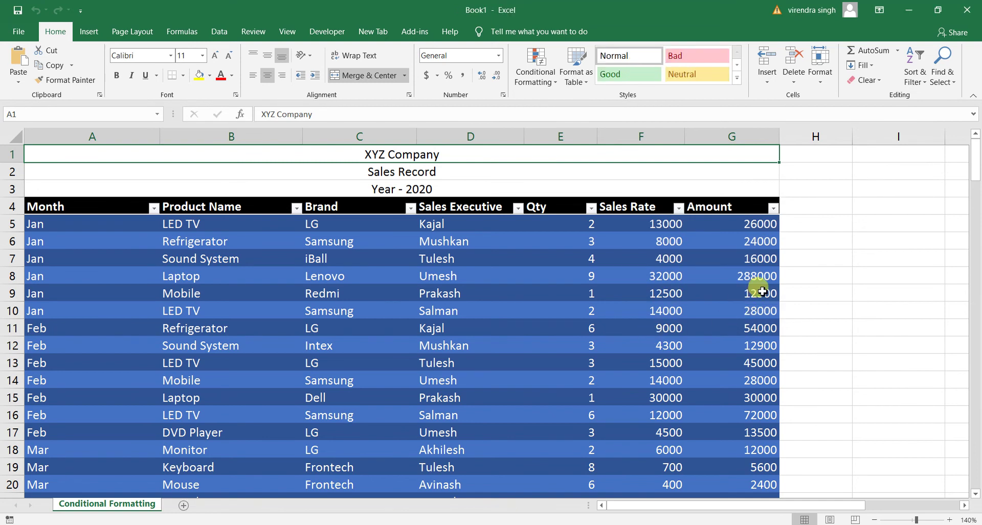
left_click(439, 256)
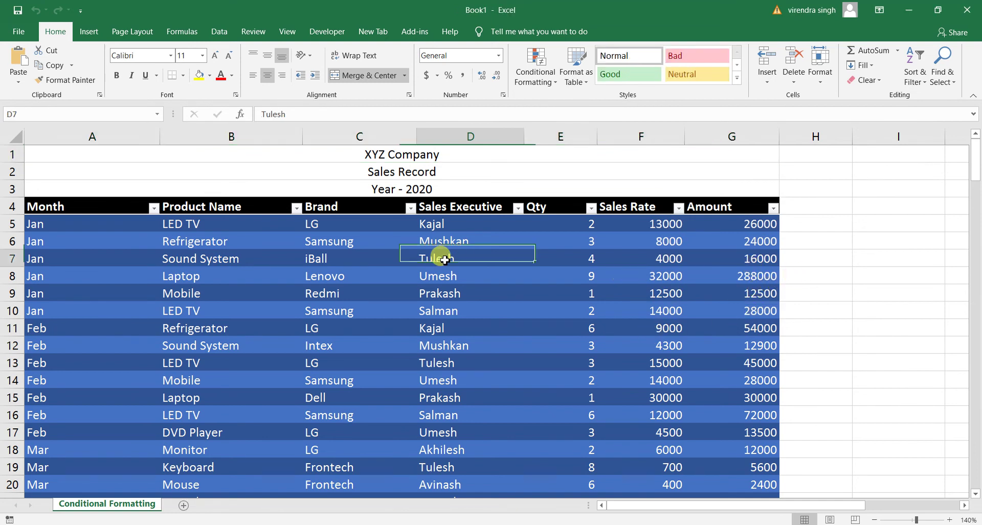
left_click(377, 171)
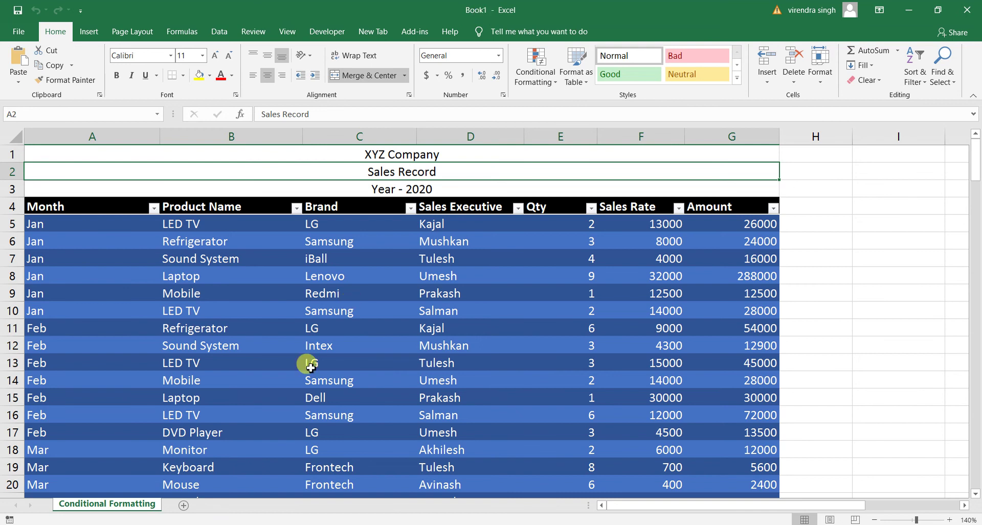
left_click(346, 524)
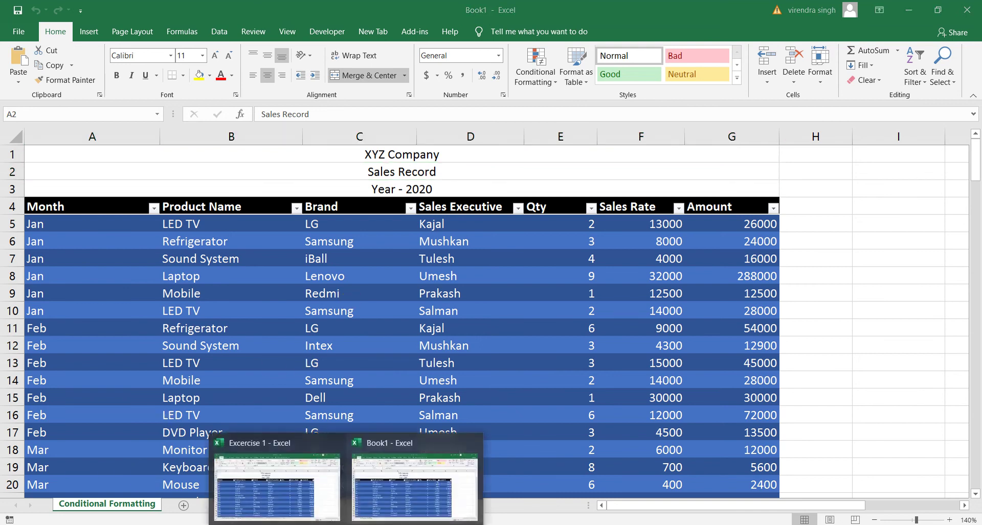
left_click(315, 499)
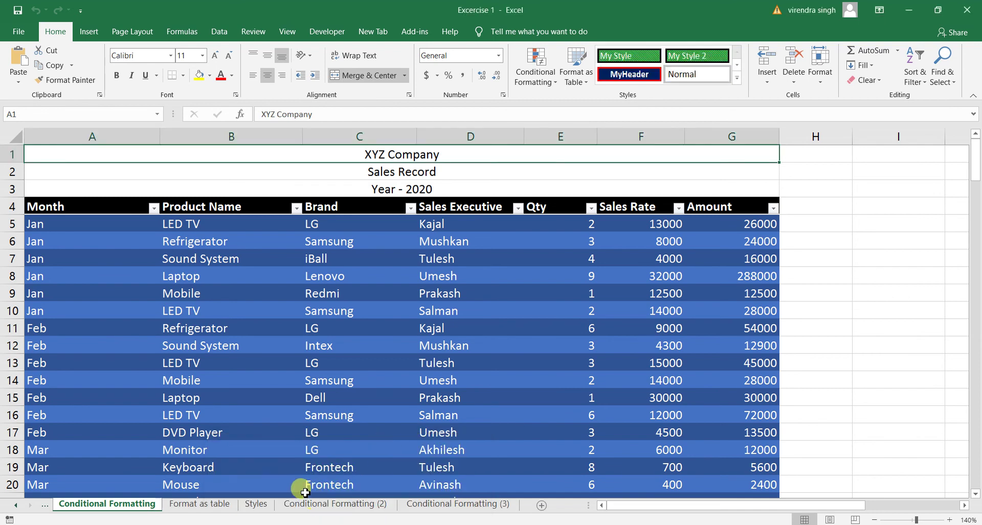
left_click(311, 504)
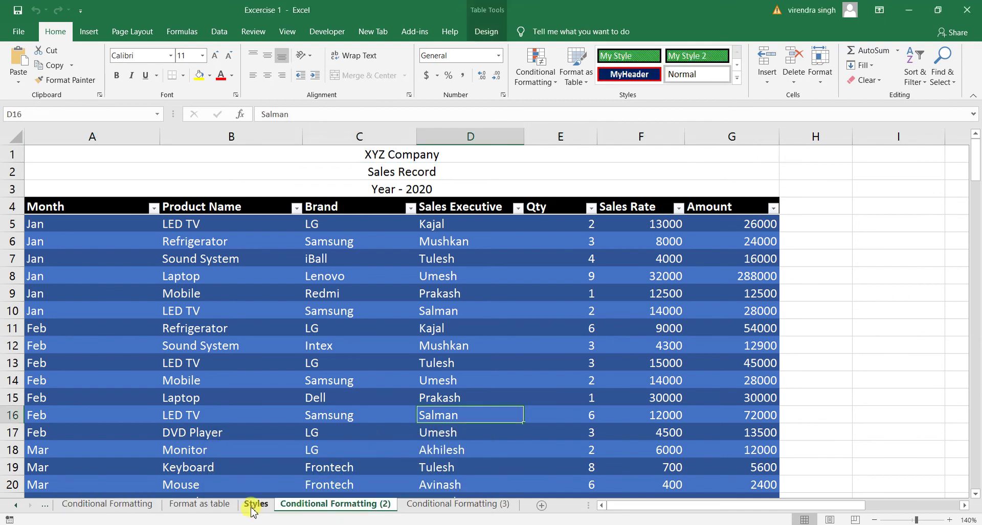
left_click(252, 504)
left_click(213, 504)
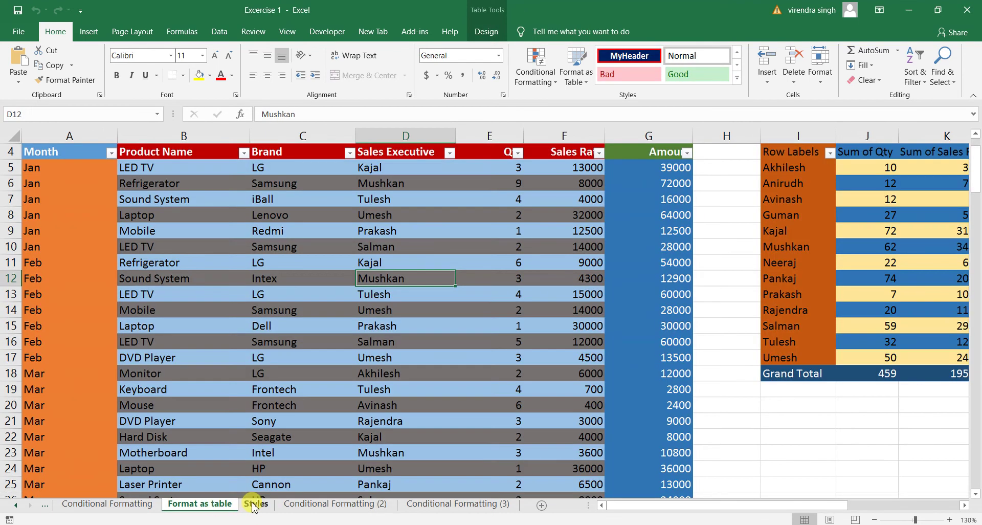
left_click(252, 505)
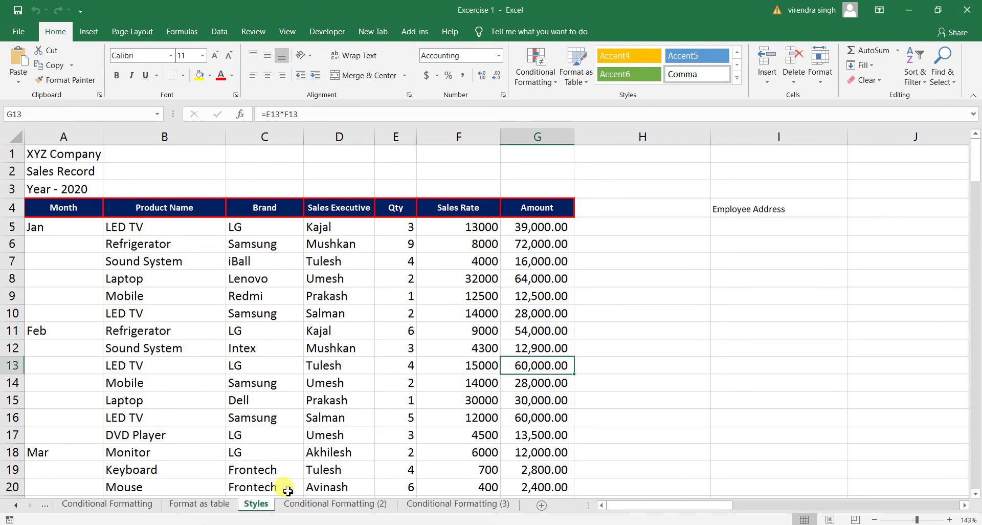
left_click(527, 325)
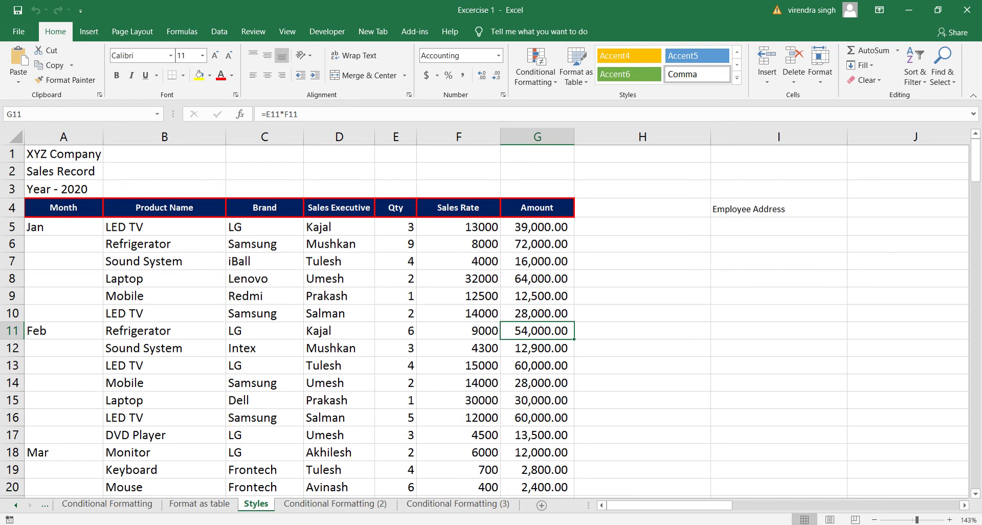
left_click(346, 524)
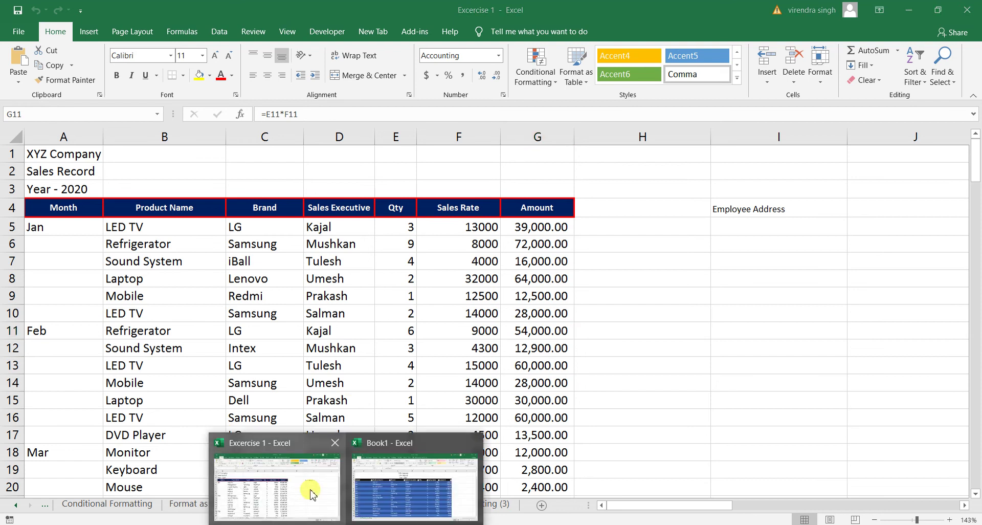
key("Escape")
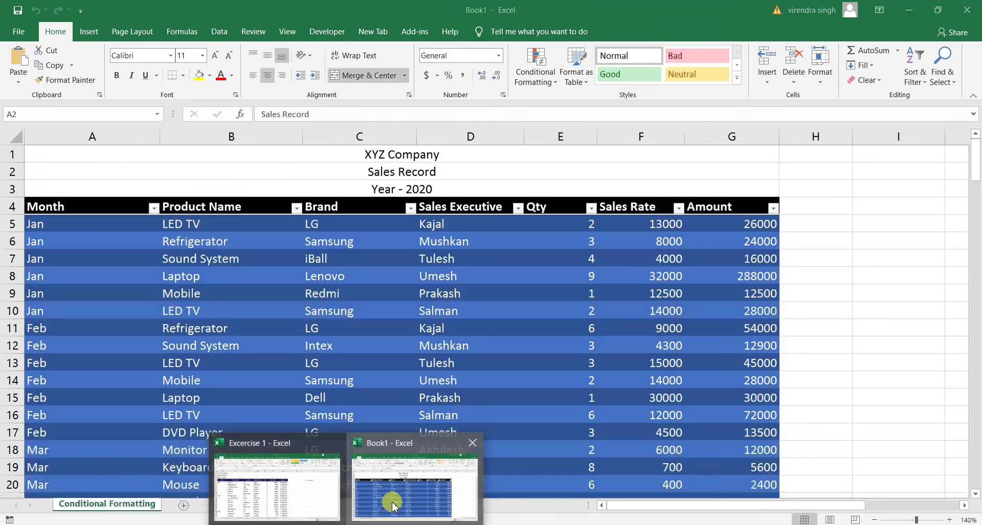
left_click(384, 493)
left_click(505, 302)
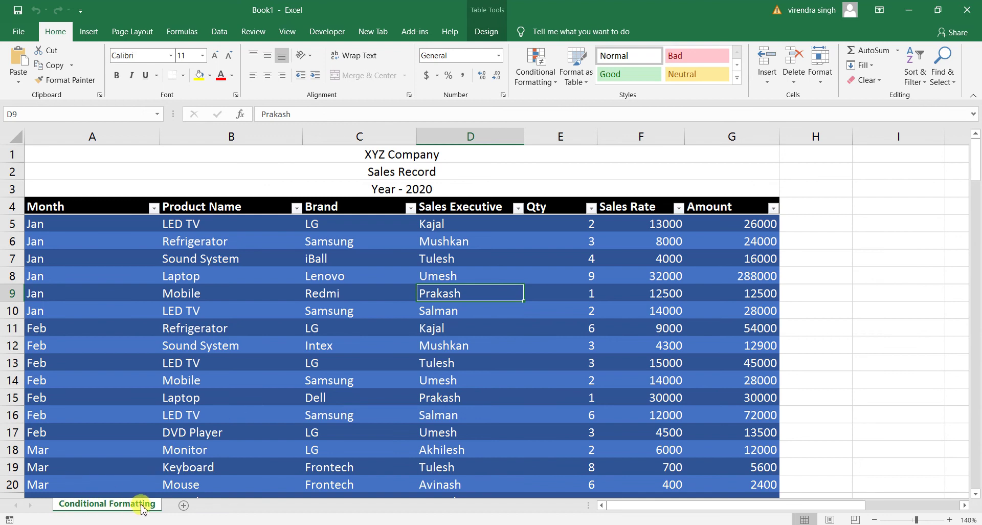
left_click(391, 226)
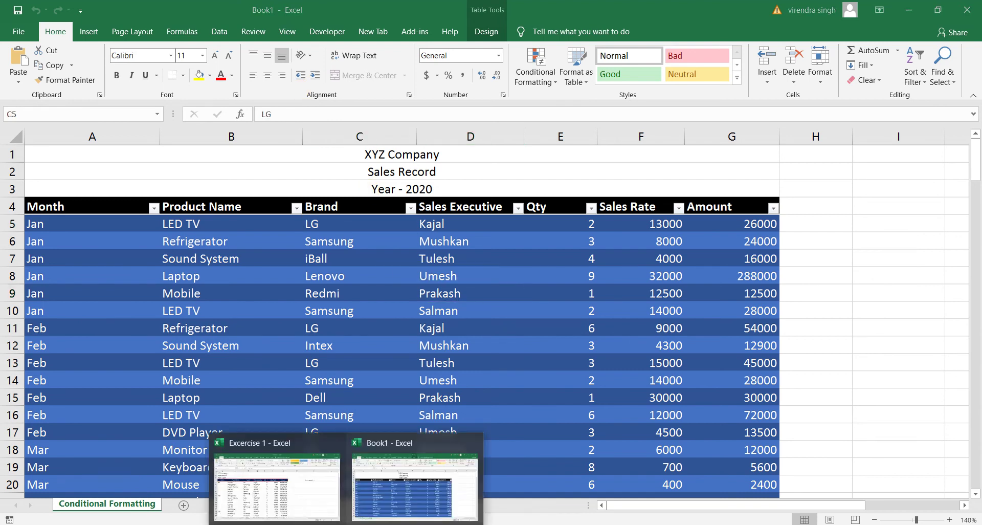
left_click(276, 514)
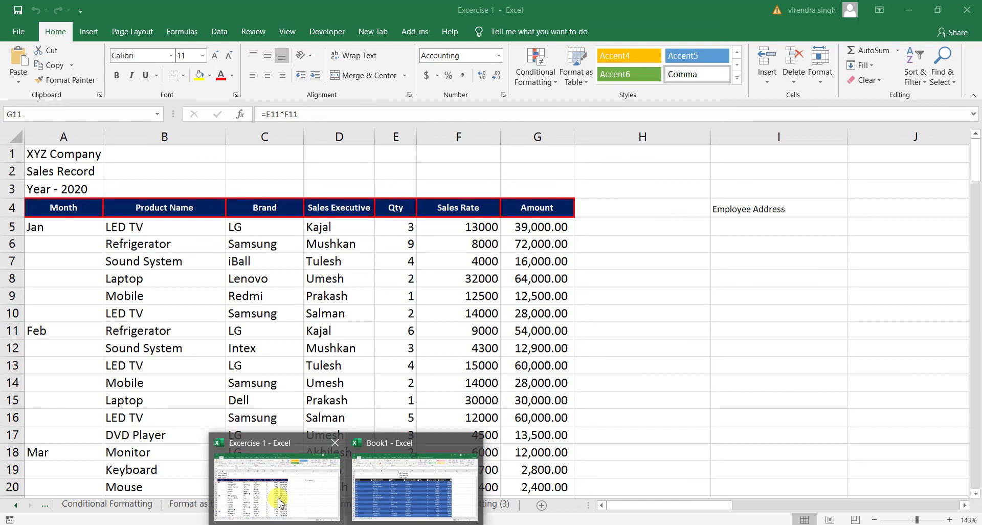
left_click(325, 401)
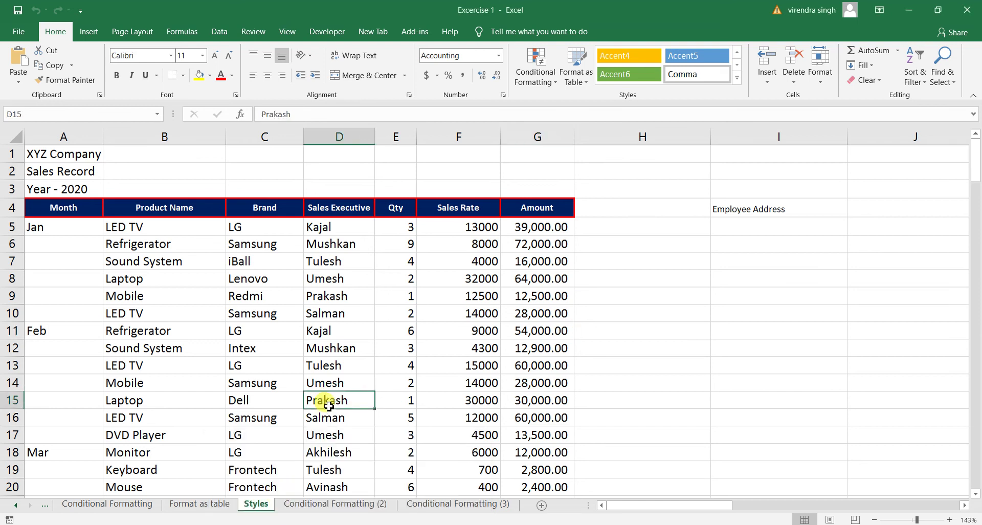
Move the Format as table sheet from Excercise 1 to the end of Book1
left_click(207, 505)
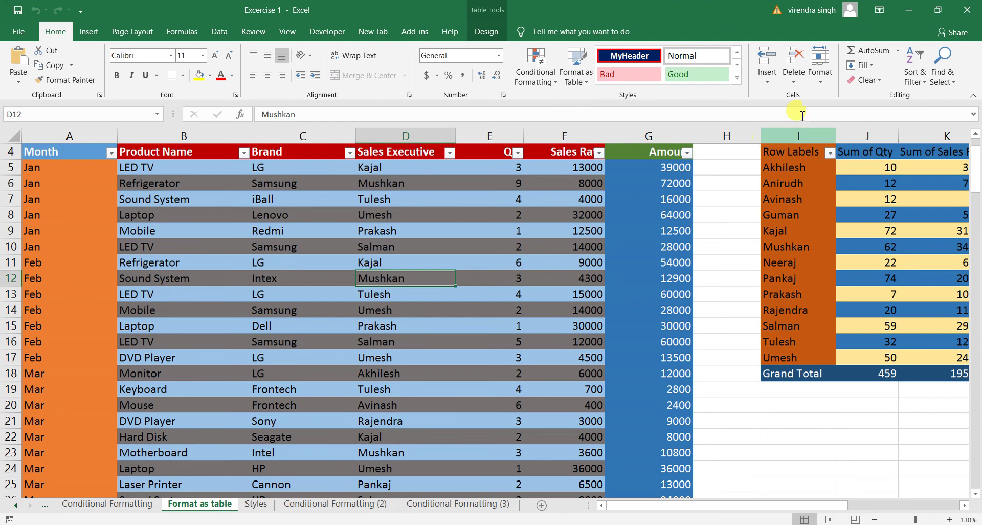
left_click(821, 82)
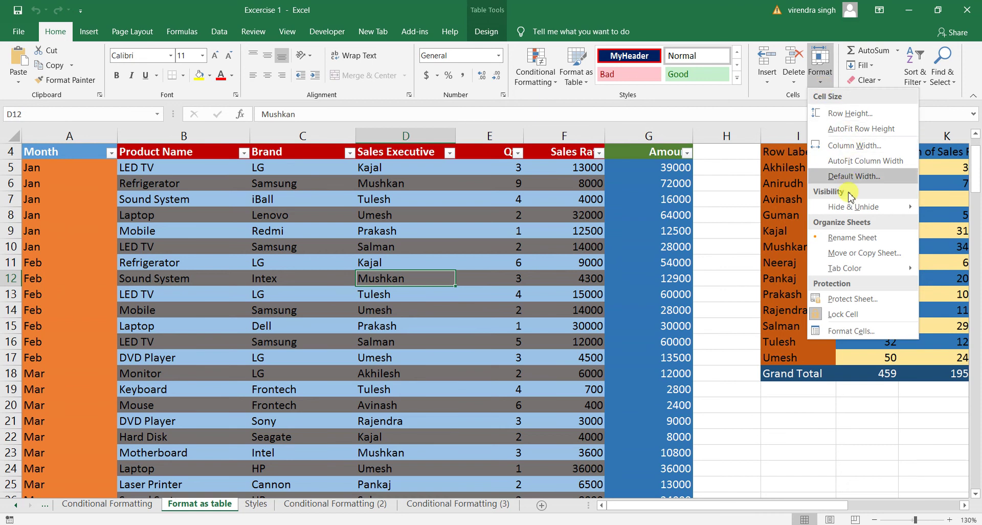
left_click(857, 255)
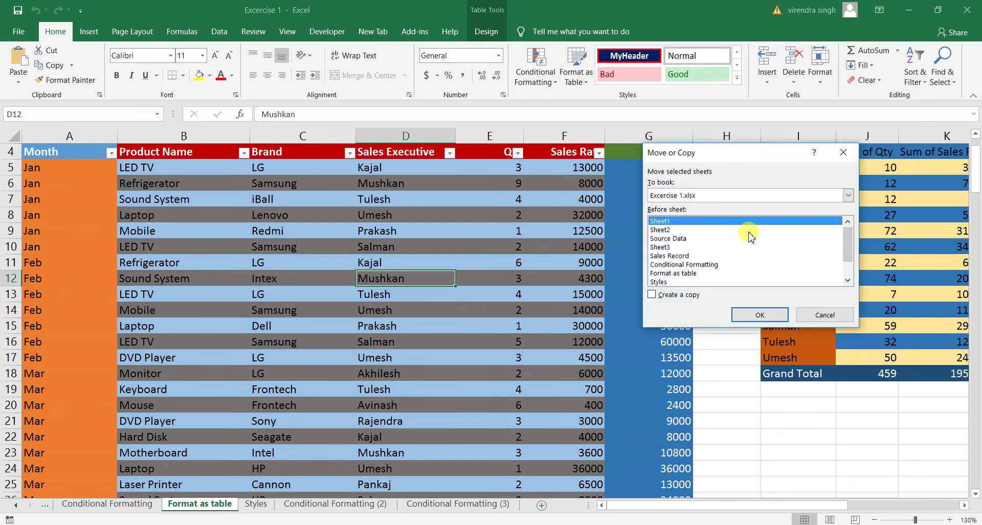
left_click(715, 197)
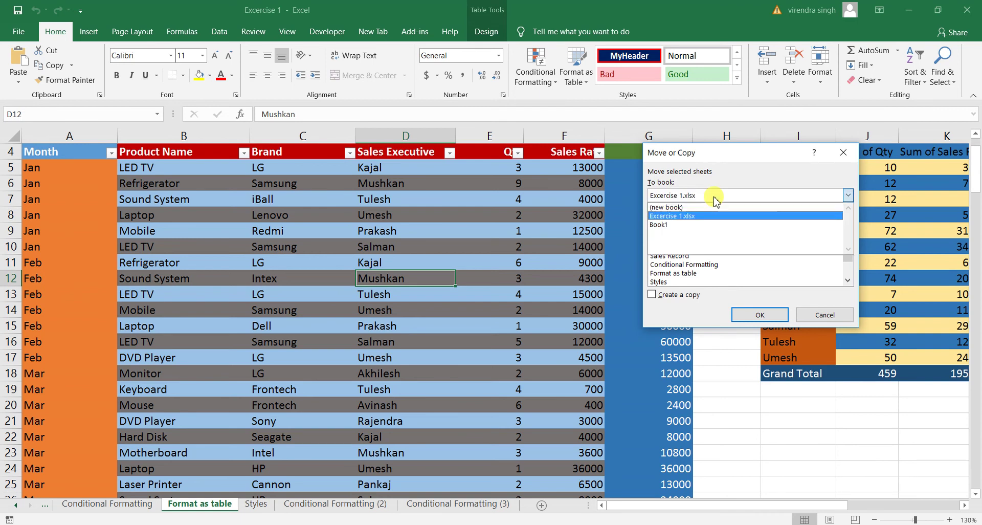
left_click(667, 224)
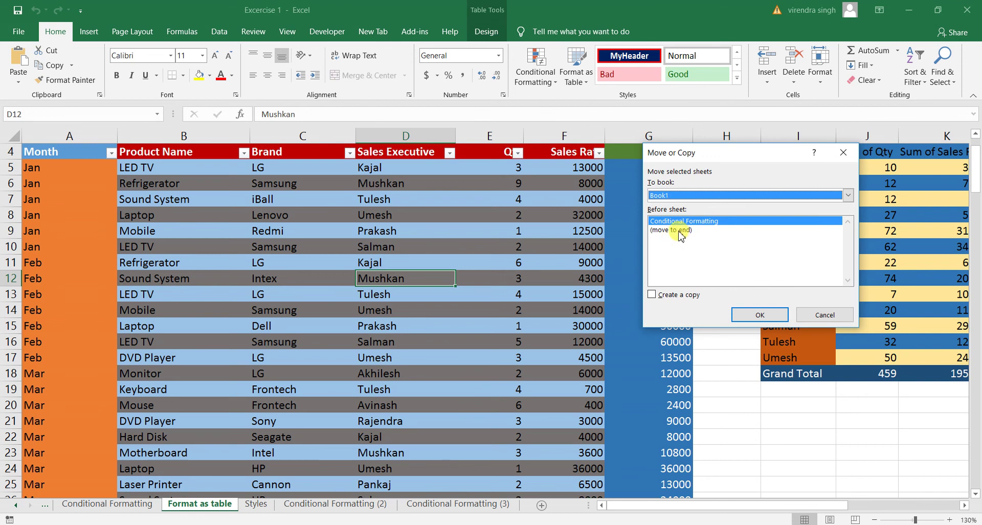
left_click(680, 231)
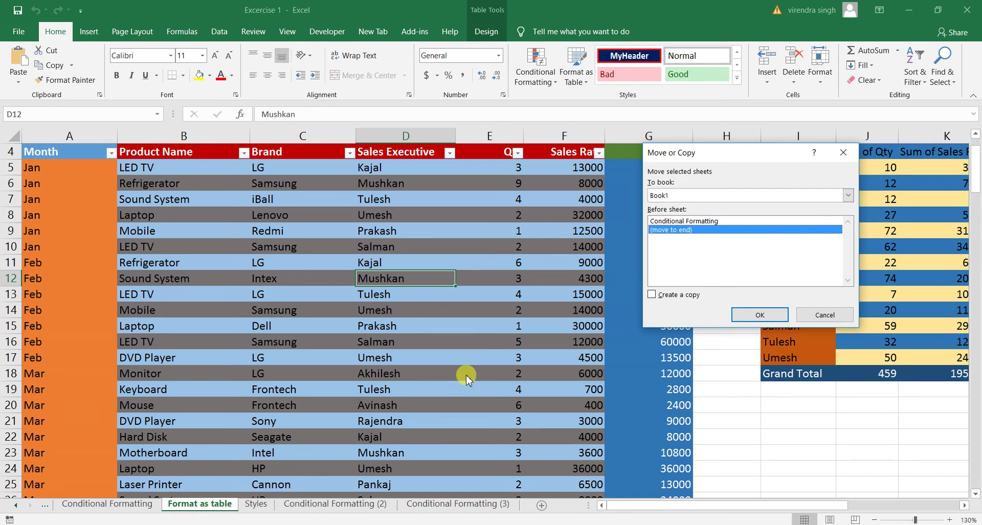
left_click(674, 298)
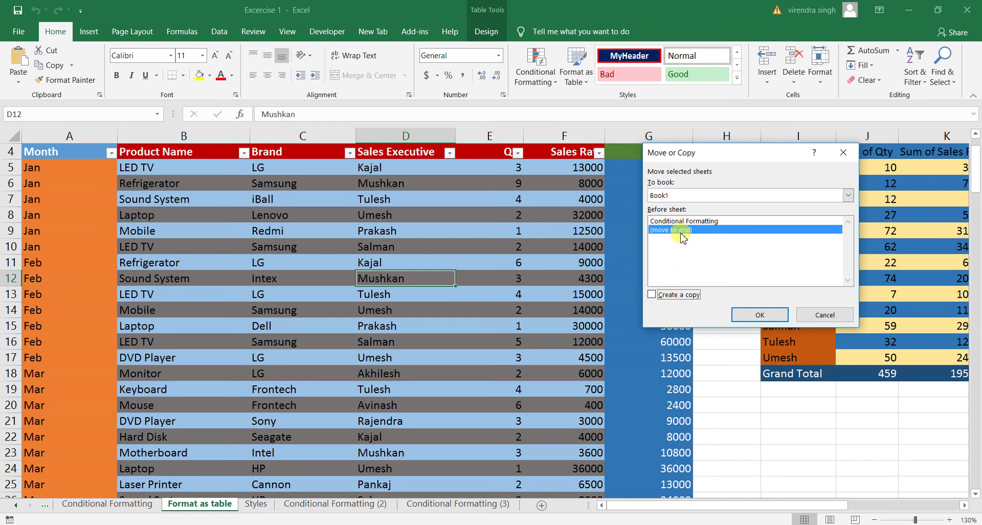
left_click(762, 313)
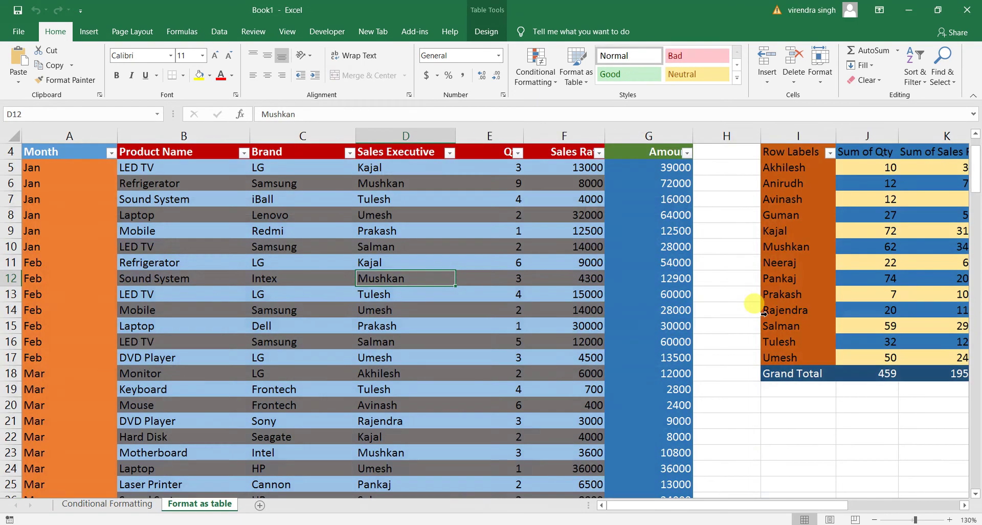
left_click(261, 279)
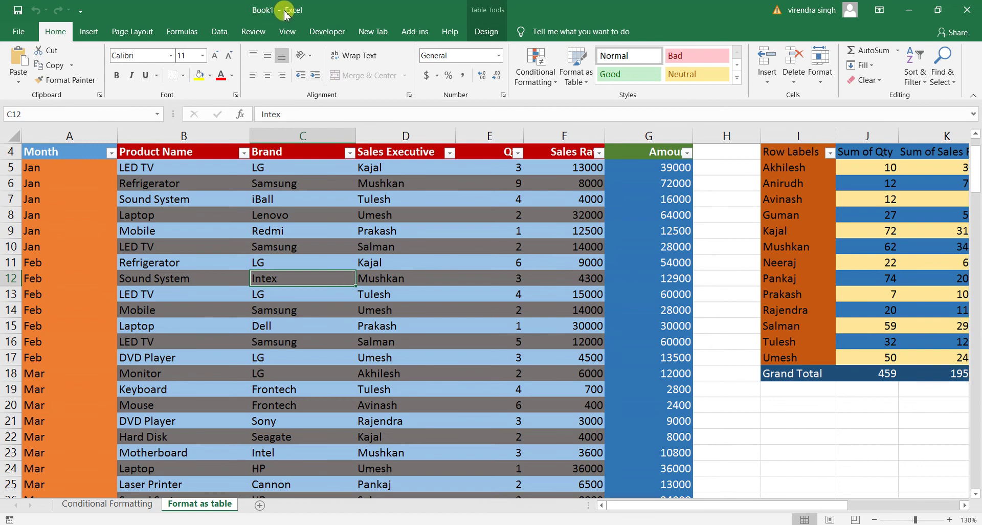
left_click(222, 291)
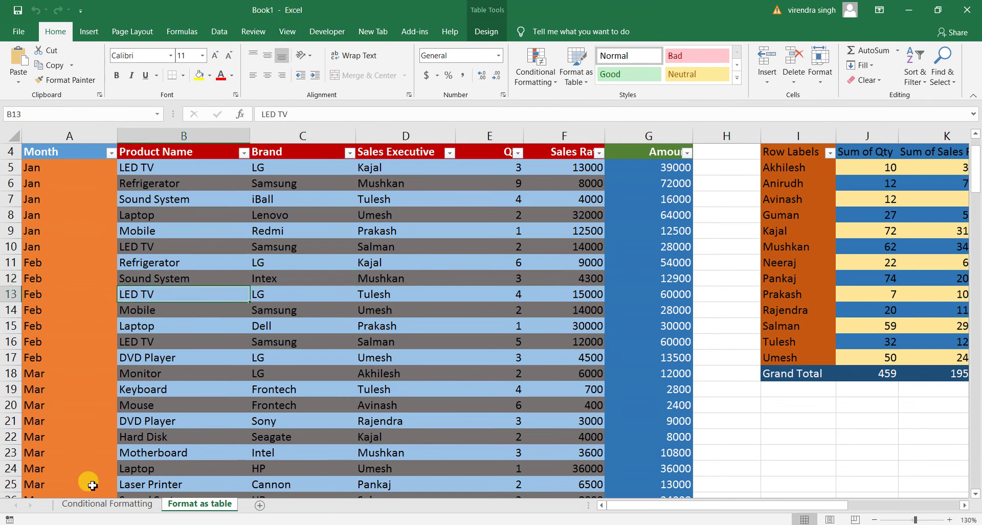
left_click(111, 505)
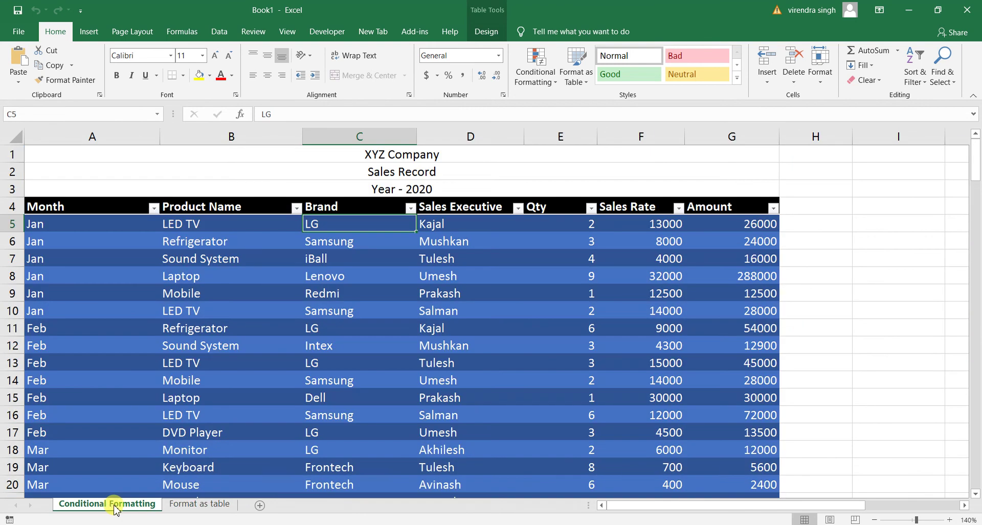
left_click(184, 506)
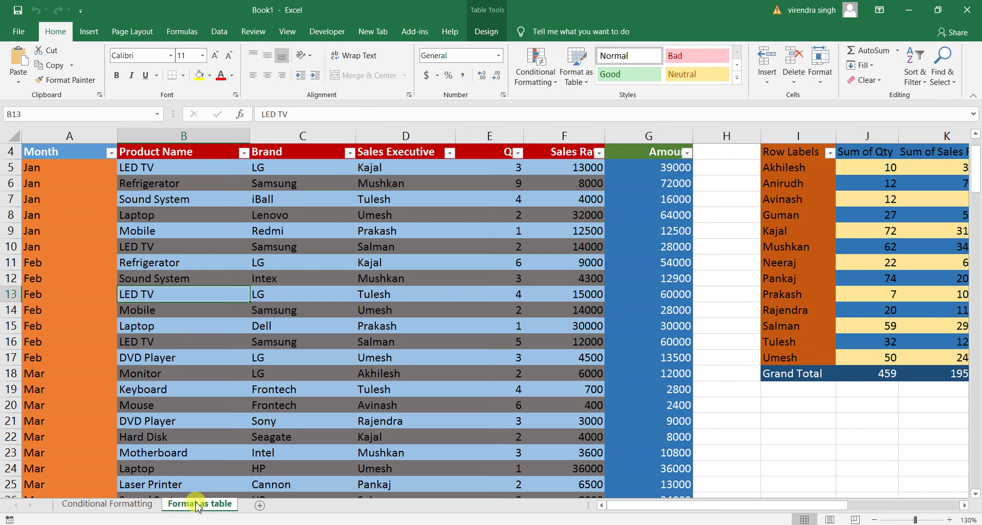
left_click(356, 523)
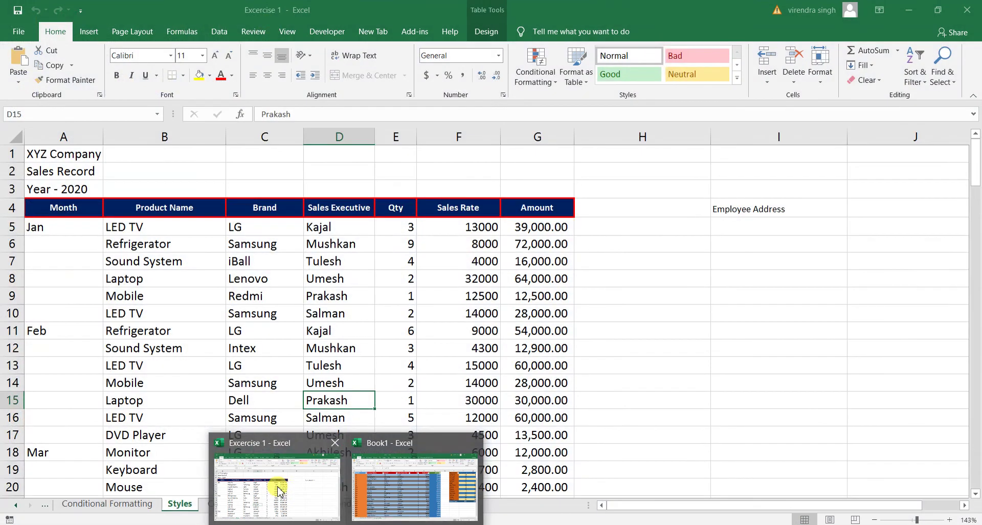
left_click(277, 486)
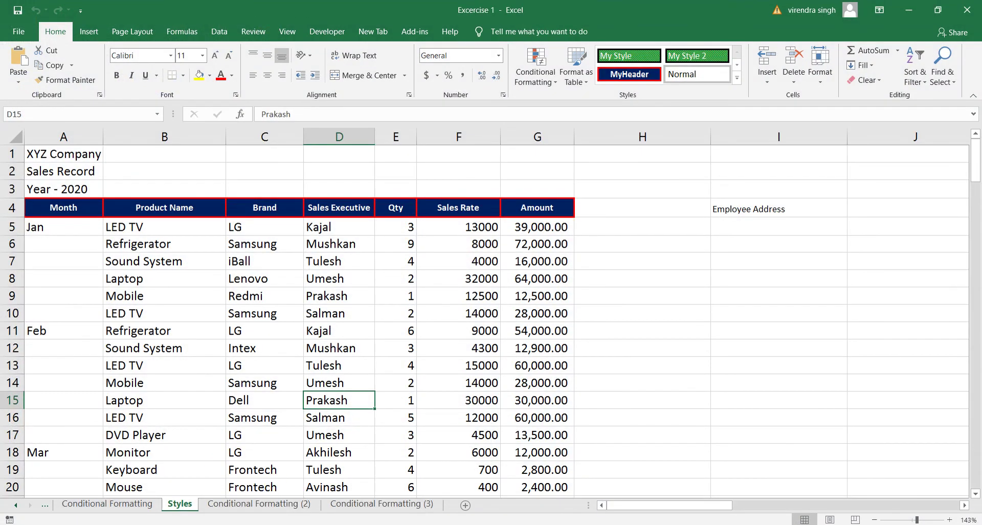
left_click(131, 507)
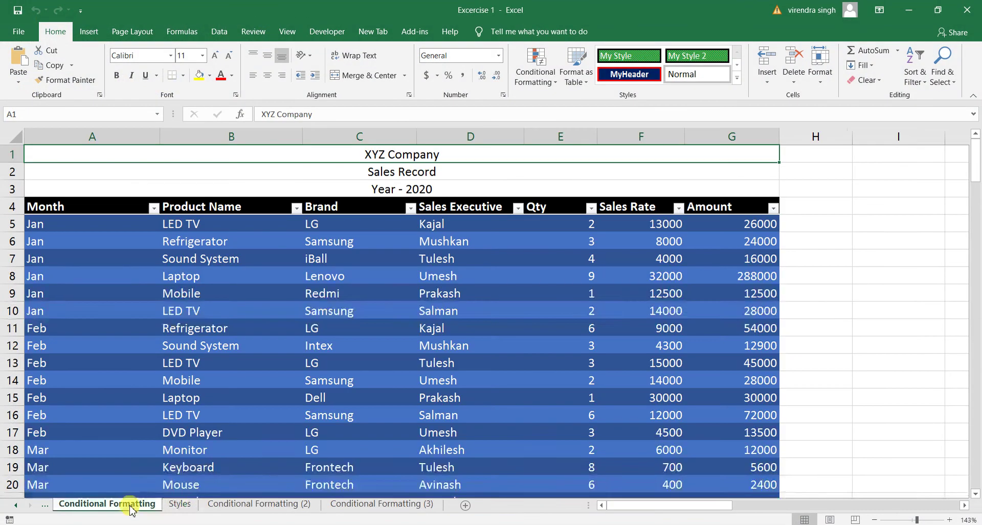
left_click(228, 505)
left_click(362, 506)
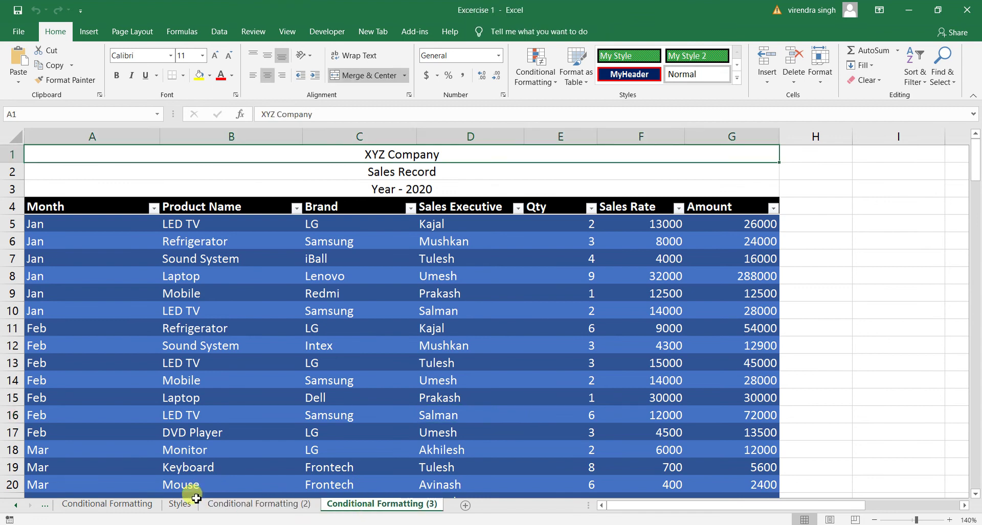
left_click(178, 504)
left_click(14, 505)
left_click(14, 505)
left_click(14, 506)
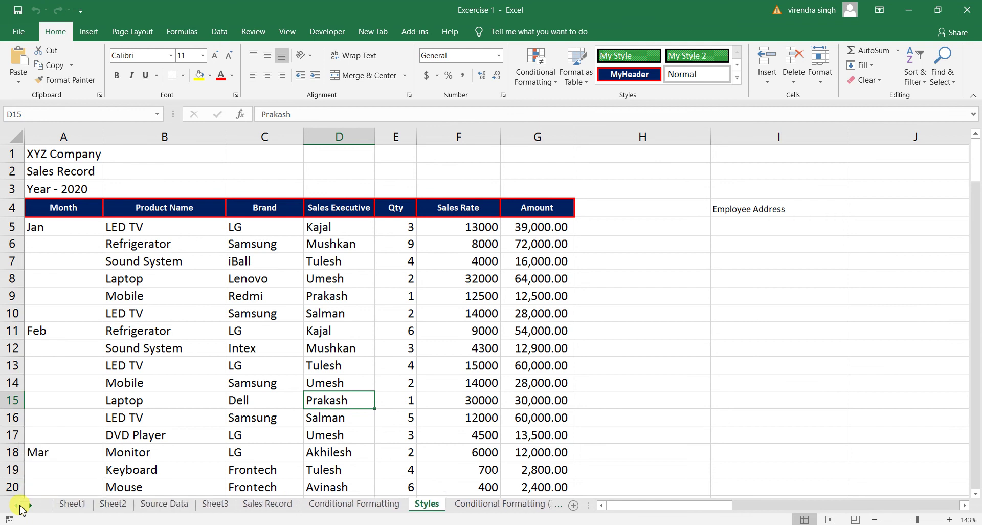
left_click(322, 367)
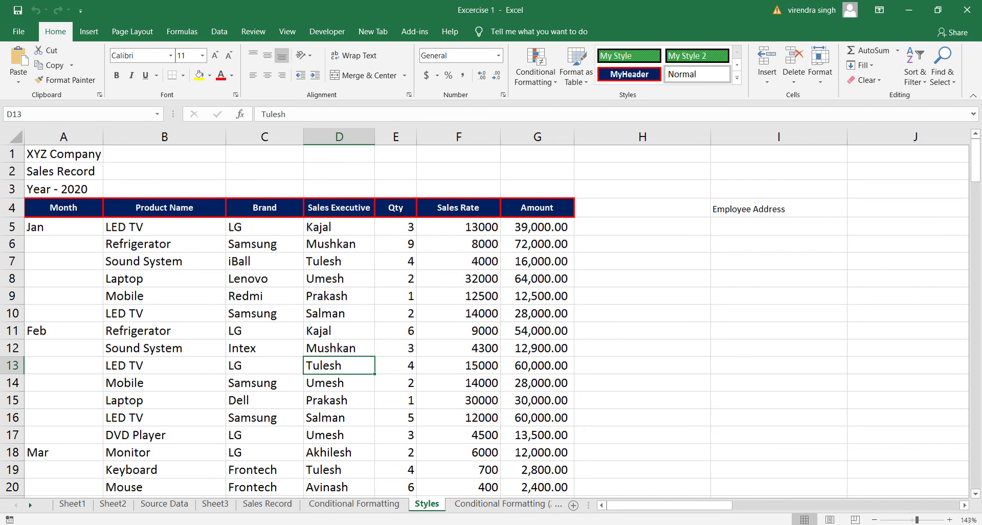
left_click(434, 478)
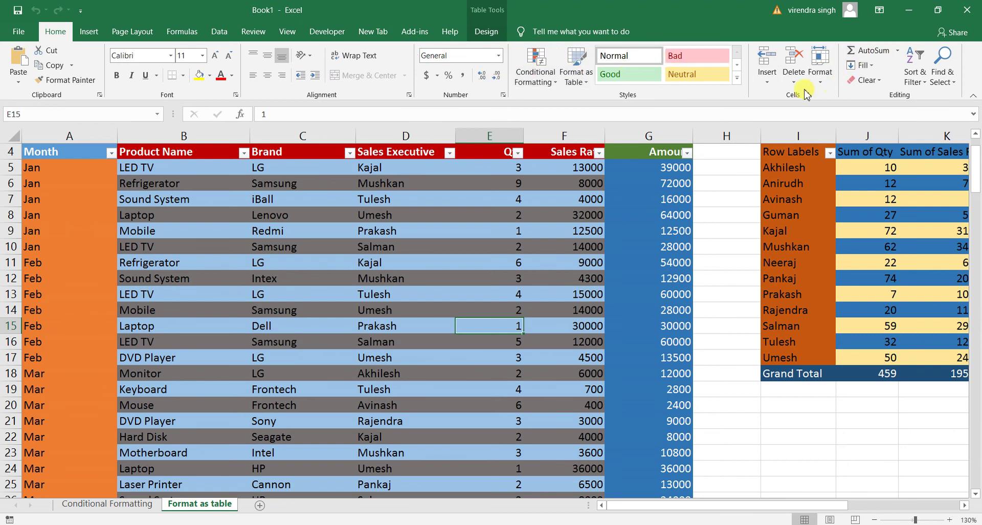
Move the Format as table sheet back to Excercise 1.xlsx, placed last after Conditional Formatting (3)
left_click(820, 72)
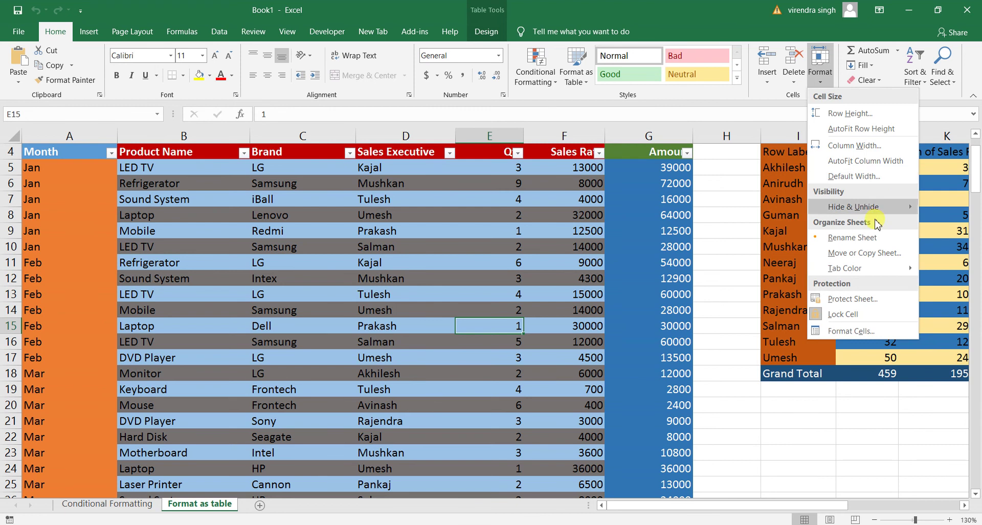
left_click(863, 253)
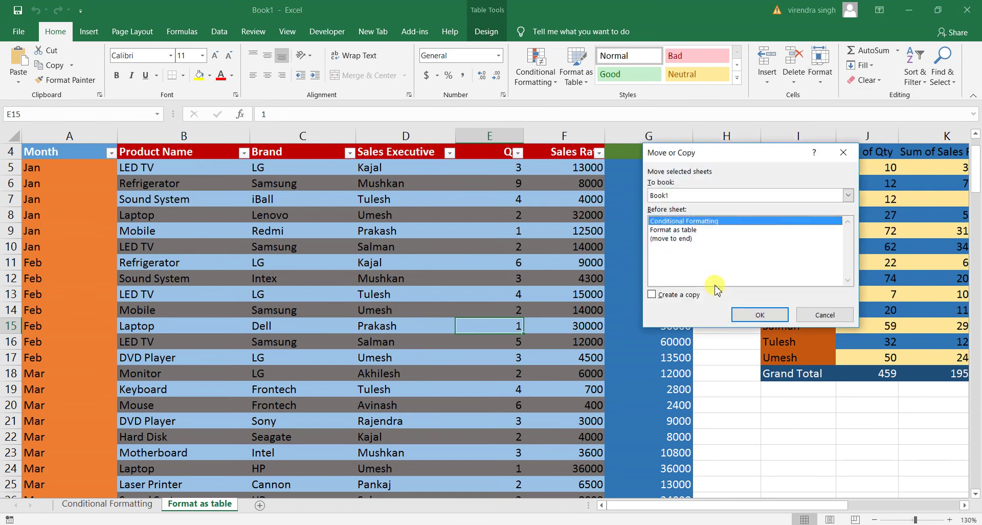
left_click(679, 239)
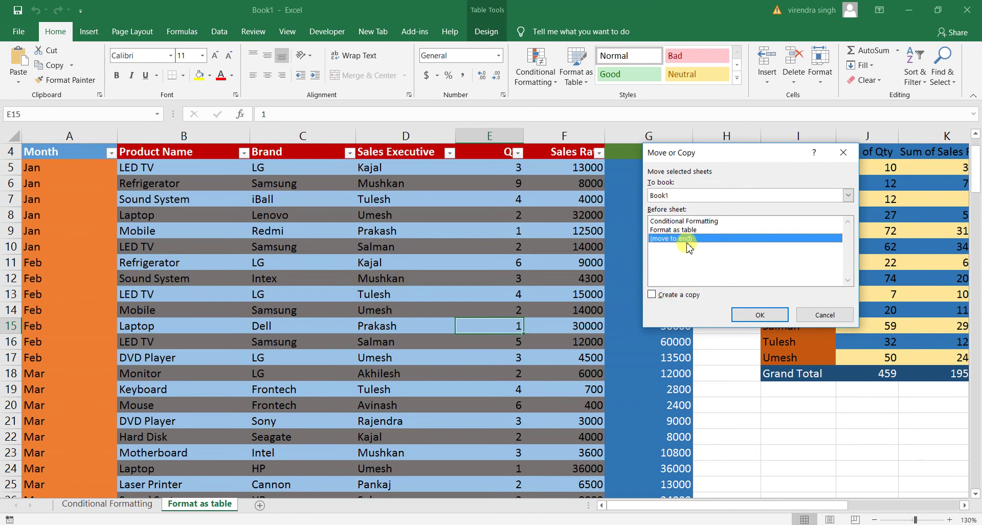
left_click(698, 197)
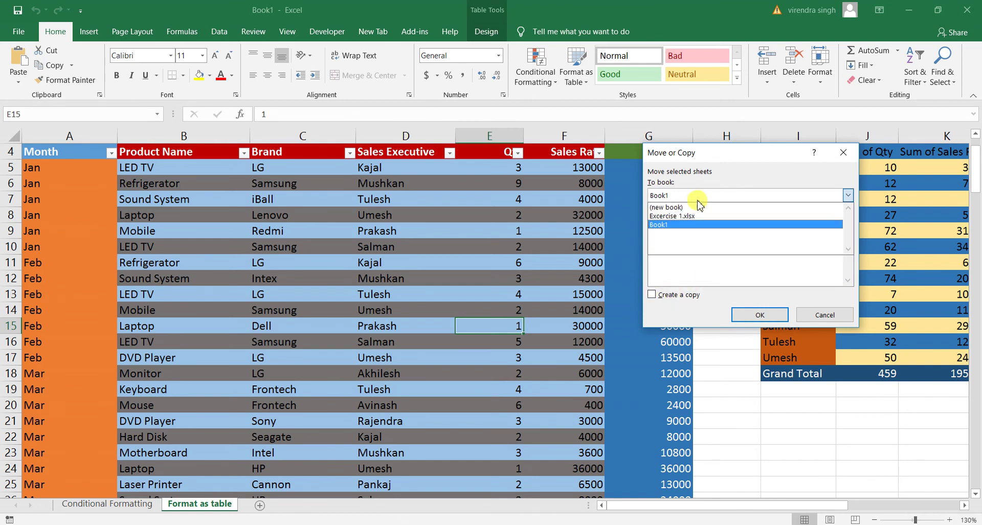
left_click(681, 217)
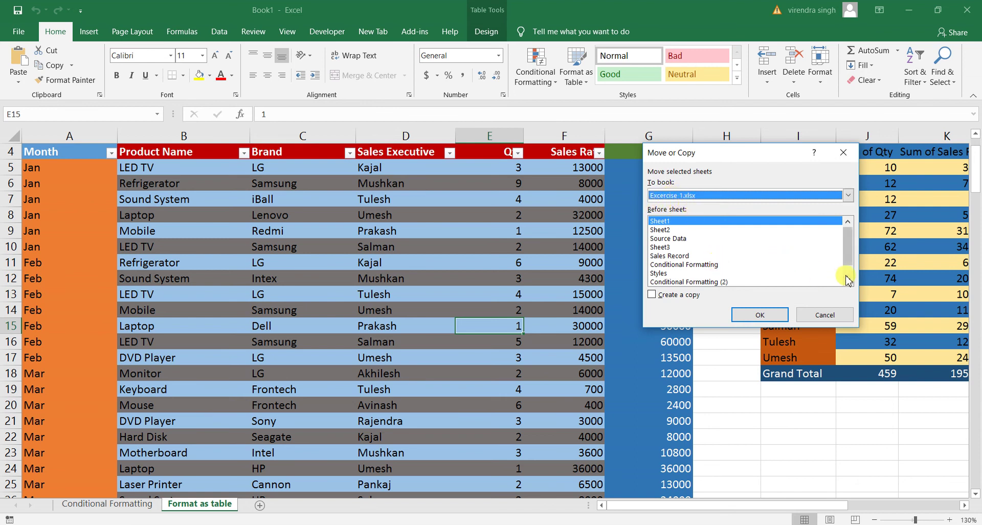
left_click(848, 278)
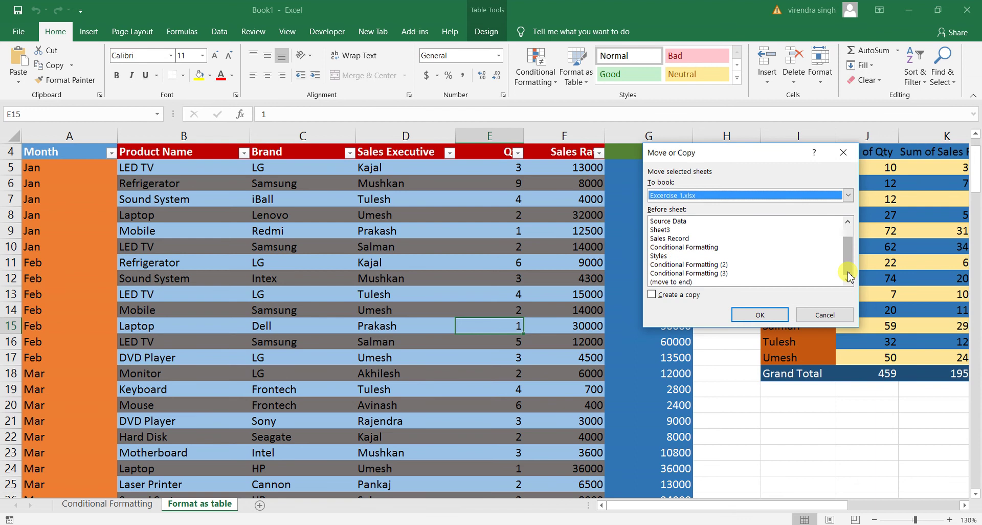
left_click(668, 282)
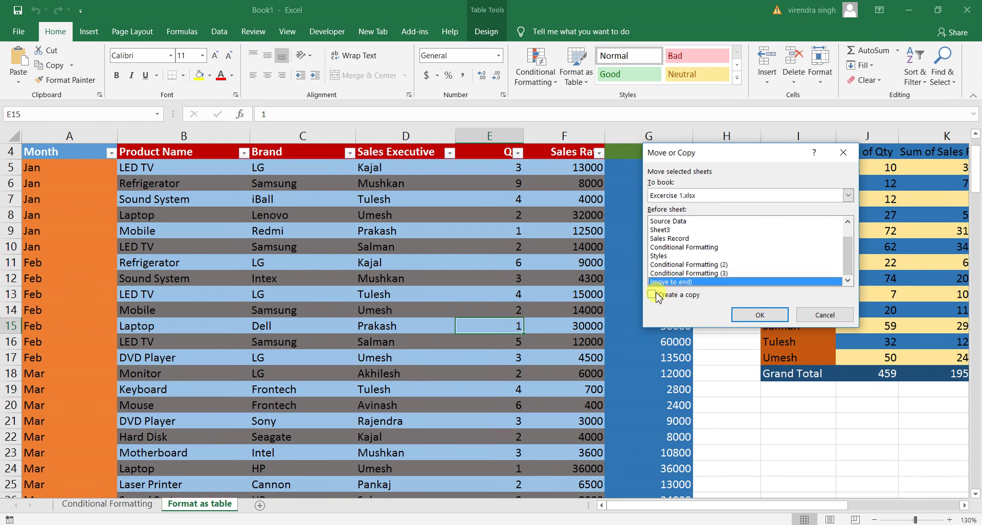
left_click(759, 316)
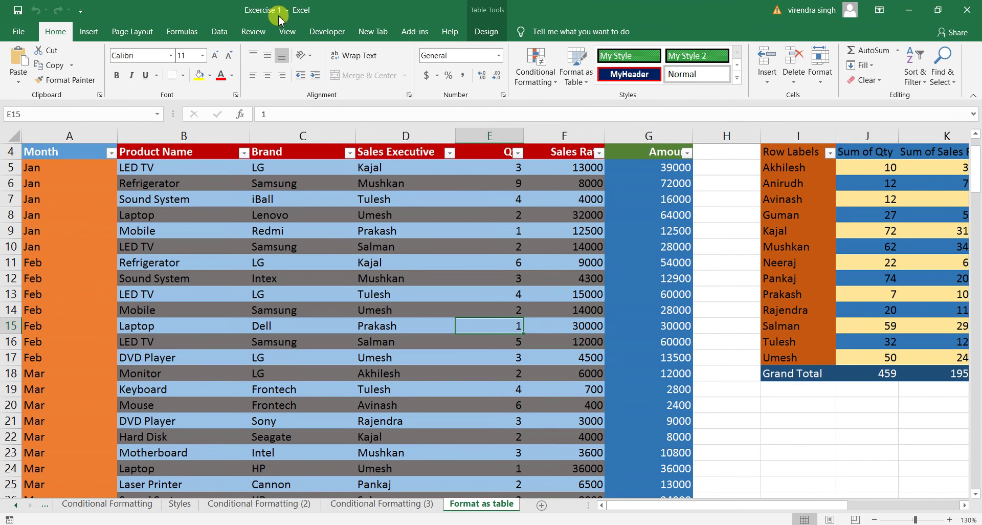
mouse_move(414, 472)
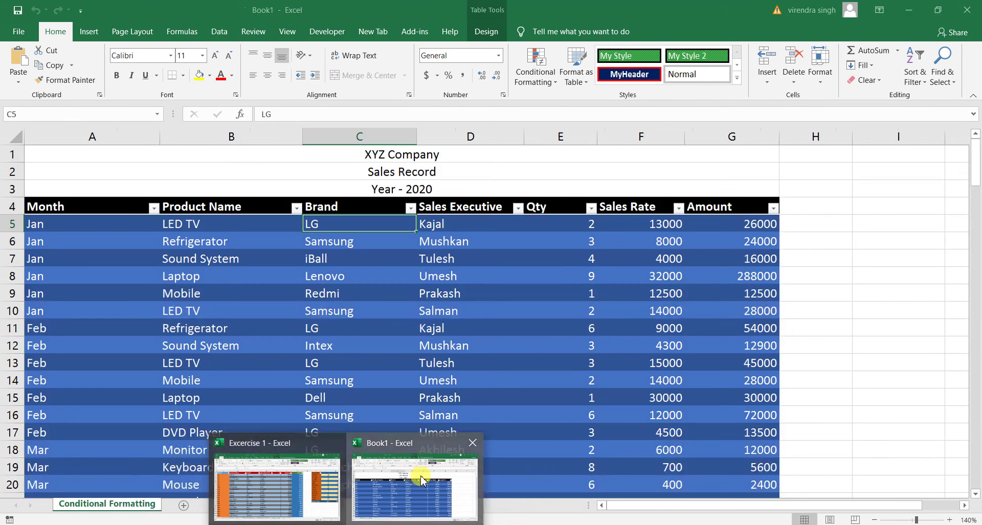
Return to the Excercise 1 workbook and select the table starting from the Month header
left_click(422, 479)
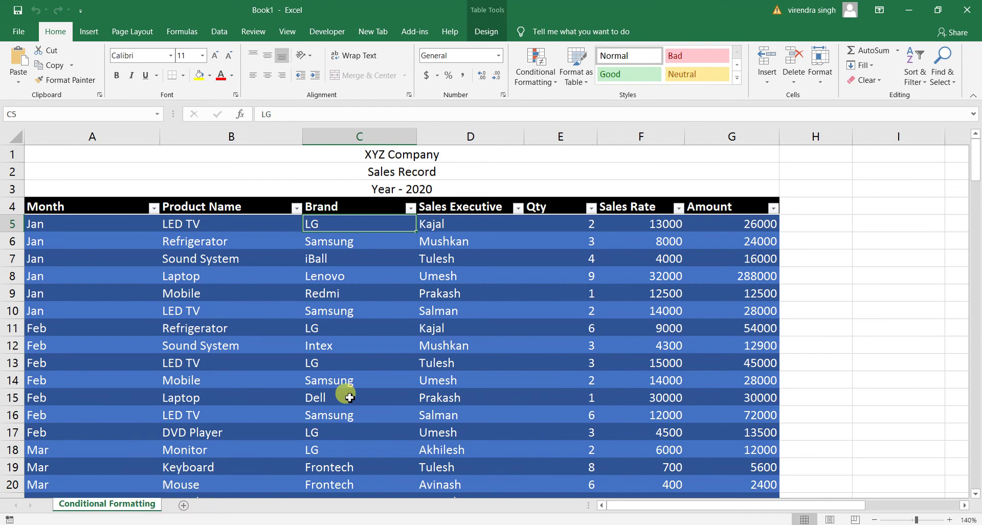
left_click(348, 523)
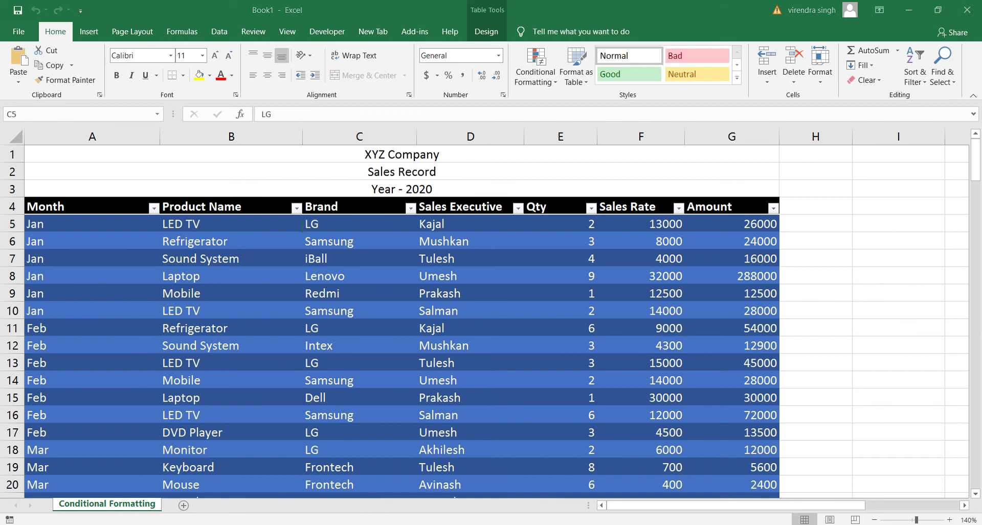
left_click(286, 505)
left_click(422, 372)
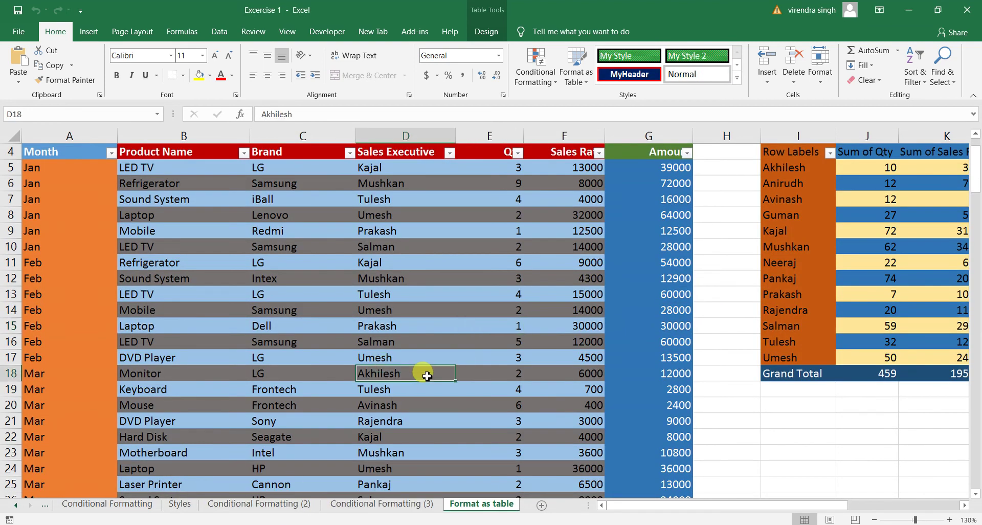
left_click(505, 297)
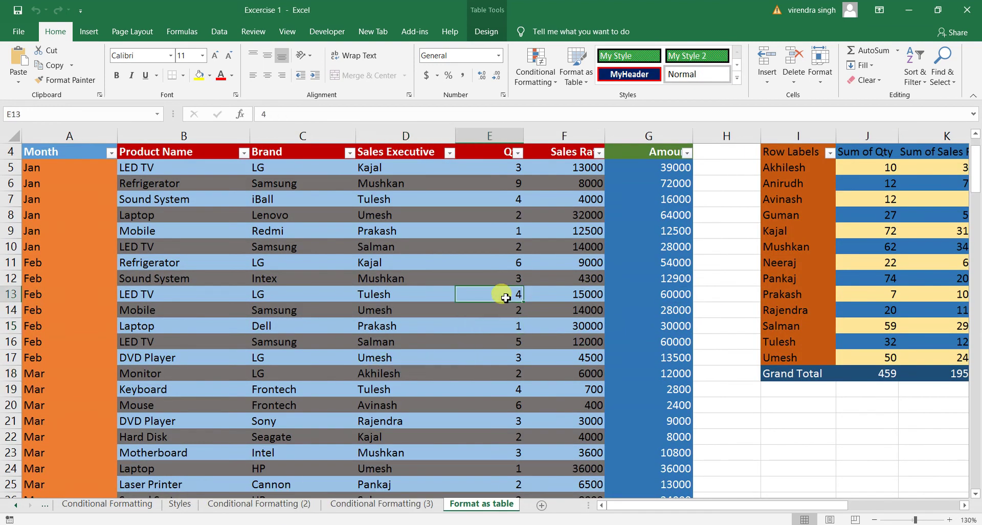
left_click(820, 82)
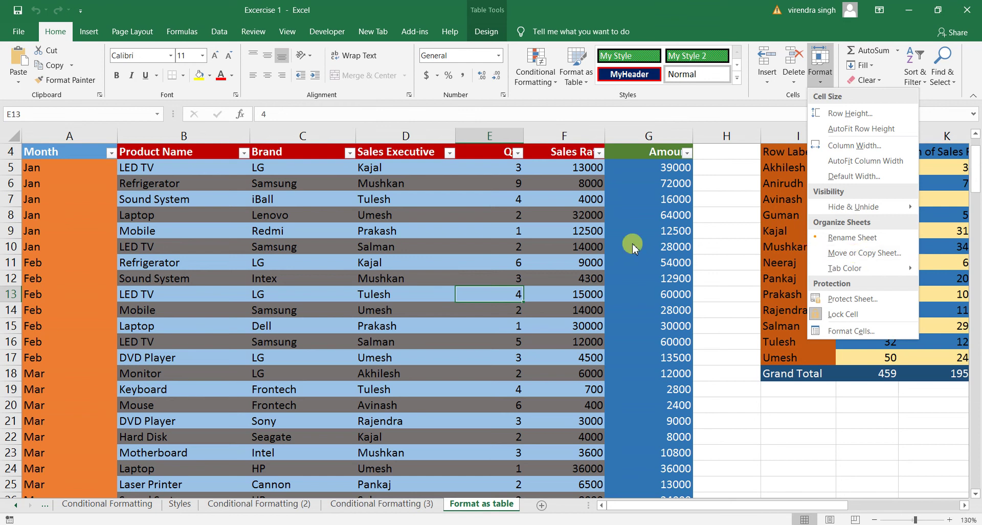
left_click(447, 215)
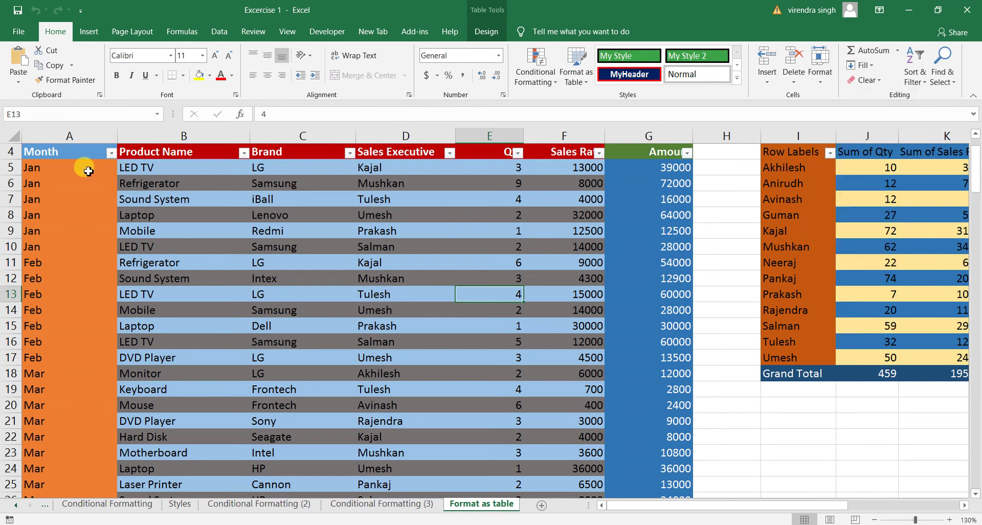
mouse_move(78, 154)
left_mouse_down()
mouse_move(553, 293)
mouse_move(671, 368)
left_mouse_up()
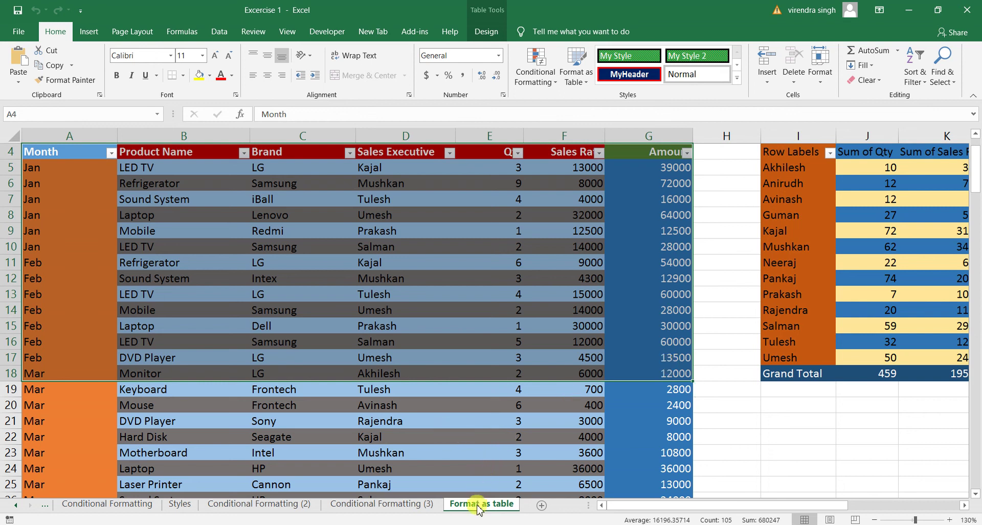
Group the Conditional Formatting (2) and (3) sheets and choose Delete
left_click(286, 503)
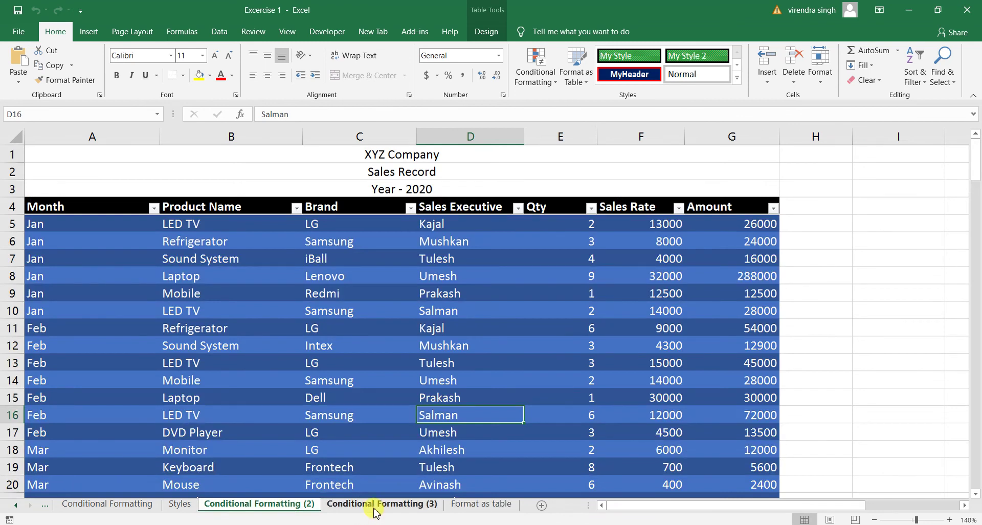
left_click(376, 509, "ctrl")
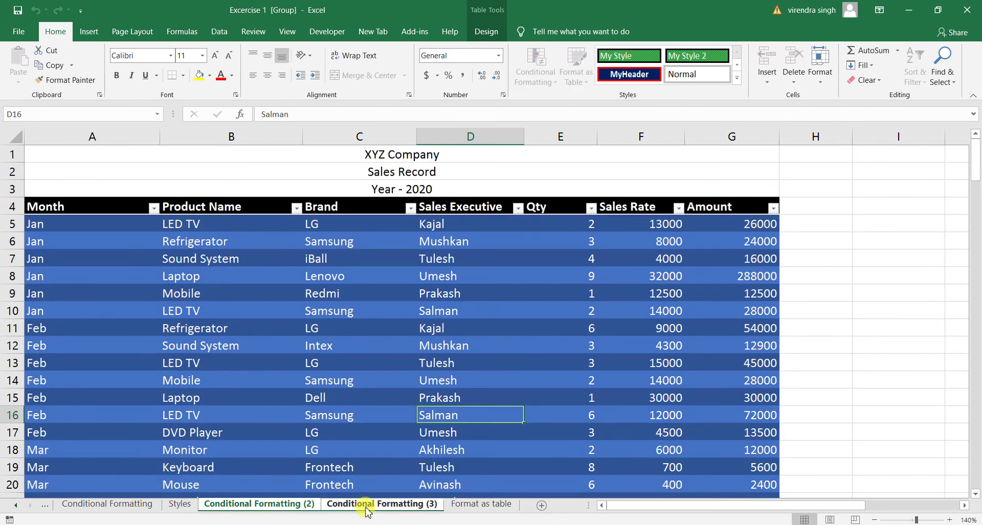
right_click(366, 509)
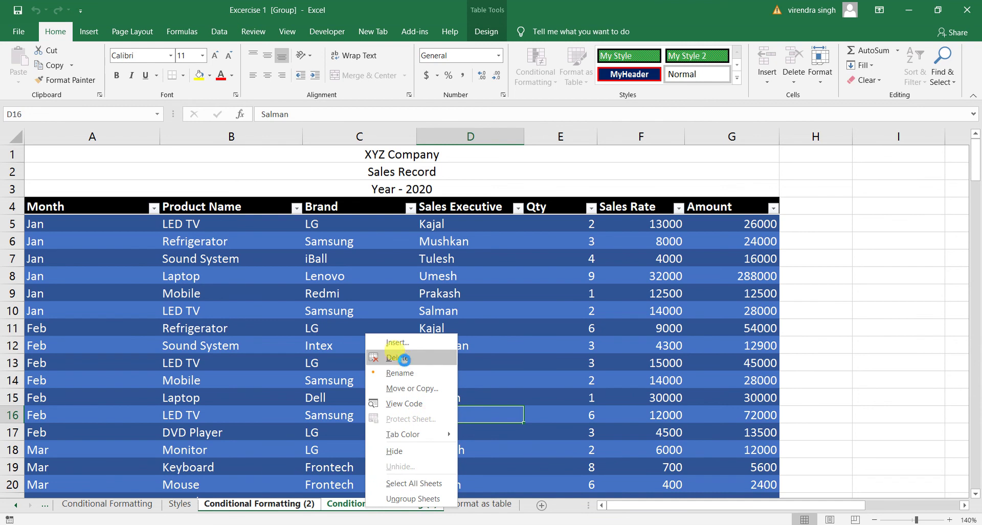
left_click(404, 358)
Confirm deleting the two copied sheets and scroll the sheet tabs back to the start
left_click(471, 305)
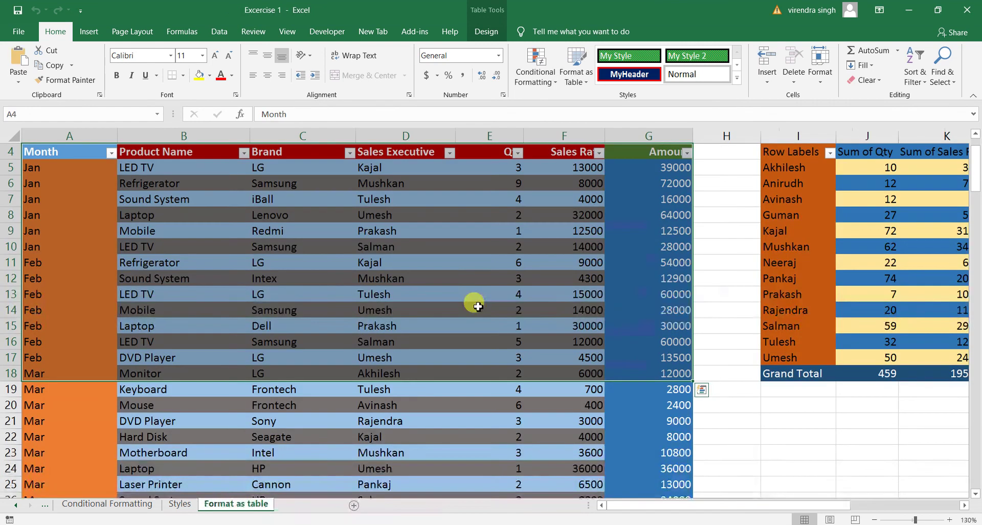
left_click(463, 246)
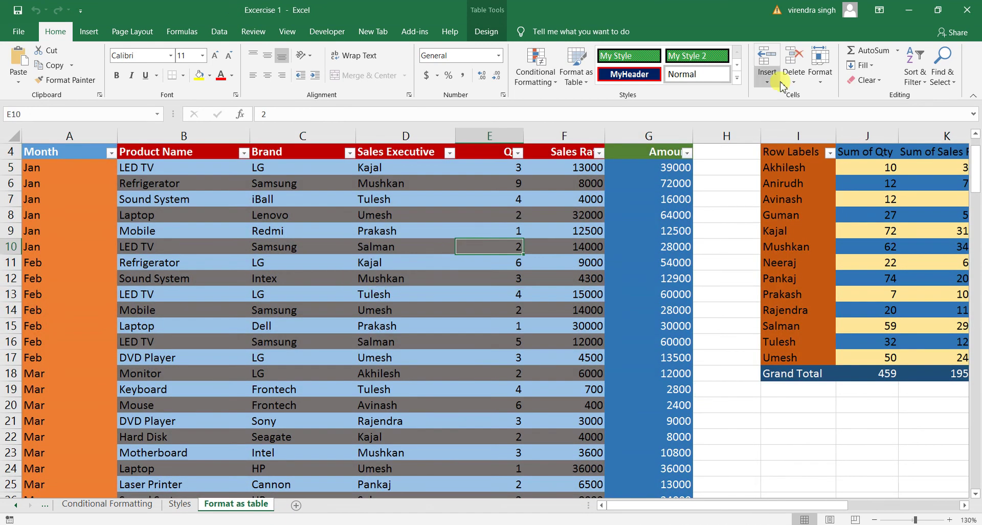
left_click(820, 72)
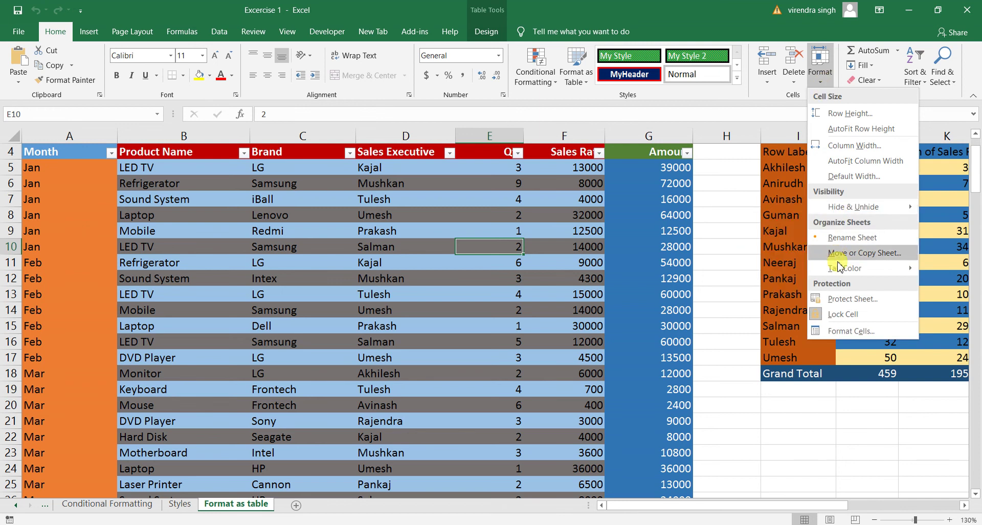
mouse_move(845, 268)
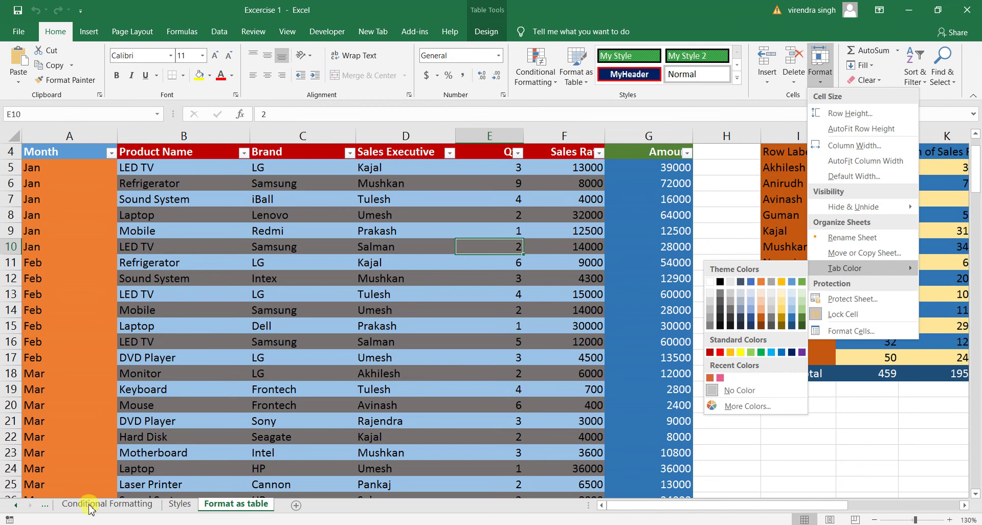
left_click(17, 507)
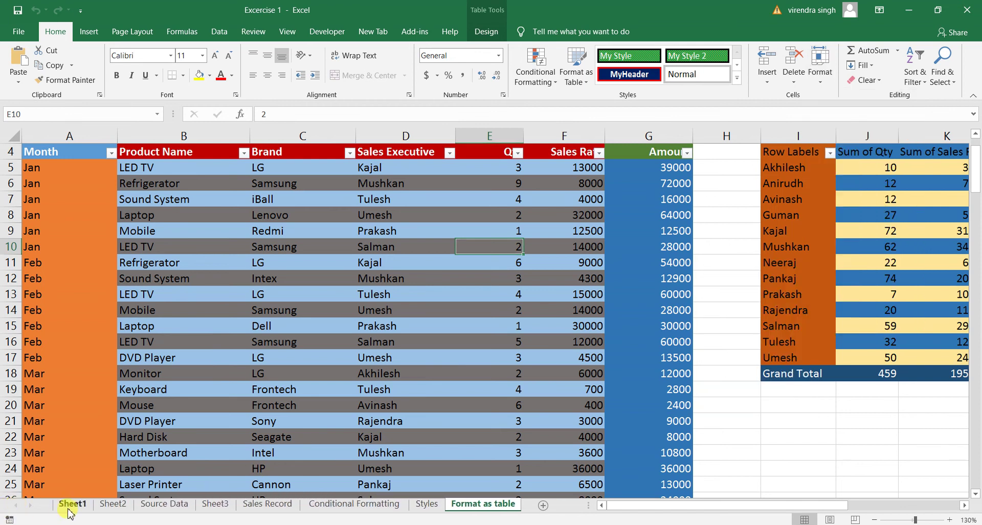
Step through the sheets from Sheet1 to Styles and open the Format options there
left_click(69, 511)
left_click(112, 511)
left_click(156, 512)
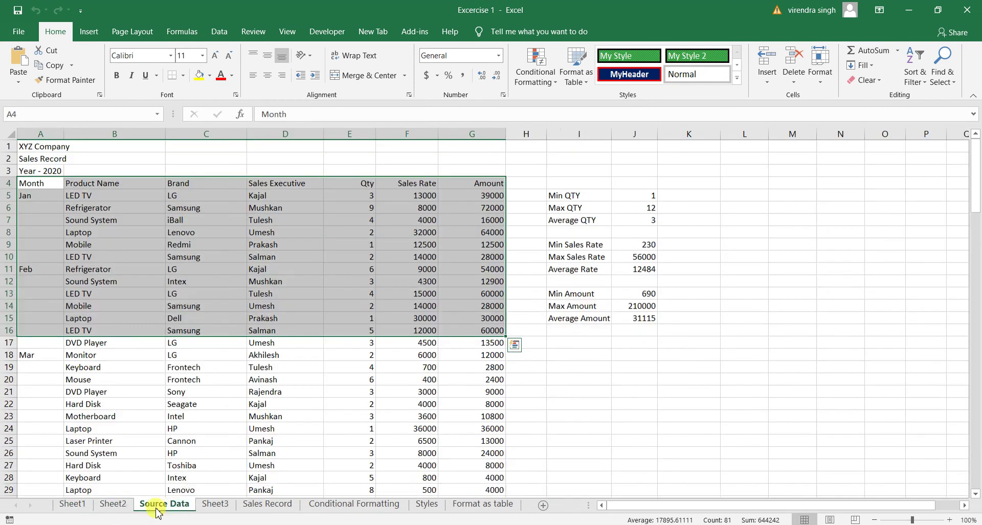
left_click(213, 513)
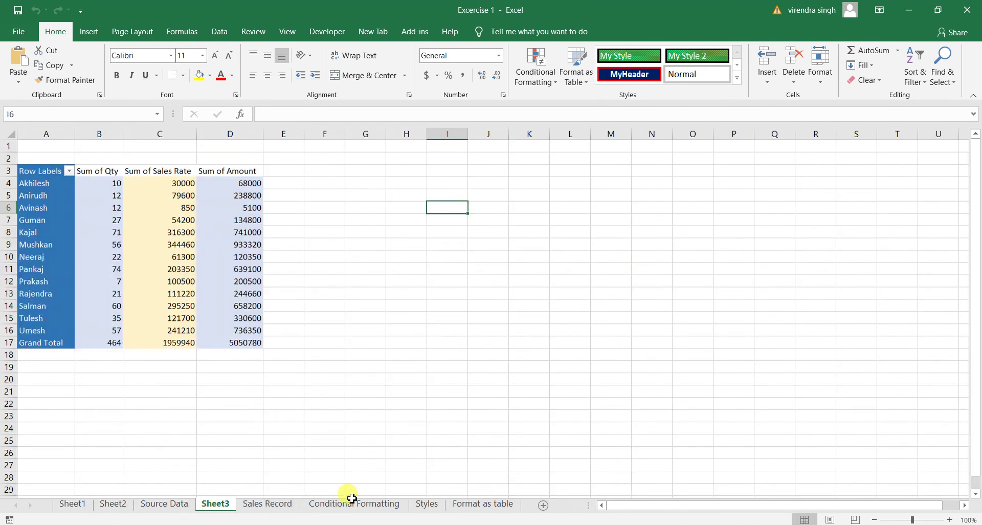
left_click(286, 506)
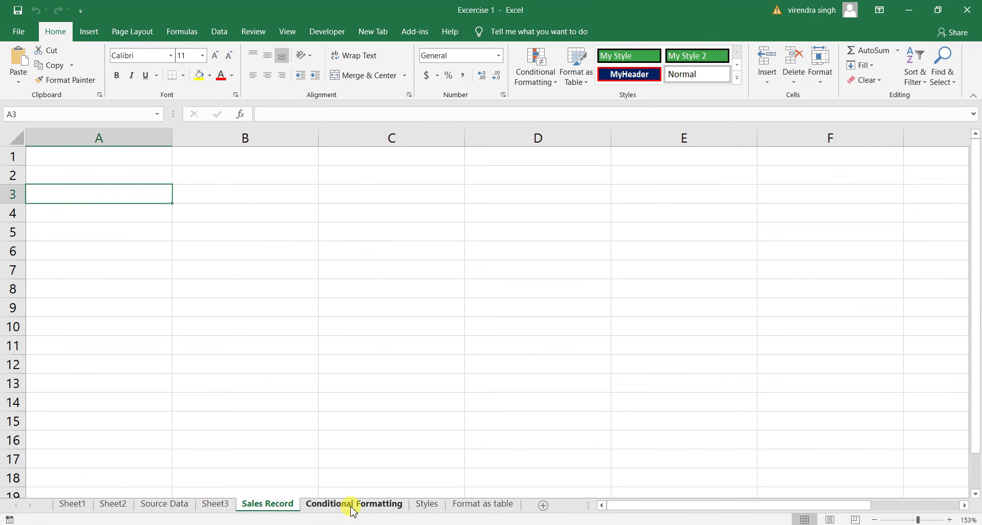
left_click(348, 505)
left_click(417, 506)
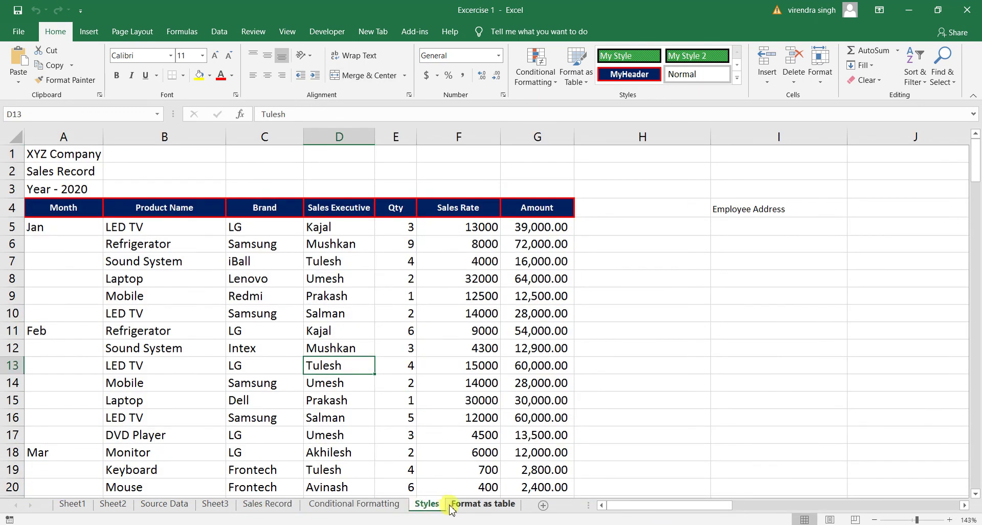
left_click(473, 506)
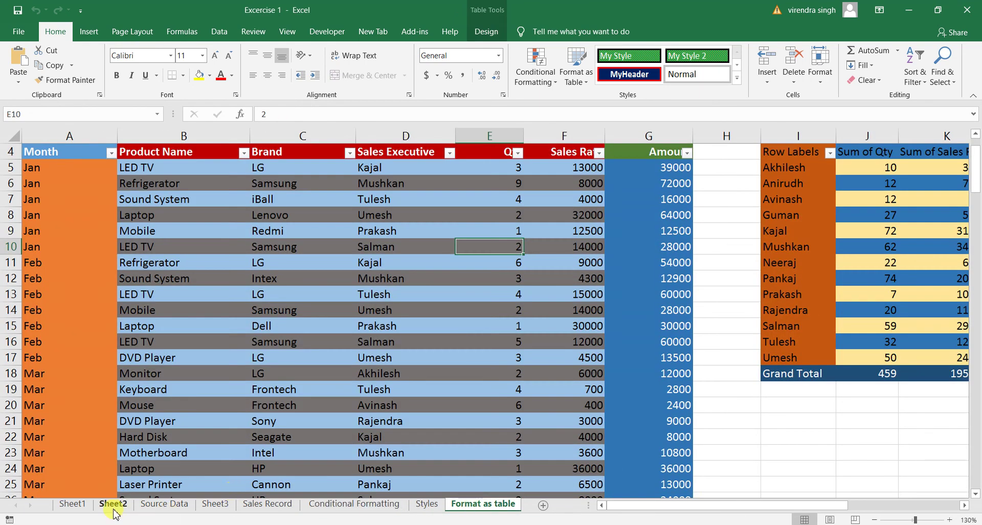
left_click(384, 506)
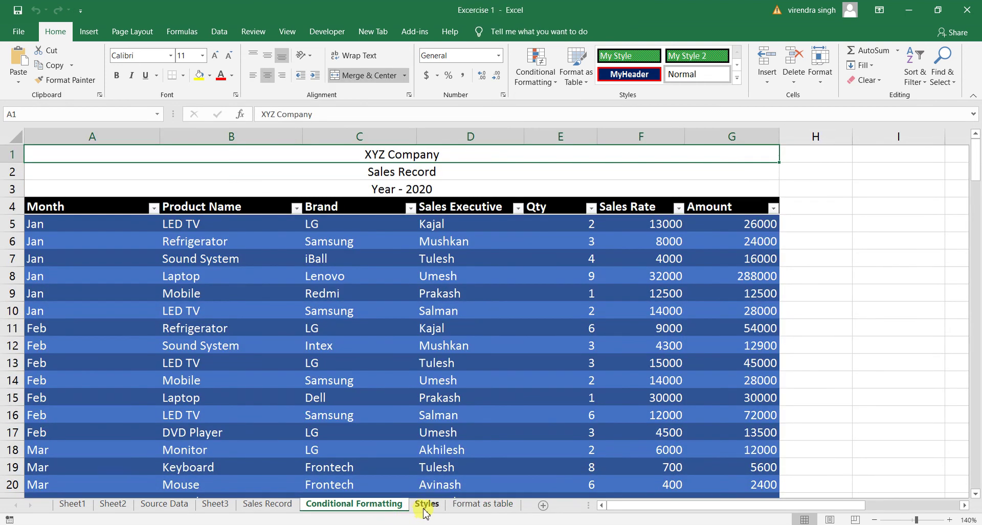
left_click(426, 505)
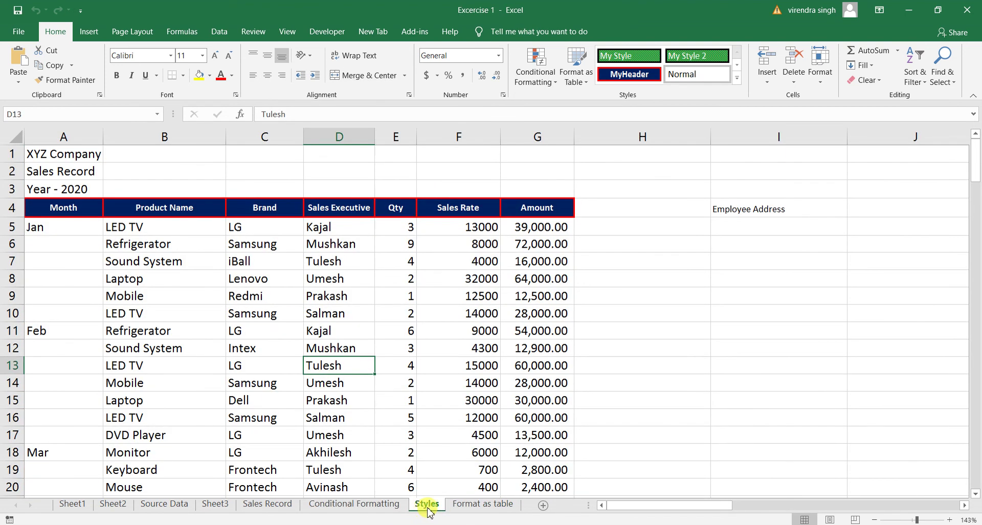
left_click(820, 84)
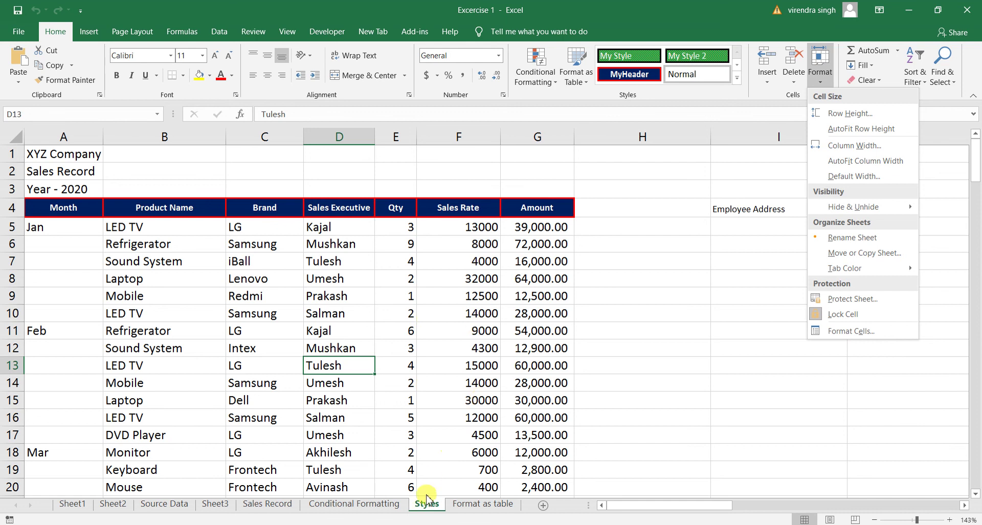
mouse_move(852, 268)
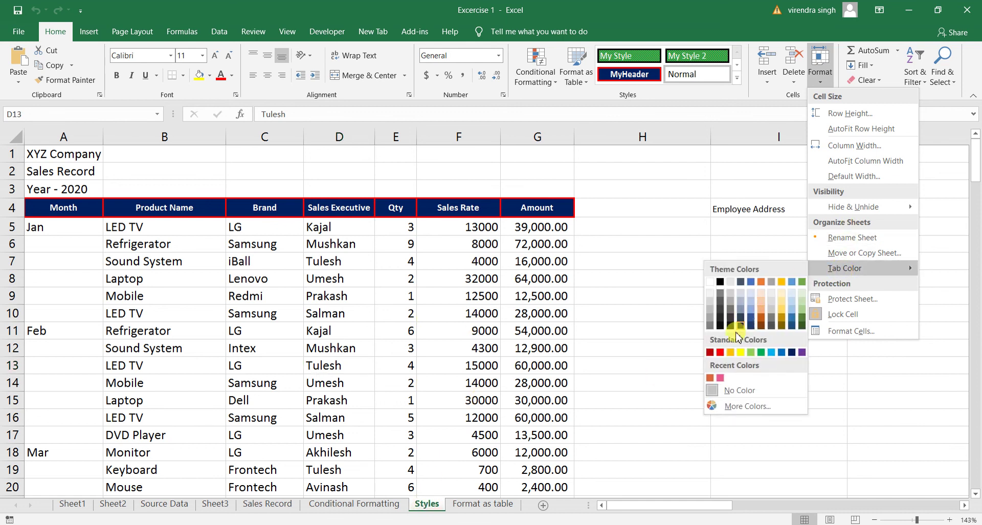
Colour the Styles sheet tab red and check it from Sales Record
left_click(720, 352)
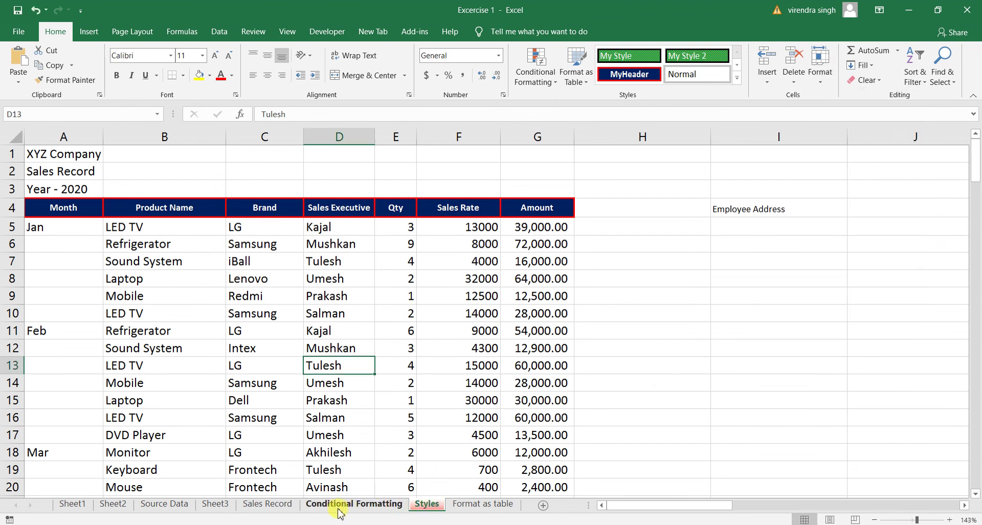
left_click(289, 509)
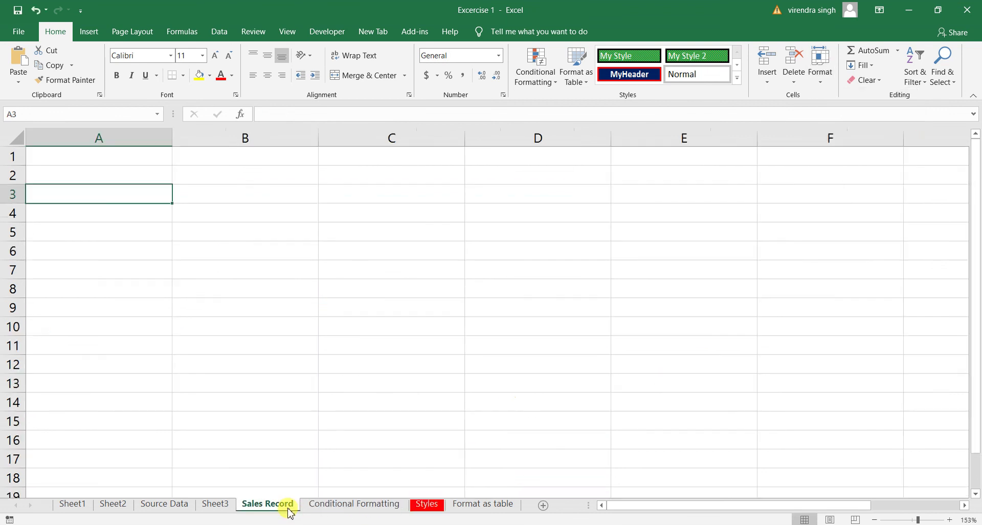
left_click(439, 508)
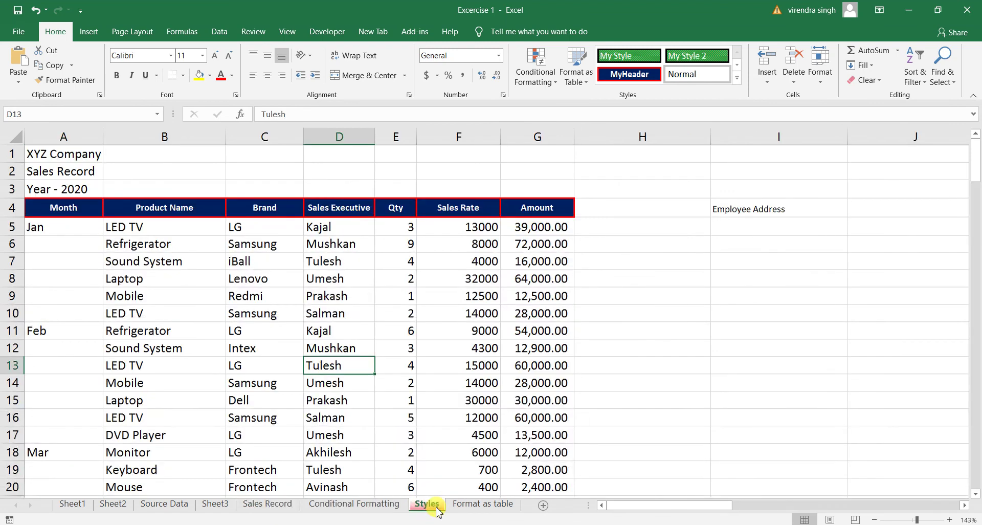
Colour the Conditional Formatting tab dark blue and view the coloured tabs from Sheet3
left_click(361, 504)
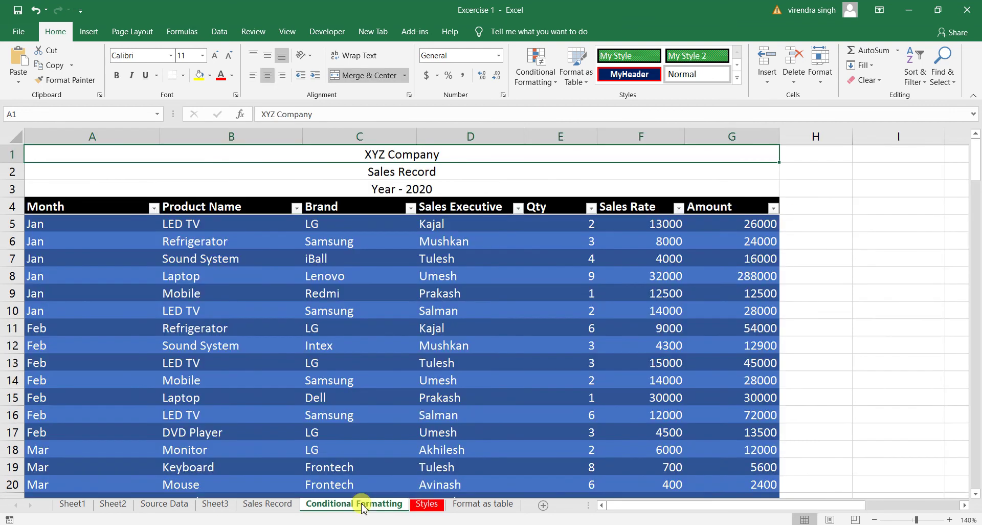
left_click(867, 80)
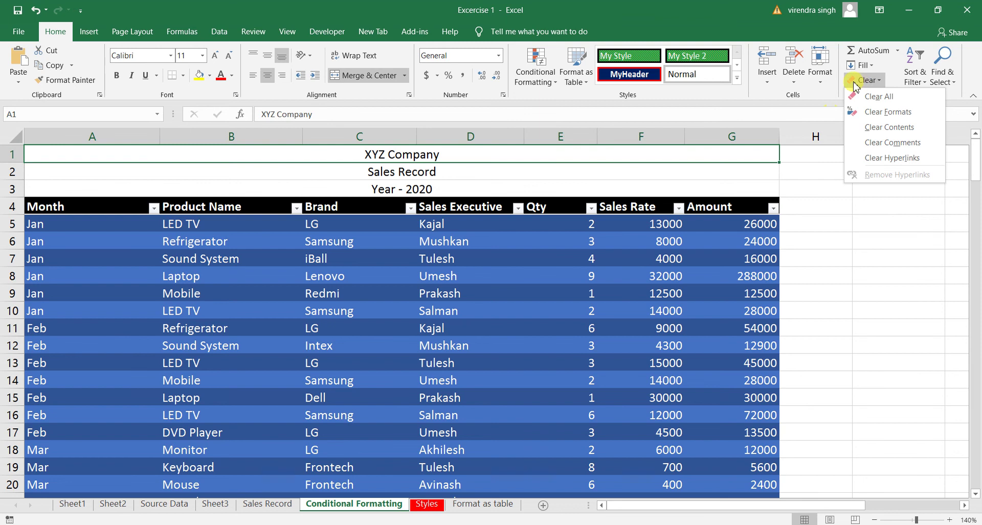
left_click(820, 72)
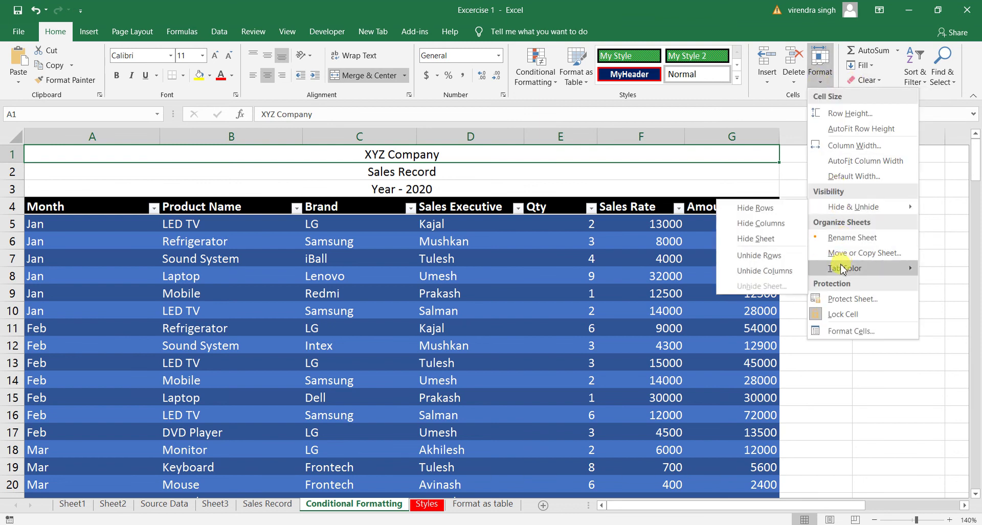
mouse_move(845, 268)
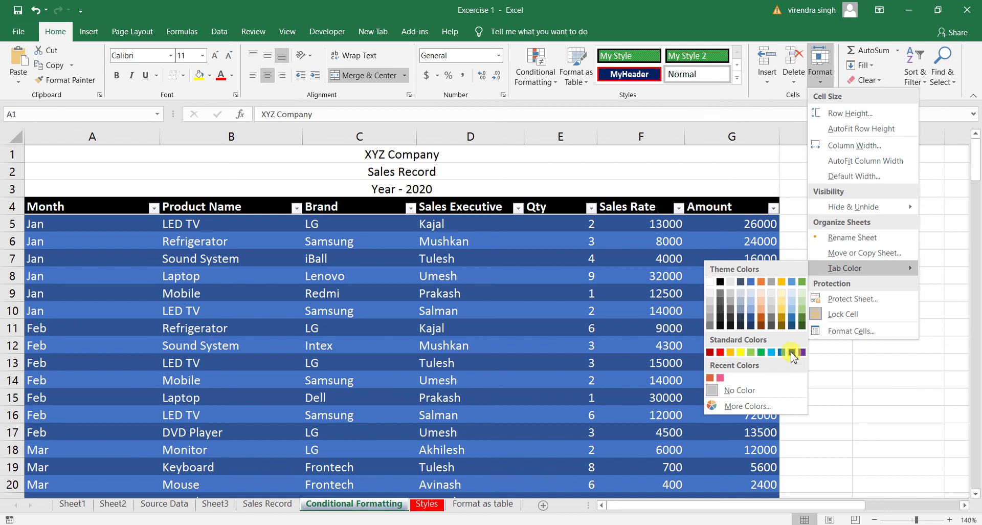
left_click(792, 353)
left_click(226, 512)
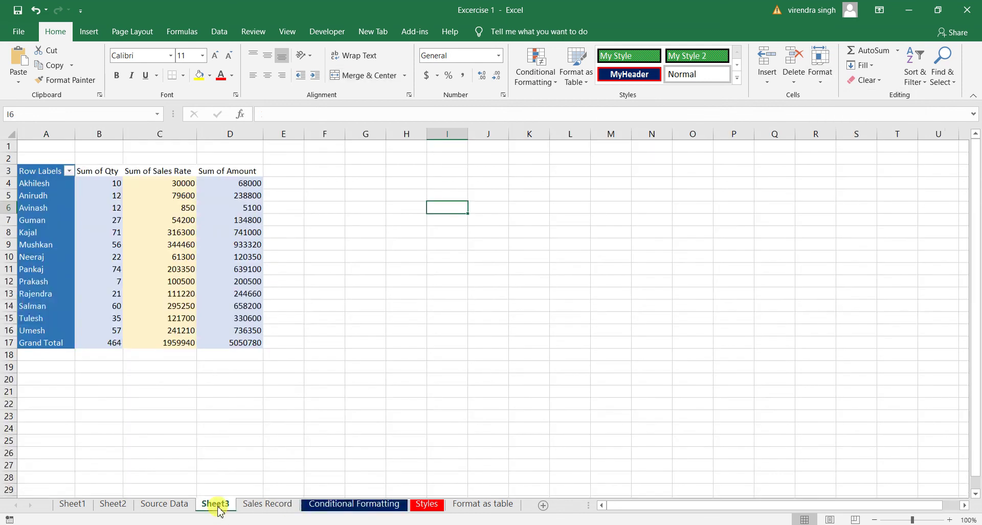
left_click(434, 506)
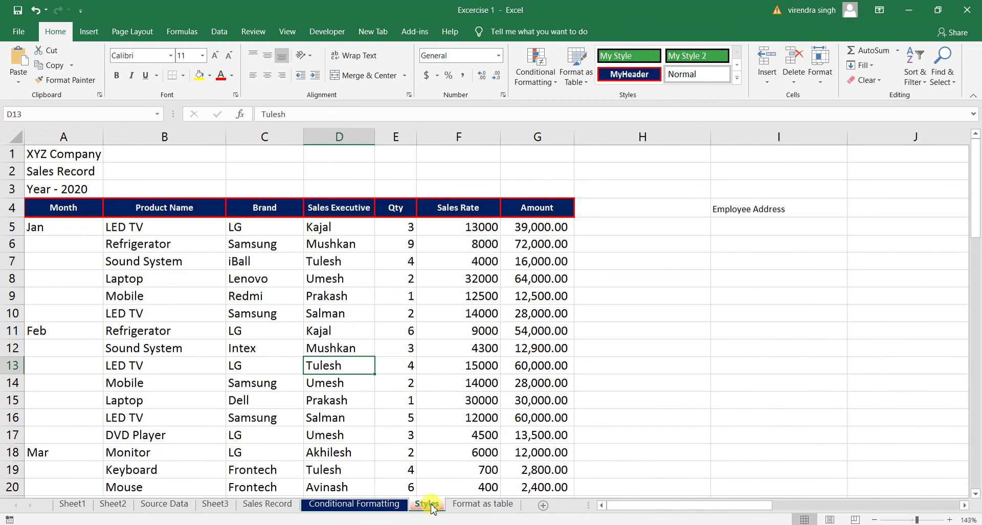
Set Tab Color to No Color on Styles, then on Conditional Formatting, ending on Styles
left_click(820, 69)
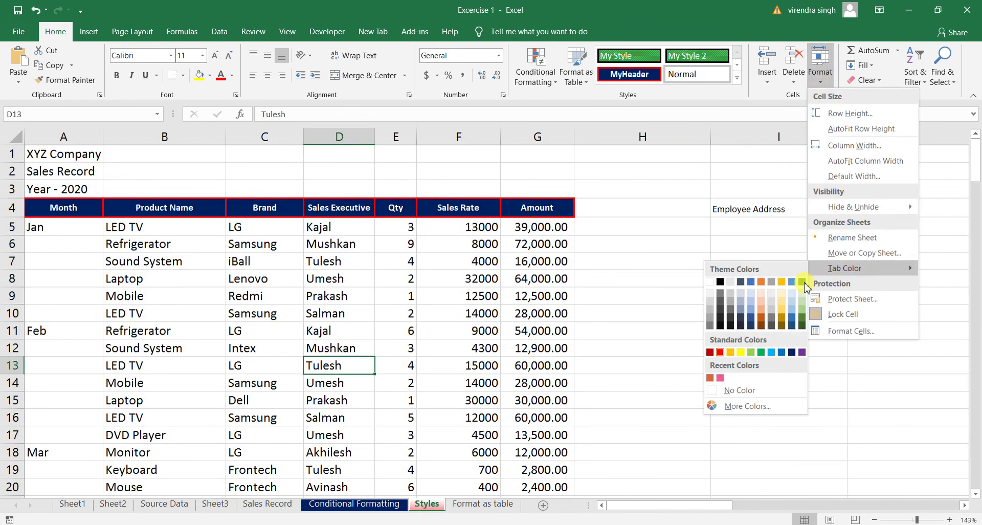
mouse_move(852, 268)
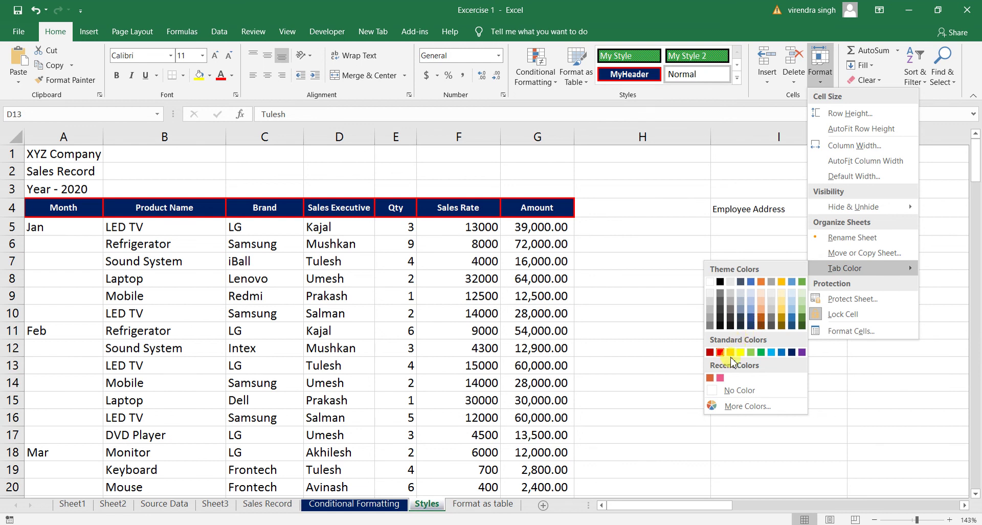
left_click(731, 390)
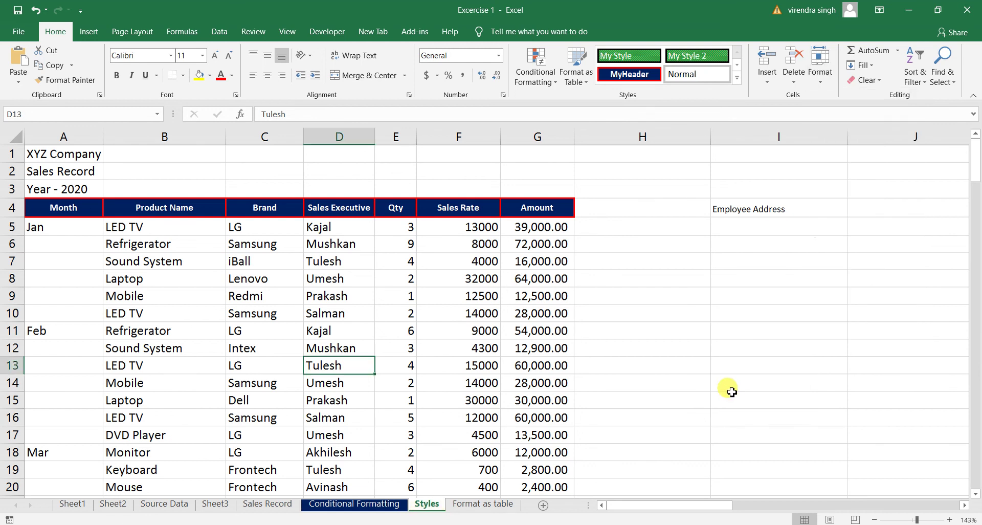
left_click(458, 506)
left_click(353, 504)
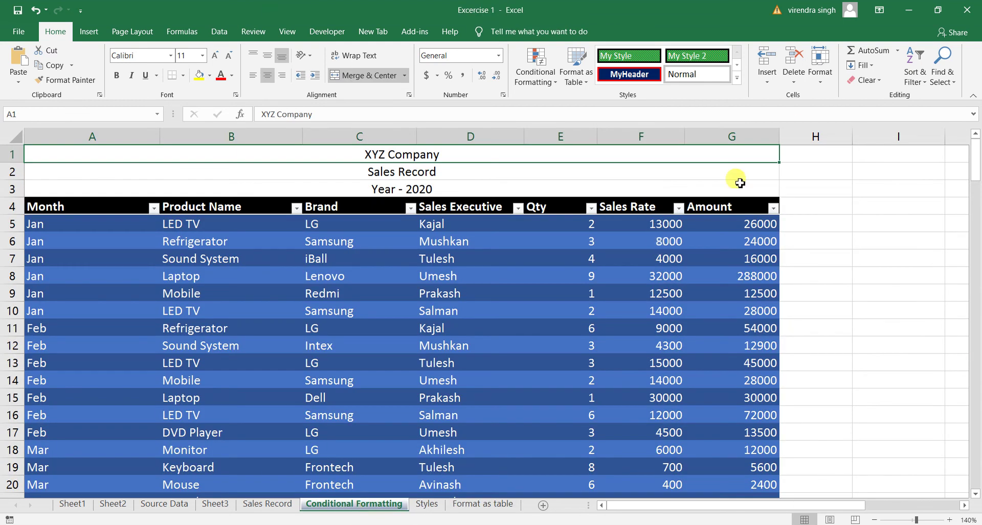
left_click(820, 66)
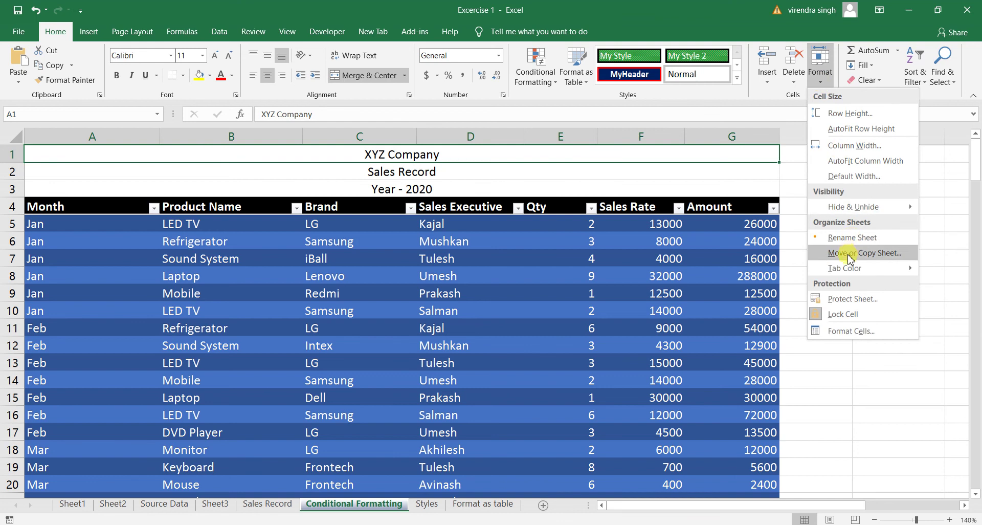
mouse_move(845, 268)
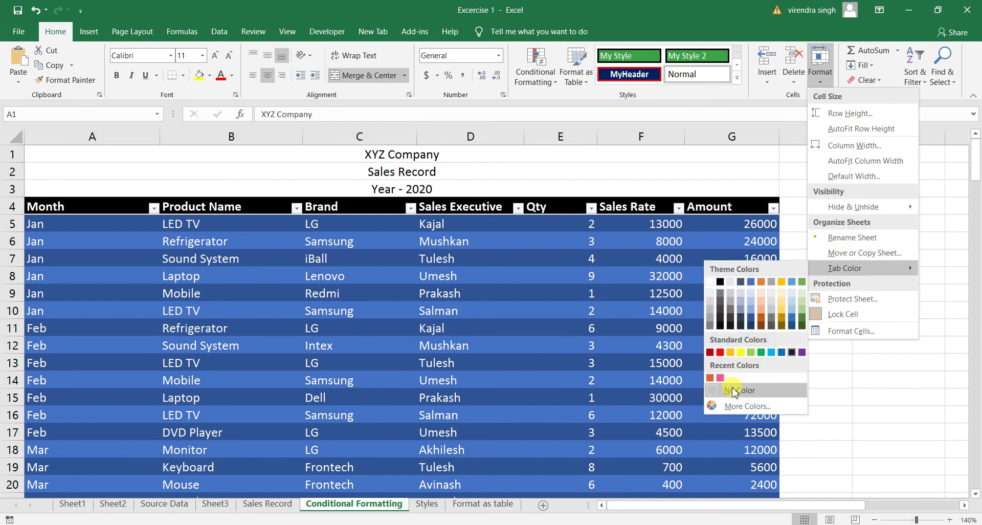
left_click(735, 391)
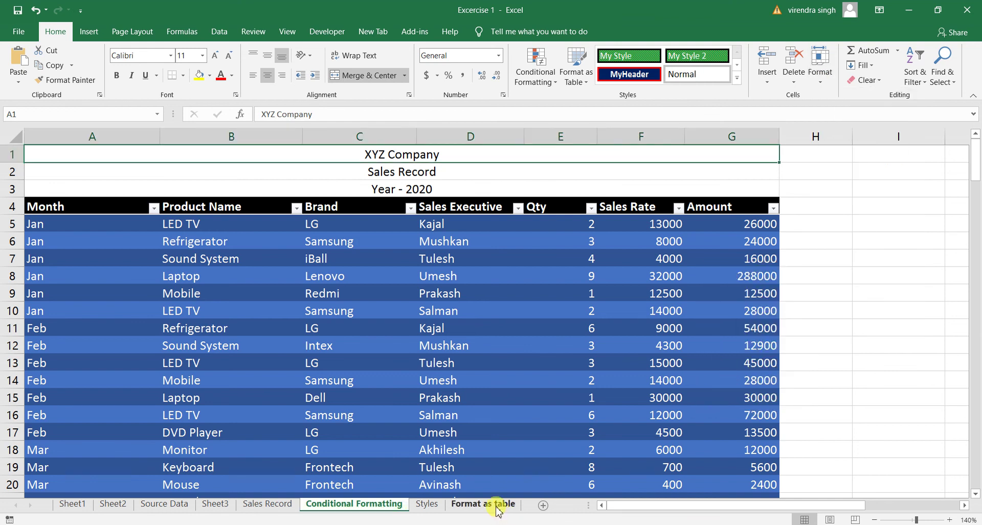
left_click(497, 504)
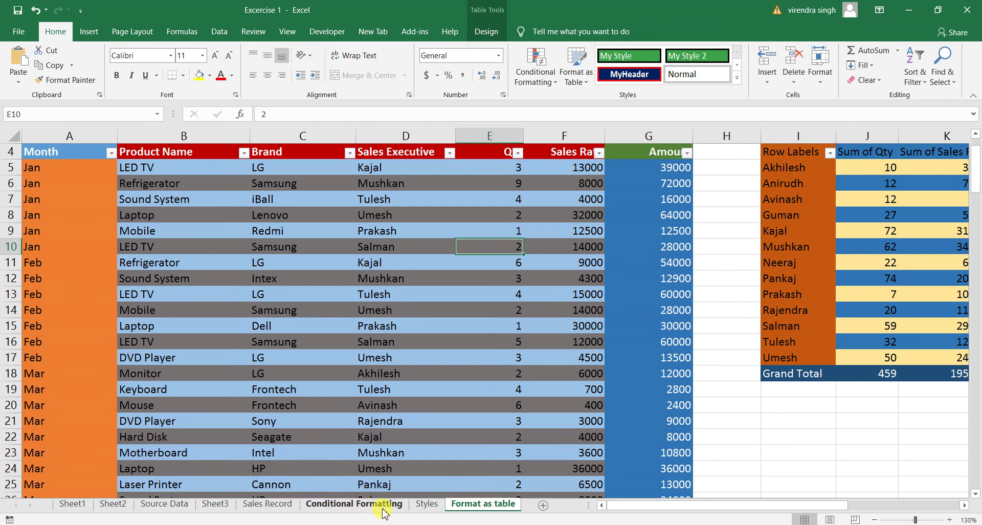
left_click(427, 504)
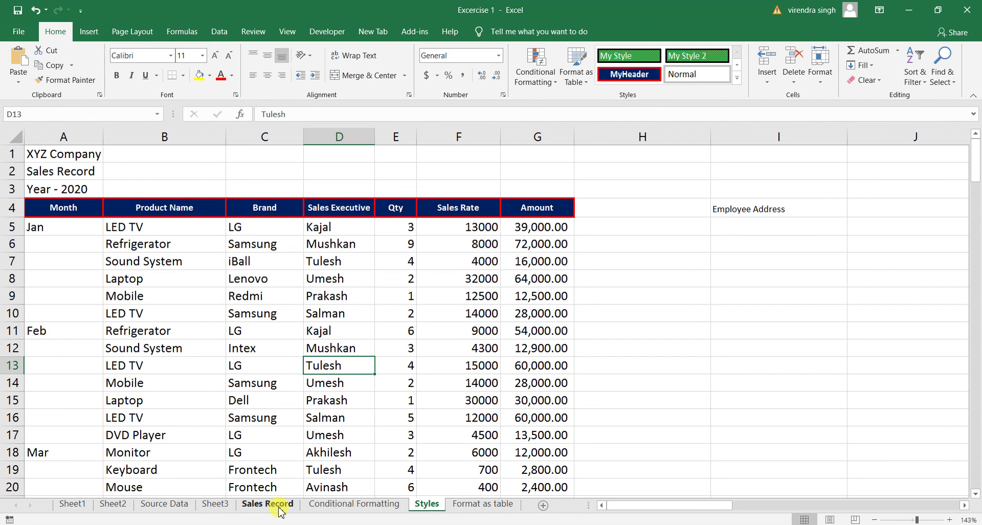
Group the sheets from Sheet2 through Styles and colour their tabs red
left_click(276, 504, "shift")
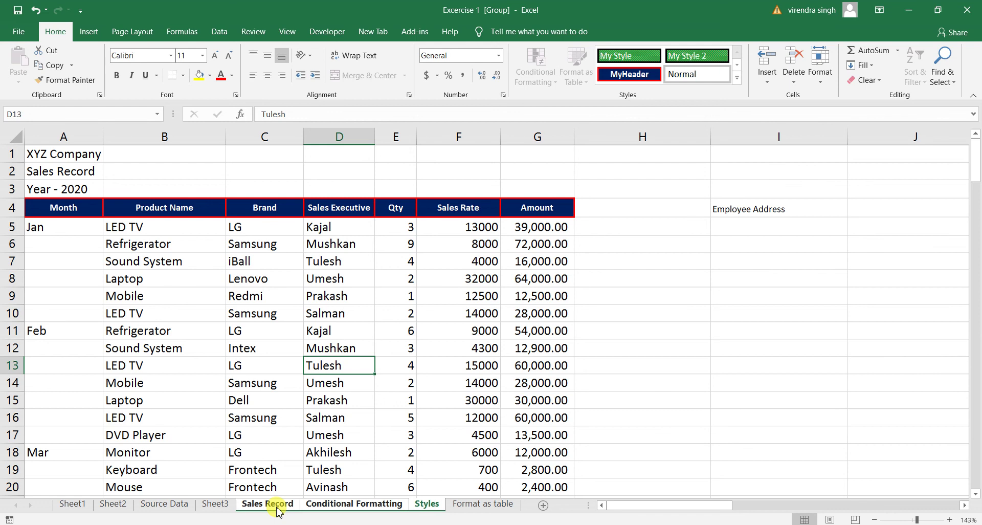
left_click(193, 504)
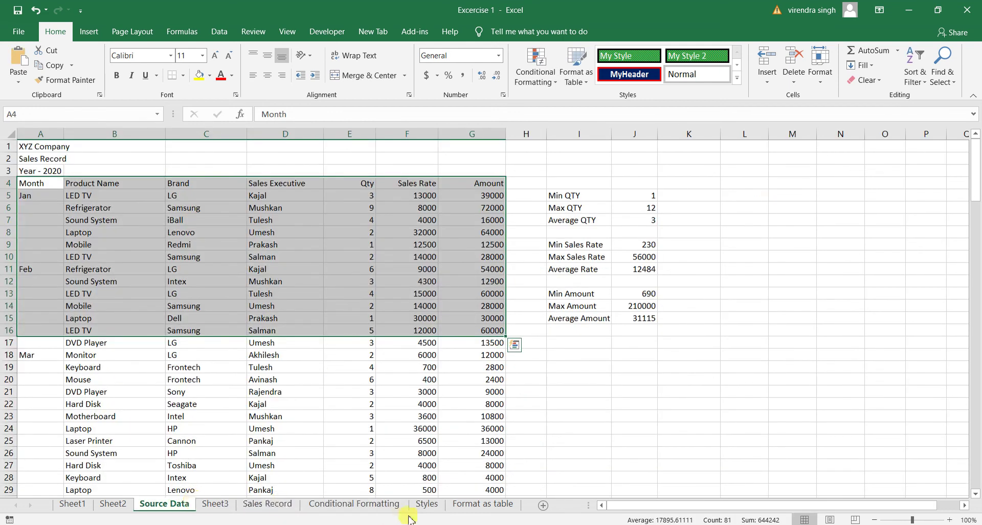
left_click(435, 505, "shift")
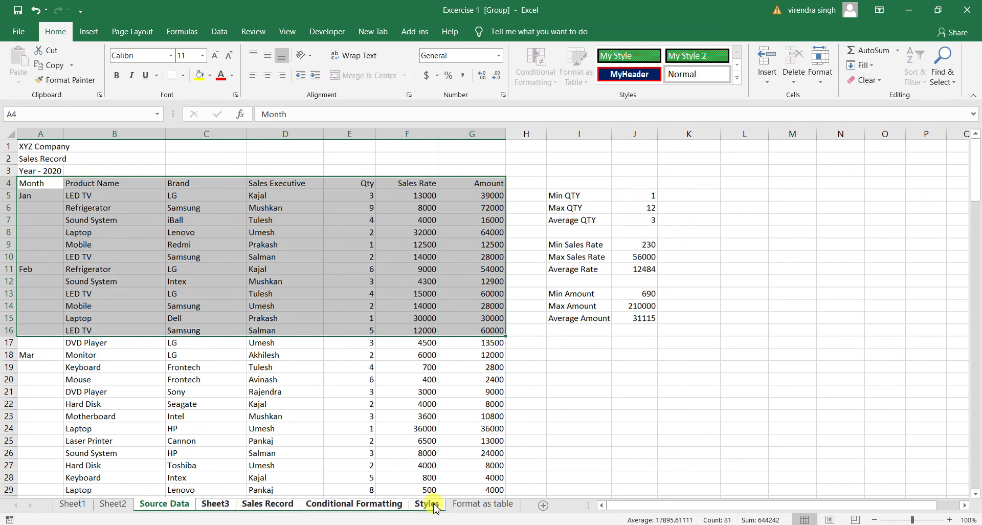
left_click(101, 505)
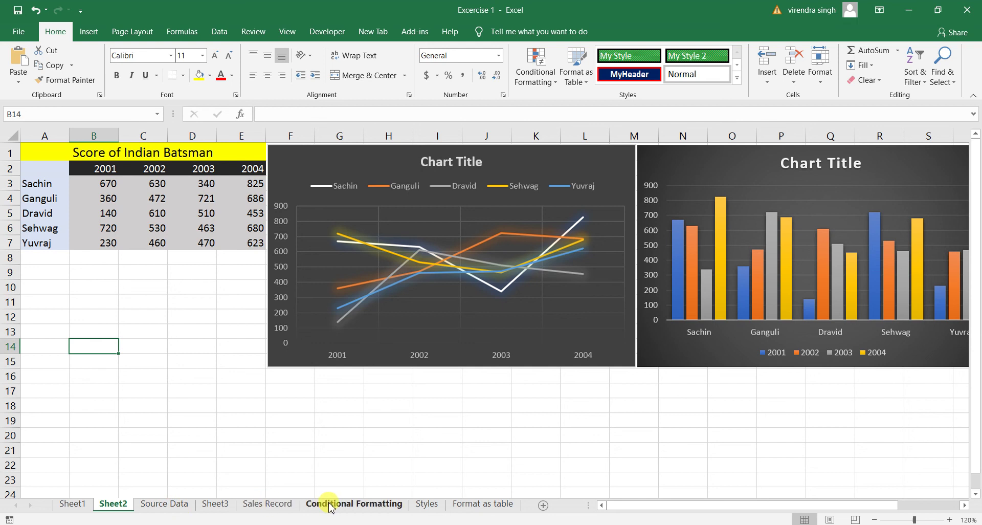
left_click(432, 507, "shift")
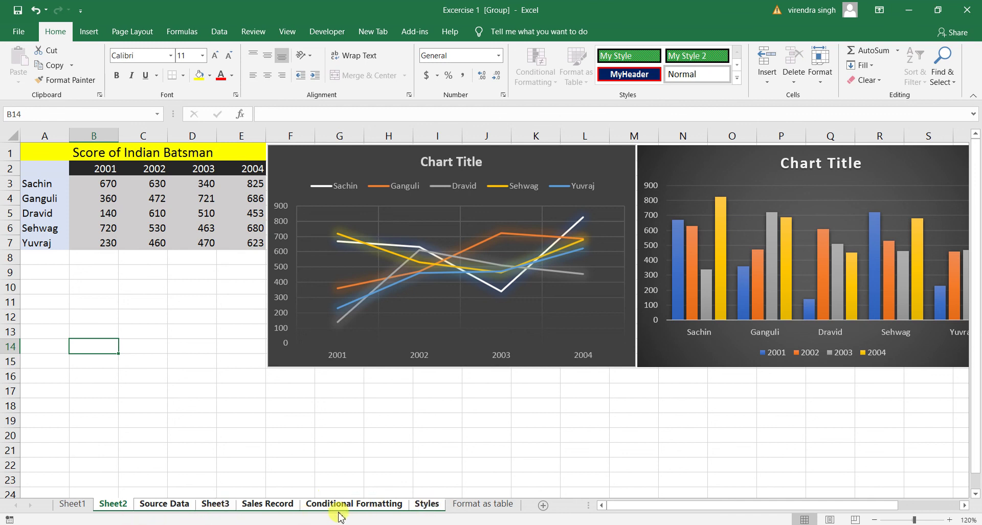
left_click(820, 66)
mouse_move(851, 268)
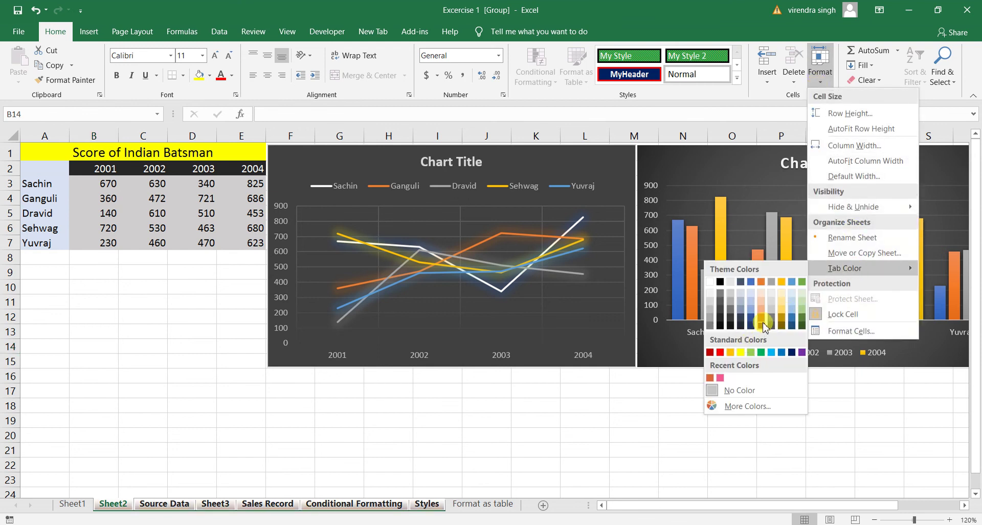
left_click(722, 352)
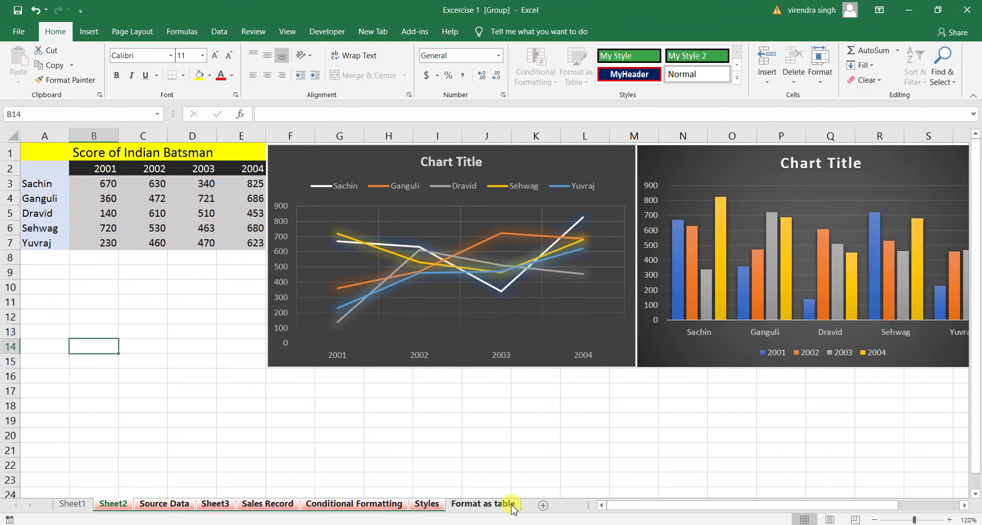
left_click(511, 505)
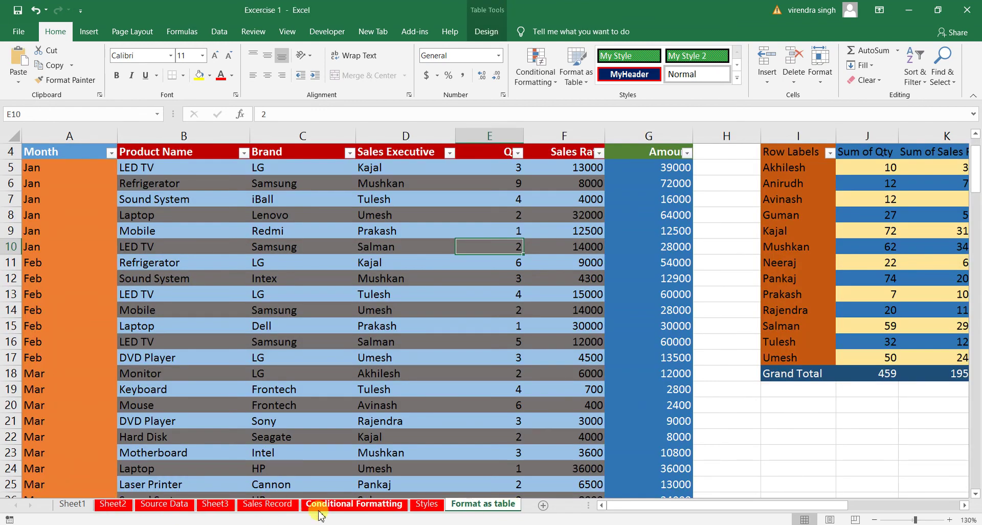
Select Source Data, Sales Record and Styles together and recolour their tabs blue
left_click(184, 507)
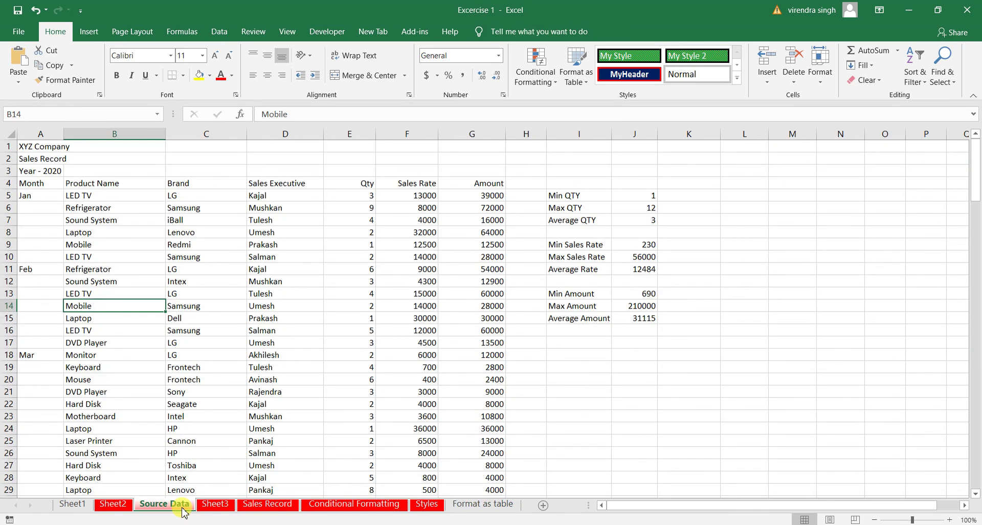
left_click(274, 504, "ctrl")
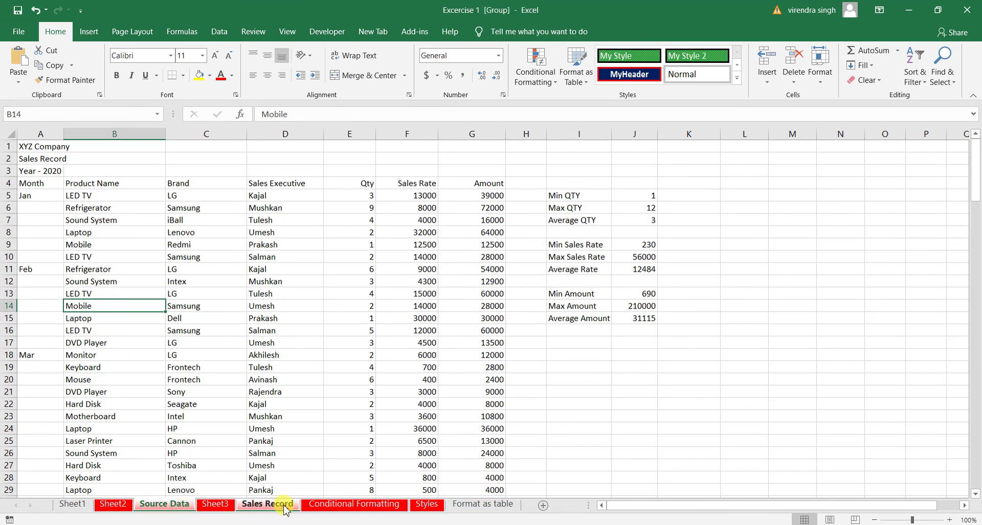
left_click(384, 505, "ctrl")
left_click(422, 505, "ctrl")
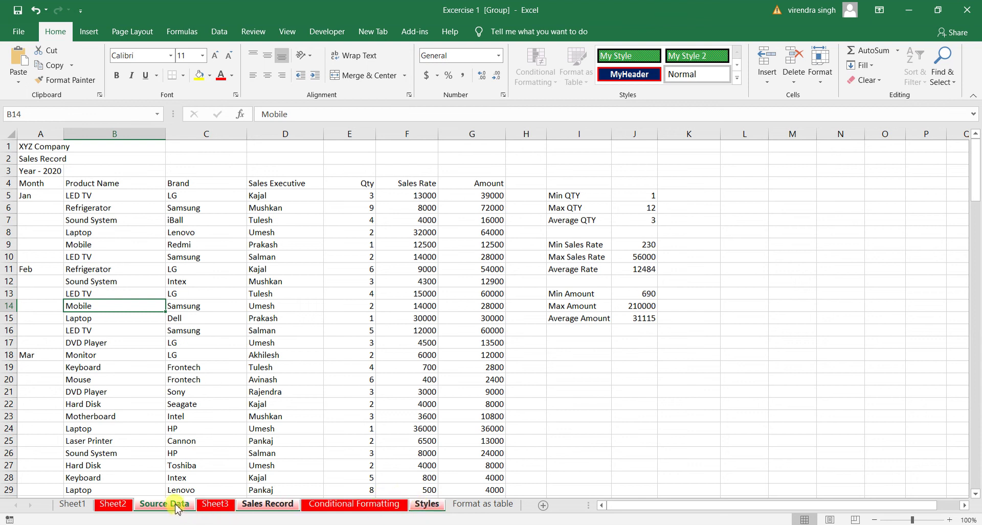
left_click(824, 77)
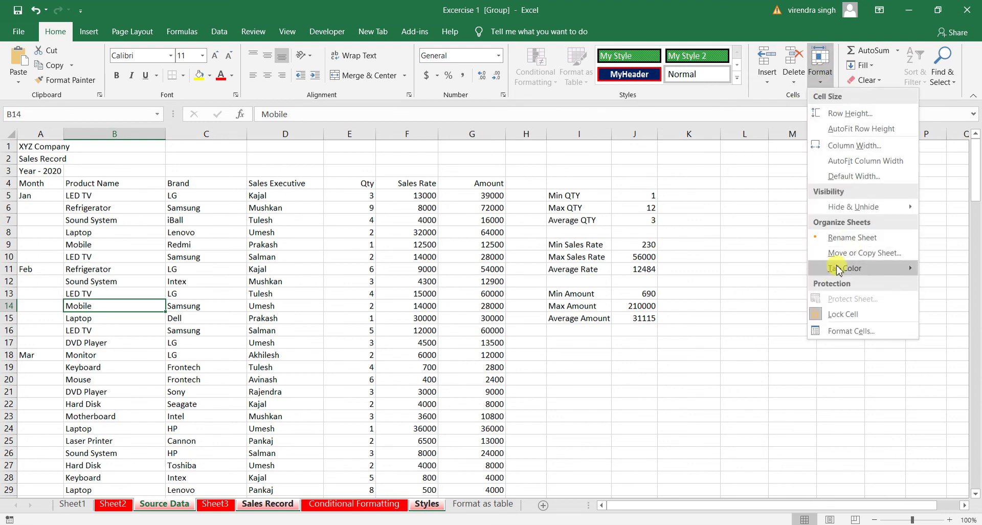
mouse_move(852, 268)
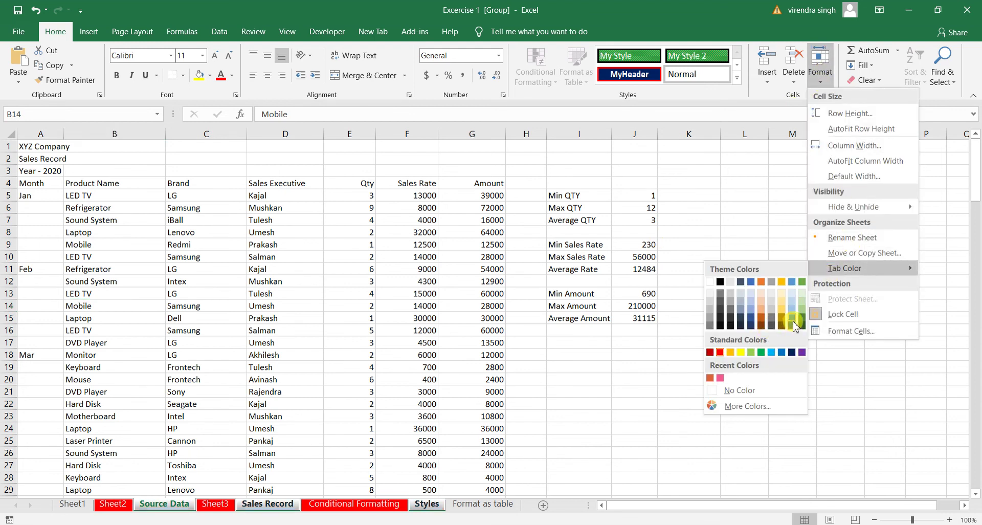
left_click(795, 321)
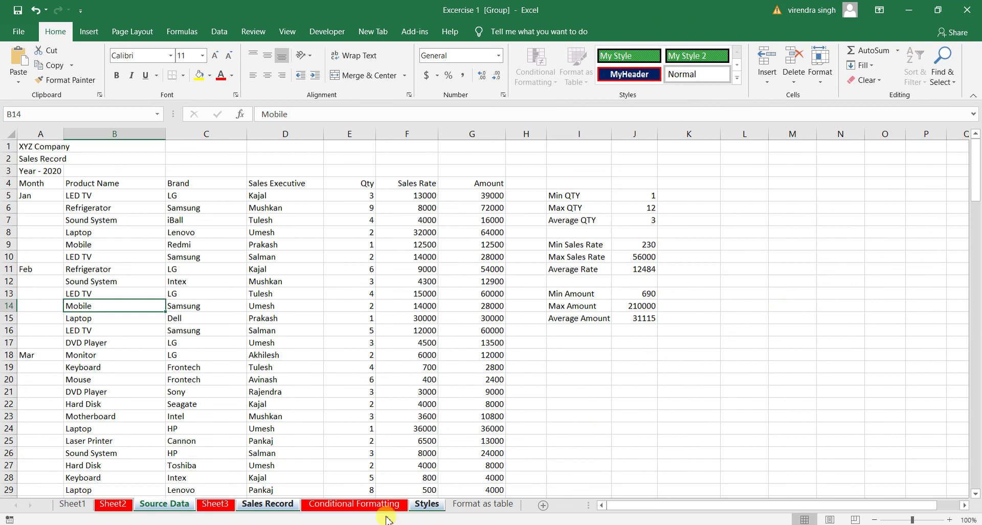
left_click(473, 506)
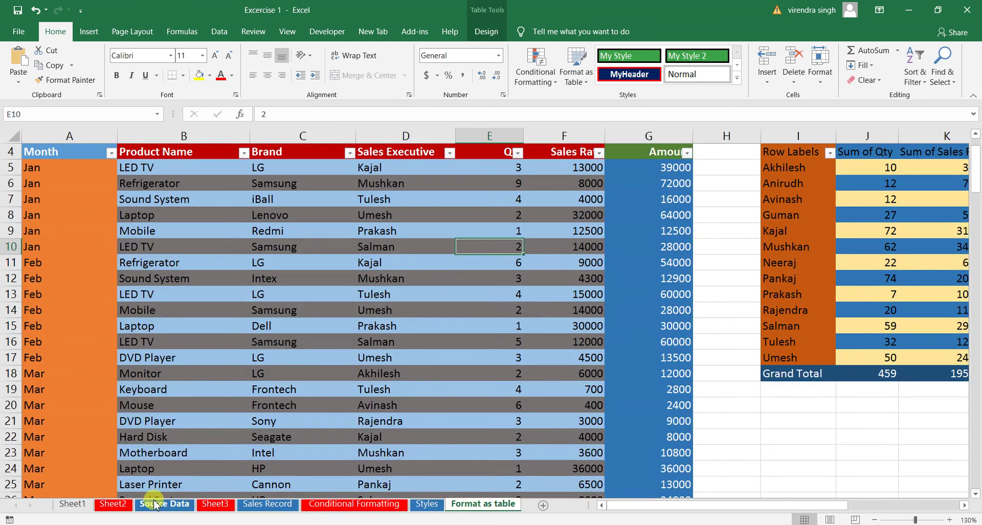
Look over the Review commands, then reopen the Home Format options on Format as table
left_click(822, 83)
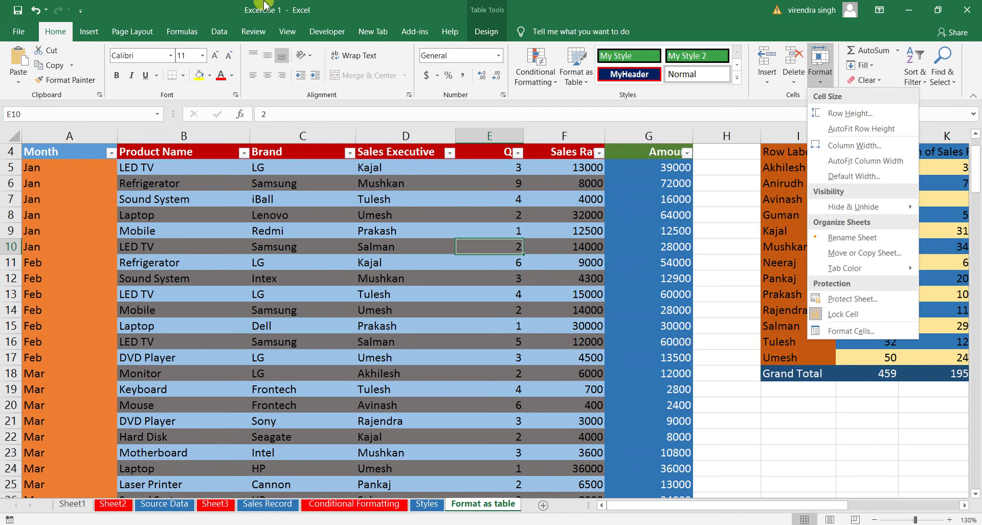
left_click(254, 38)
left_click(253, 38)
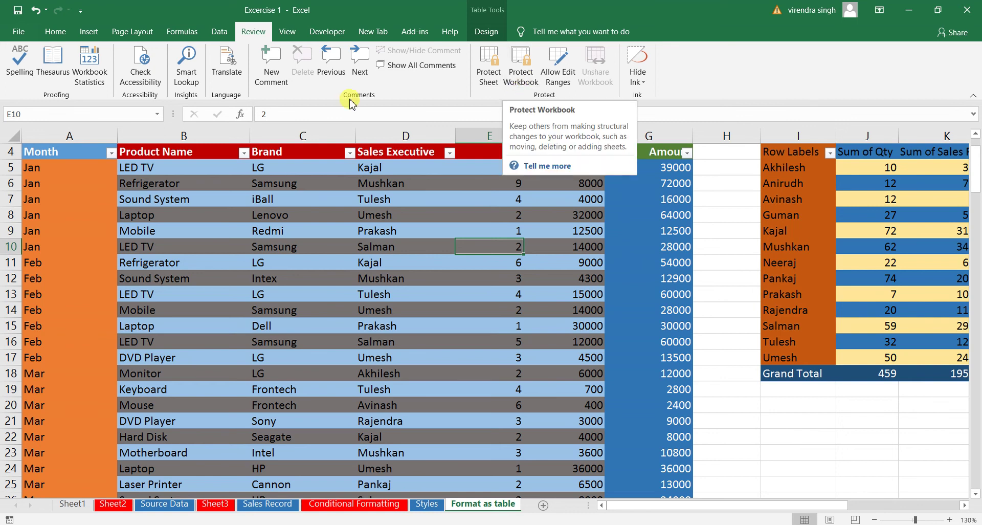
left_click(56, 32)
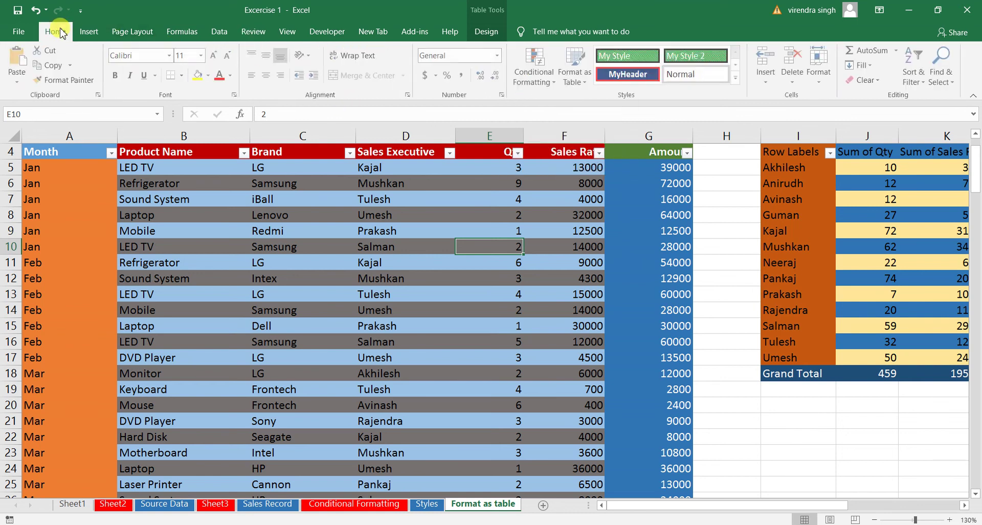
left_click(820, 74)
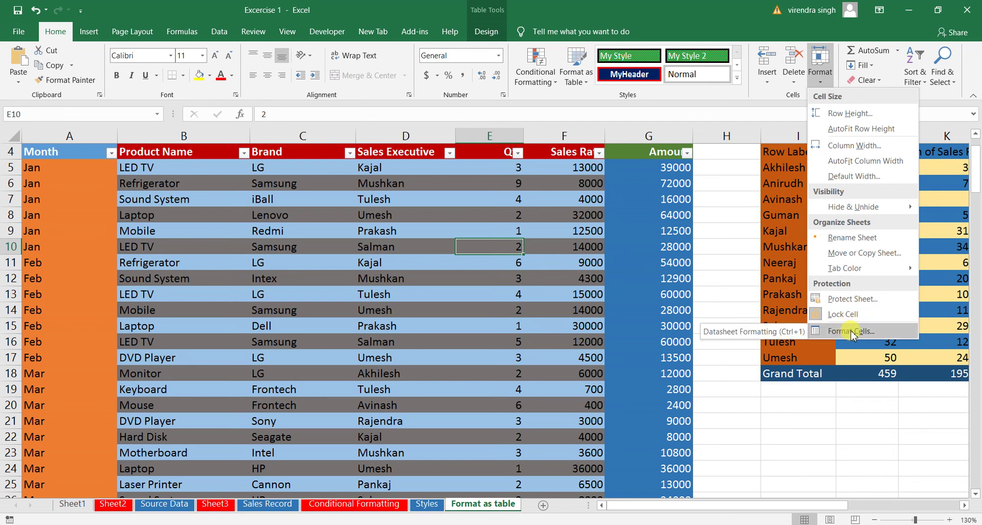
Open the Format Cells dialog and move it up and to the left
left_click(851, 331)
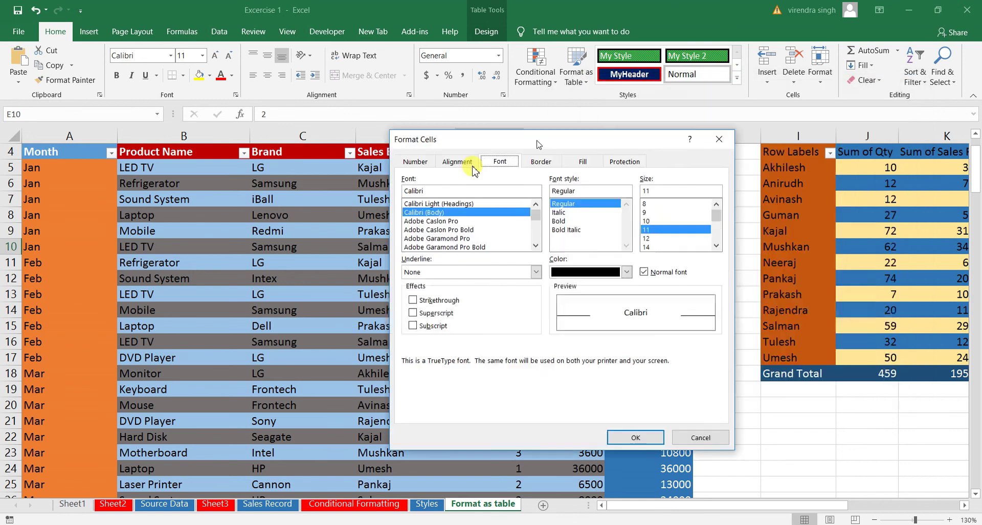
left_click_drag(728, 89, 444, 185)
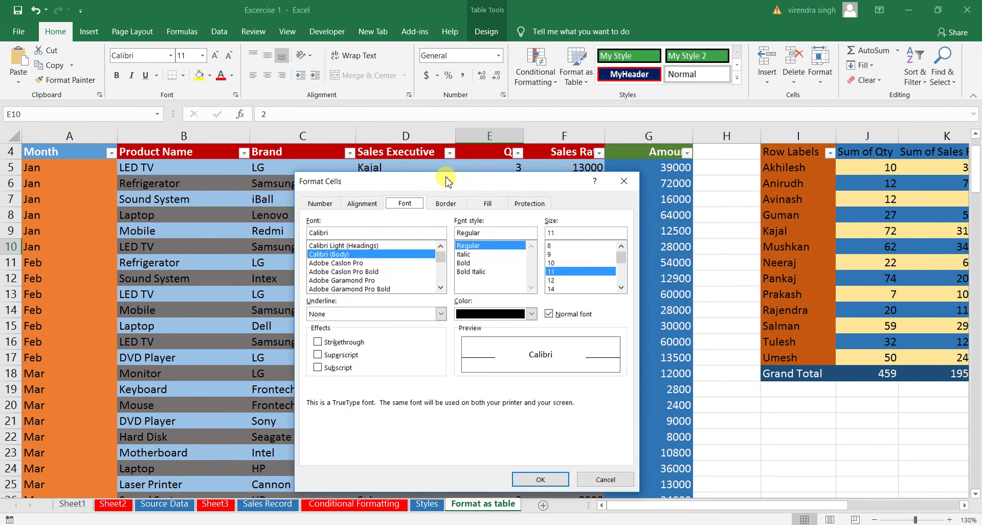
left_click_drag(446, 180, 409, 164)
Browse the Number, Protection, Alignment, Font, Border and Fill tabs, previewing the Percentage format
left_click(283, 187)
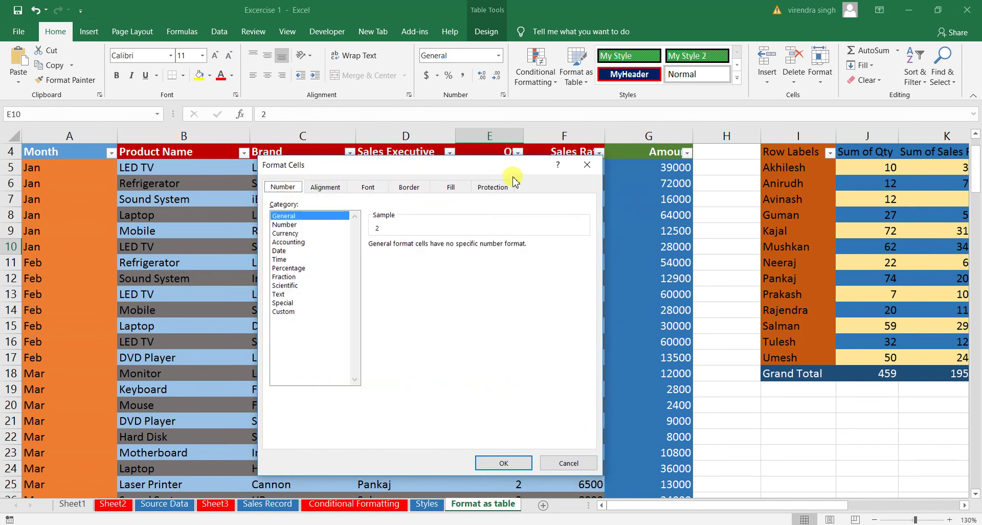
left_click(494, 187)
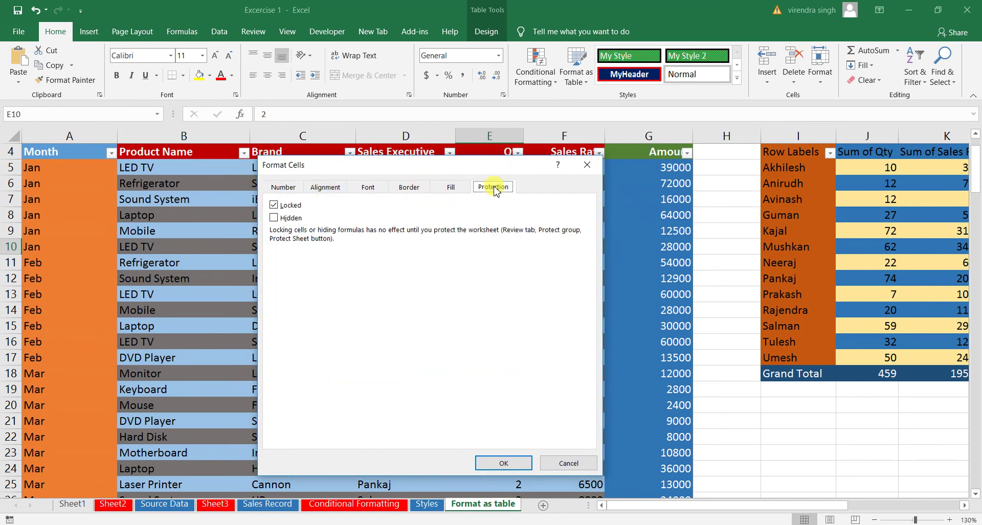
left_click(282, 187)
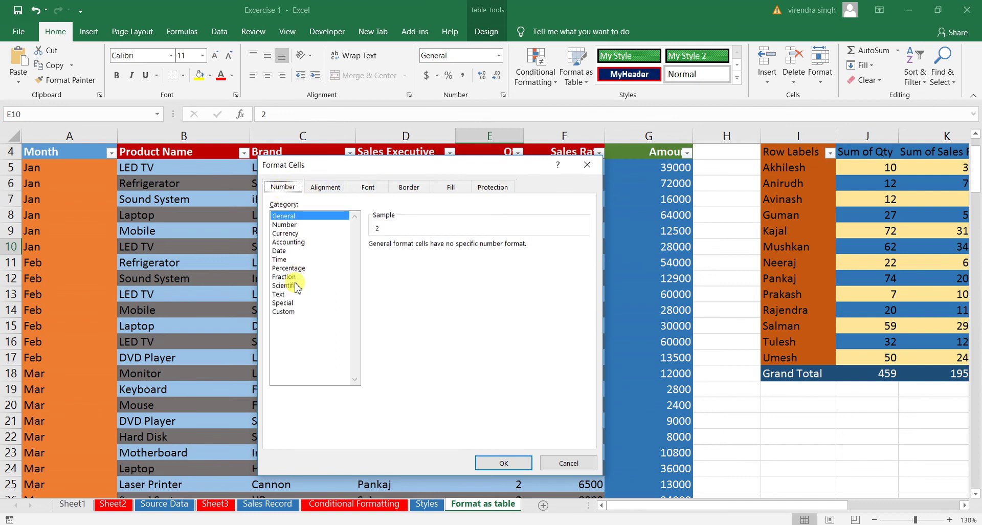
left_click(297, 242)
left_click(297, 268)
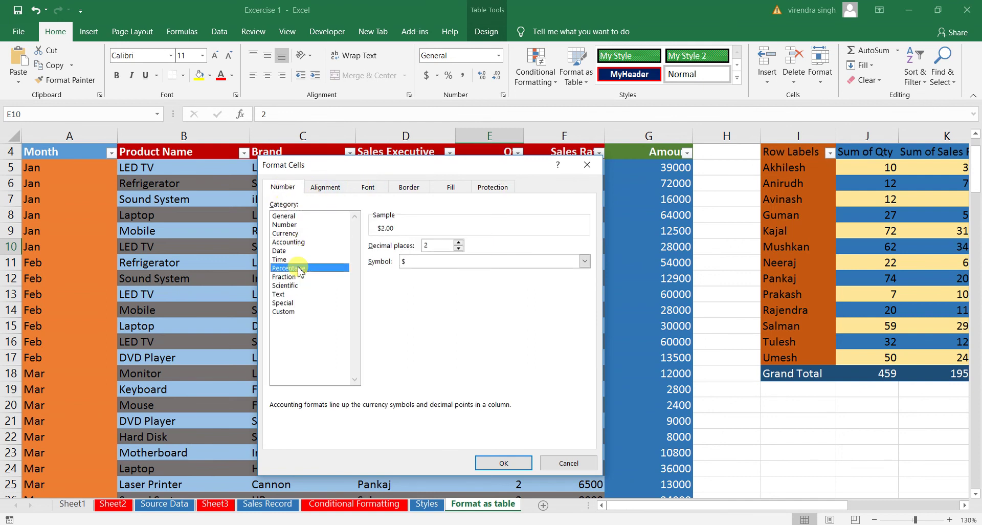
left_click(335, 193)
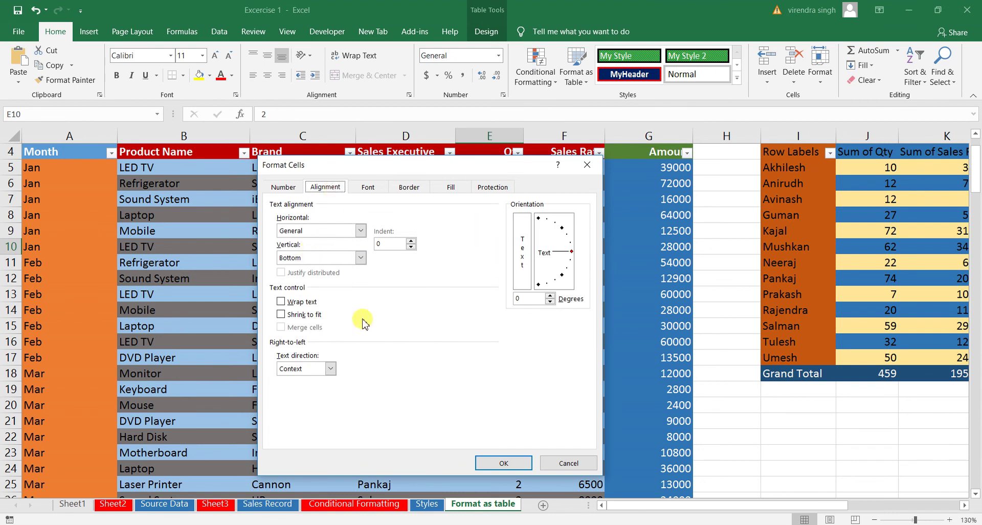
left_click(378, 193)
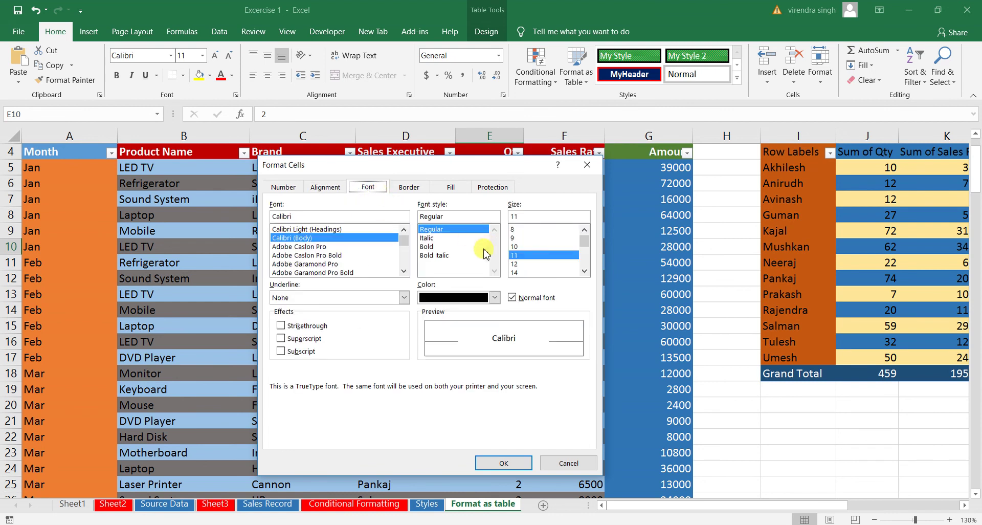
left_click(414, 189)
left_click(453, 189)
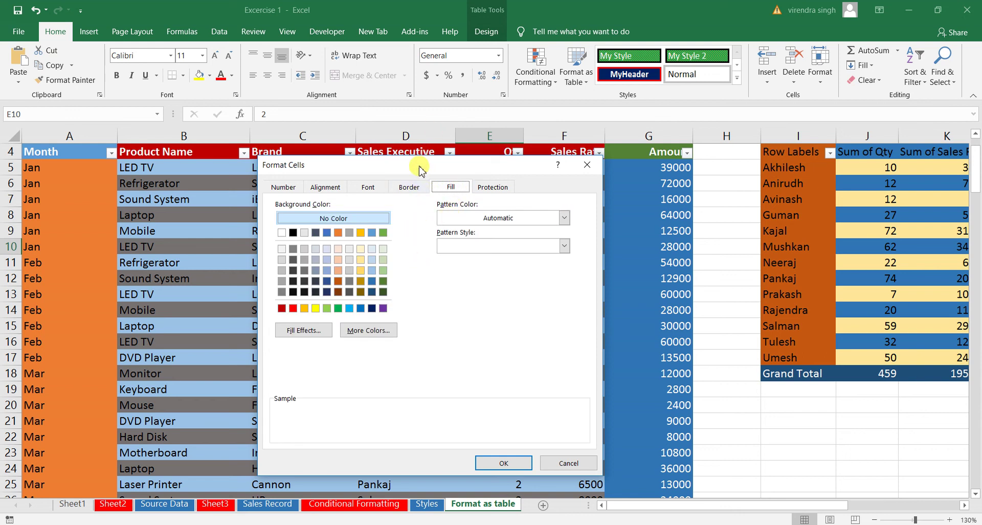
Reposition the Format Cells dialog, then cancel it without applying any formatting
left_click_drag(419, 169, 396, 178)
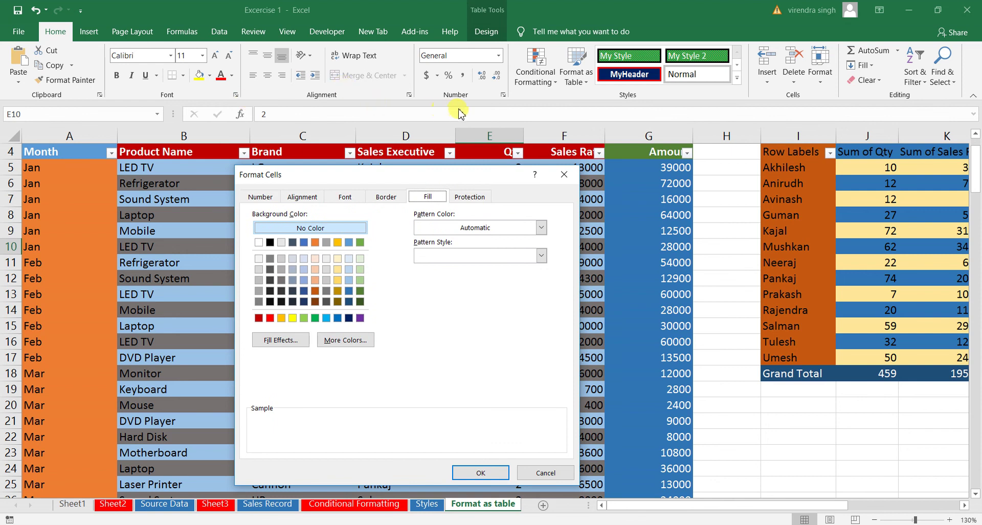
left_click_drag(397, 183, 463, 188)
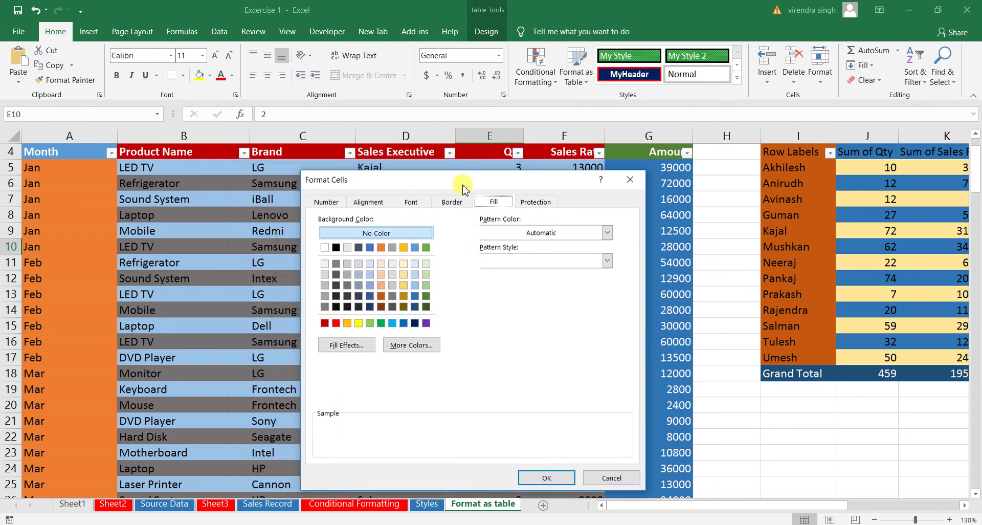
left_click(598, 476)
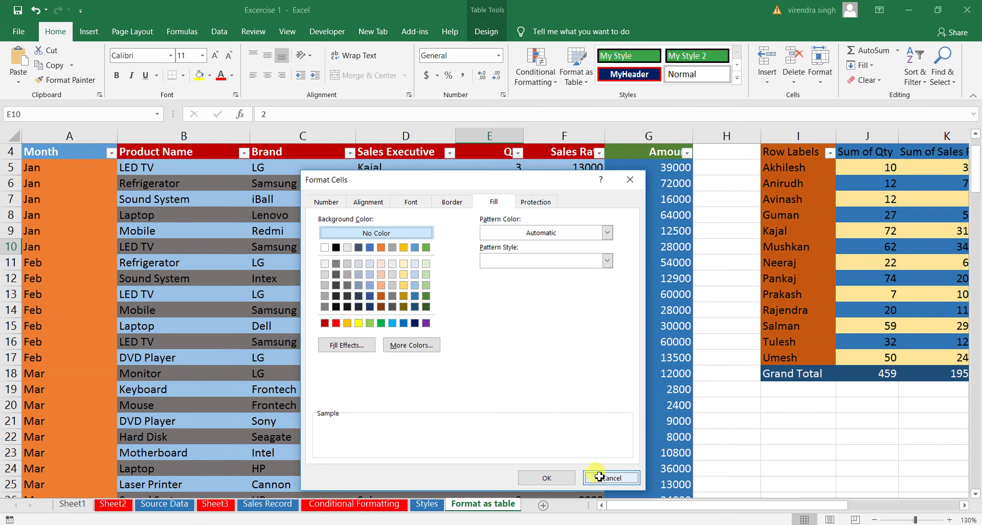
Select the Amount cells G5:G16 and open Format Cells from the Format menu
left_click_drag(680, 169, 687, 336)
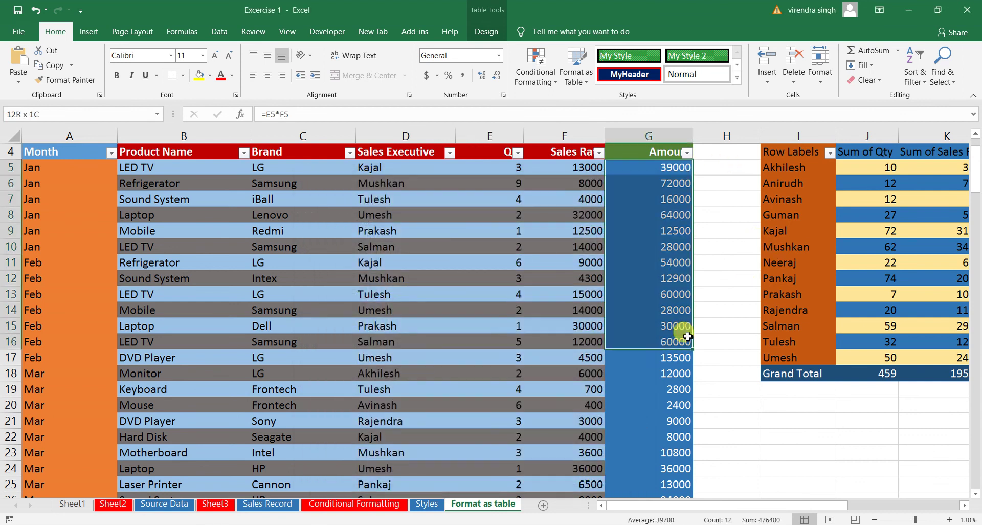
left_click(822, 85)
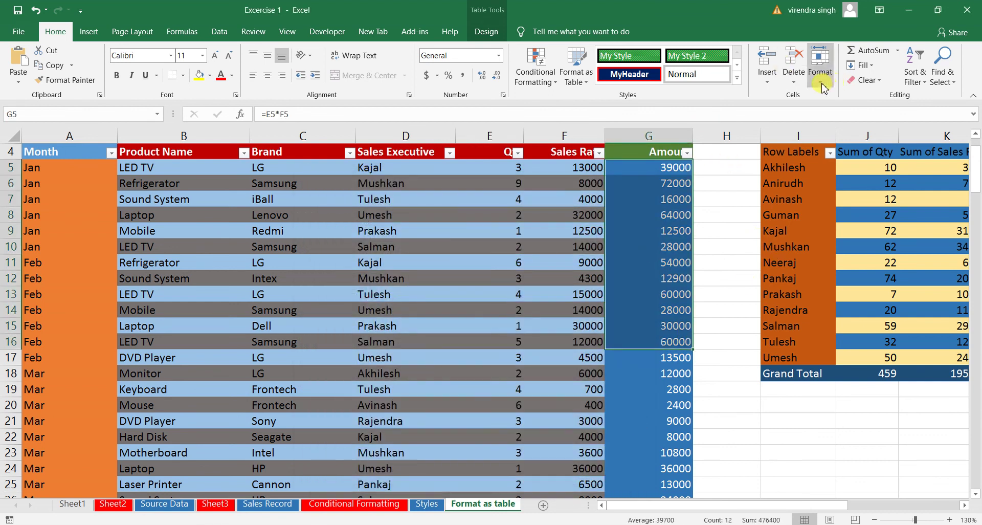
left_click(822, 85)
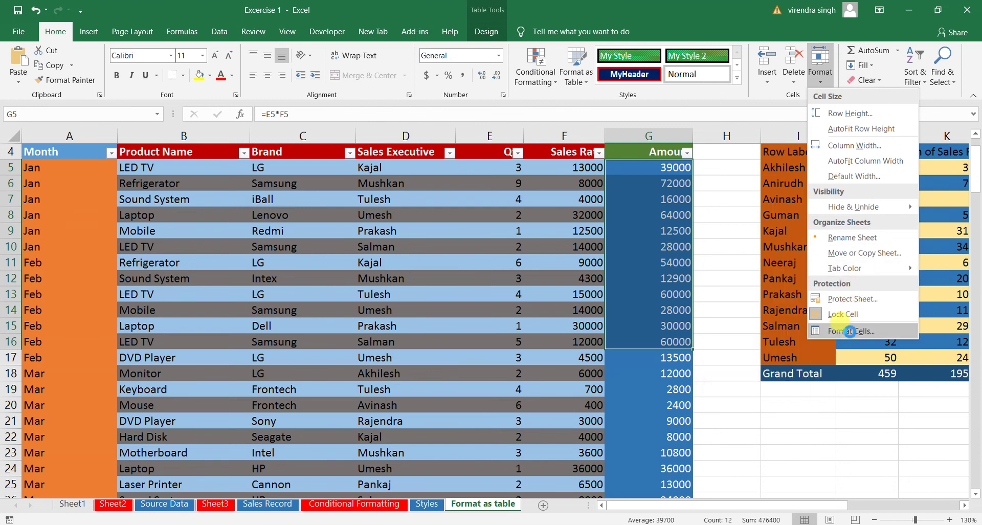
left_click(850, 331)
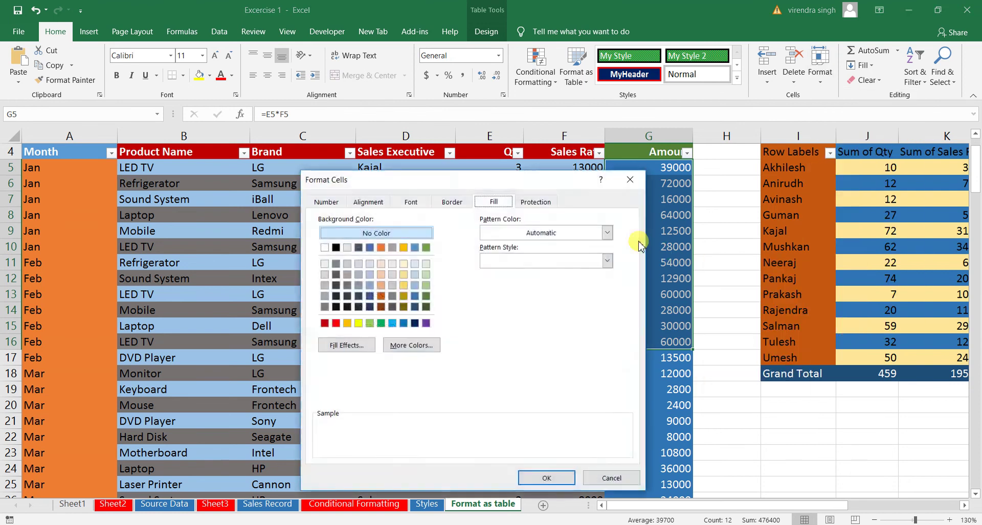
Give the selection a thick red Outline border
left_click(452, 202)
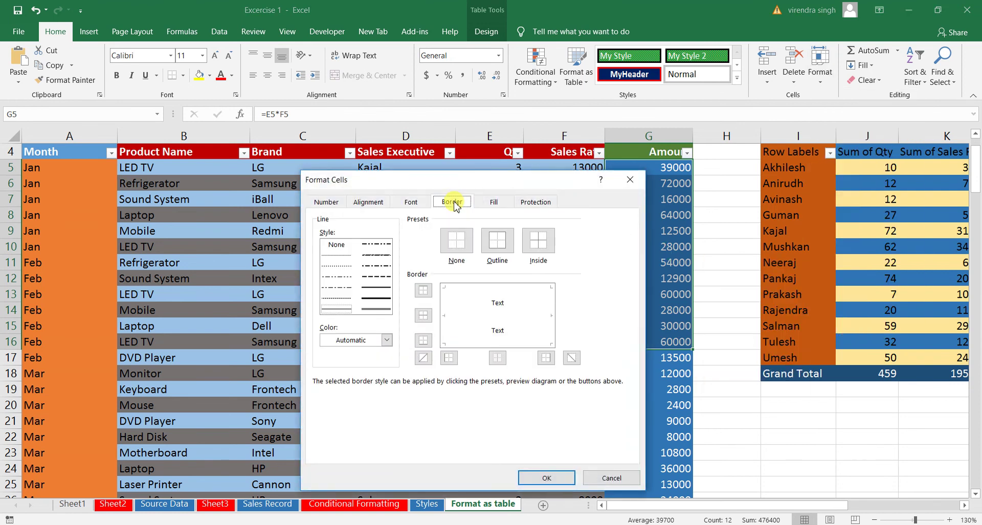
left_click(380, 304)
left_click(387, 340)
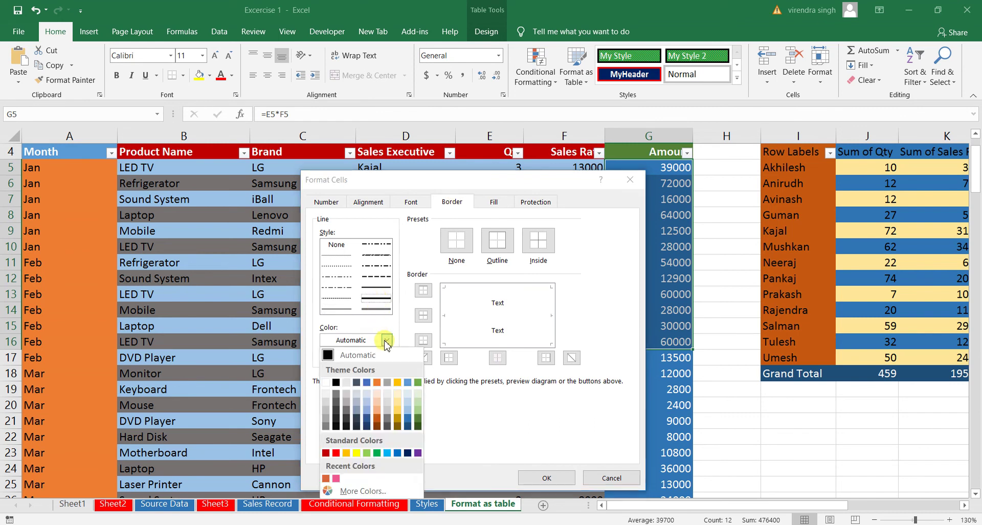
left_click(336, 452)
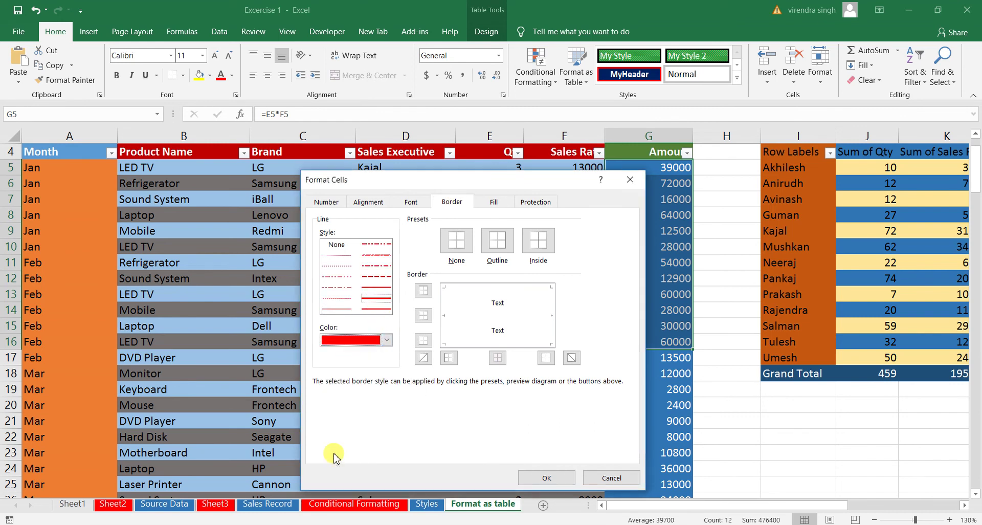
left_click(496, 248)
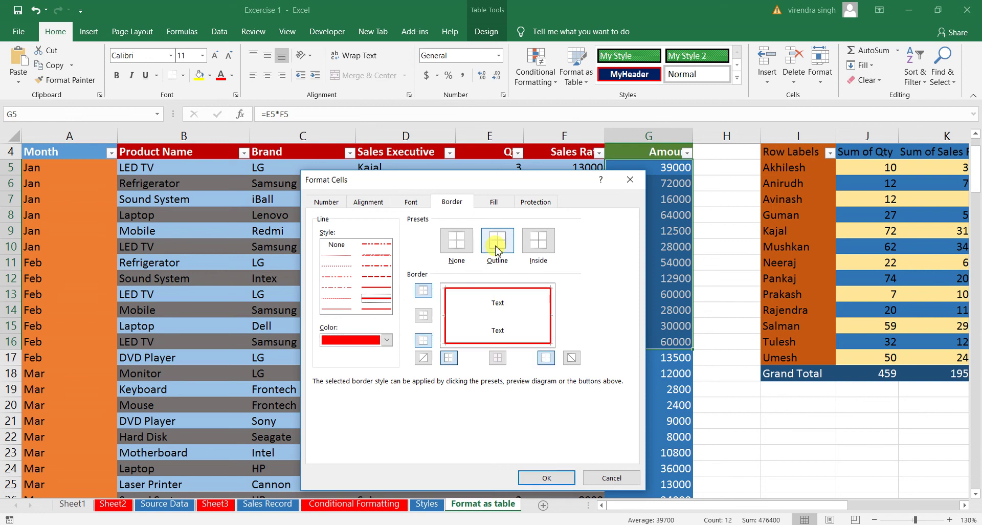
Apply a yellow background fill, confirm with OK, and deselect to view the result
left_click(494, 201)
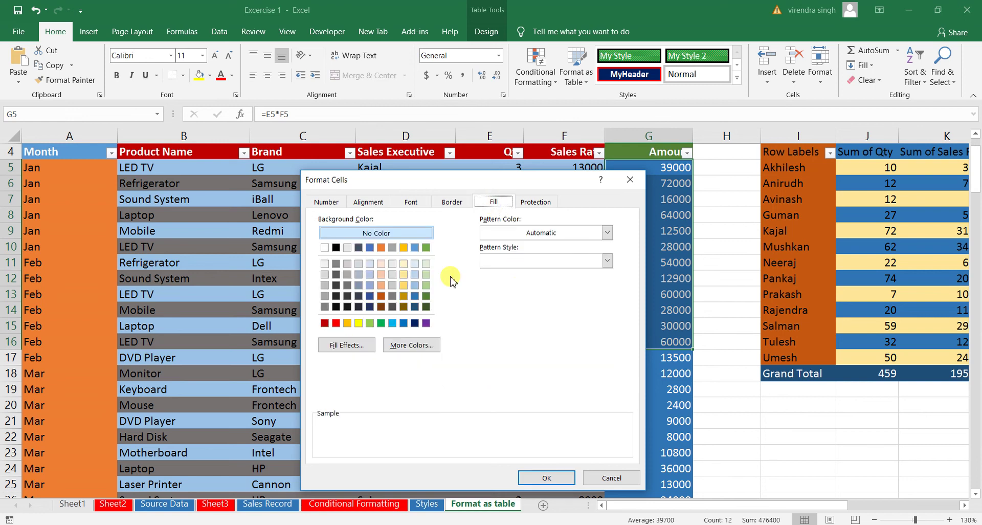
left_click(414, 296)
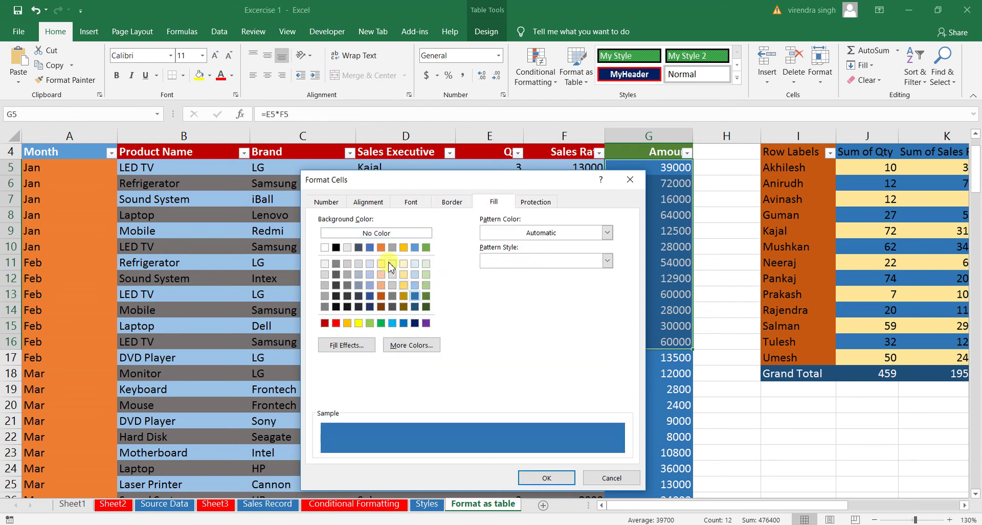
left_click(358, 323)
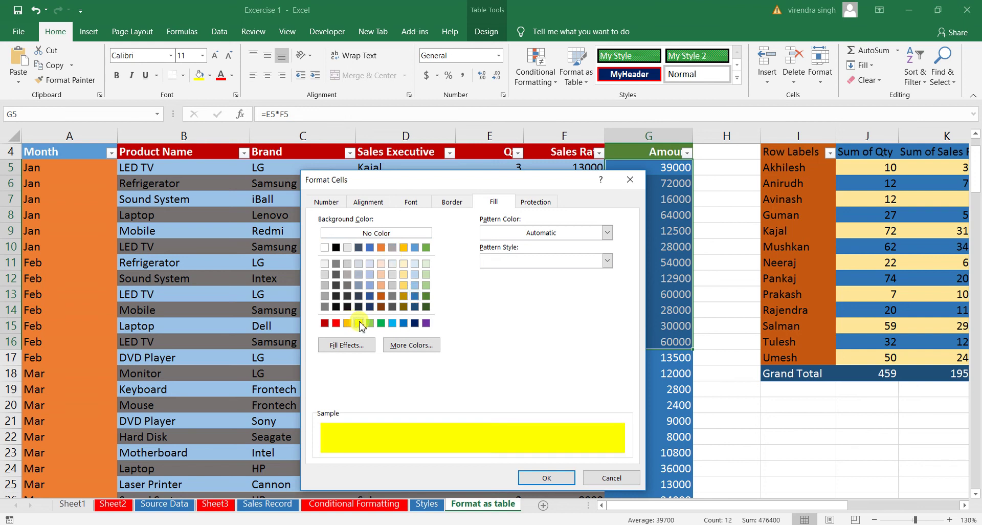
left_click(545, 477)
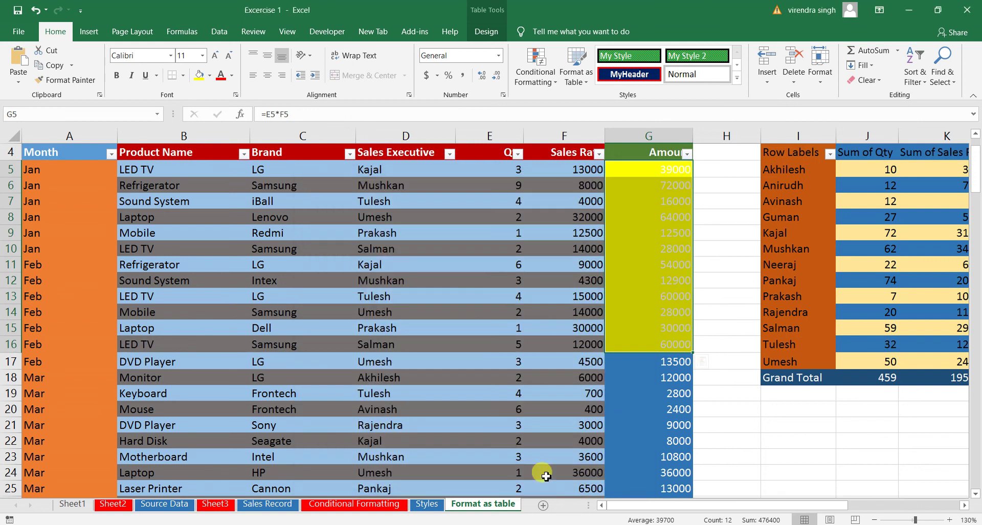
left_click_drag(649, 167, 647, 340)
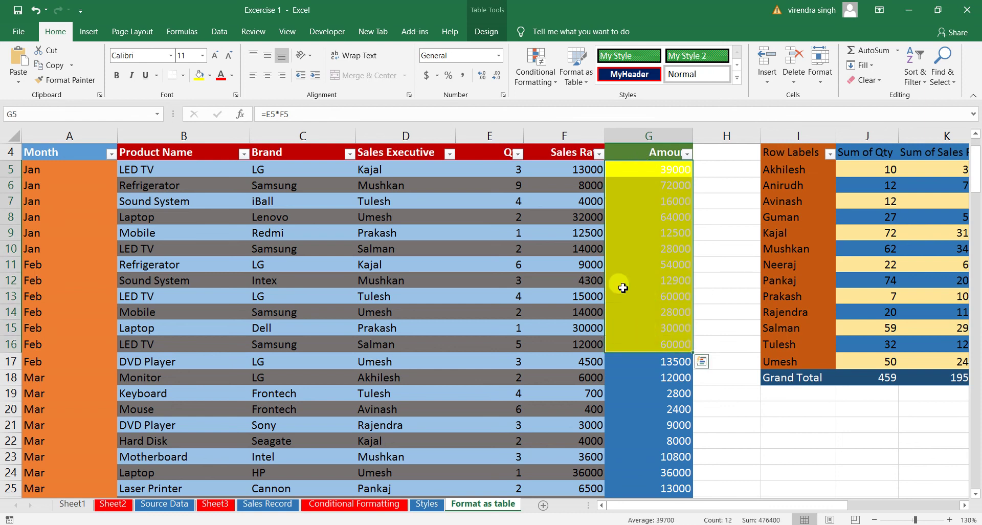
left_click(643, 227)
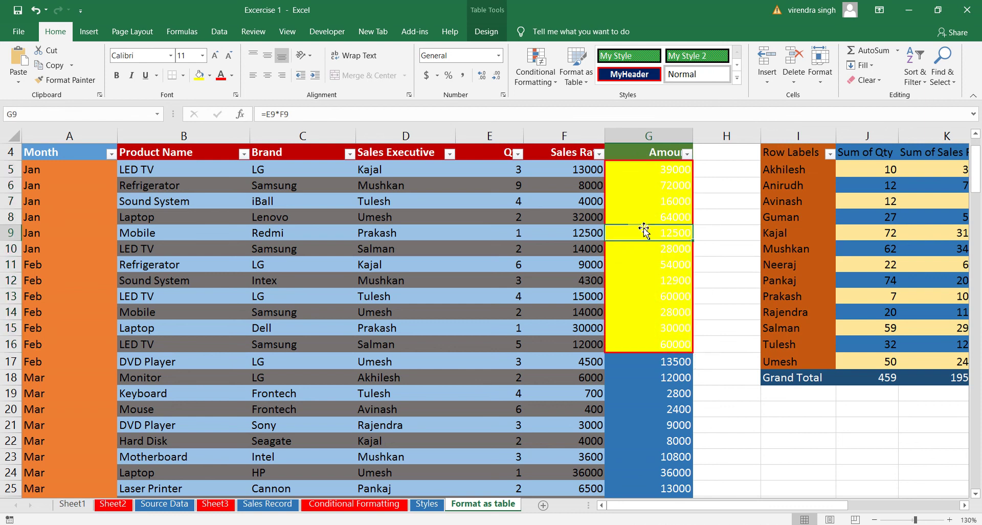
left_click(824, 84)
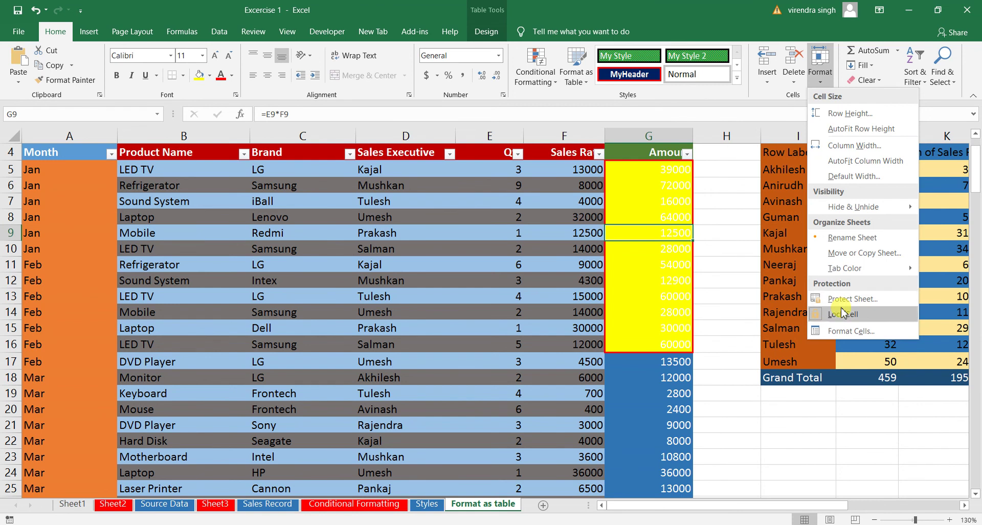
mouse_move(857, 268)
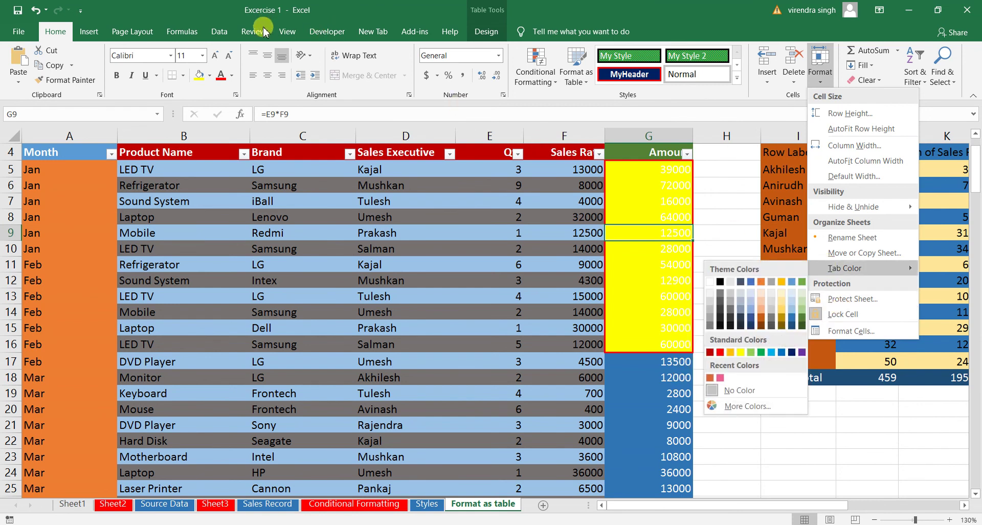
left_click(263, 30)
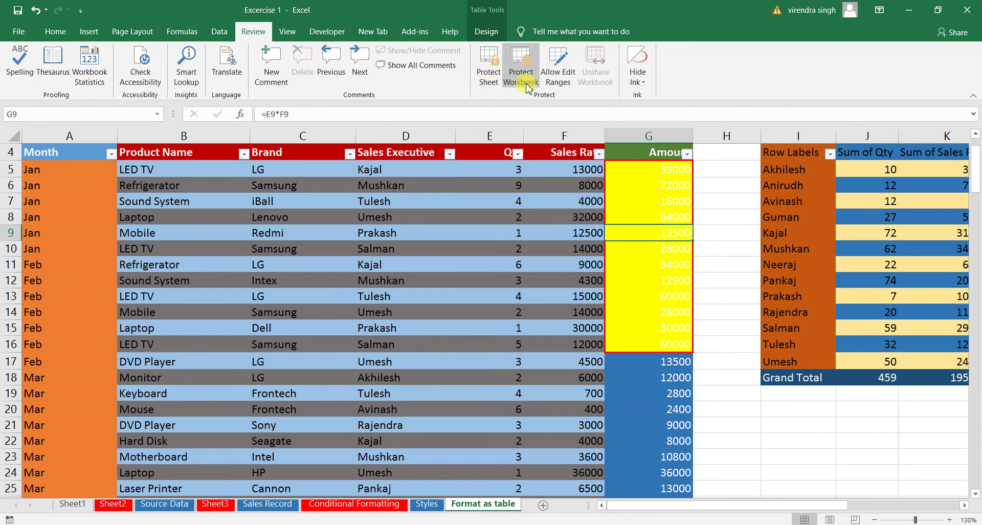
left_click(56, 31)
left_click(721, 201)
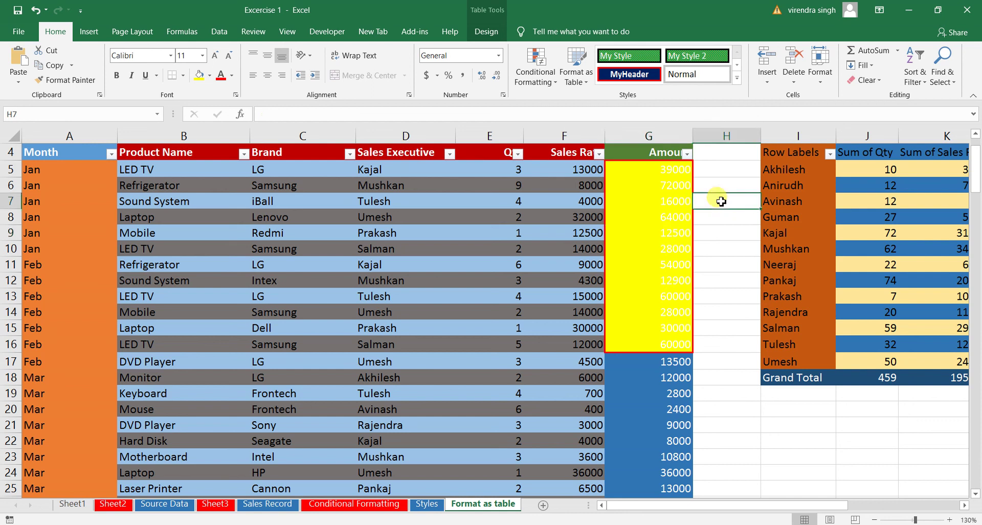
left_click(828, 84)
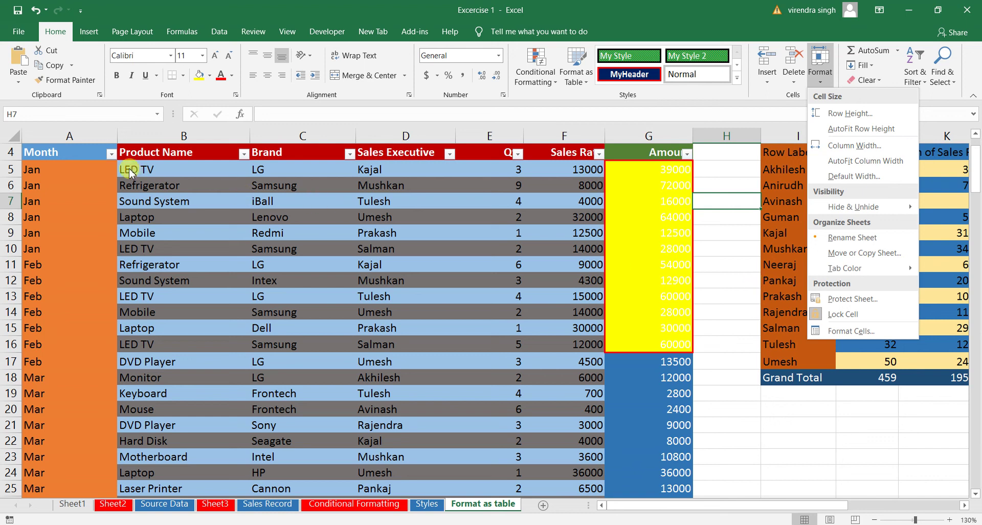
left_click(93, 153)
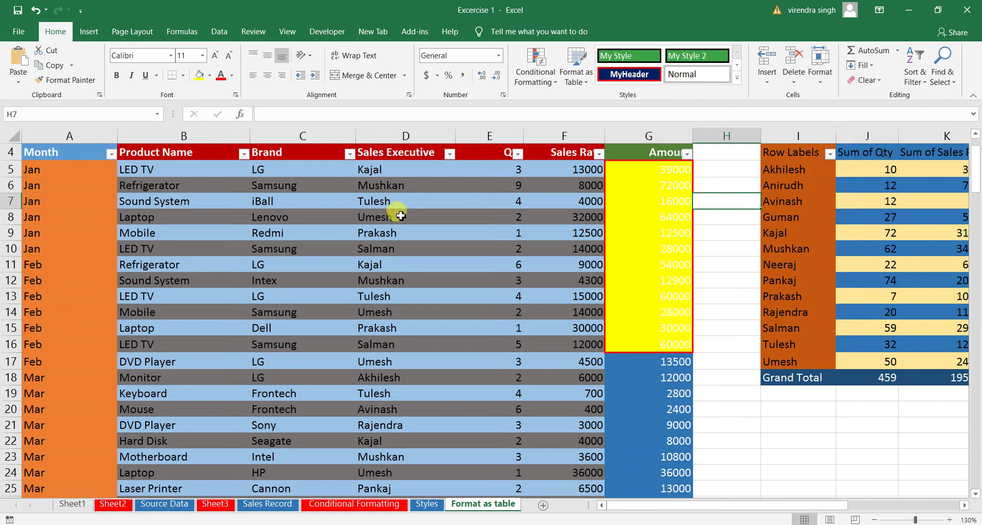
left_click(392, 232)
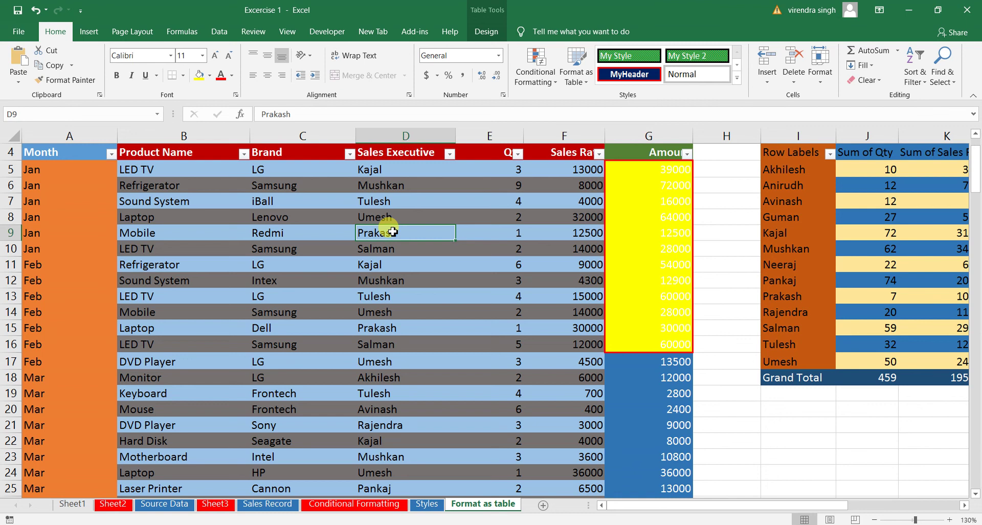
left_click(824, 90)
mouse_move(860, 207)
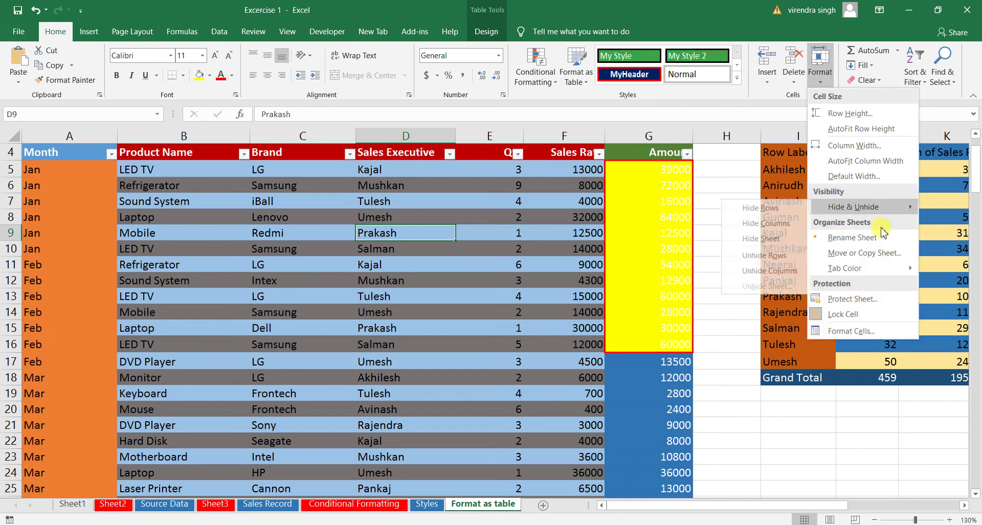